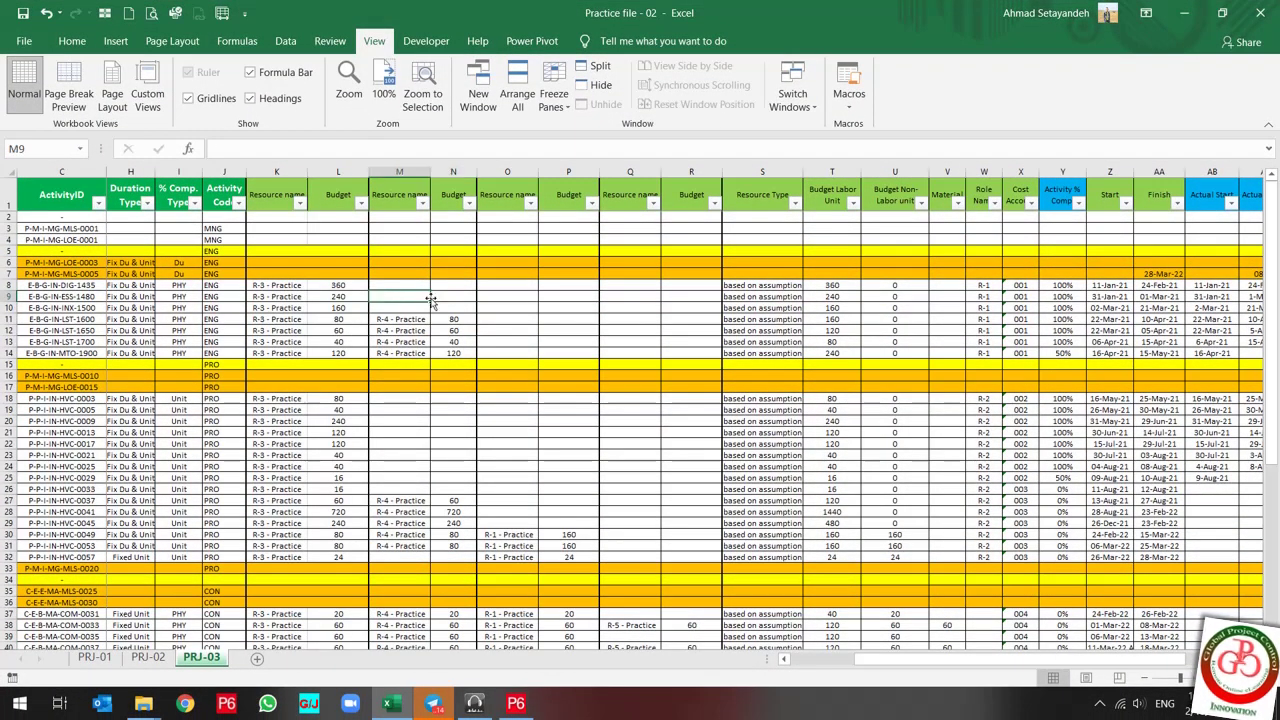
- Look through the PRJ-03 sheet's activity columns, from Activity ID across to Activity Code, around the first engineering activities
key("Left")
key("Left")
key("Left")
key("Left")
key("Left")
key("Left")
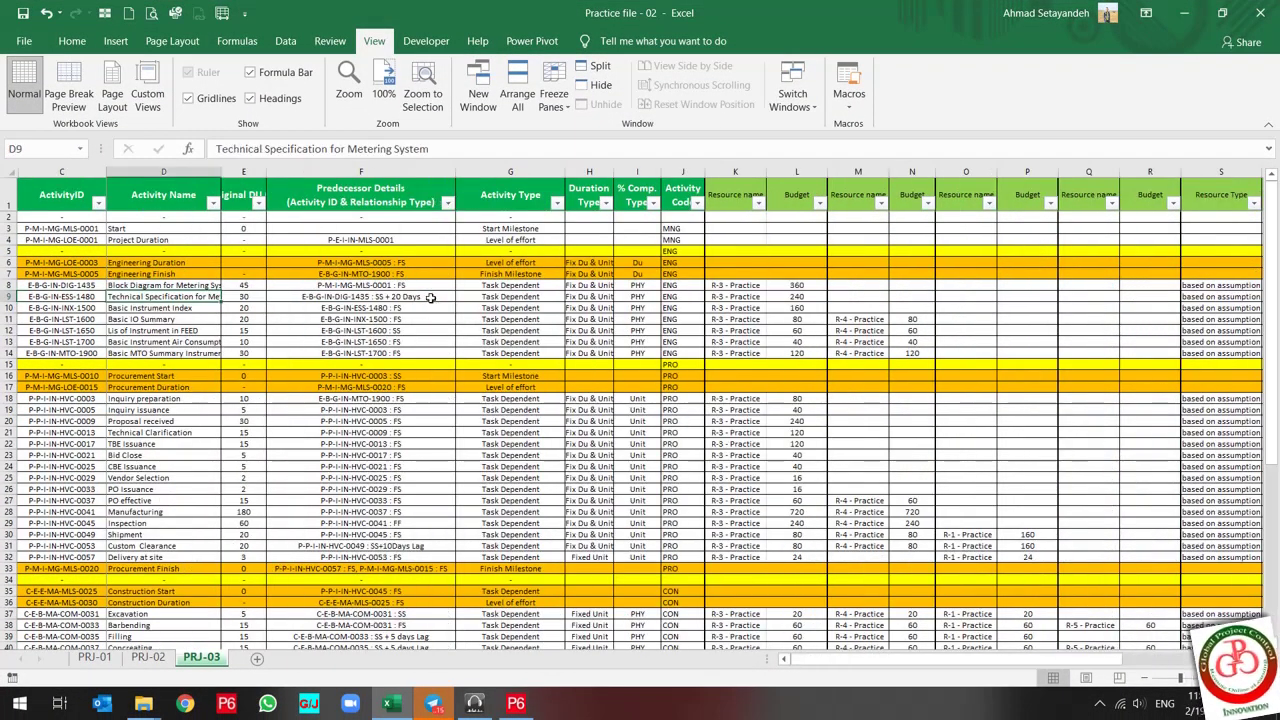
key("Up")
key("Up")
key("Up")
key("Left")
key("Down")
key("Down")
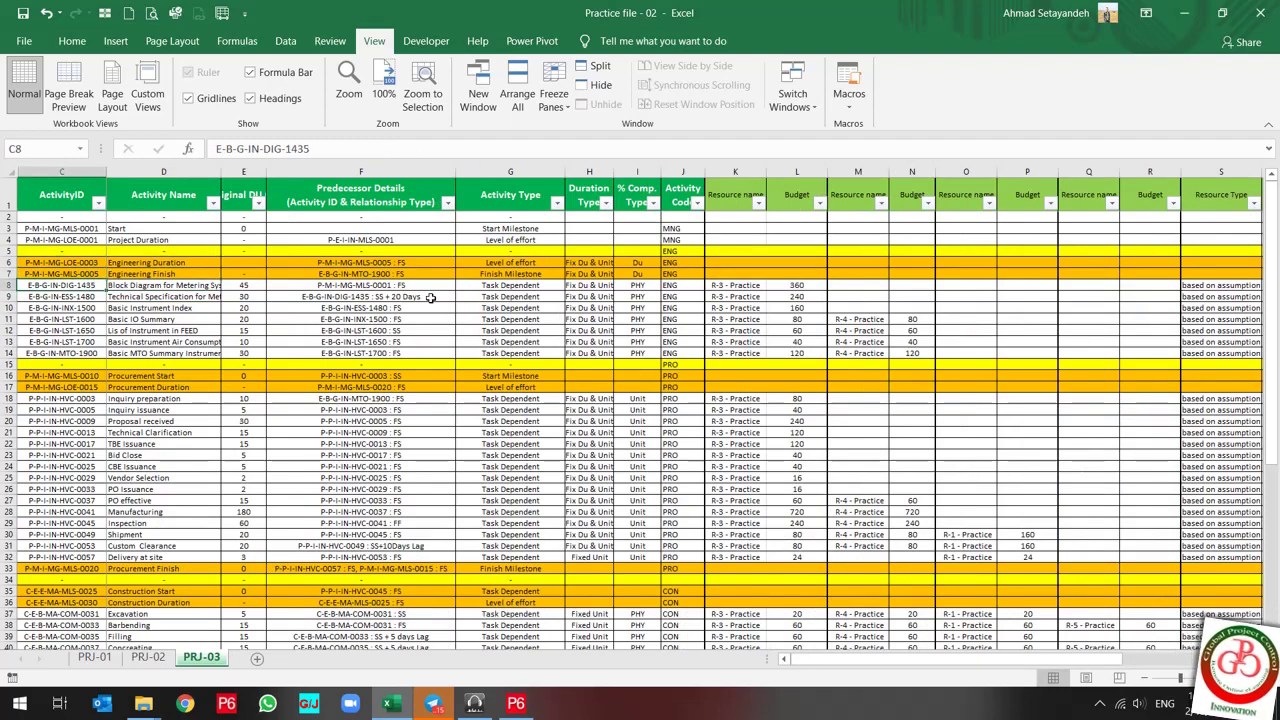
key("Down")
key("Right")
key("Right")
key("Right")
key("Right")
key("Right")
key("Right")
key("Right")
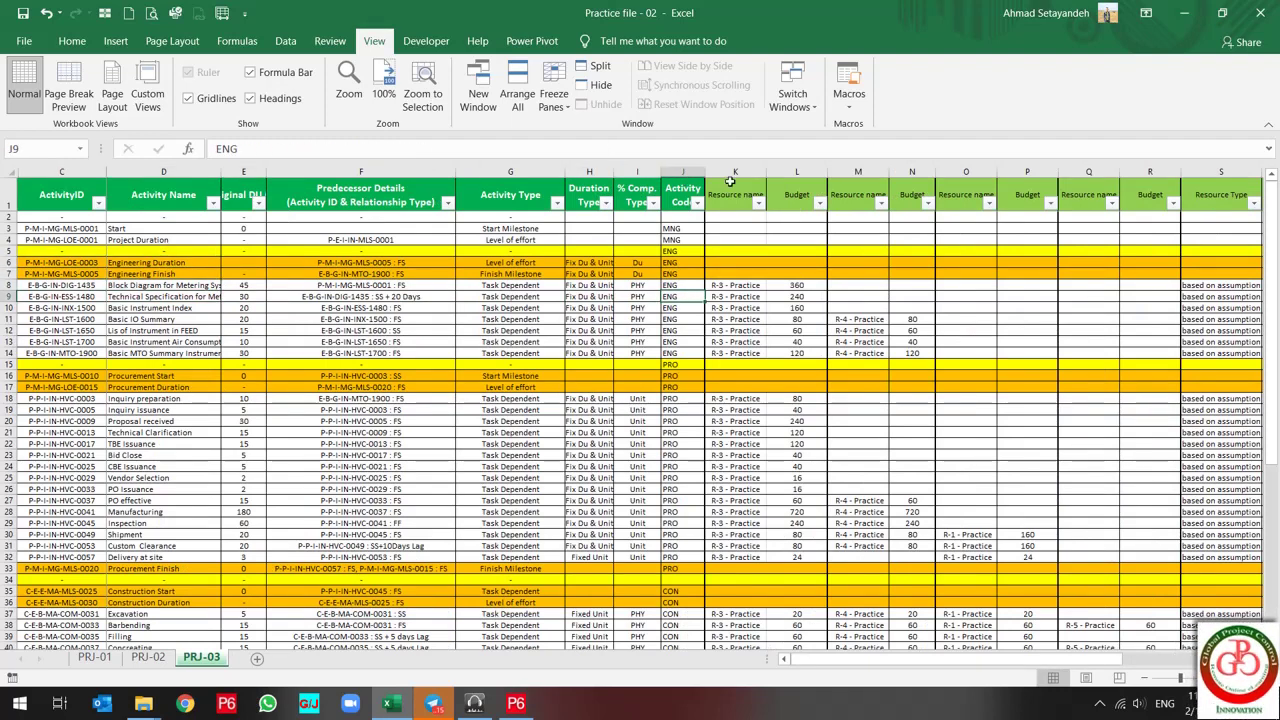
- Examine the Resource name and Budget columns K to R alongside the ActivityID column
left_click_drag(731, 180, 1158, 196)
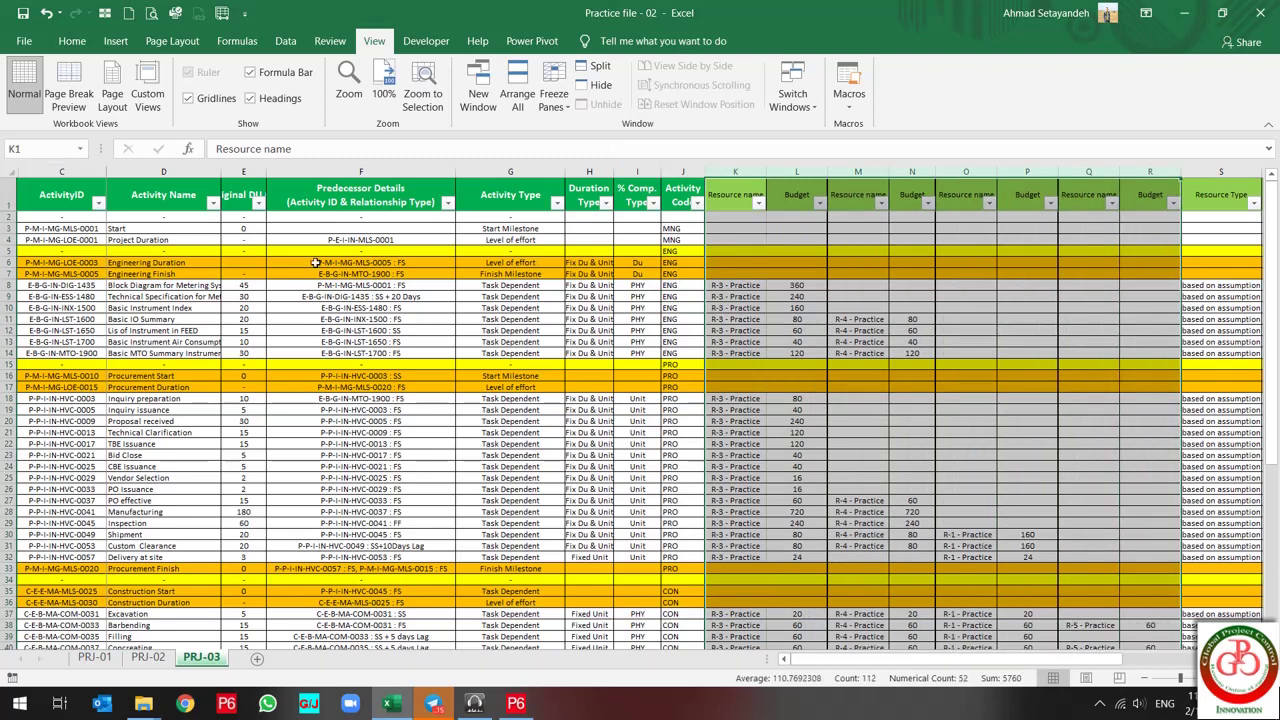
left_click(70, 172)
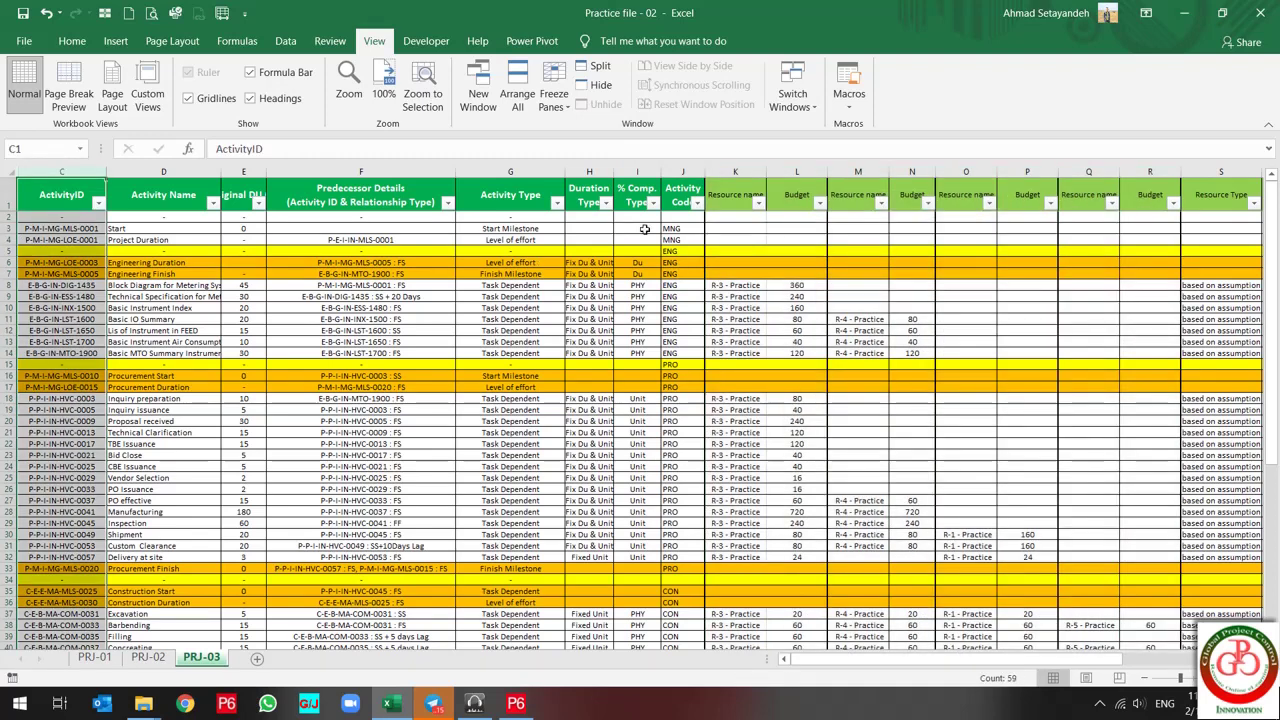
left_click(749, 170)
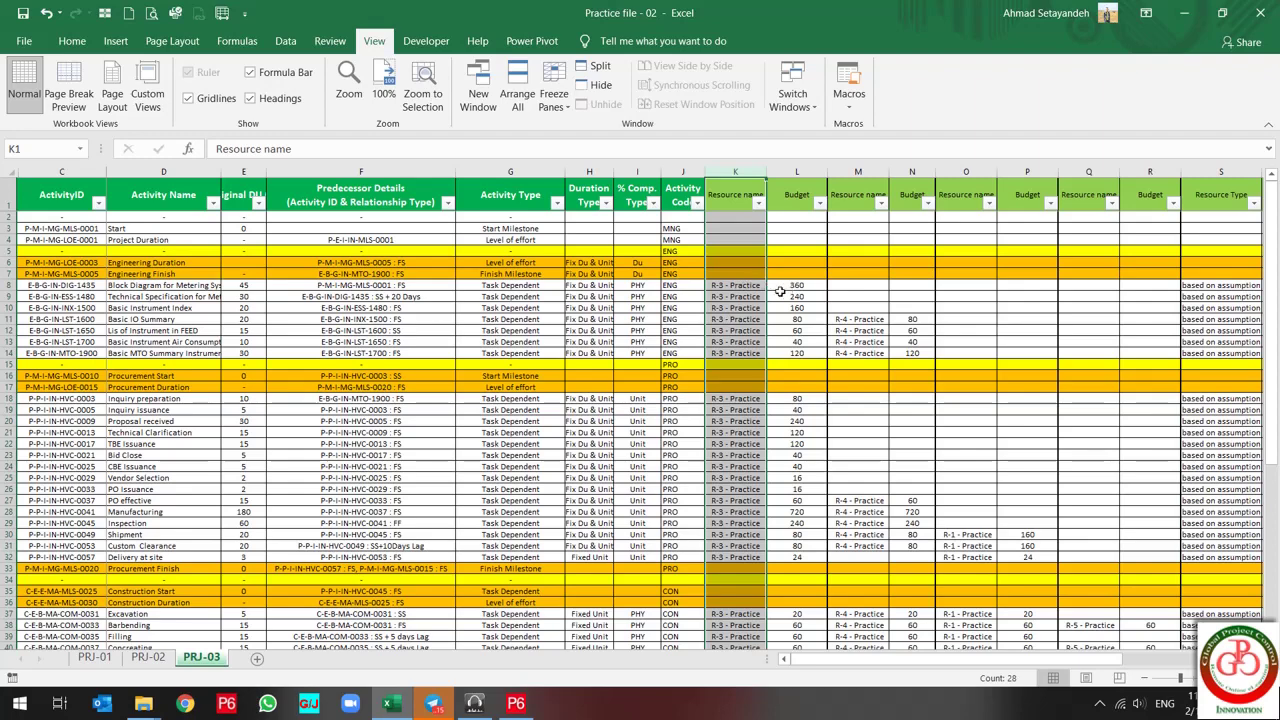
- Switch to Primavera P6 and select the Engineering Duration activity
key("alt+Tab")
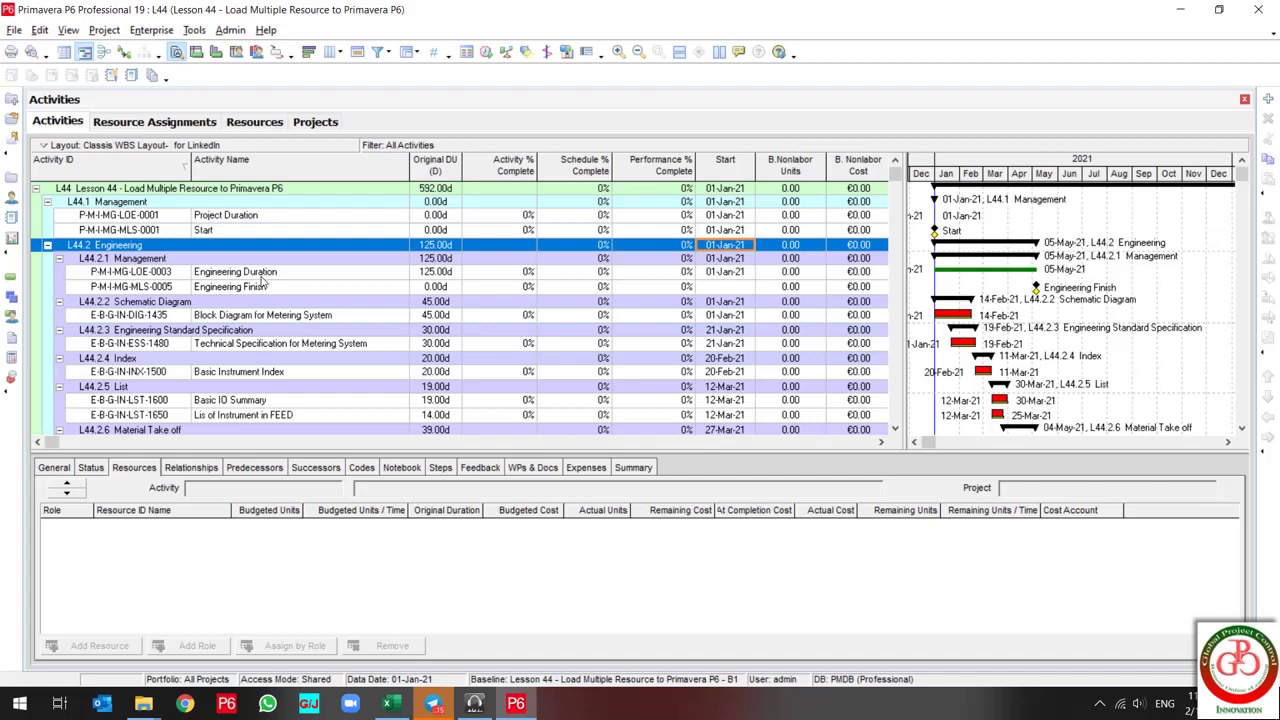
left_click(262, 278)
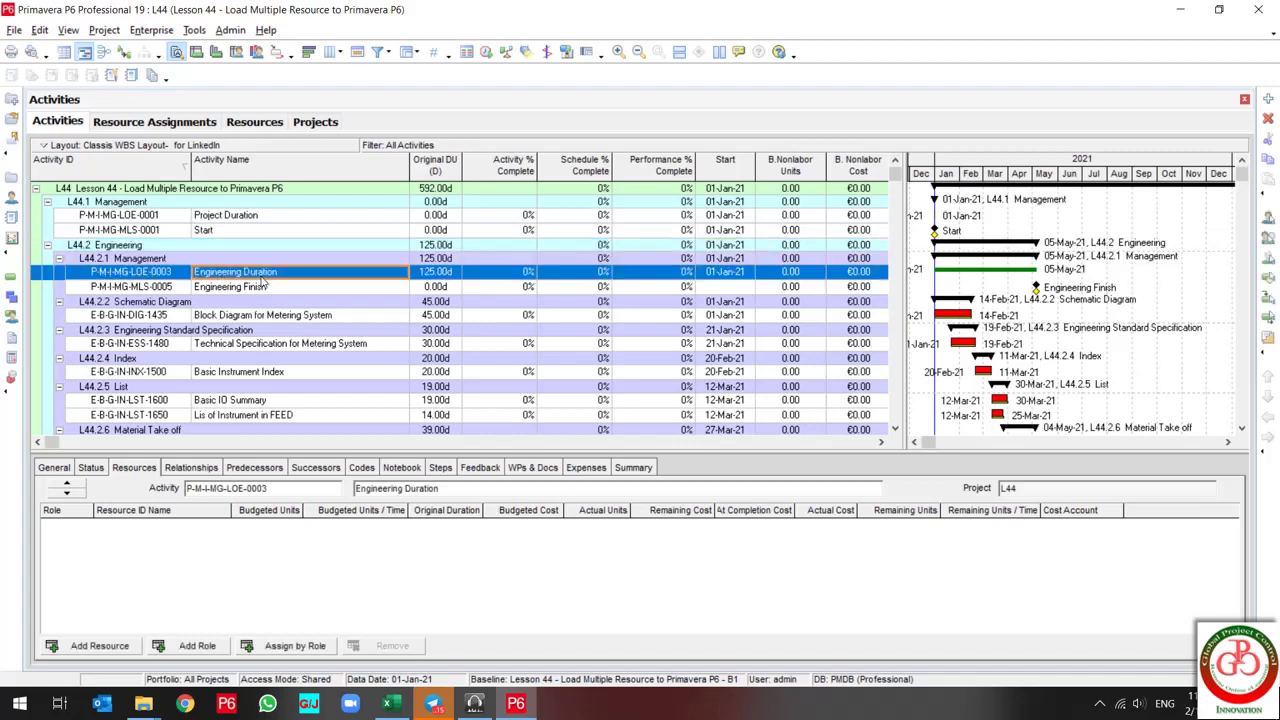
left_click(14, 30)
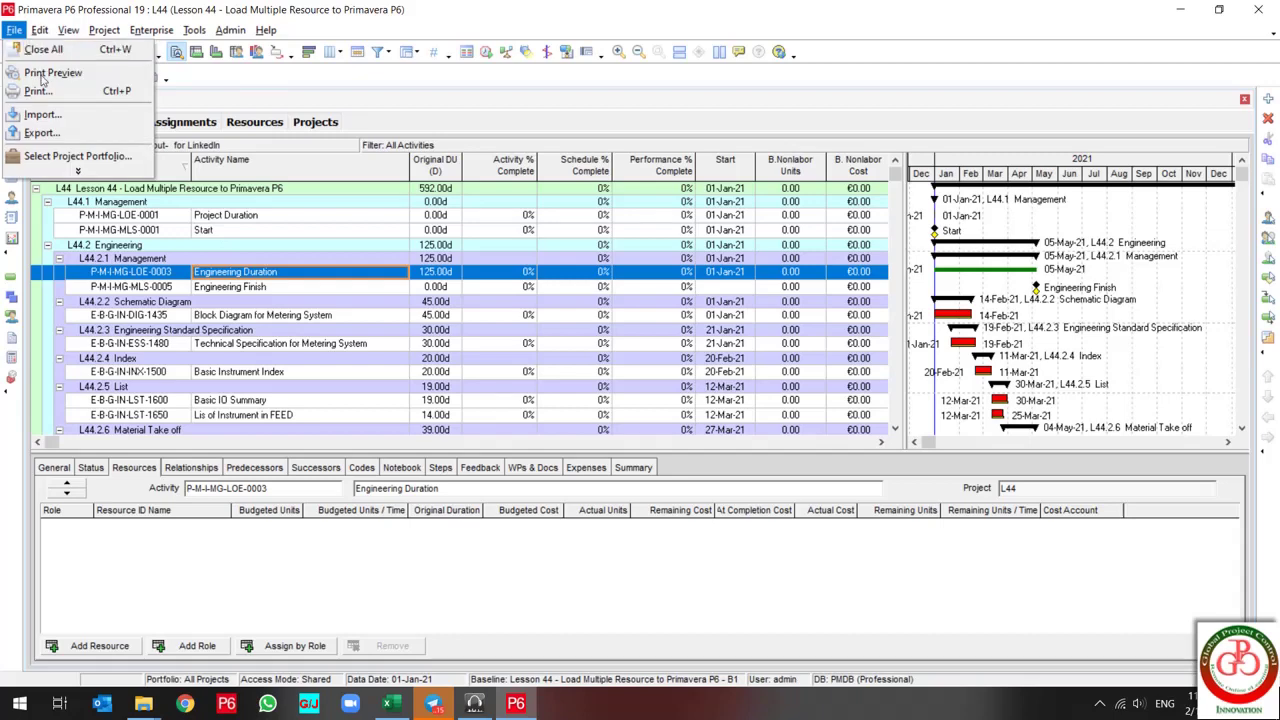
left_click(41, 132)
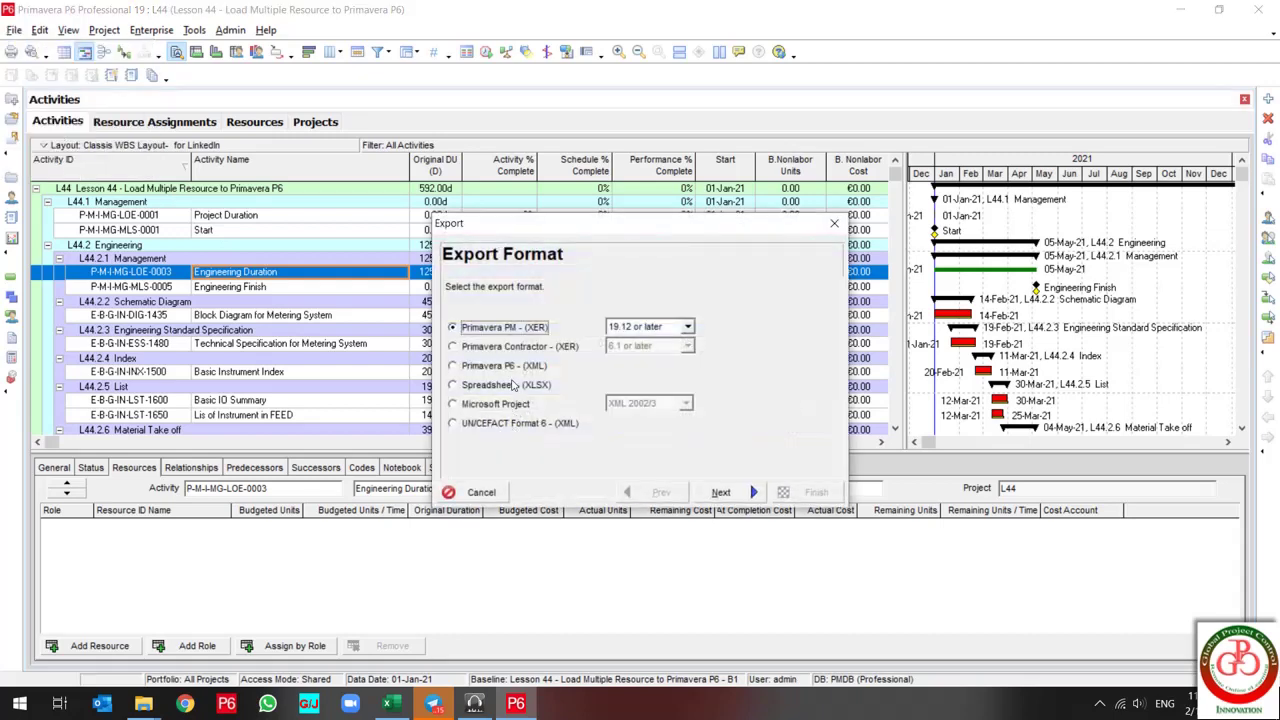
left_click(513, 386)
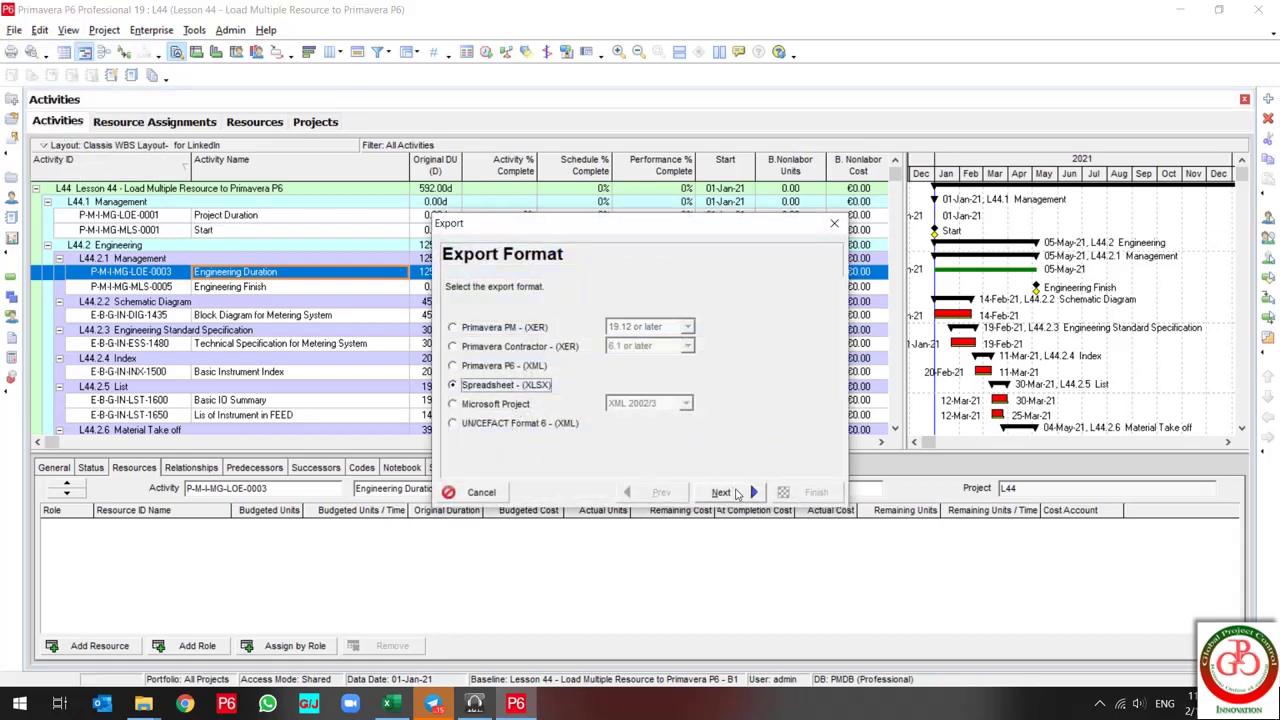
left_click(479, 492)
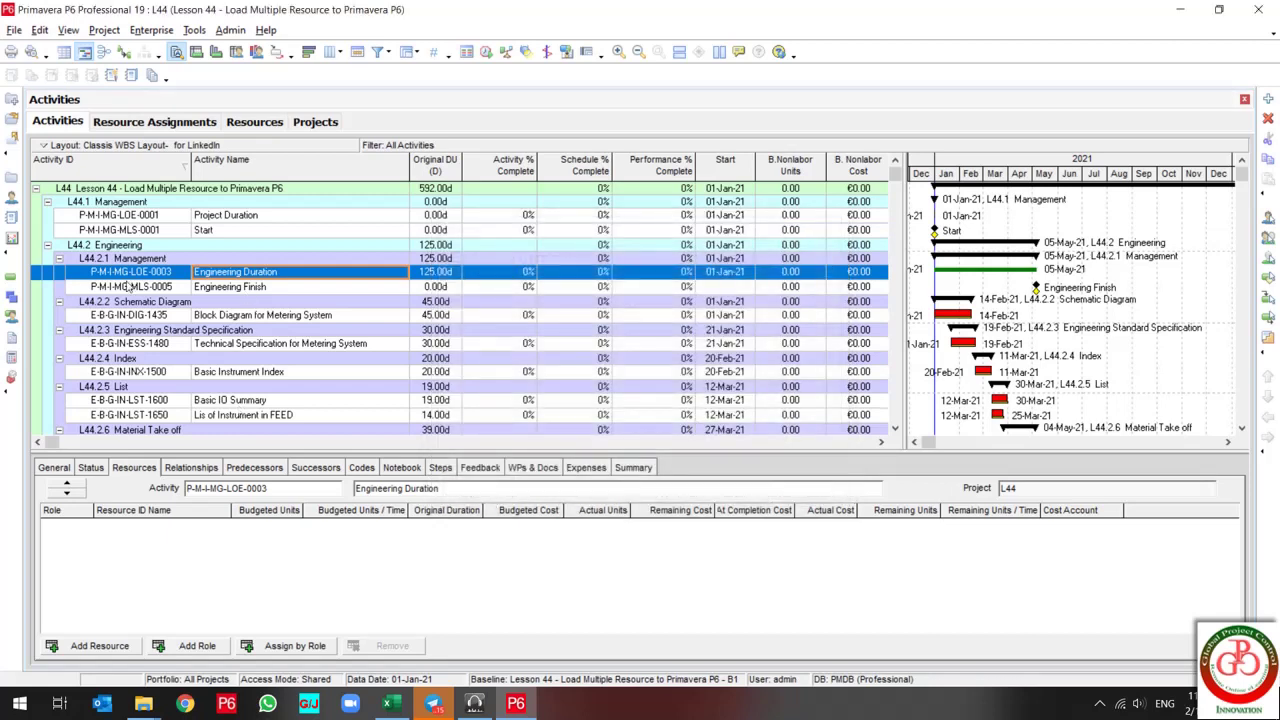
- Open the Resource Assignments view and start a Spreadsheet (XLSX) export with Resource Assignments as the data type
left_click(10, 318)
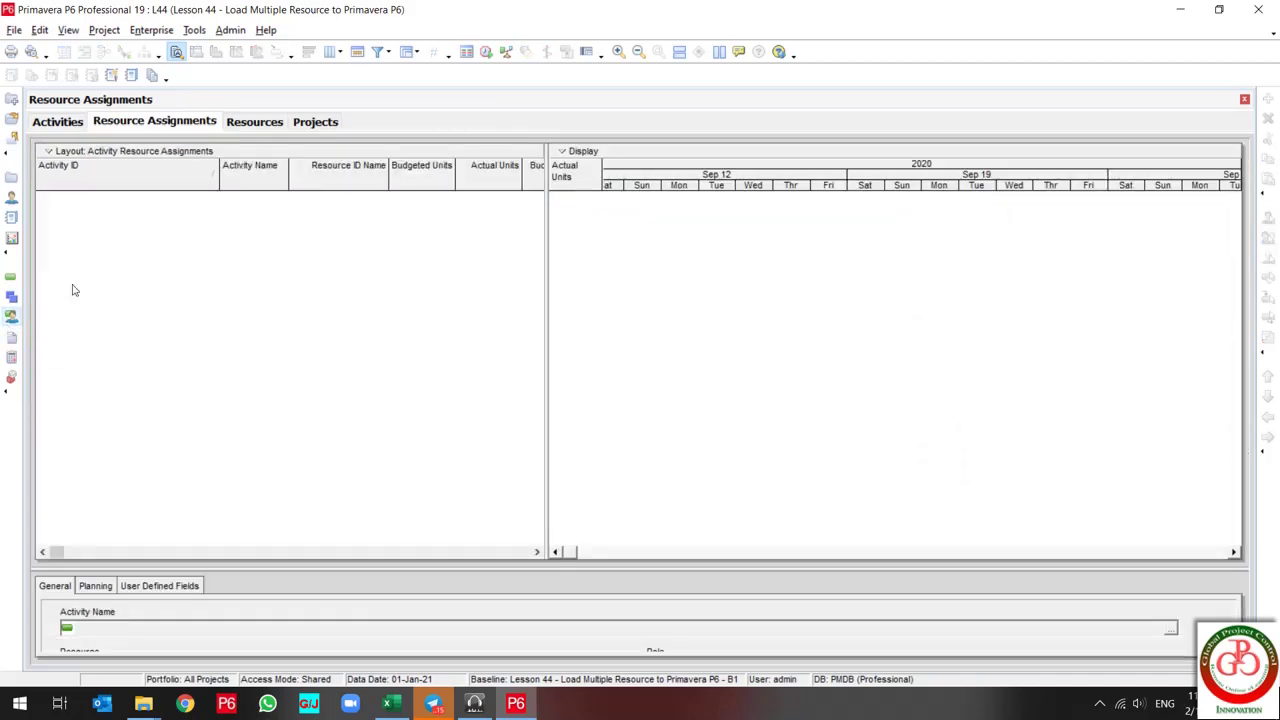
left_click(14, 30)
key("Escape")
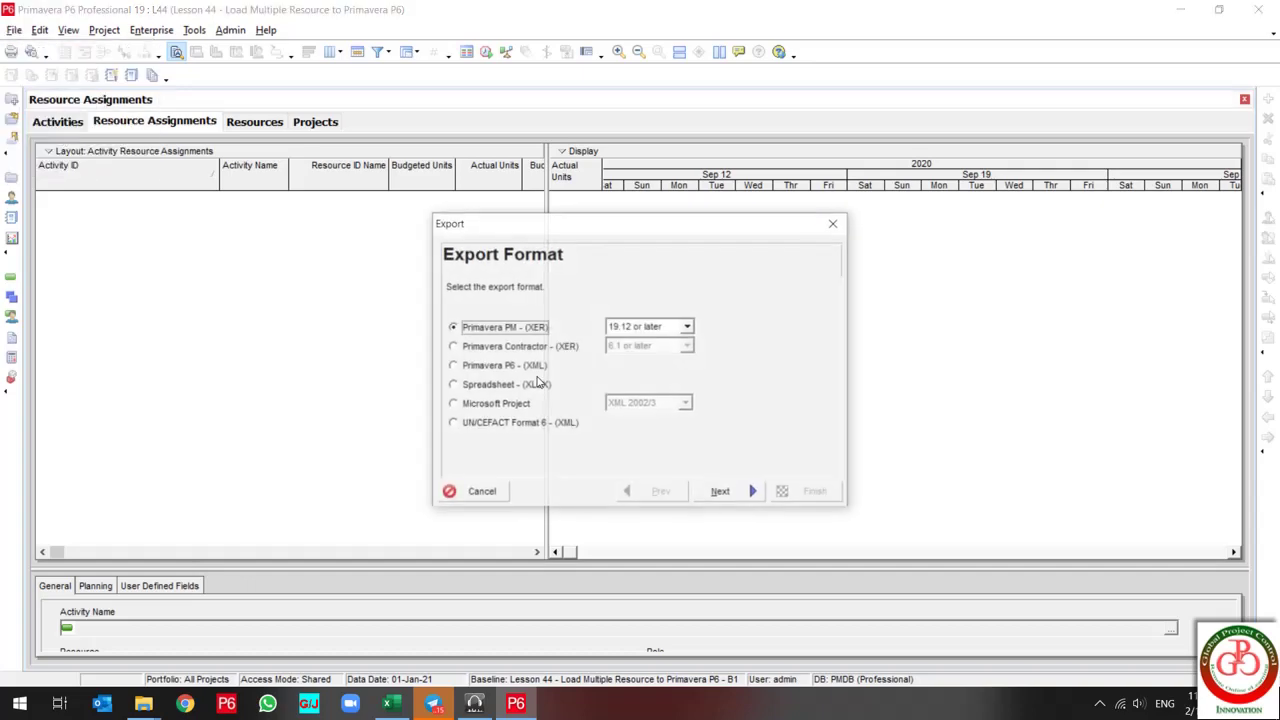
left_click(500, 386)
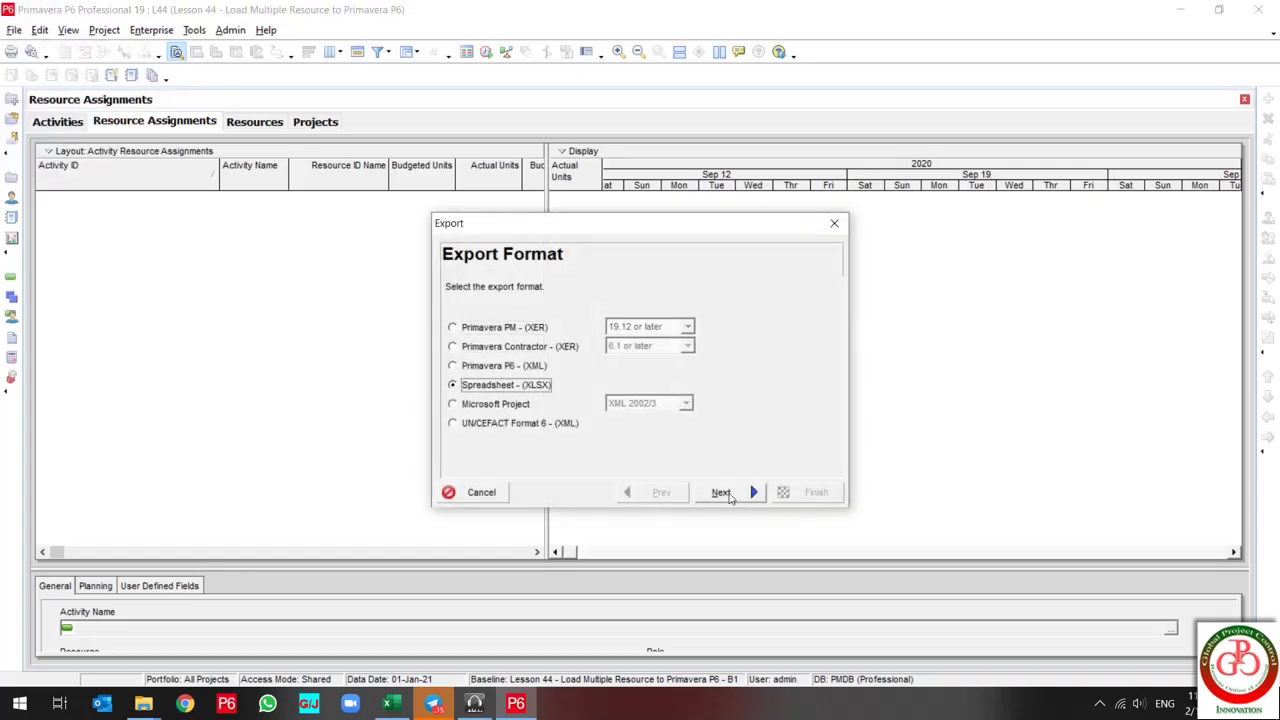
left_click(721, 491)
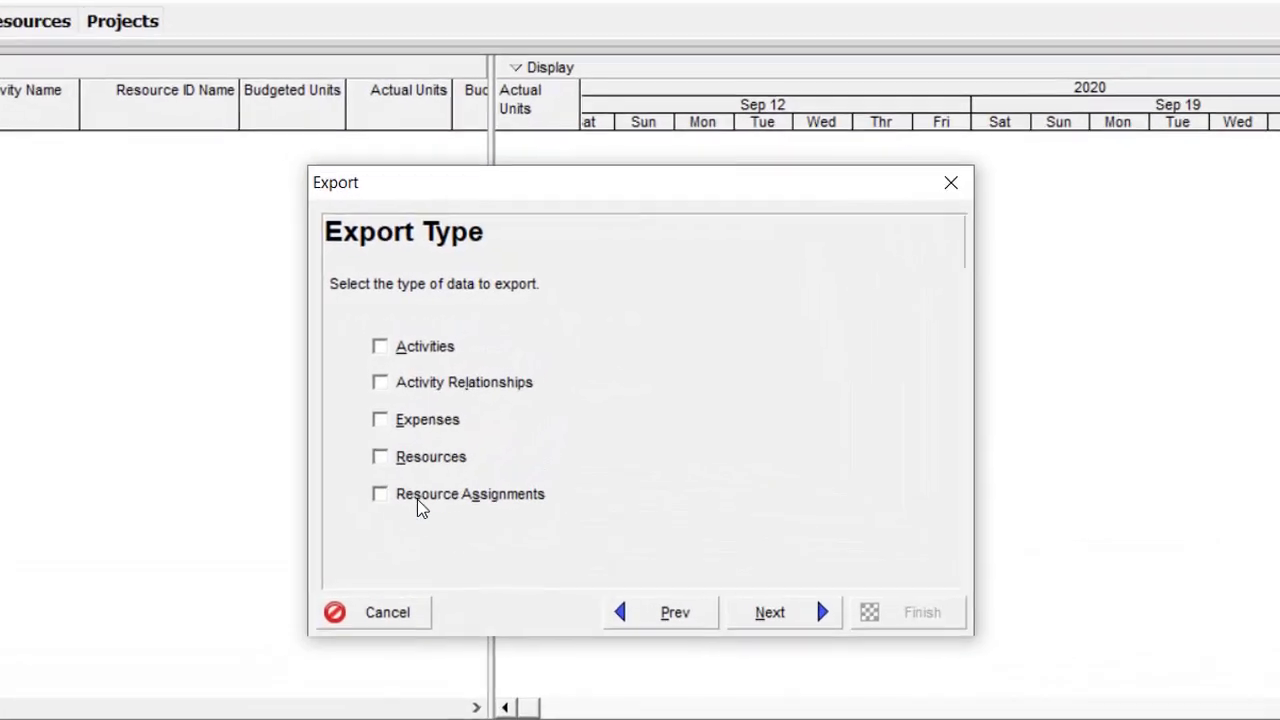
left_click(498, 425)
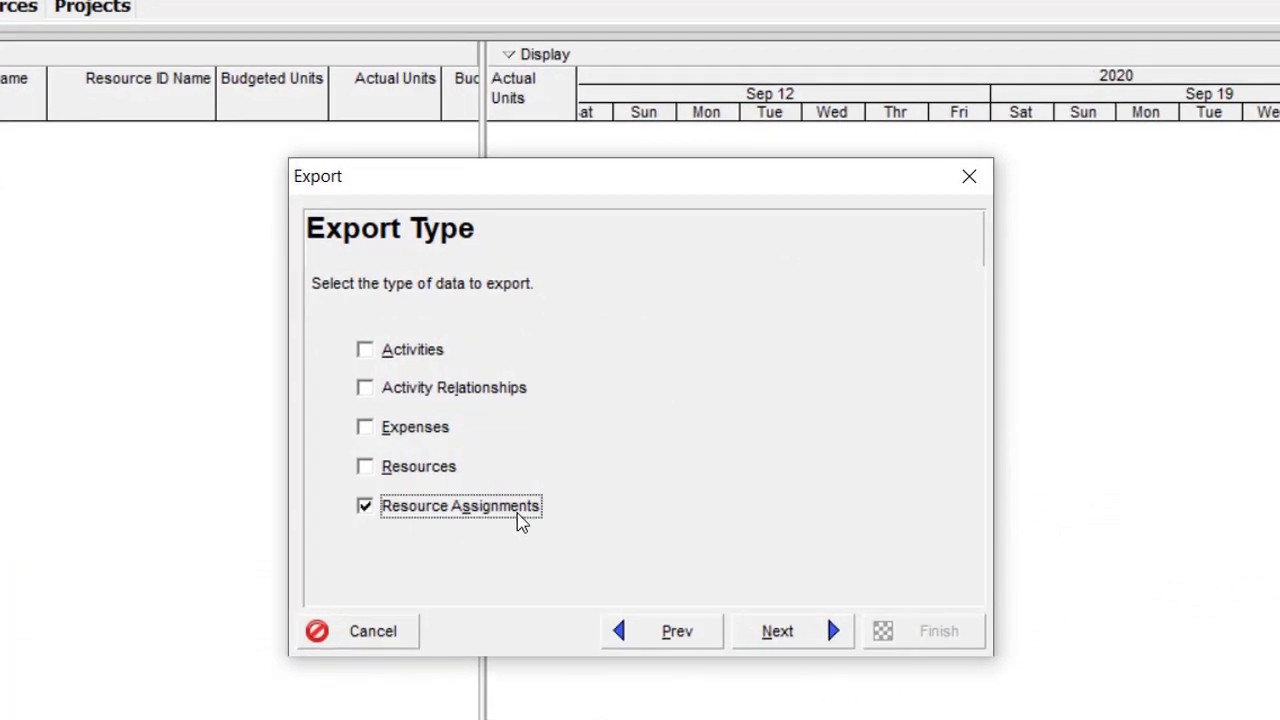
left_click(785, 634)
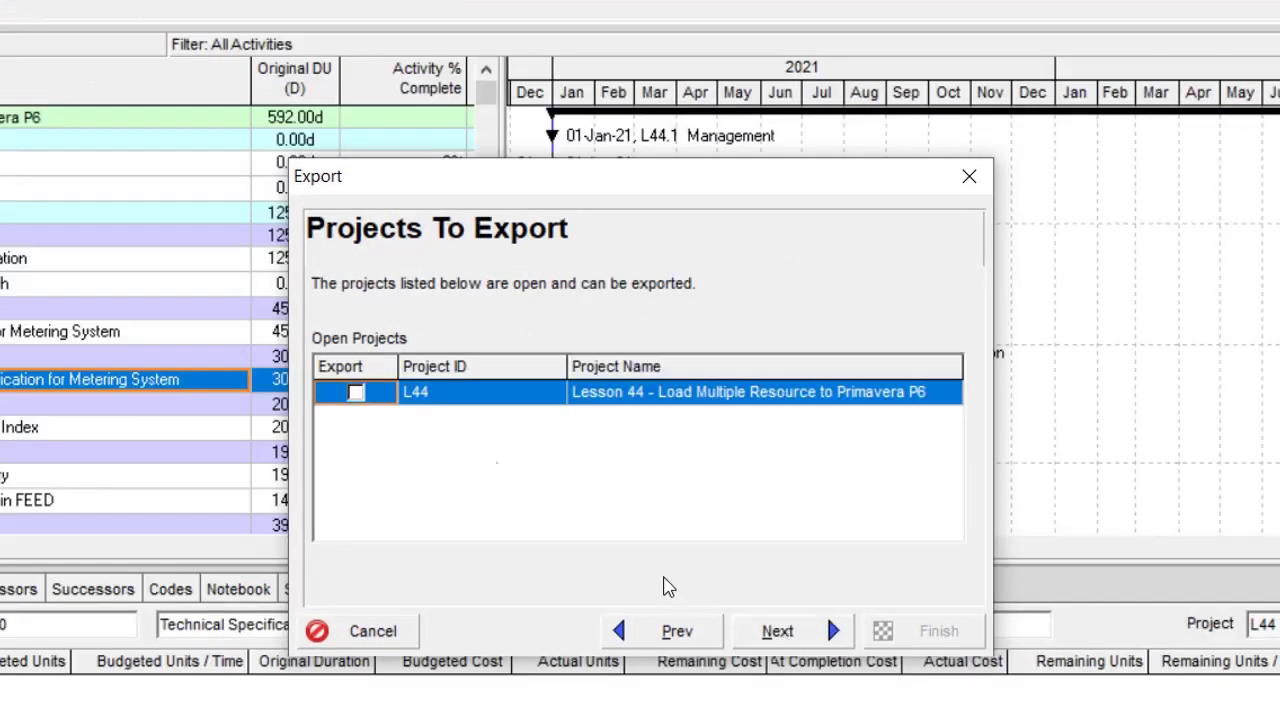
- Include project L44 in the export and select the XLSX template named New
left_click(356, 394)
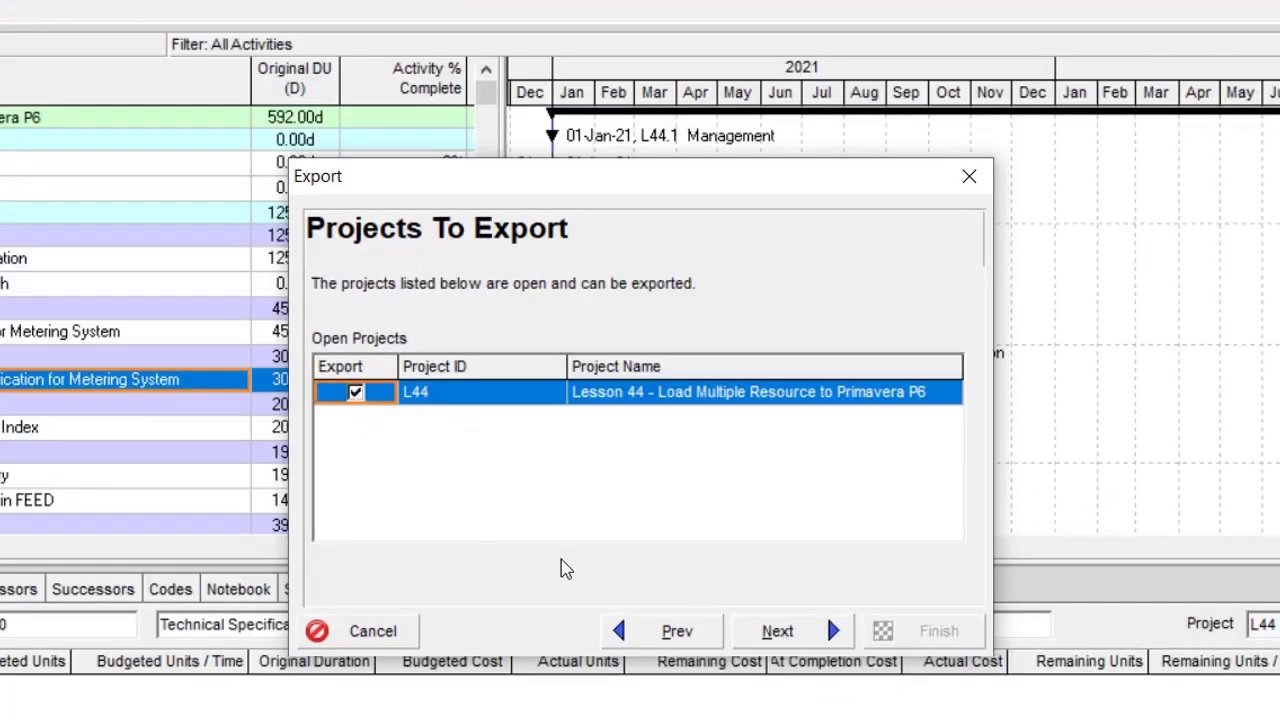
left_click(787, 632)
left_click(400, 492)
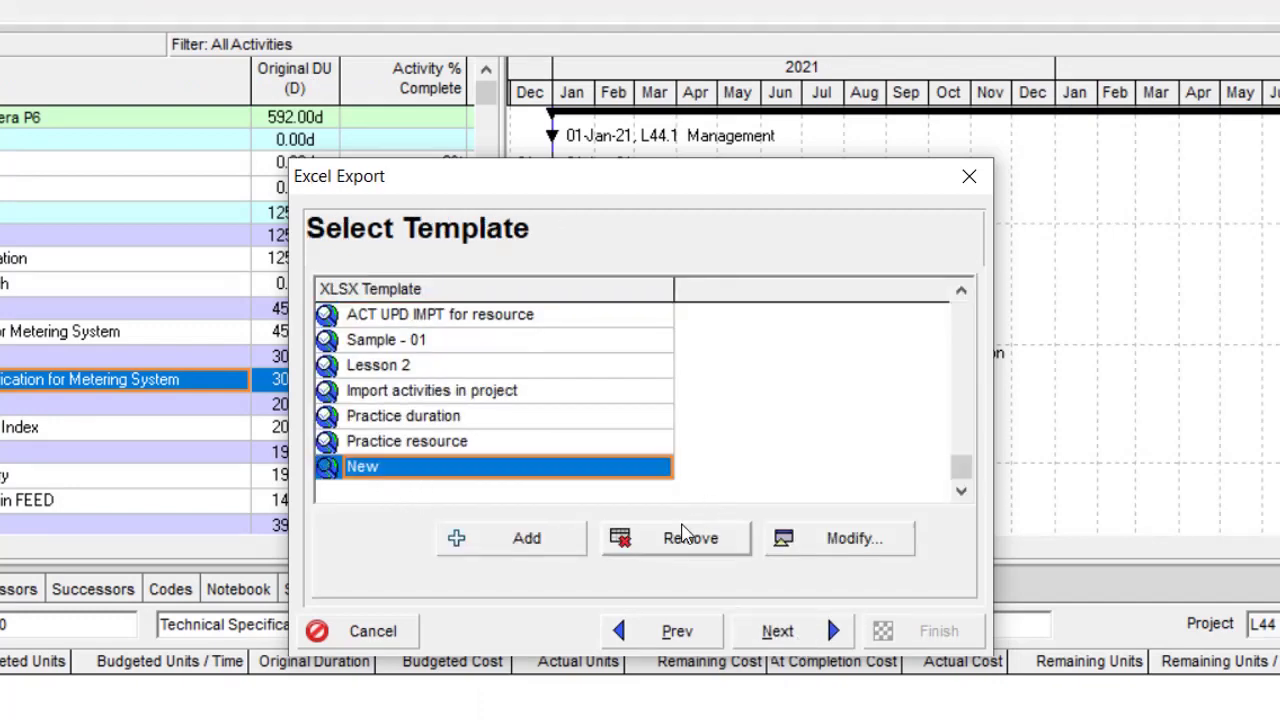
- Modify the New template so that Resource Name comes directly after Resource ID in the selected options
left_click(834, 545)
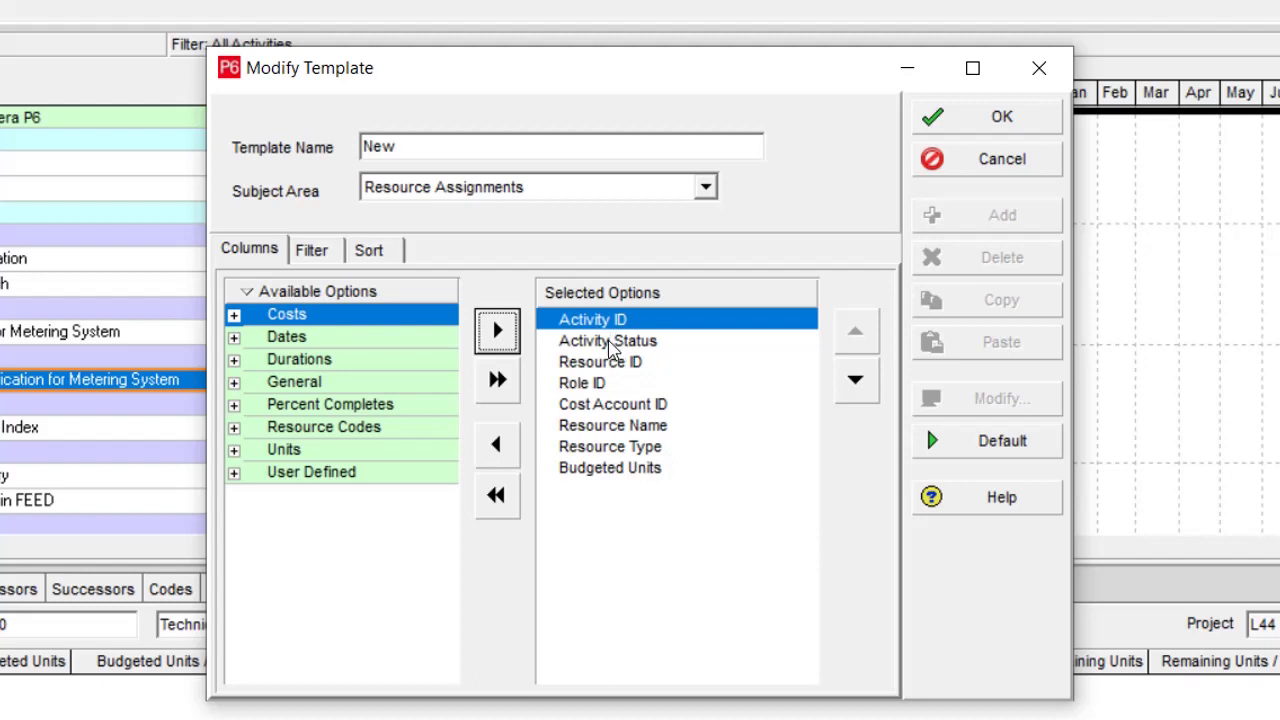
left_click(610, 345, "shift")
left_click(604, 370, "shift")
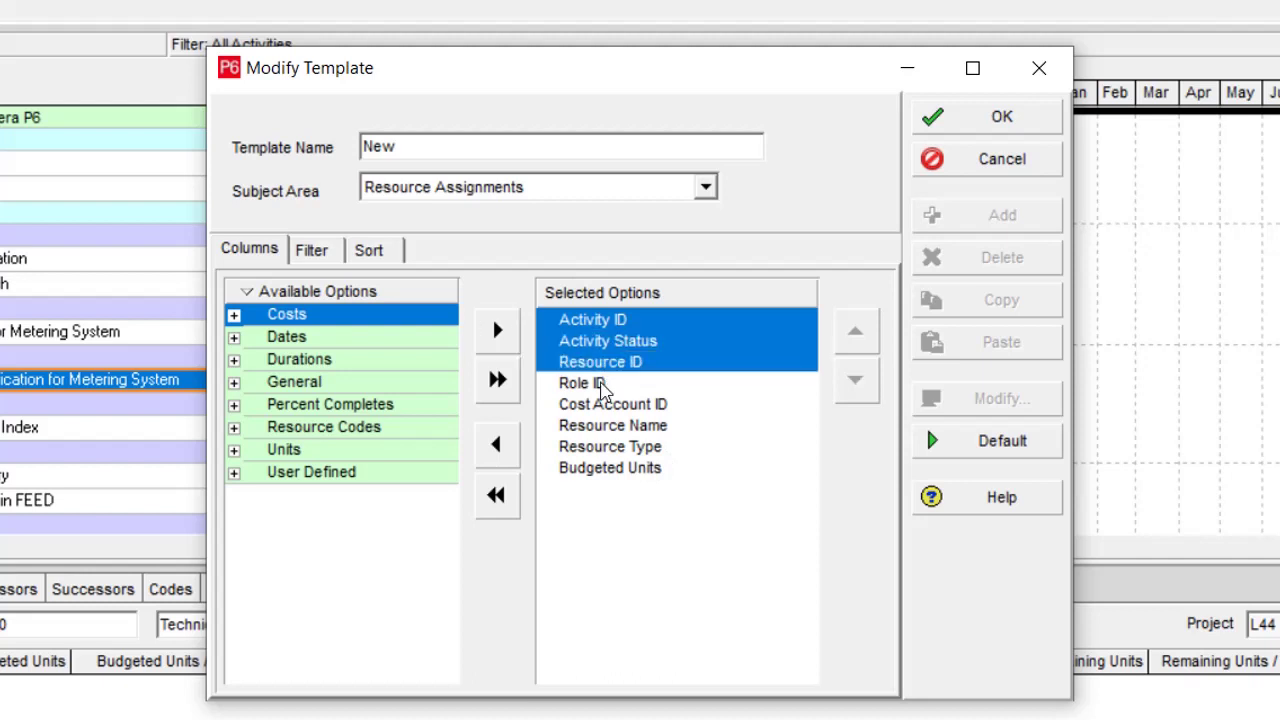
left_click(600, 386, "shift")
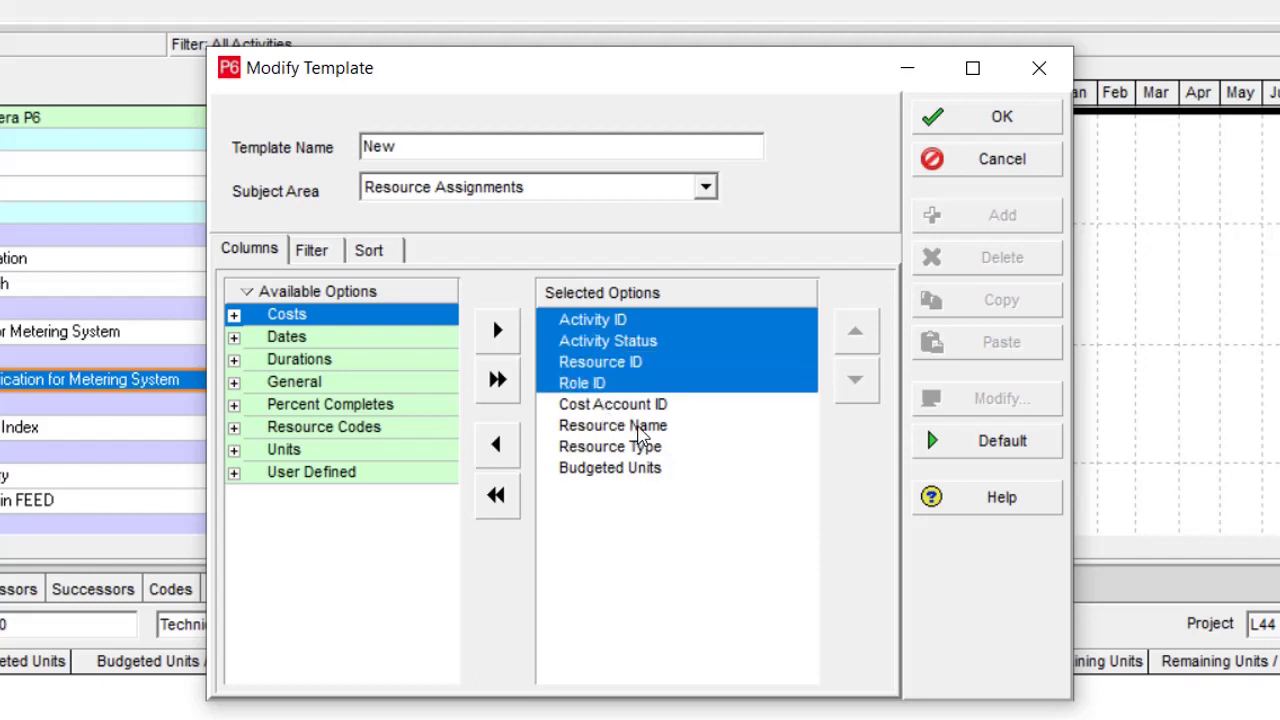
left_click(640, 428)
left_click(866, 338)
left_click(866, 338)
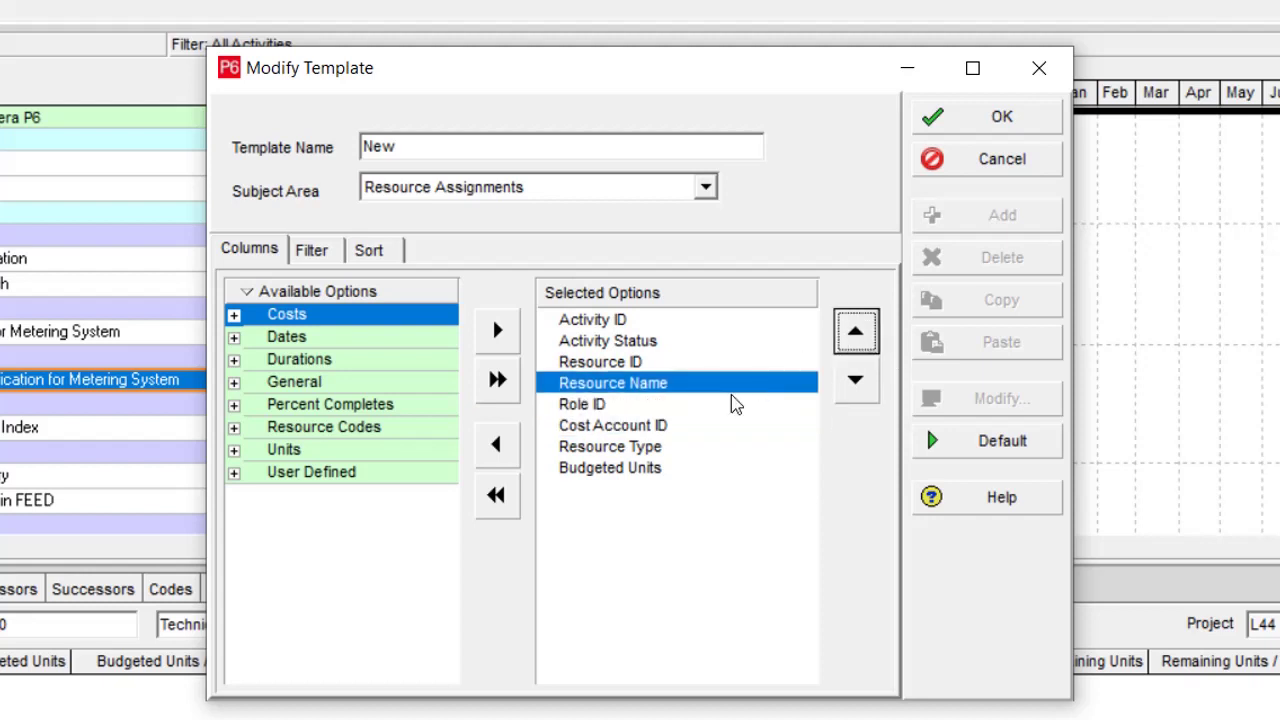
- Move Resource Type directly below Resource Name, and Budgeted Units directly below Resource Type, in the template's selected options
left_click(615, 452)
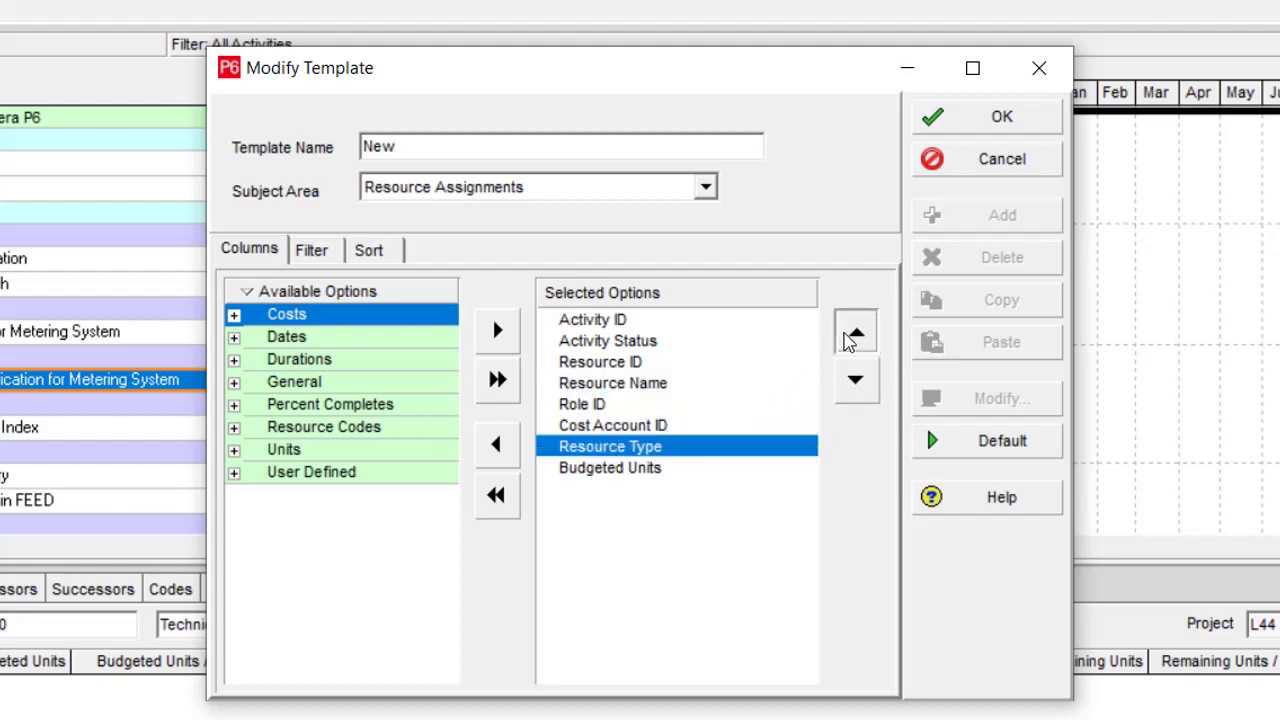
left_click(855, 331)
left_click(651, 465)
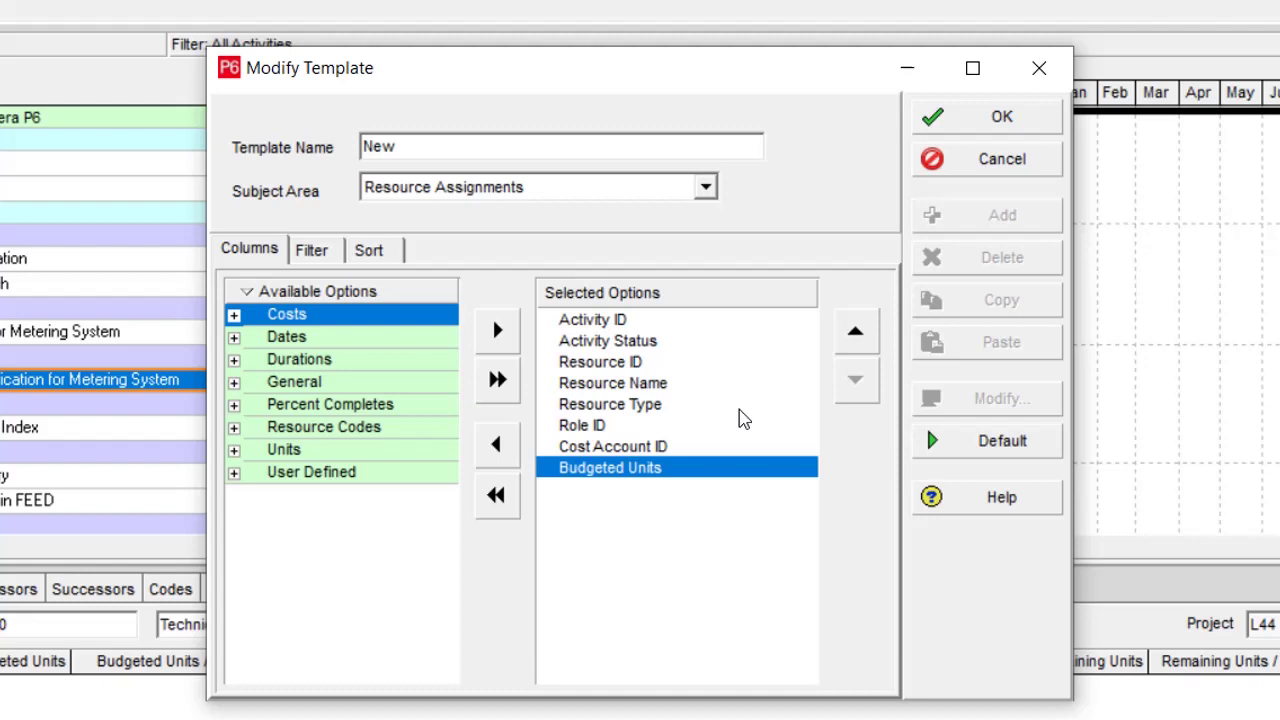
left_click(855, 331)
left_click(855, 331)
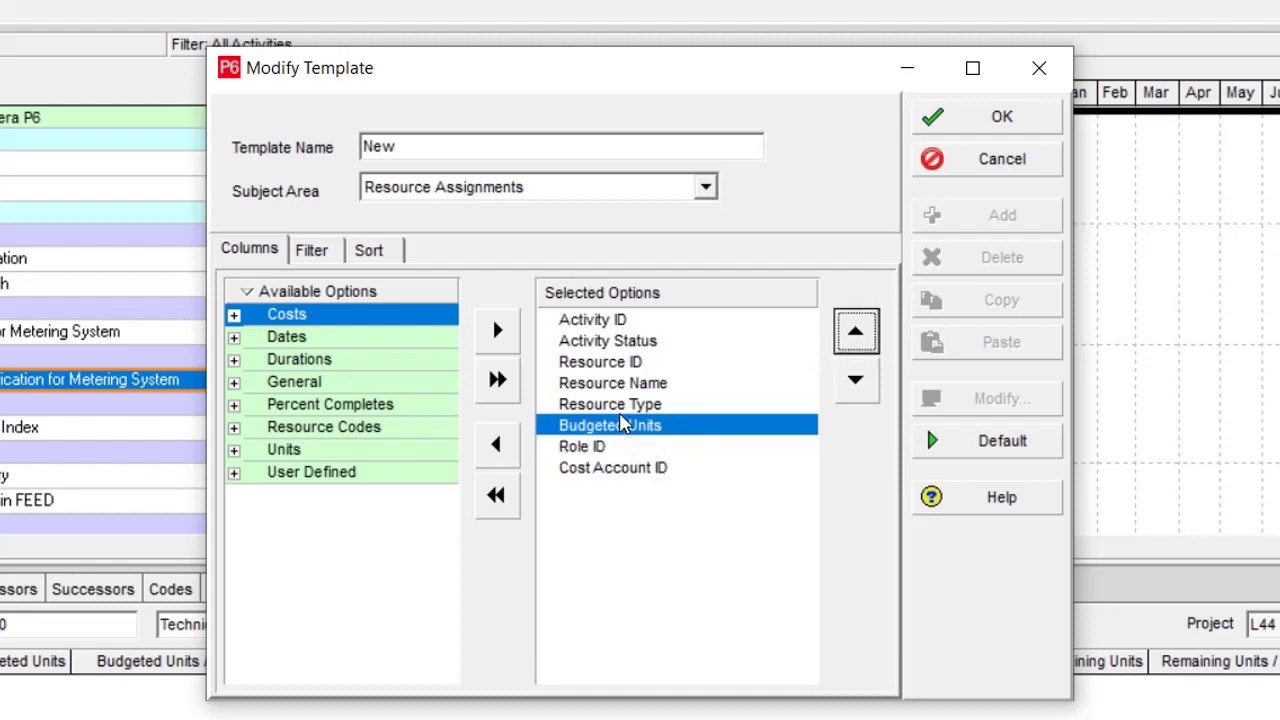
- Check the template's selected columns, filter and sort settings, and save the modified template
left_click(606, 322, "shift")
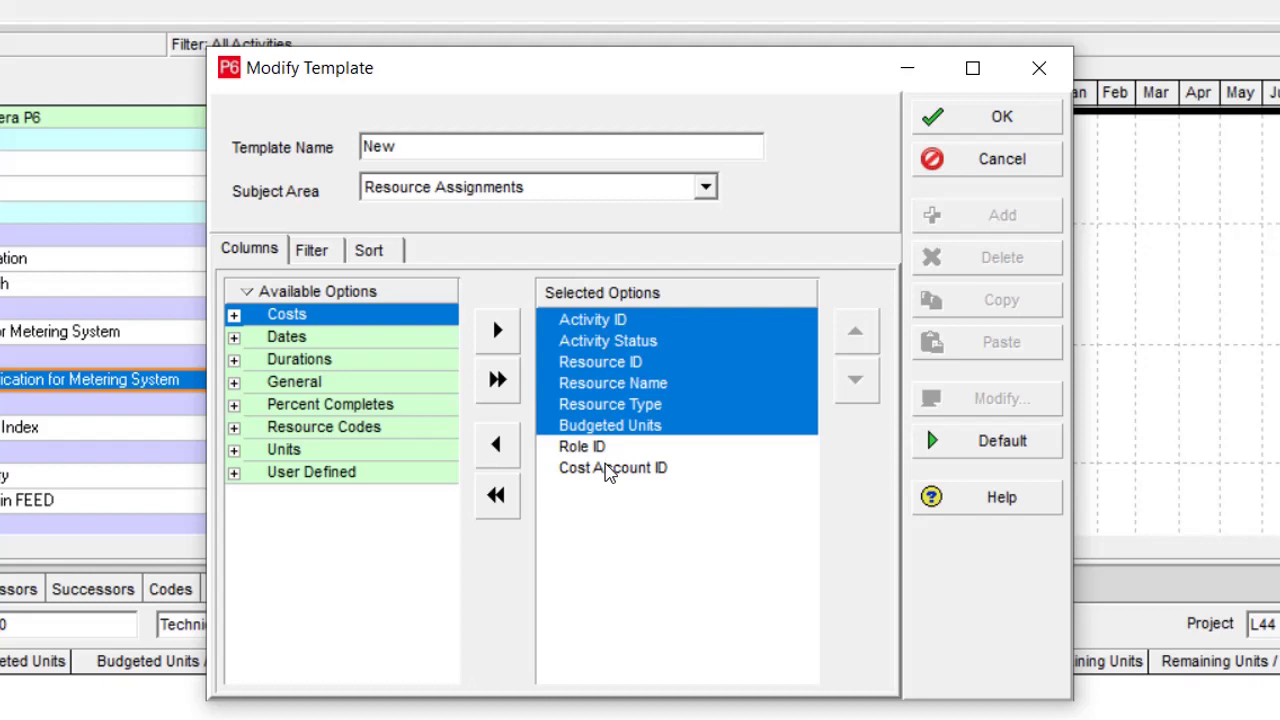
left_click(332, 254)
left_click(379, 256)
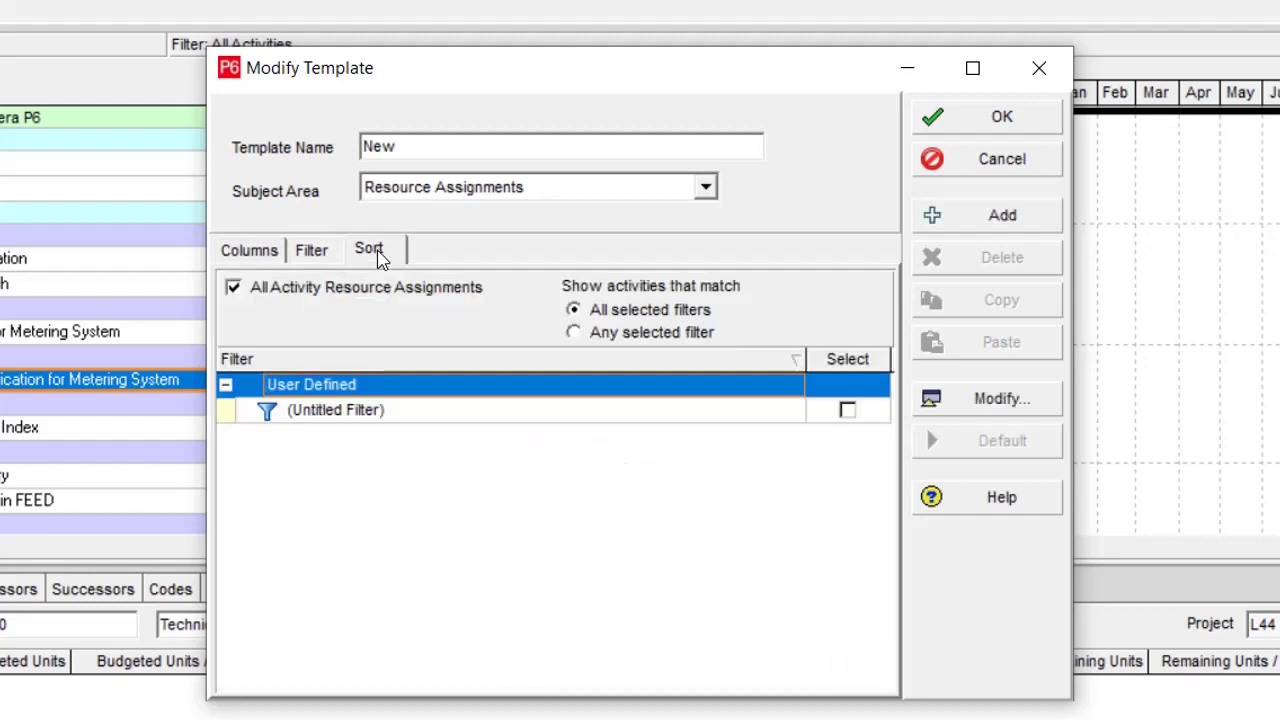
left_click(995, 120)
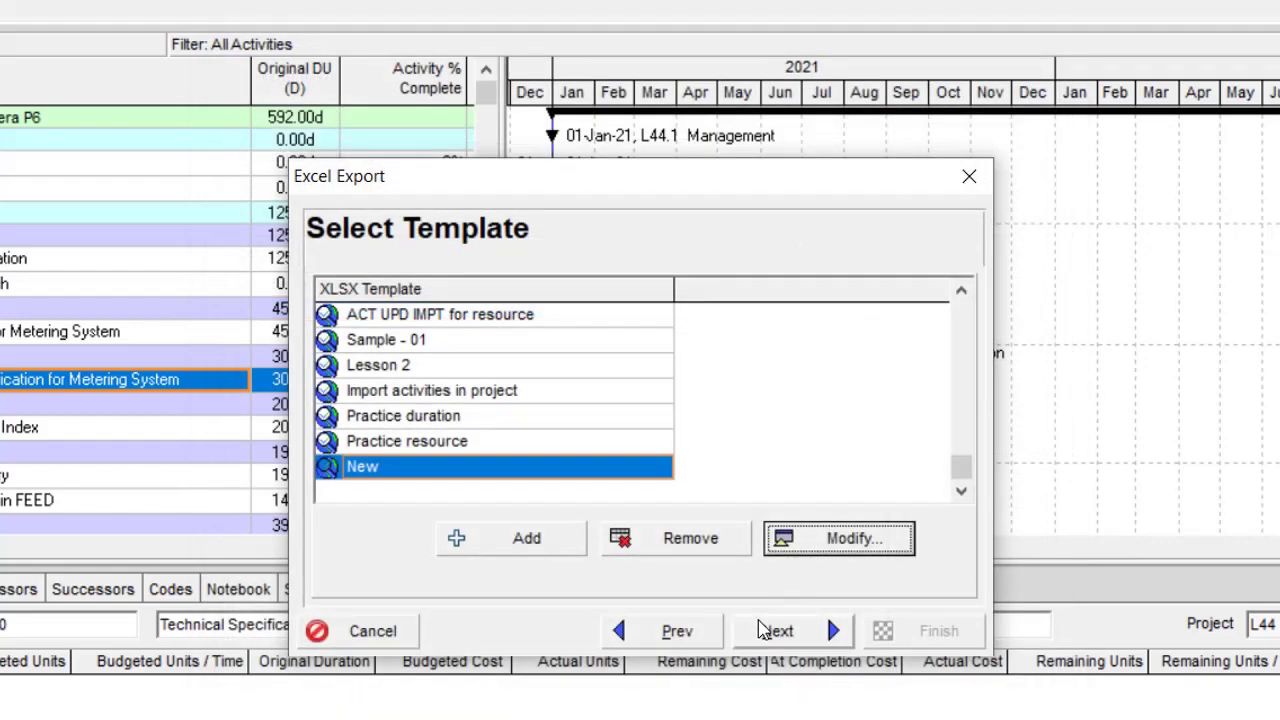
- Set the export file for project L44 to L44-Activity Resource Assignments in the Load Resource folder on the Desktop
left_click(785, 633)
left_click(790, 640)
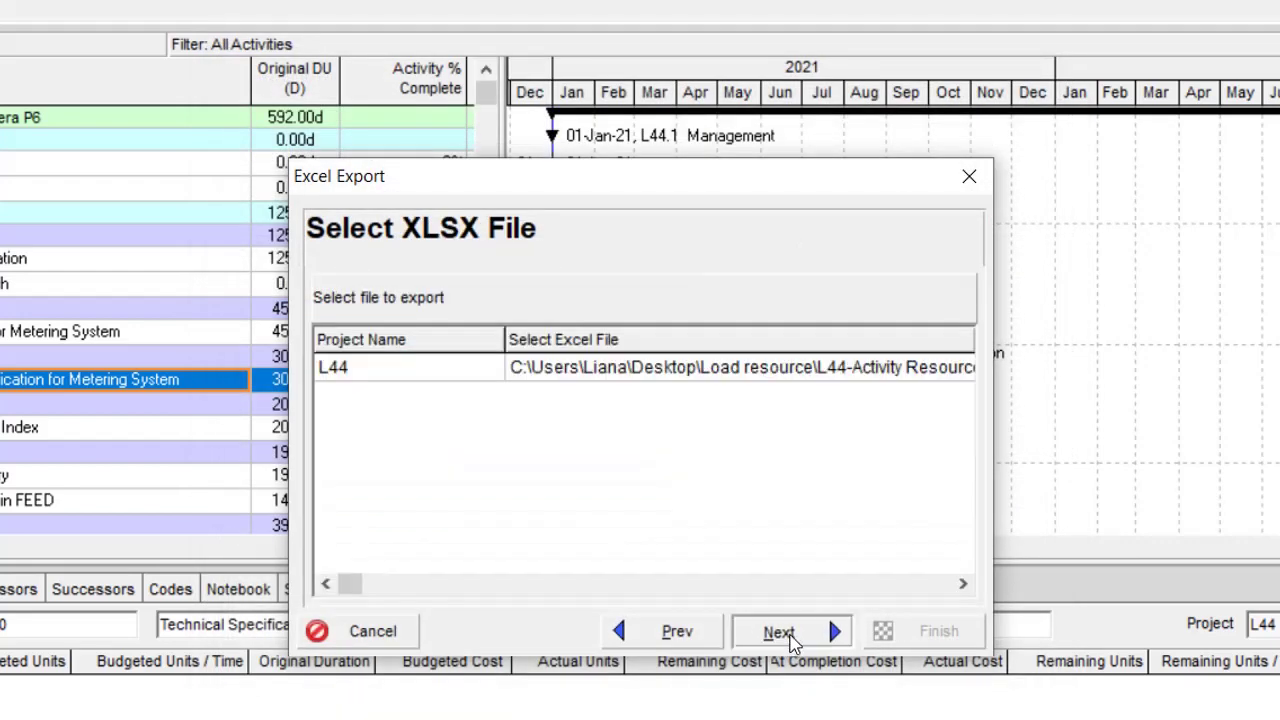
left_click(760, 355)
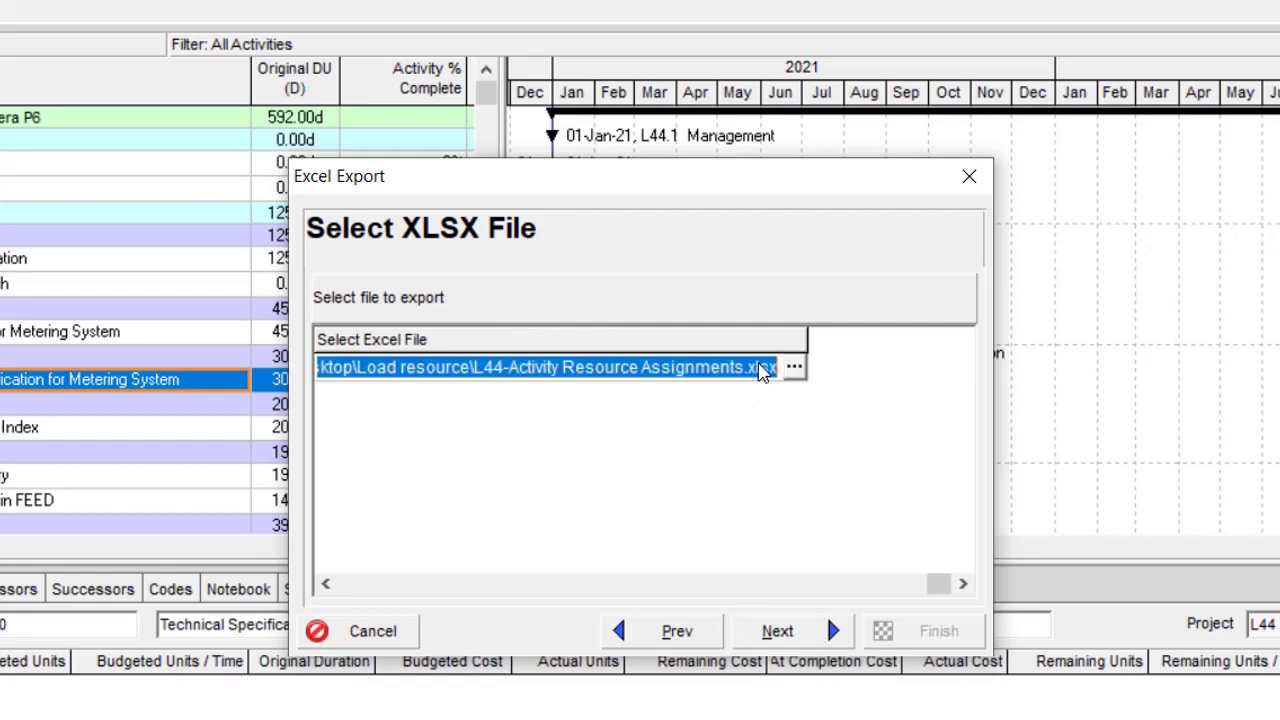
left_click(797, 368)
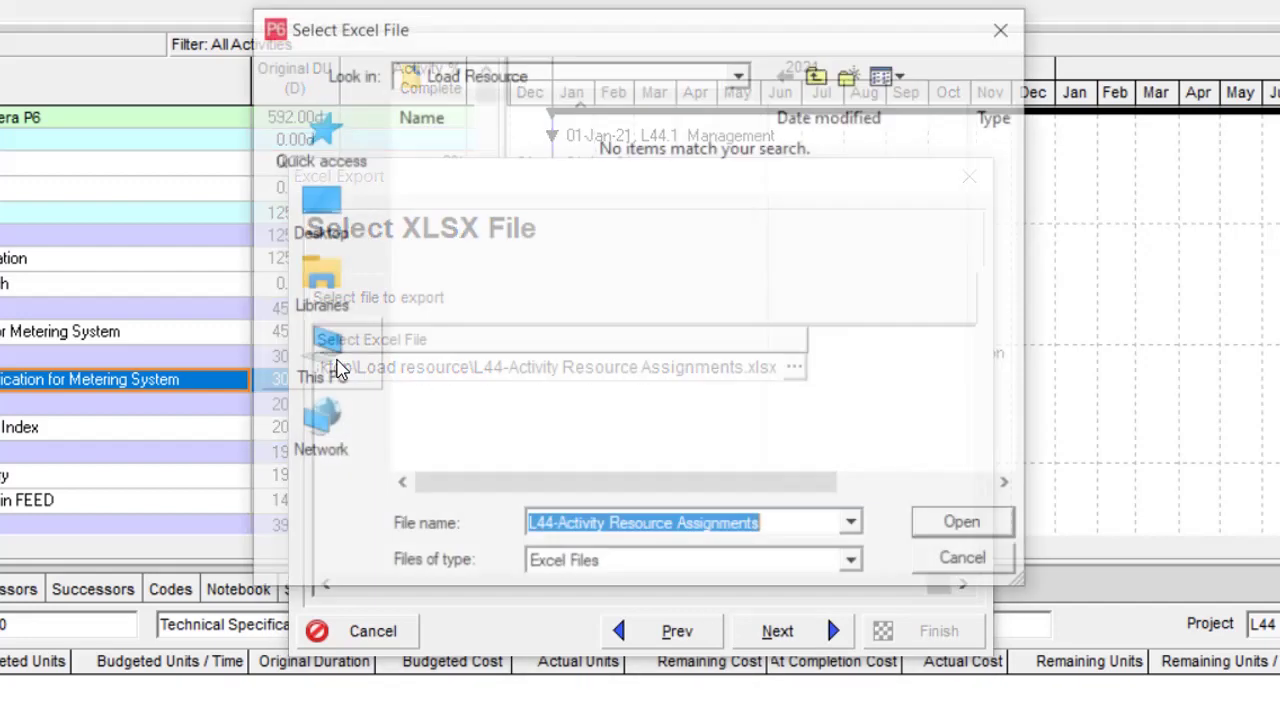
left_click(330, 222)
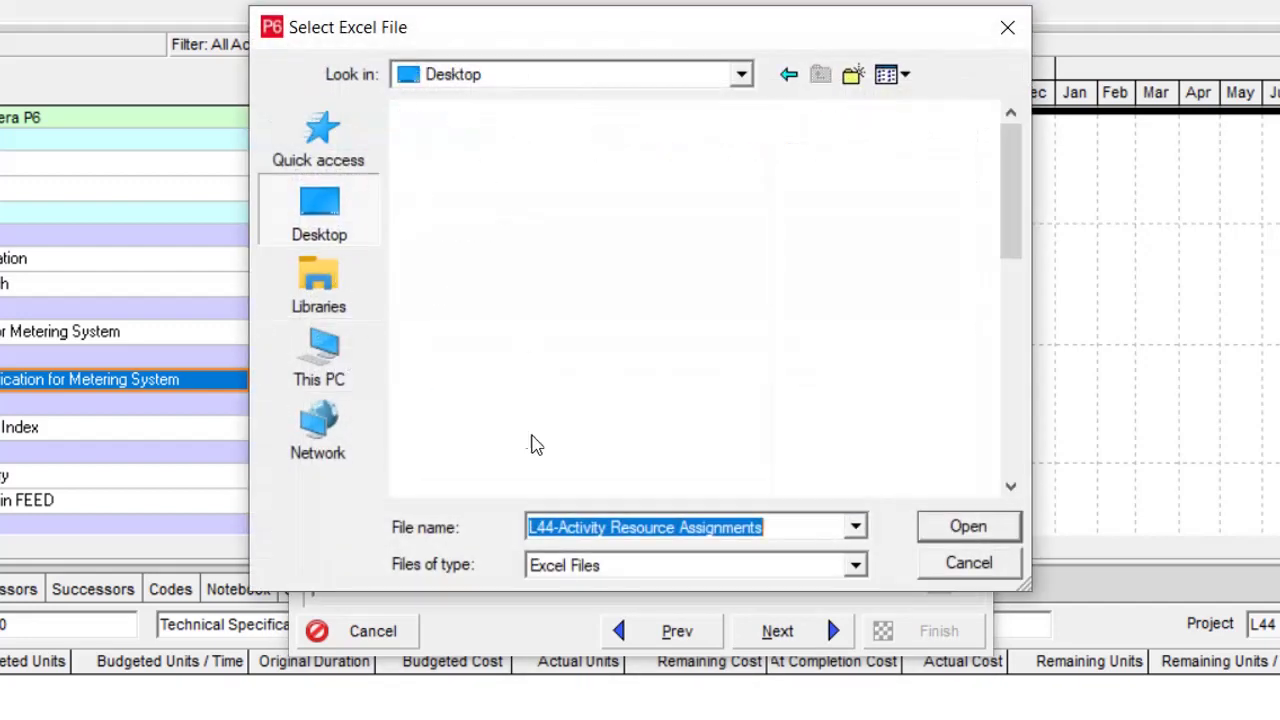
scroll(783, 349, "down", 5)
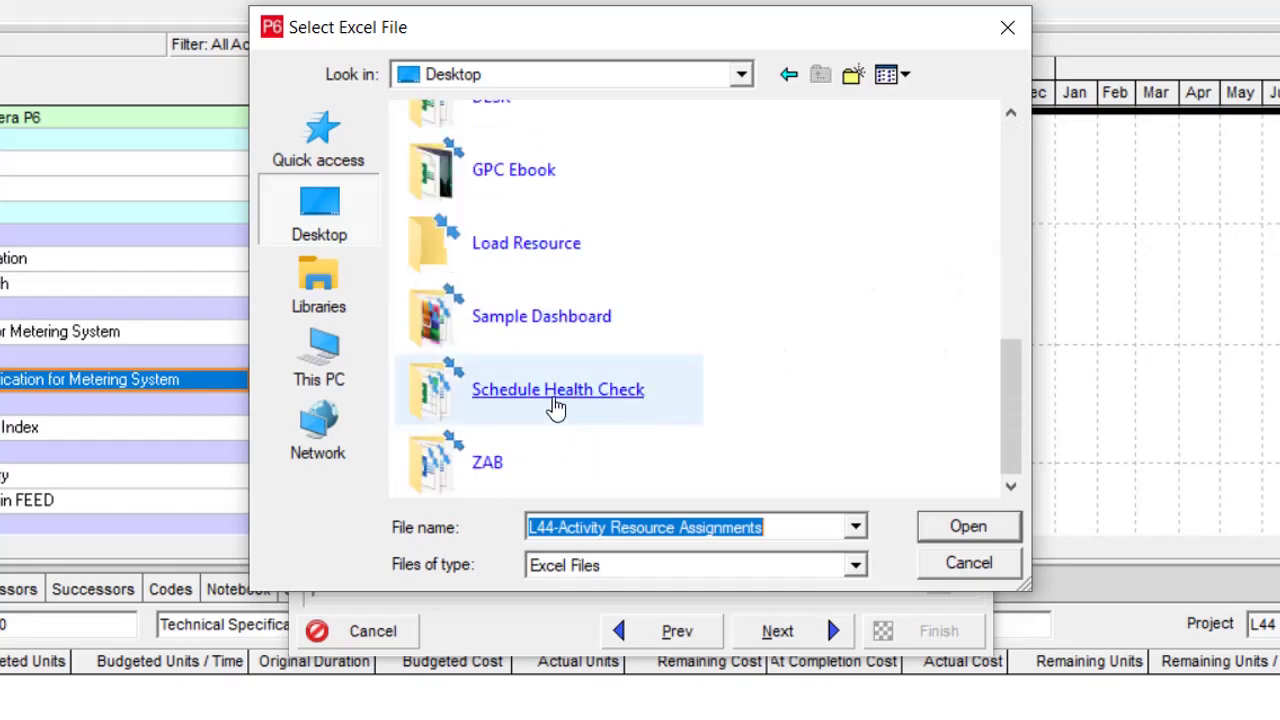
double_click(511, 243)
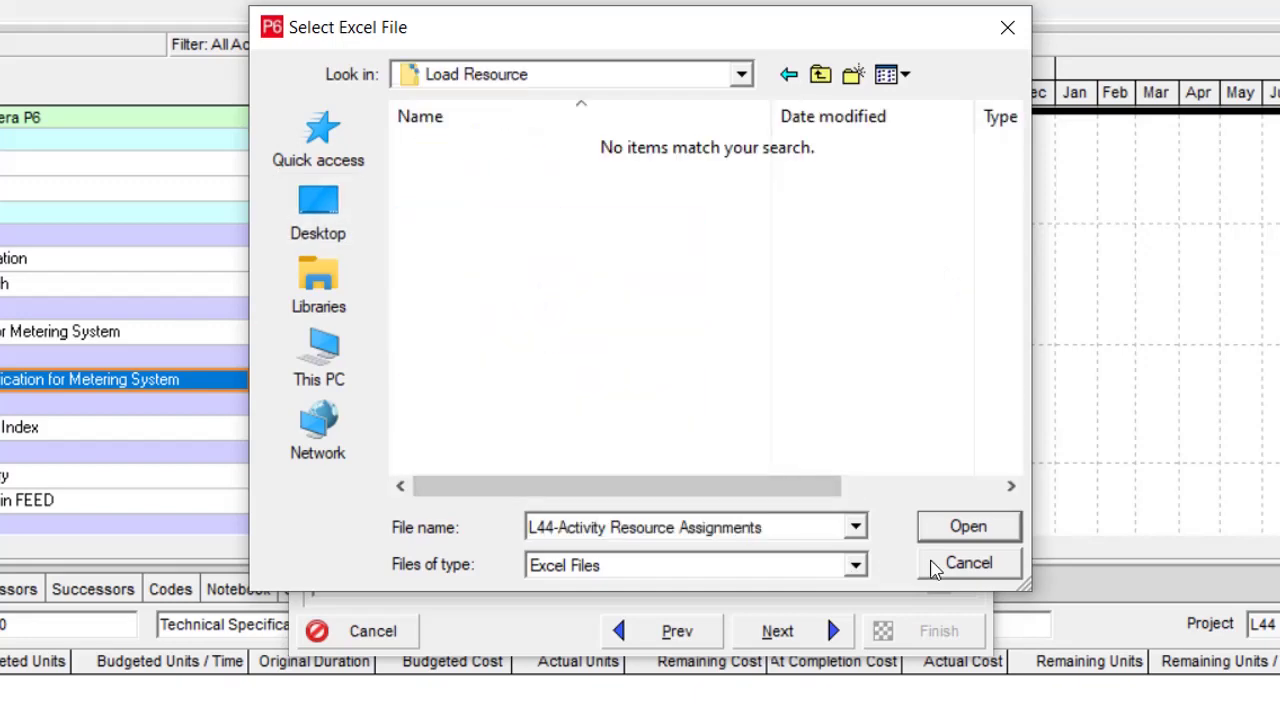
left_click(967, 530)
- Run the Resource Assignments export from the summary page and close the export result
left_click(808, 631)
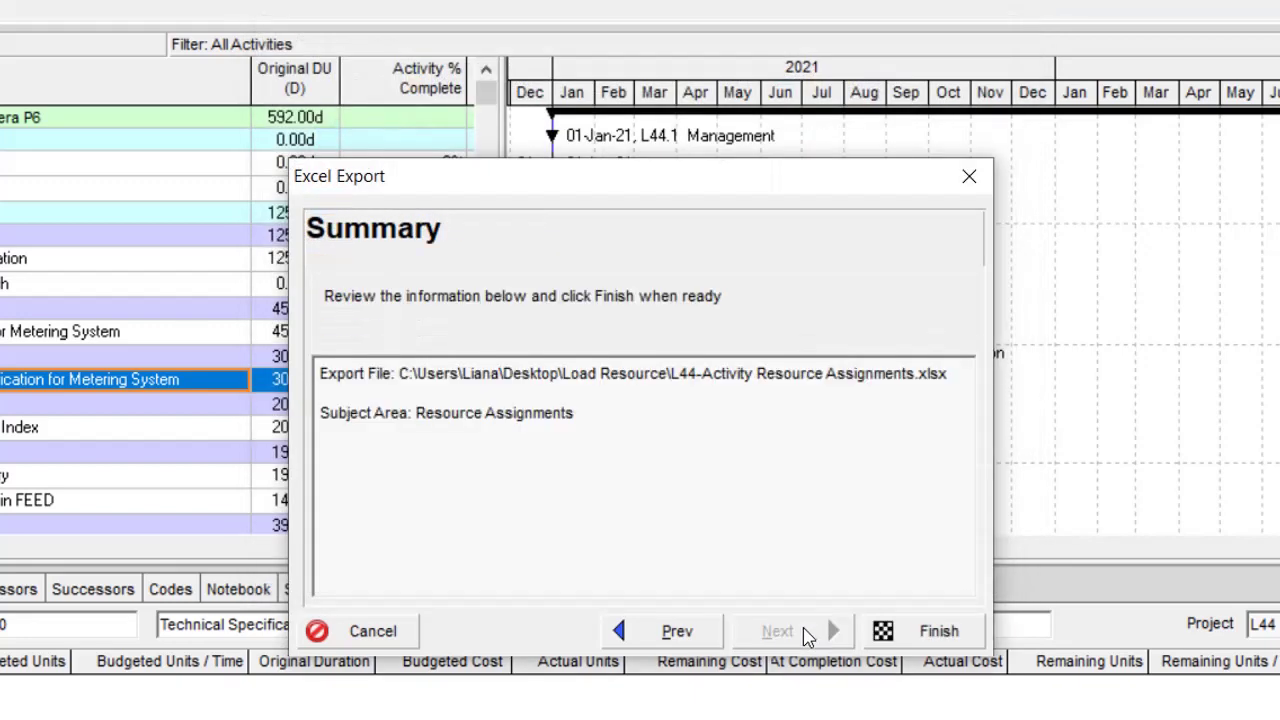
left_click(930, 640)
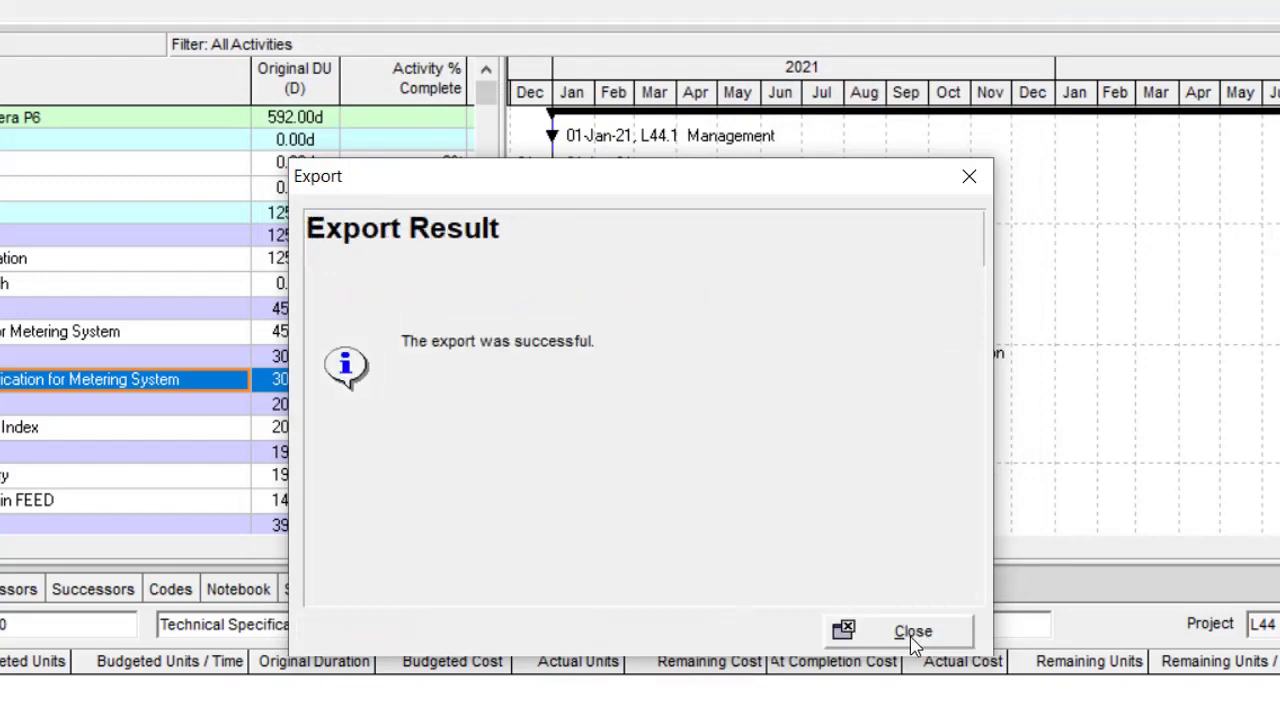
left_click(912, 640)
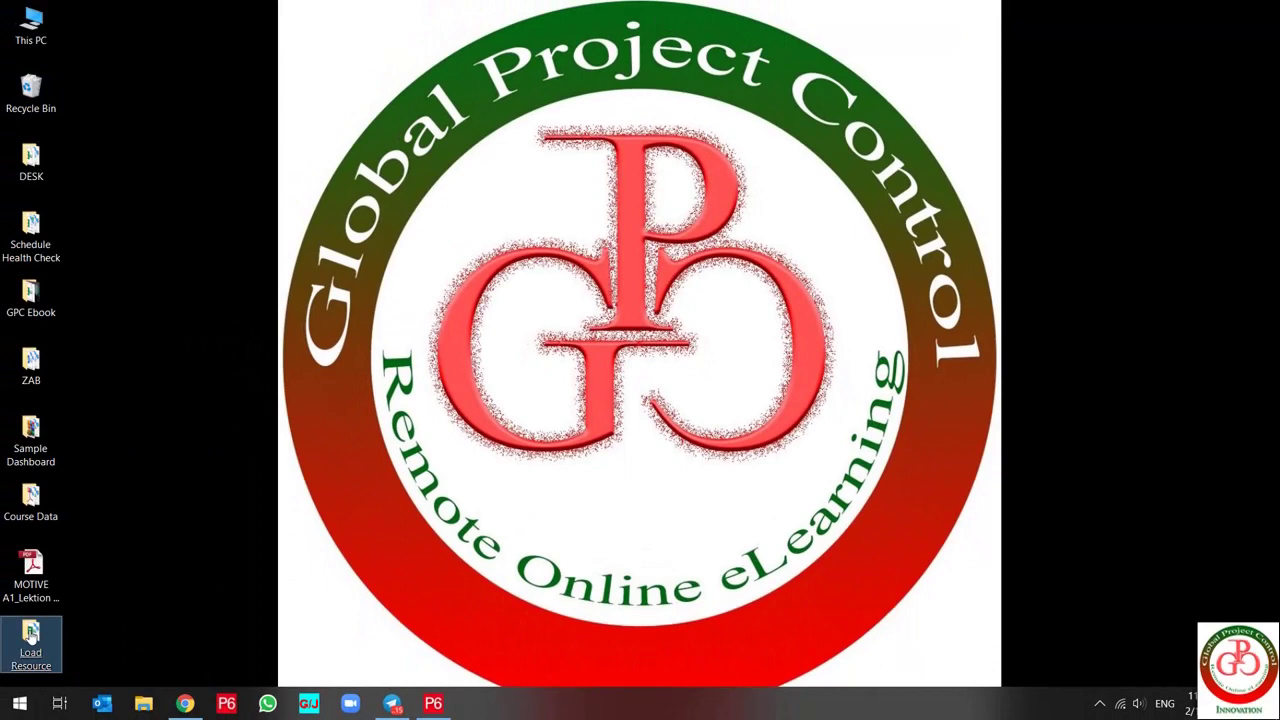
- Open the exported L44-Activity Resource Assignments workbook from the Load Resource folder in Excel and tile it beside the practice file
left_click(31, 645)
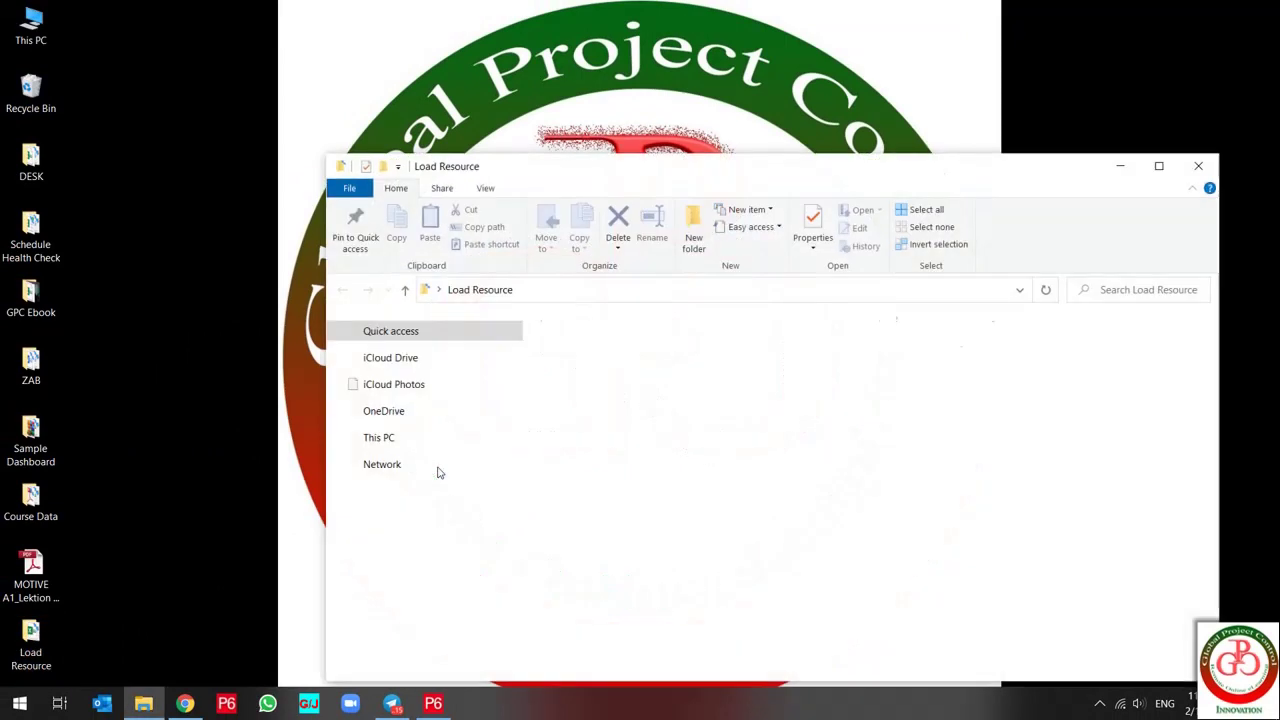
left_click(630, 344)
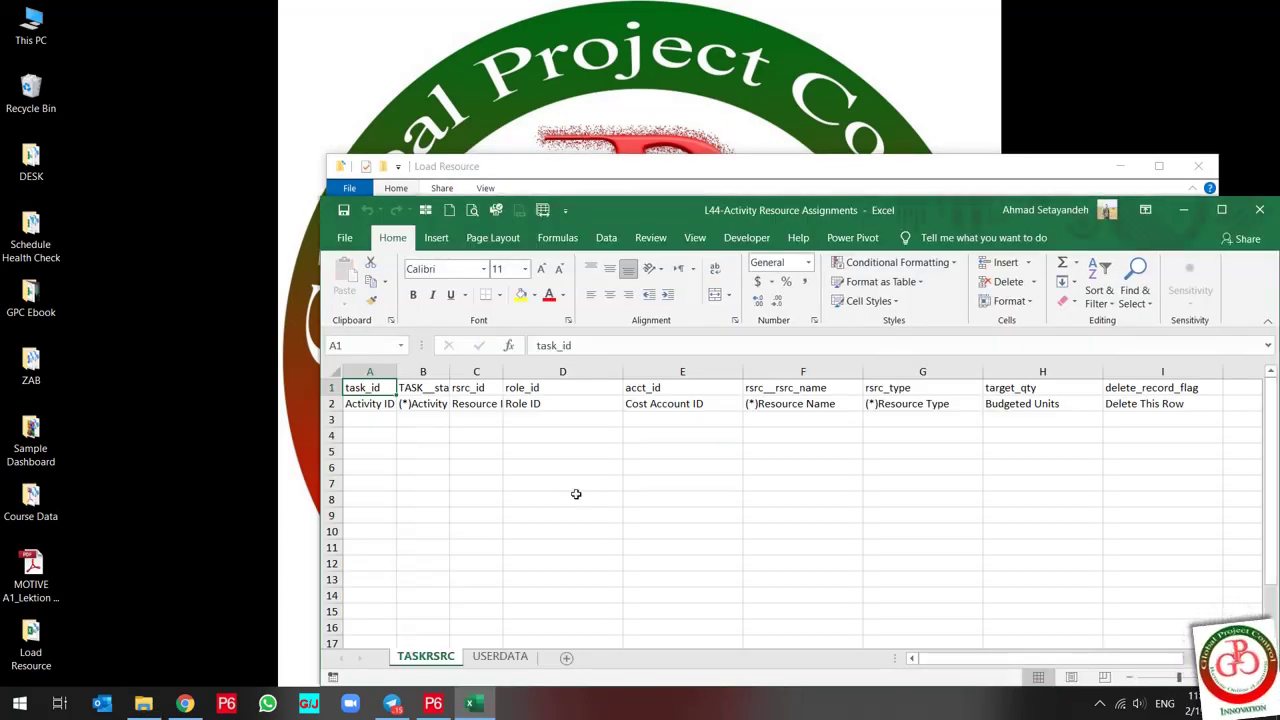
key("super+Left")
key("super+Down")
key("super+Up")
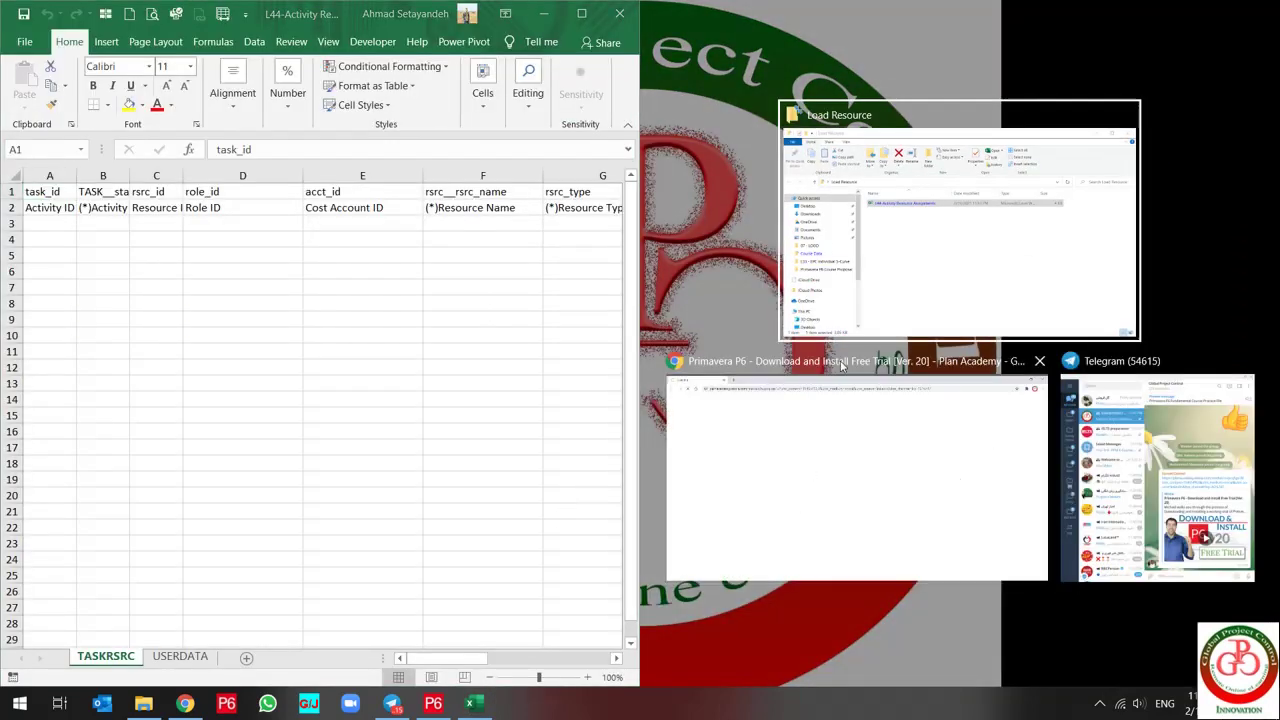
key("Escape")
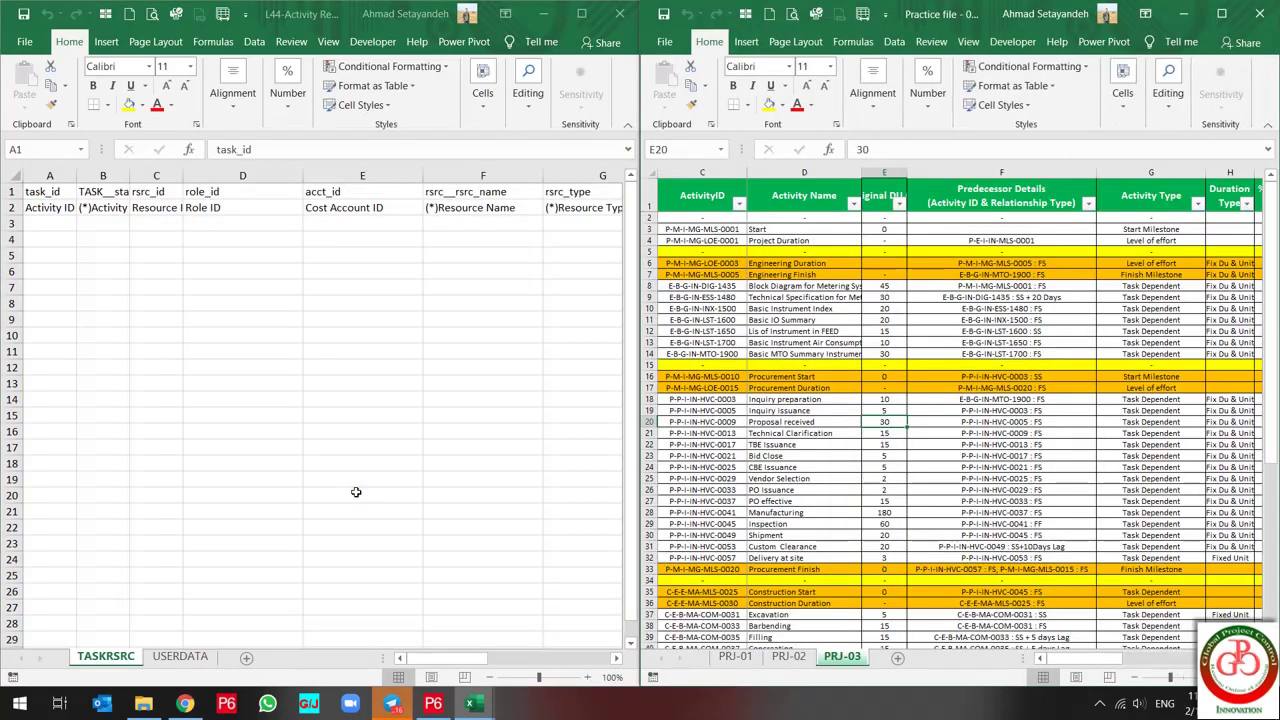
- Examine the activity rows on the PRJ-03 sheet of the practice file across to the resource name and budget columns
left_click(680, 309)
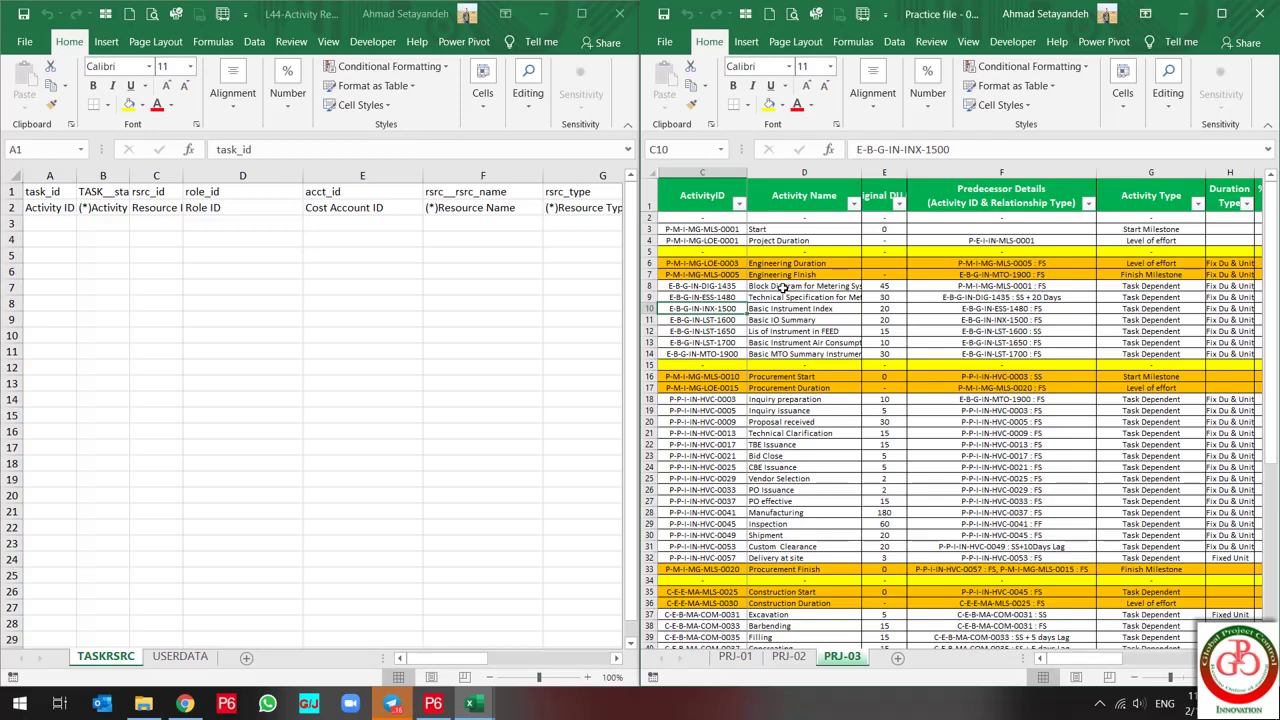
key("Right")
key("Right")
key("Right")
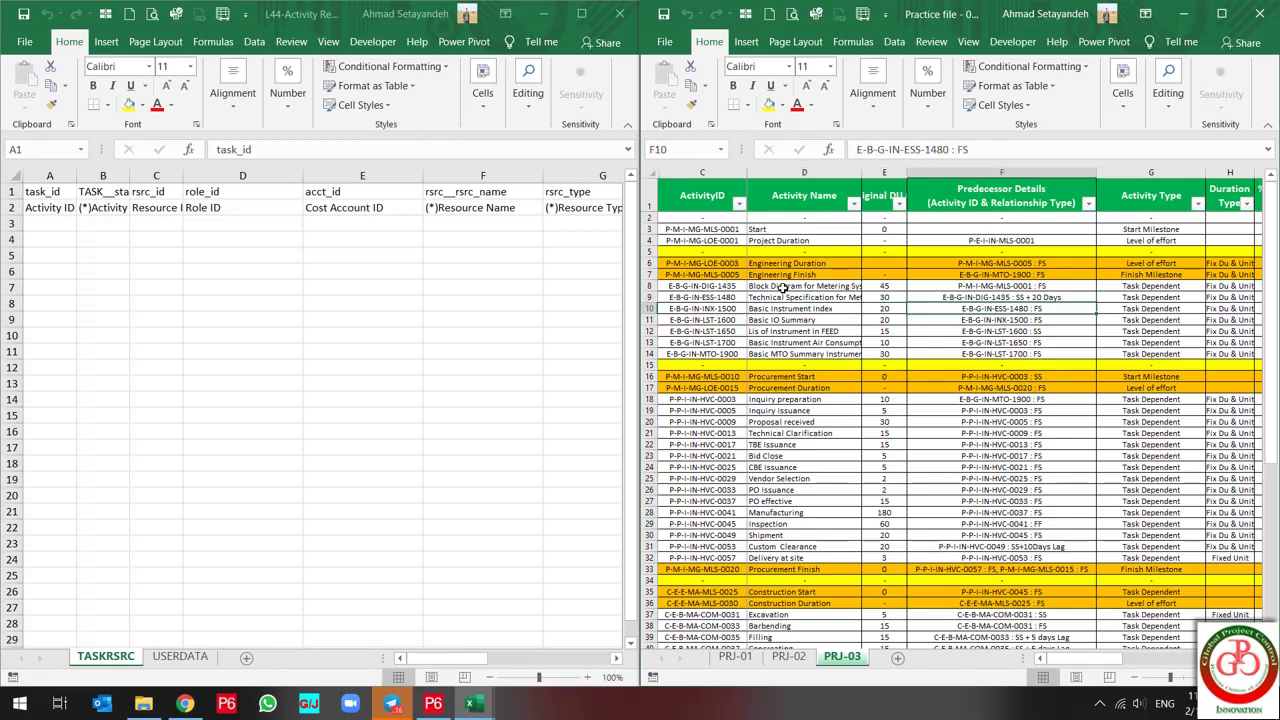
key("Right")
key("Right")
key("Right")
key("Right")
key("Right")
key("Up")
key("Up")
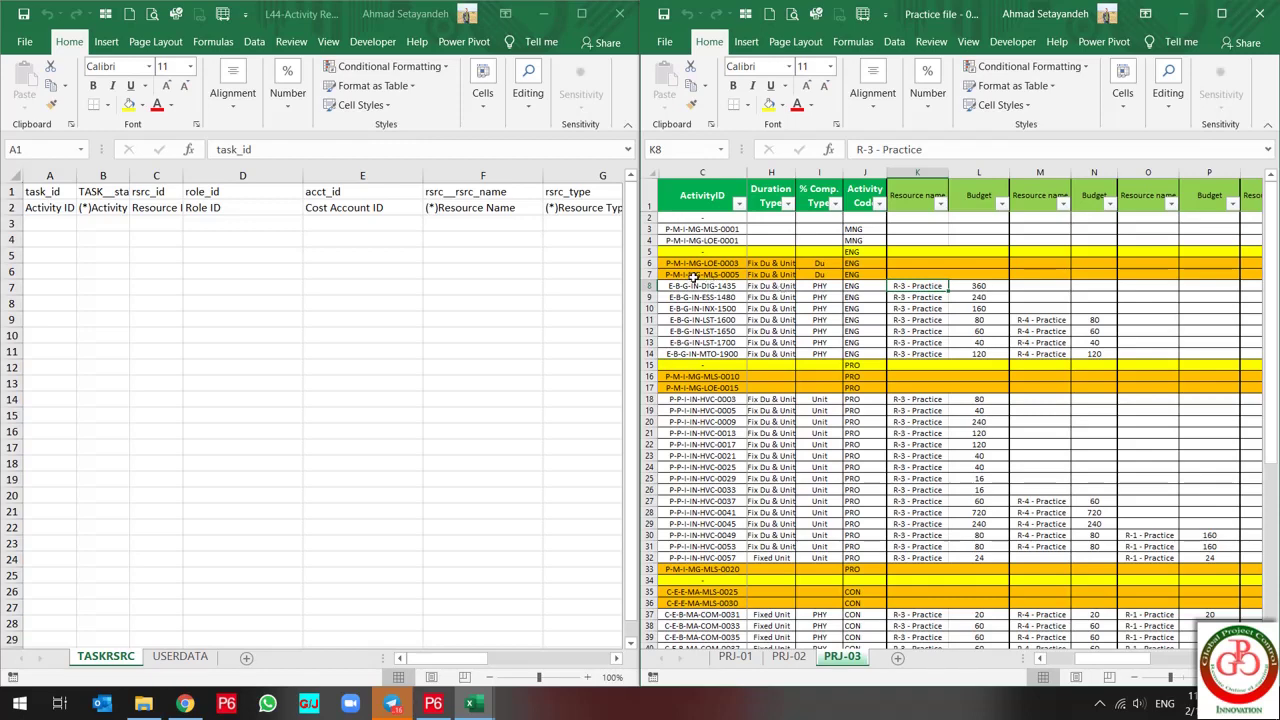
- Copy the activity IDs E-B-G-IN-DIG-1435 through E-B-G-IN-MTO-1900 from PRJ-03 and paste them as values into the Activity ID column from A3
left_click_drag(690, 286, 693, 354)
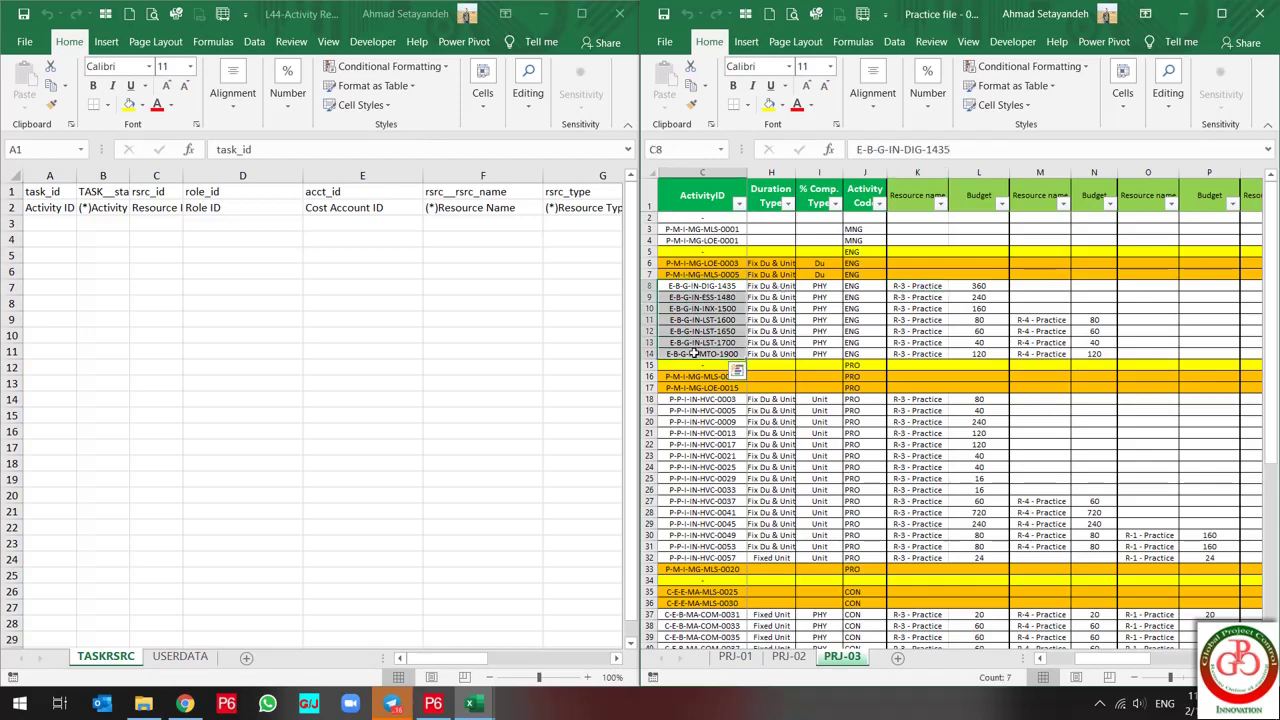
key("ctrl+c")
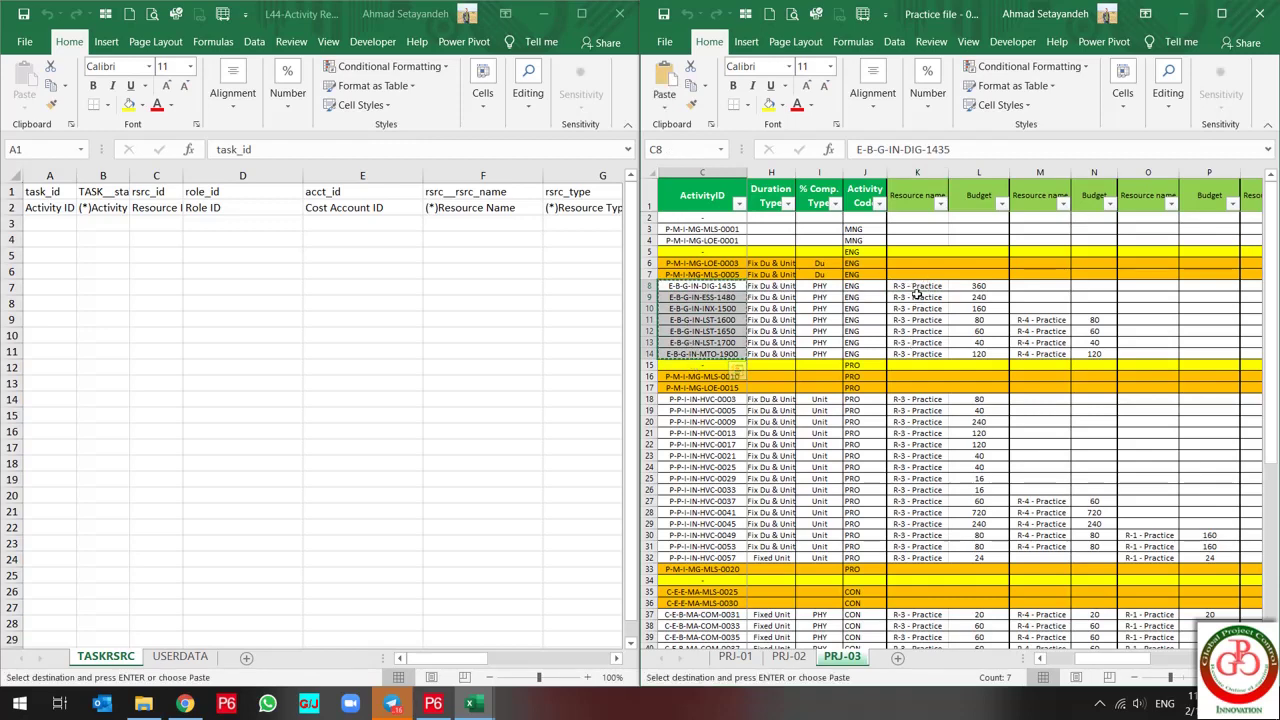
left_click(52, 222)
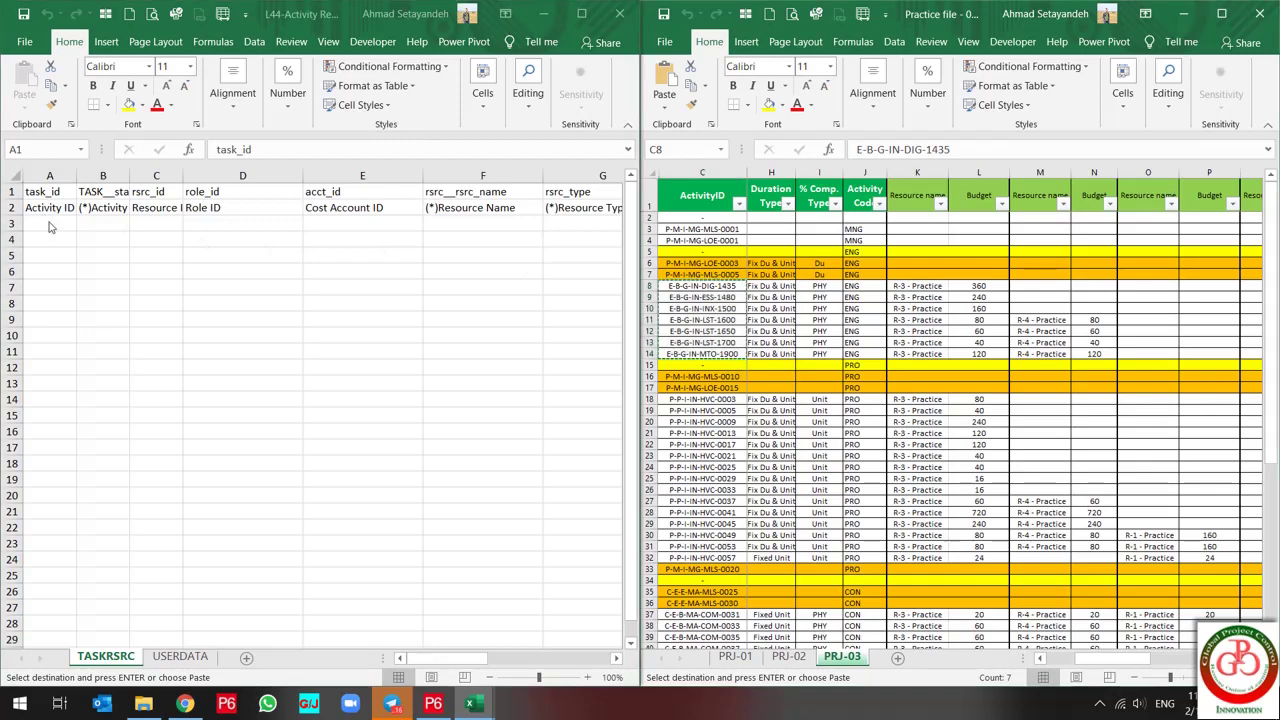
right_click(52, 222)
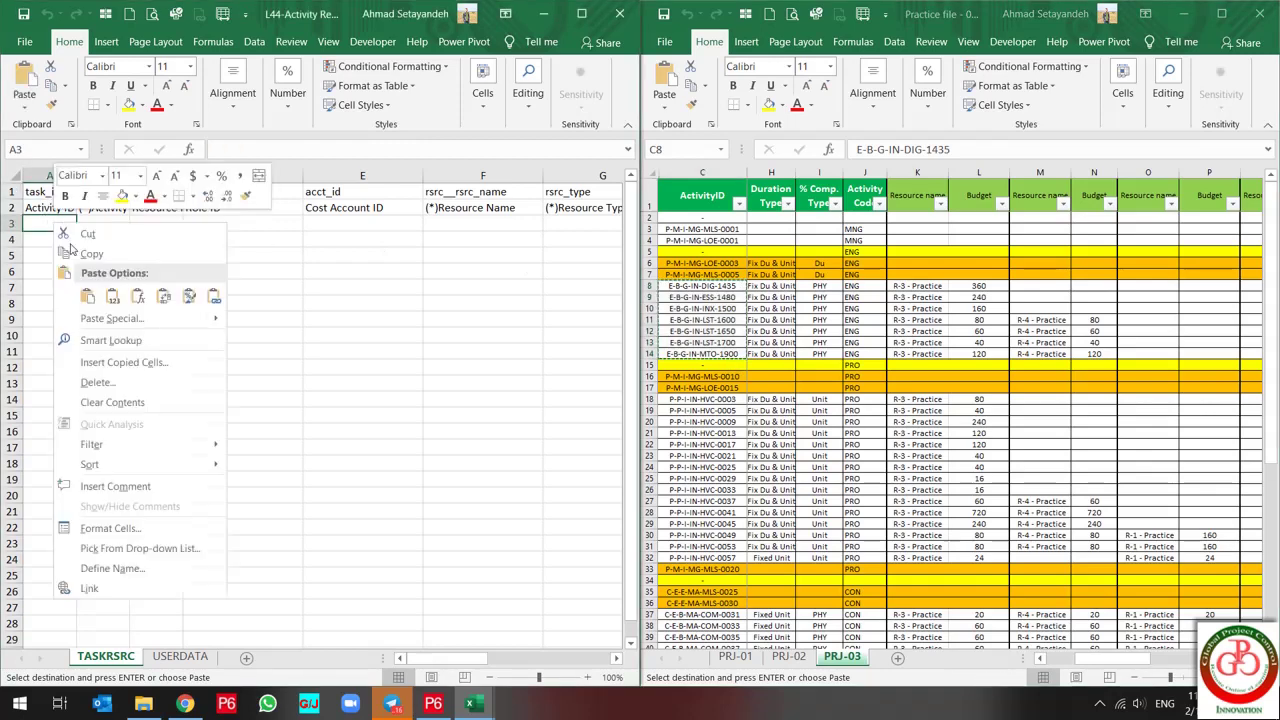
left_click(112, 289)
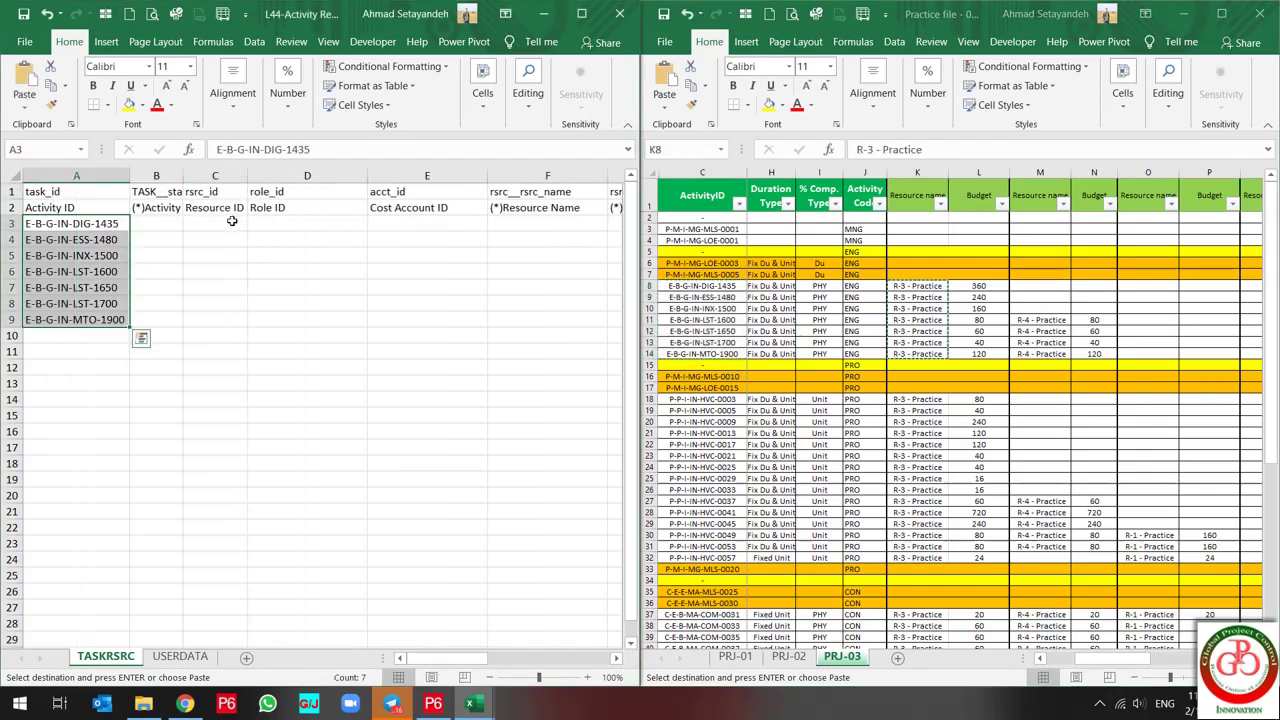
- Paste the R-3 - Practice resource names of those activities as values into the Resource ID column from C3, and fit the column width
left_click(229, 223)
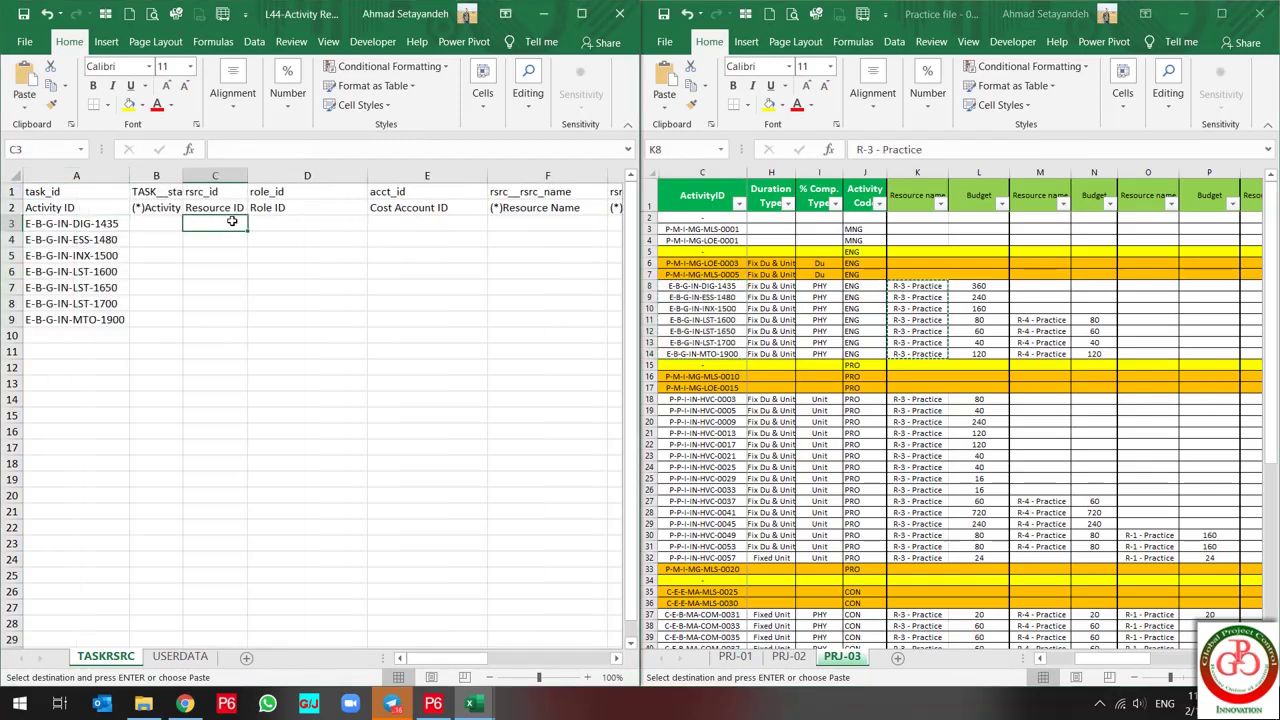
right_click(230, 223)
left_click(266, 294)
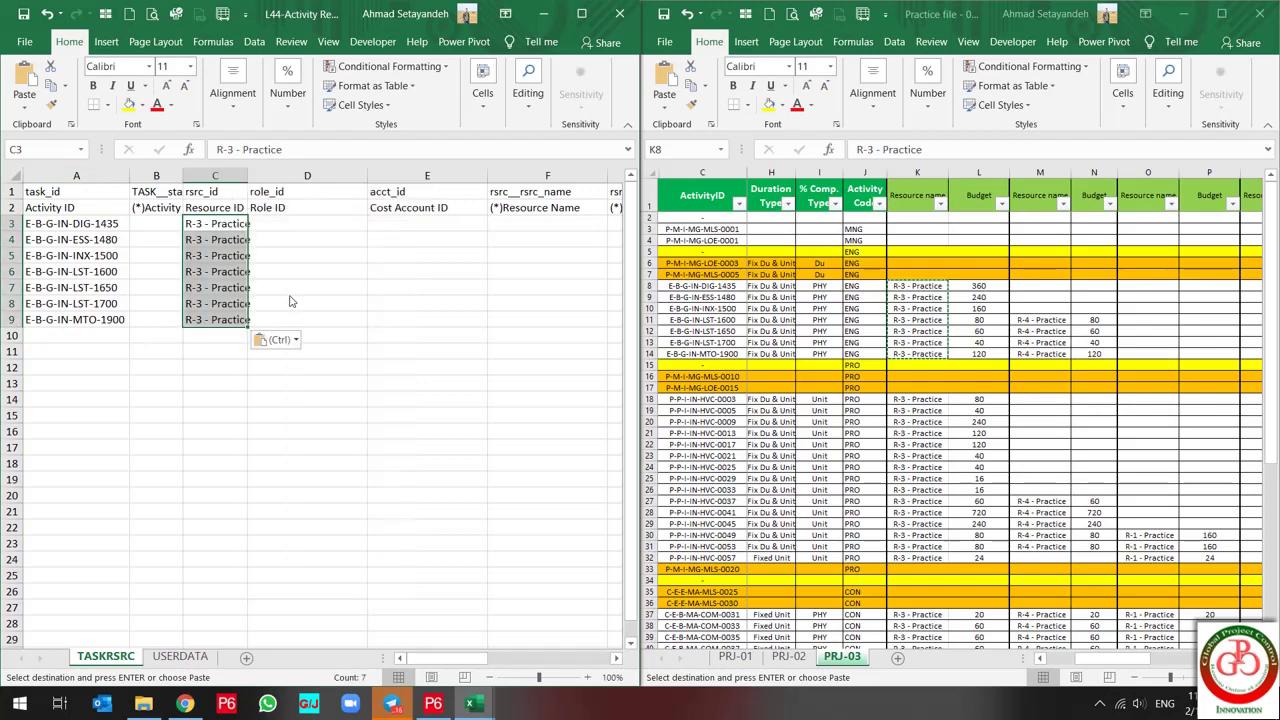
double_click(248, 175)
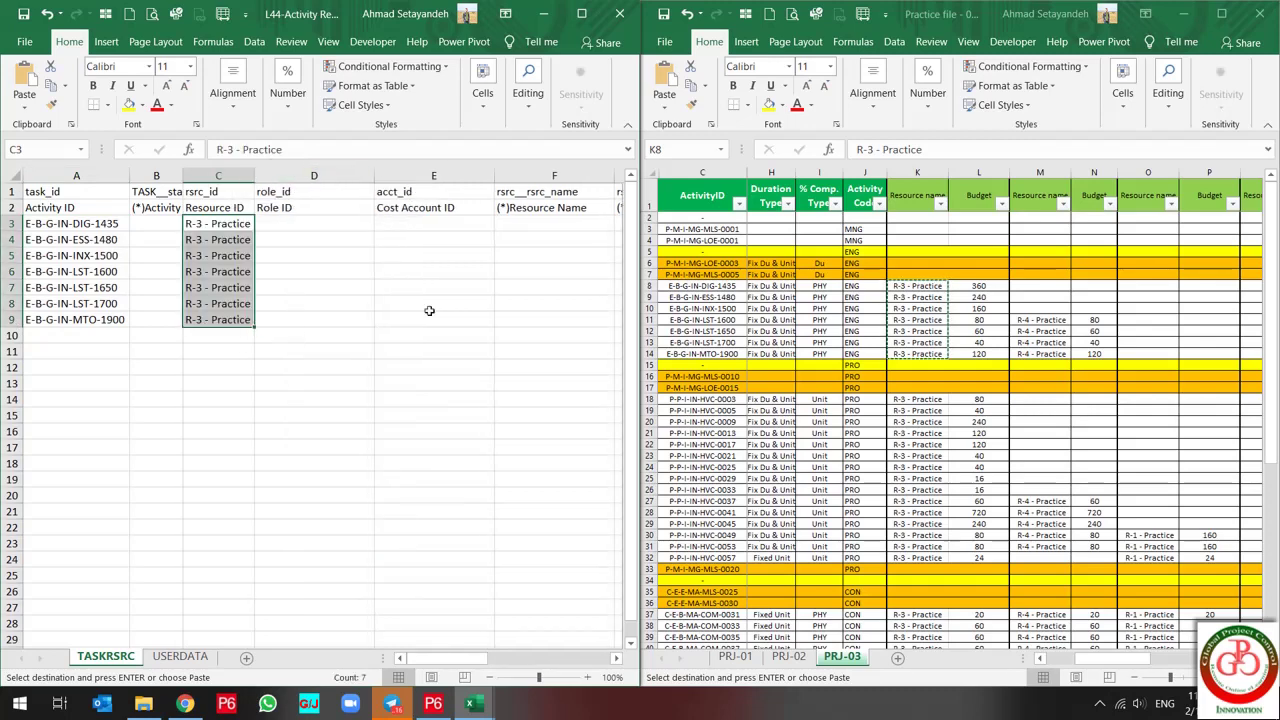
left_click_drag(917, 399, 910, 557)
key("ctrl+v")
key("ctrl+c")
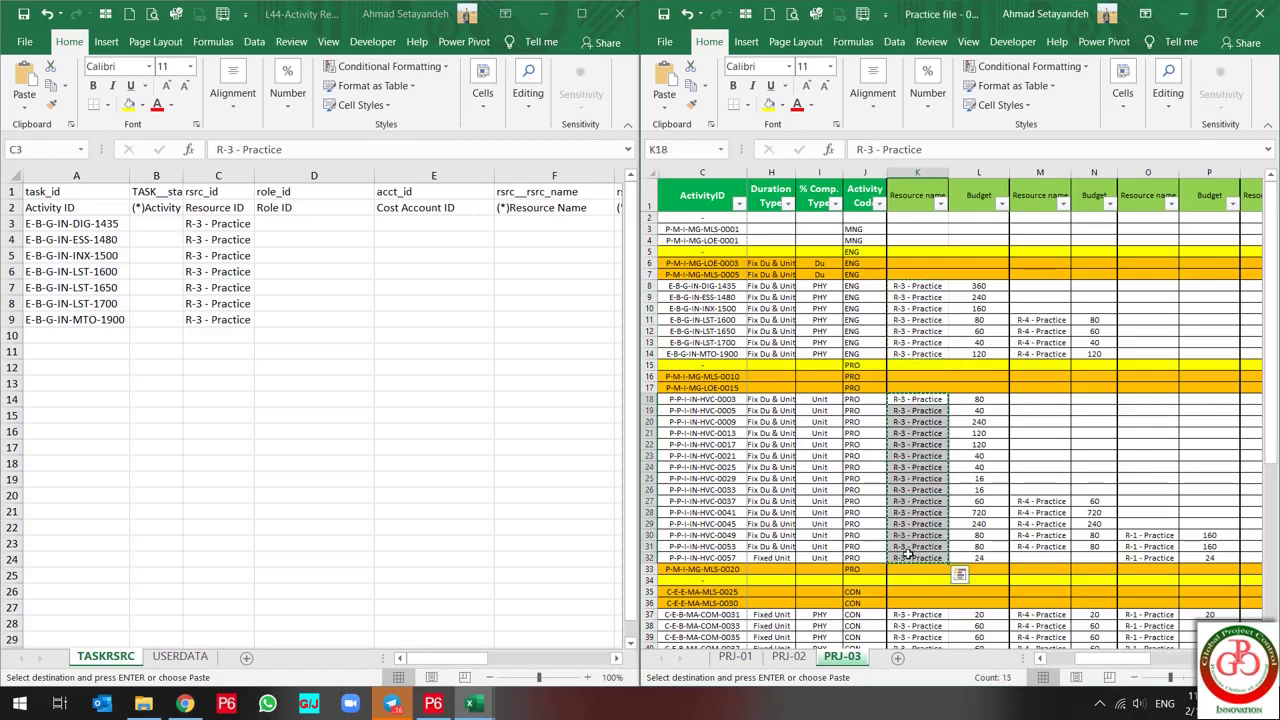
- Copy the activity IDs, first resource names and budgets of PRJ-03 rows 18 to 32 together and paste them as values from A10
left_click_drag(692, 399, 692, 558)
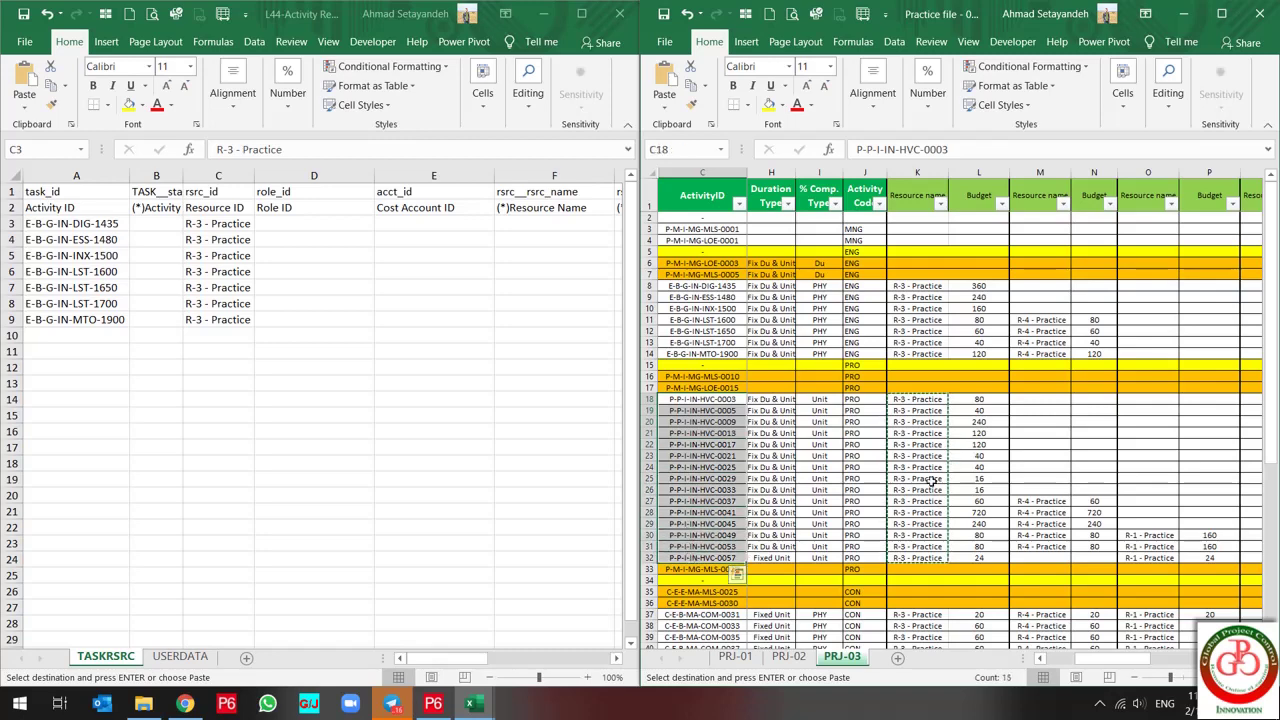
left_click(927, 399, "ctrl")
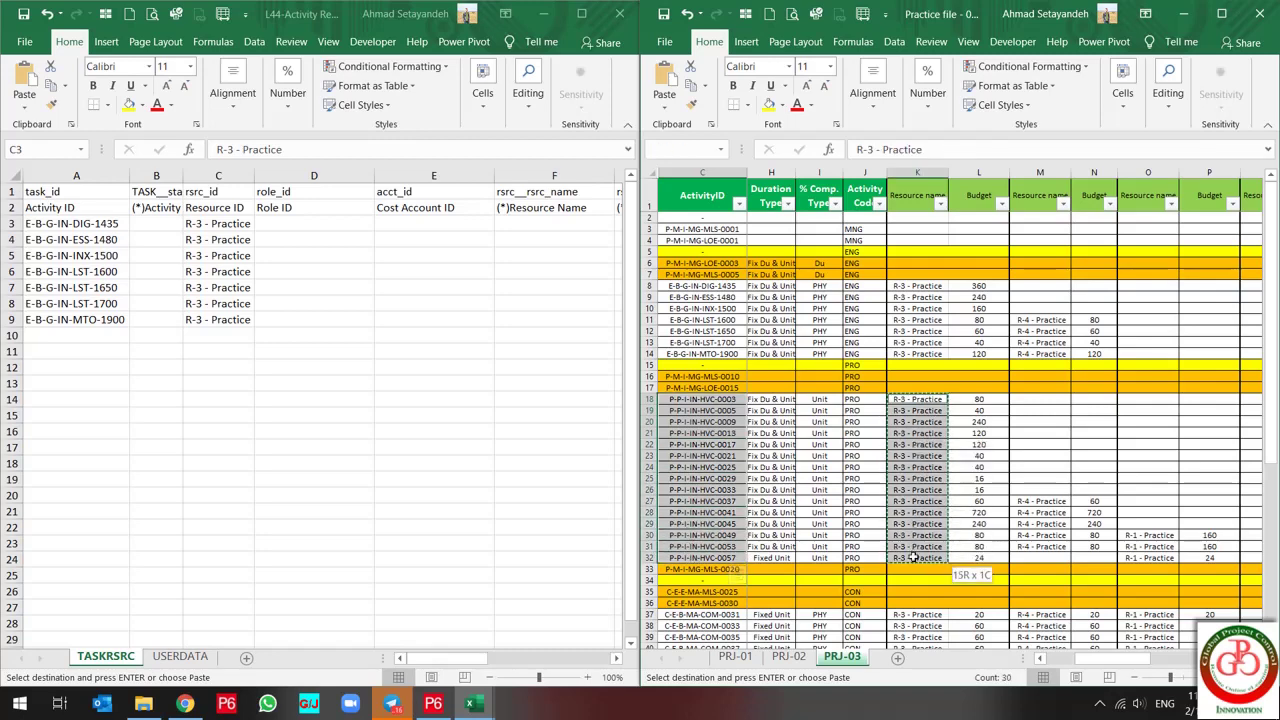
left_click_drag(976, 402, 966, 562)
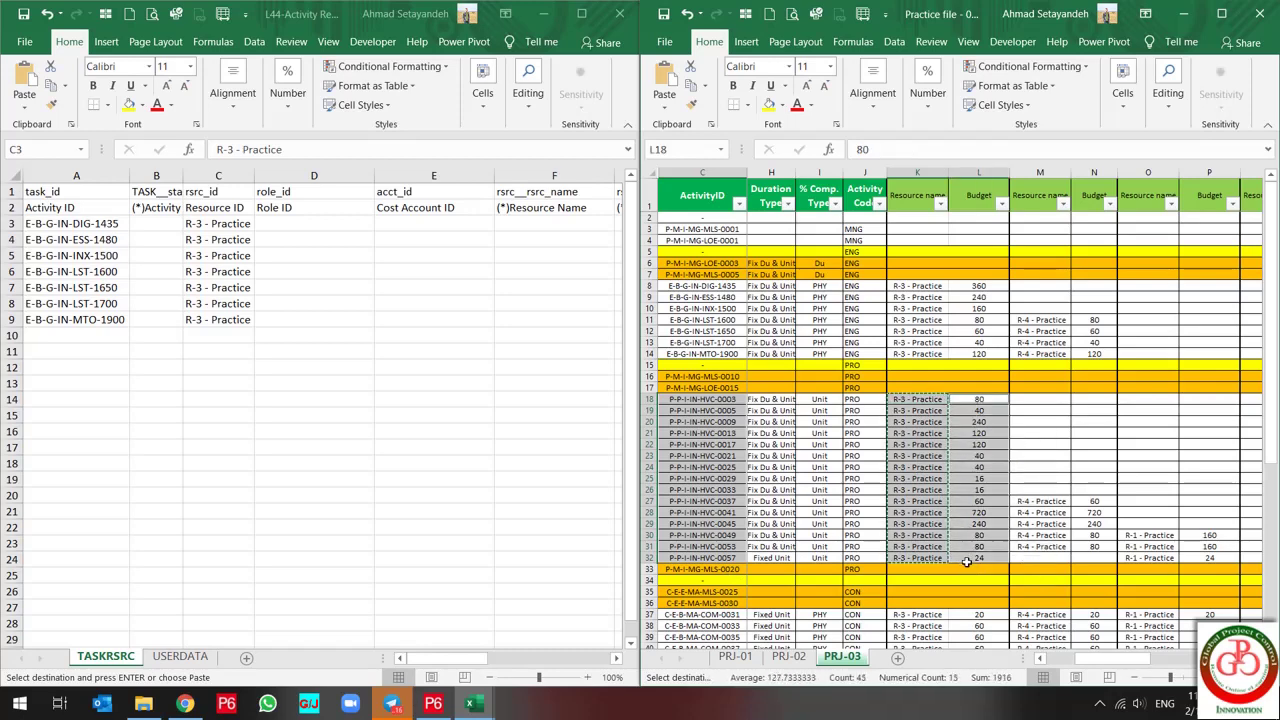
right_click(90, 334)
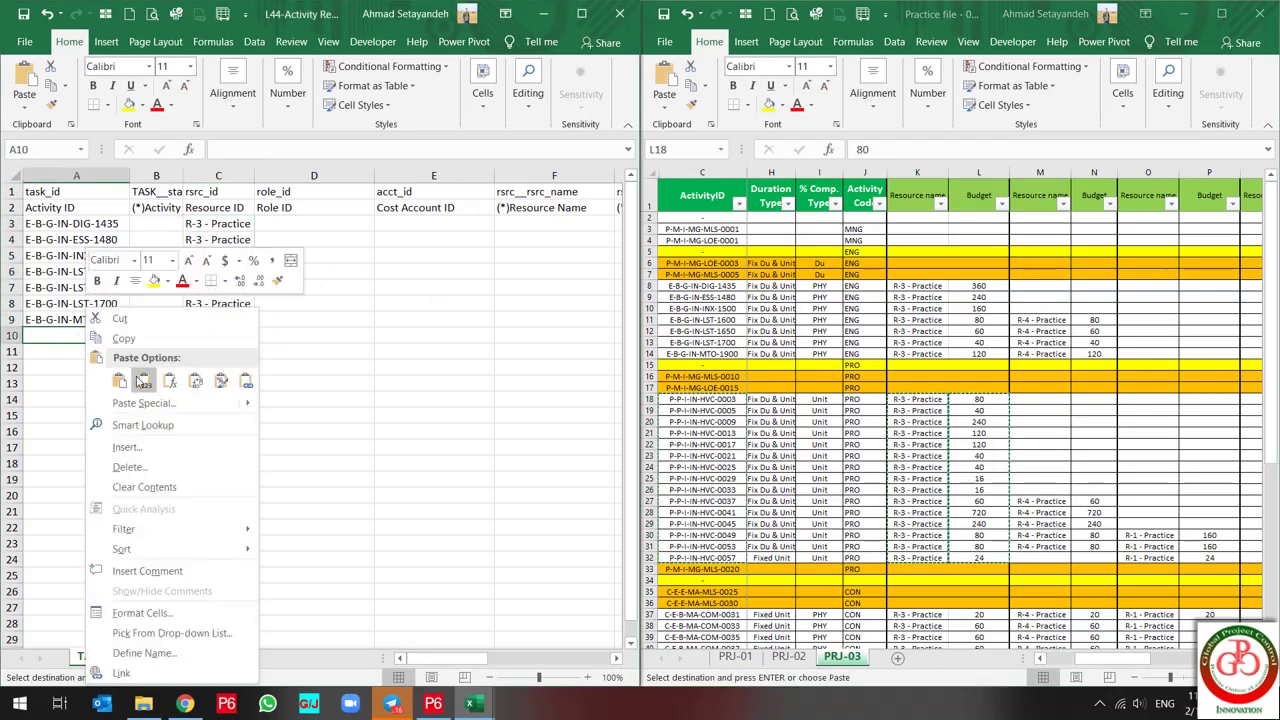
left_click(141, 381)
- Move the pasted resource names and budgets in B10:C24 one column over to C10:D24, and fit the width of column B
left_click(157, 336)
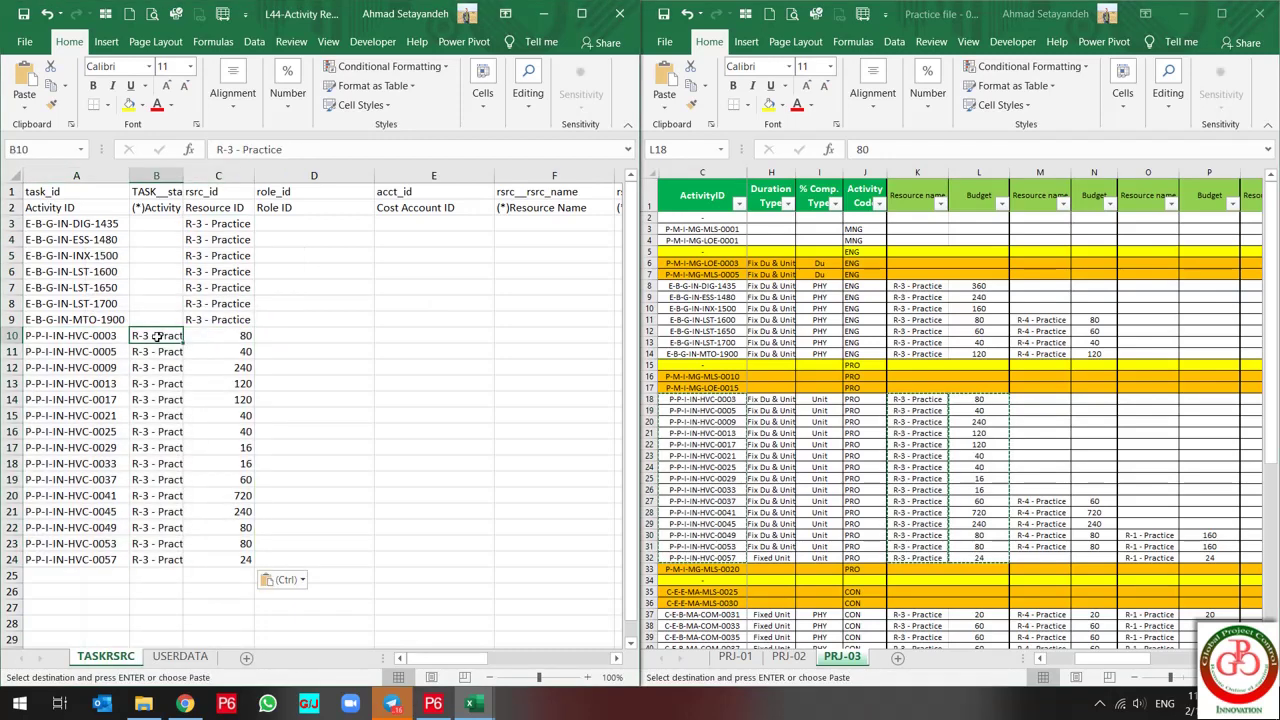
left_click_drag(157, 336, 188, 561)
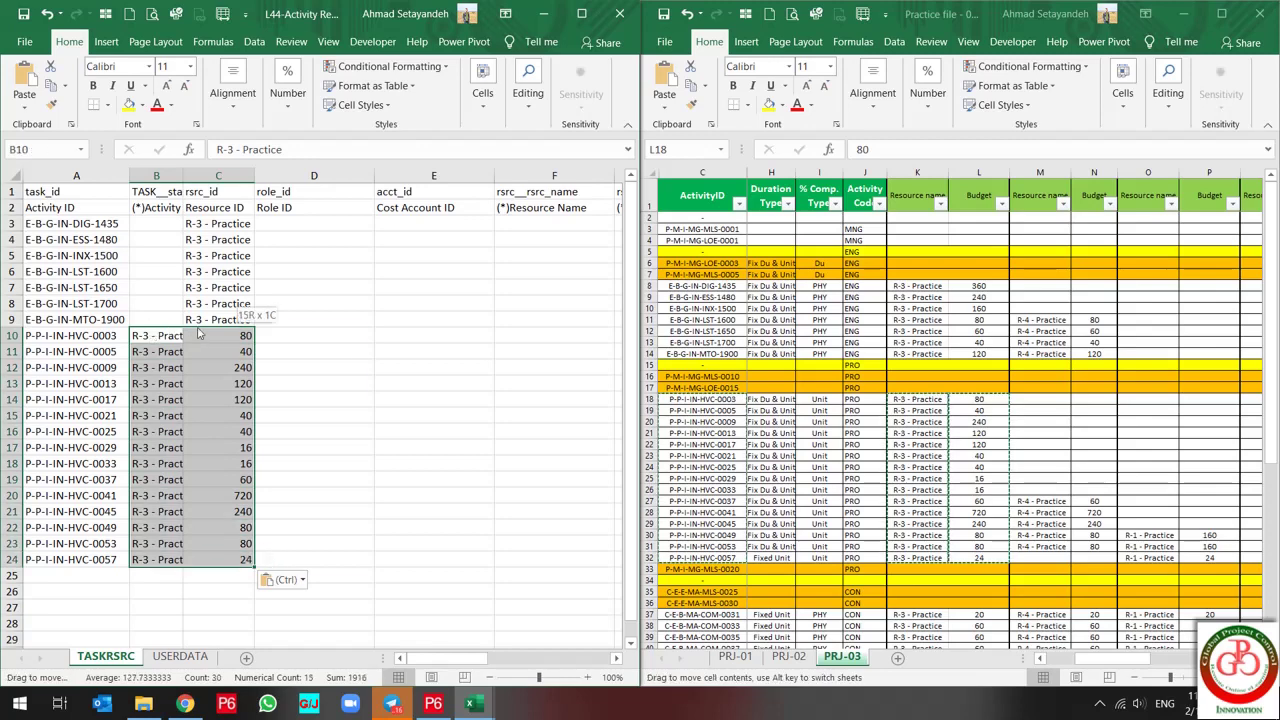
left_click_drag(198, 335, 212, 332)
left_click(274, 332)
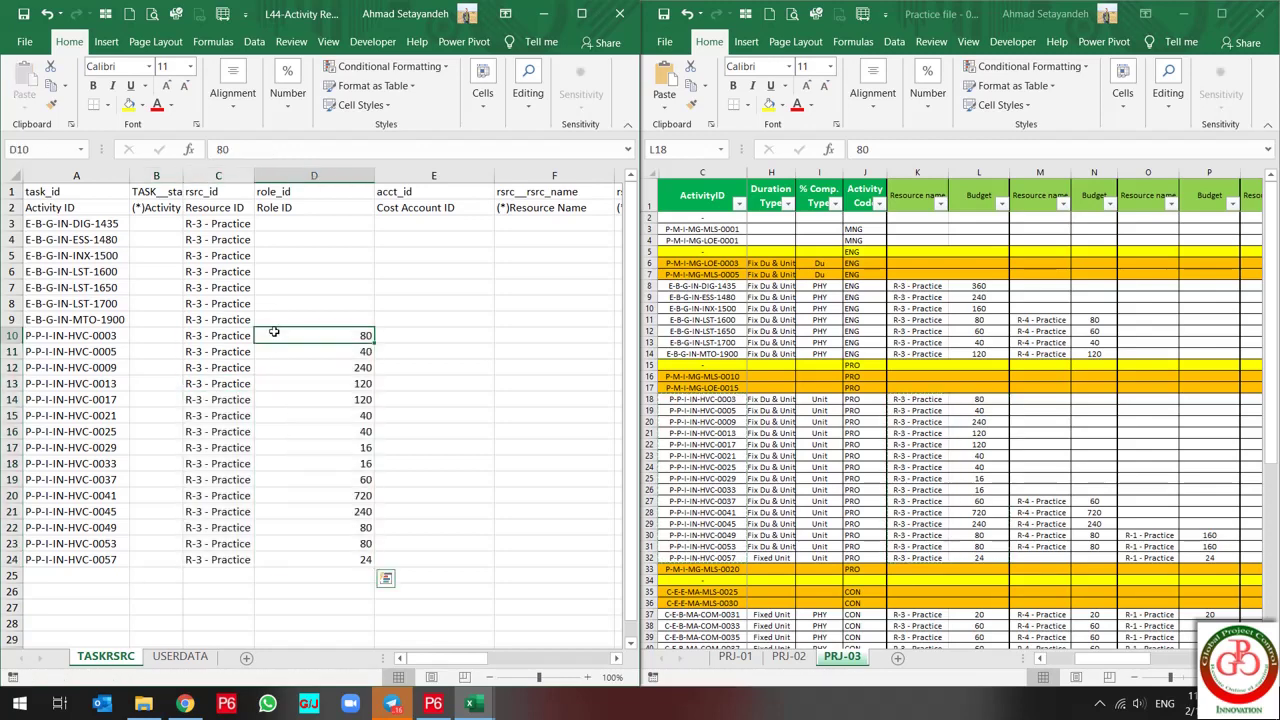
double_click(182, 175)
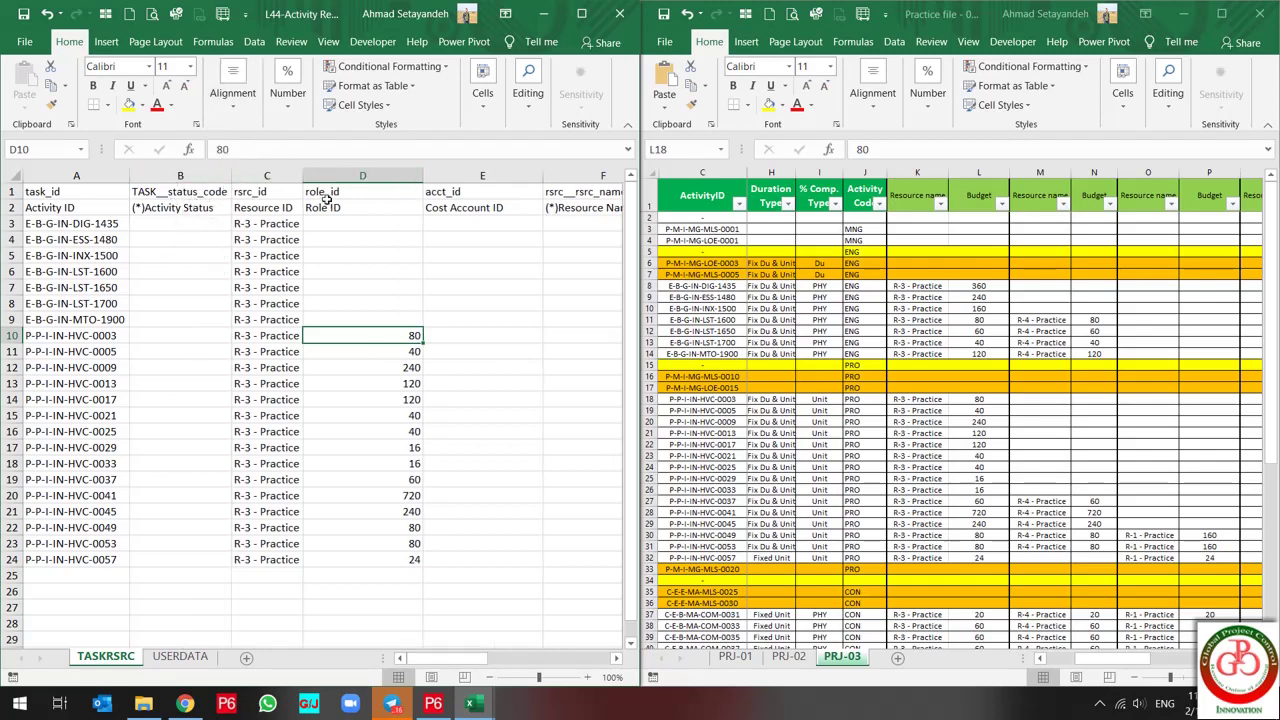
- Move the budget values in D10:D24 to the Budgeted Units column, starting at H10
left_click_drag(404, 338, 380, 563)
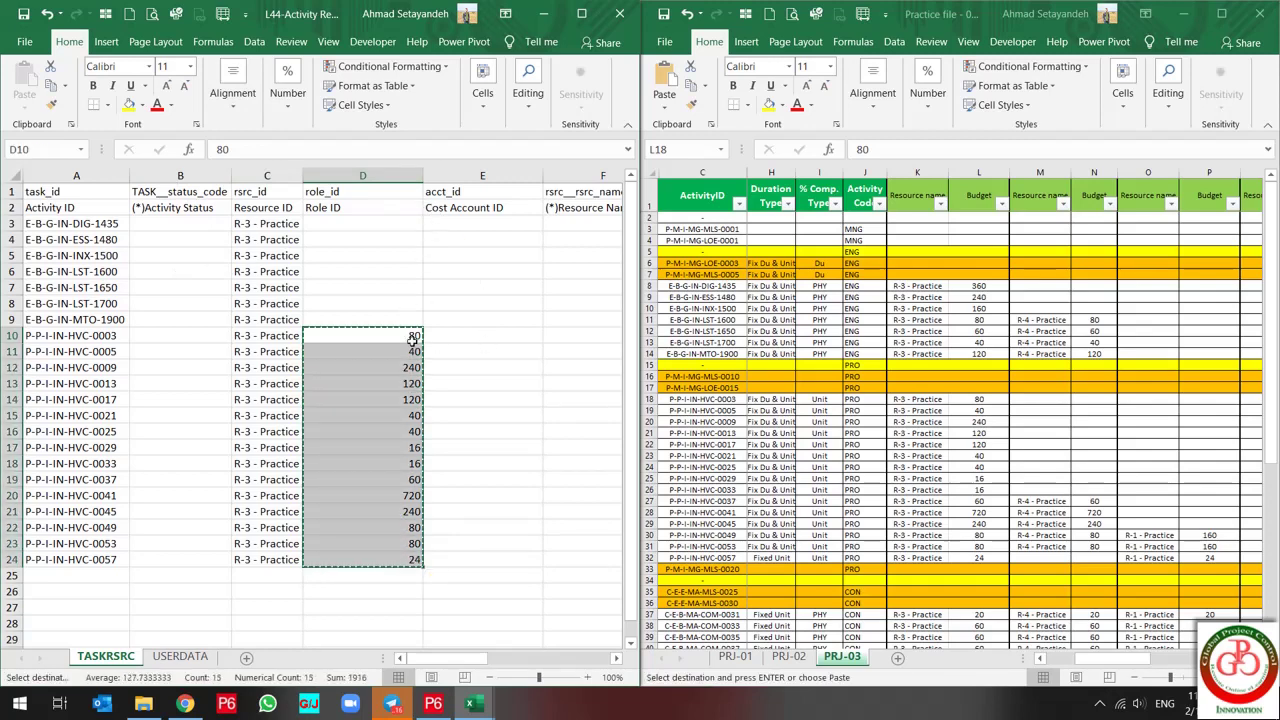
key("ctrl+c")
scroll(441, 341, "right", 1)
scroll(441, 341, "right", 3)
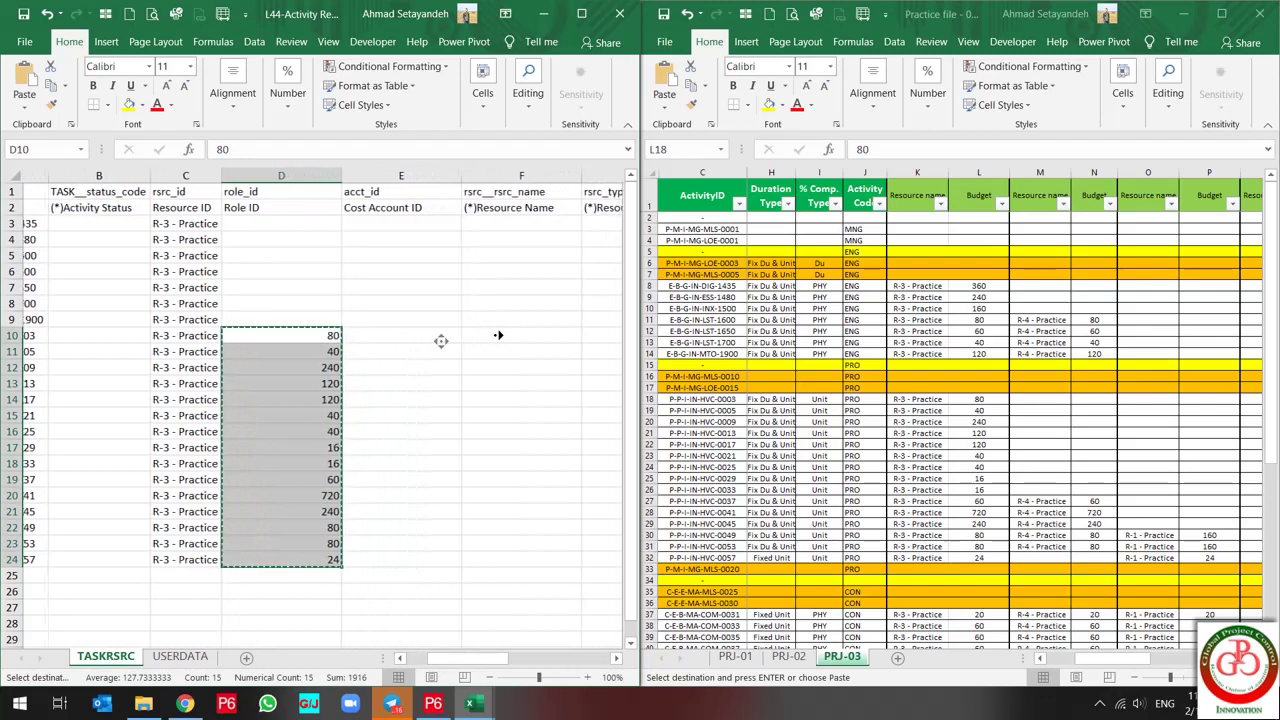
scroll(498, 335, "right", 3)
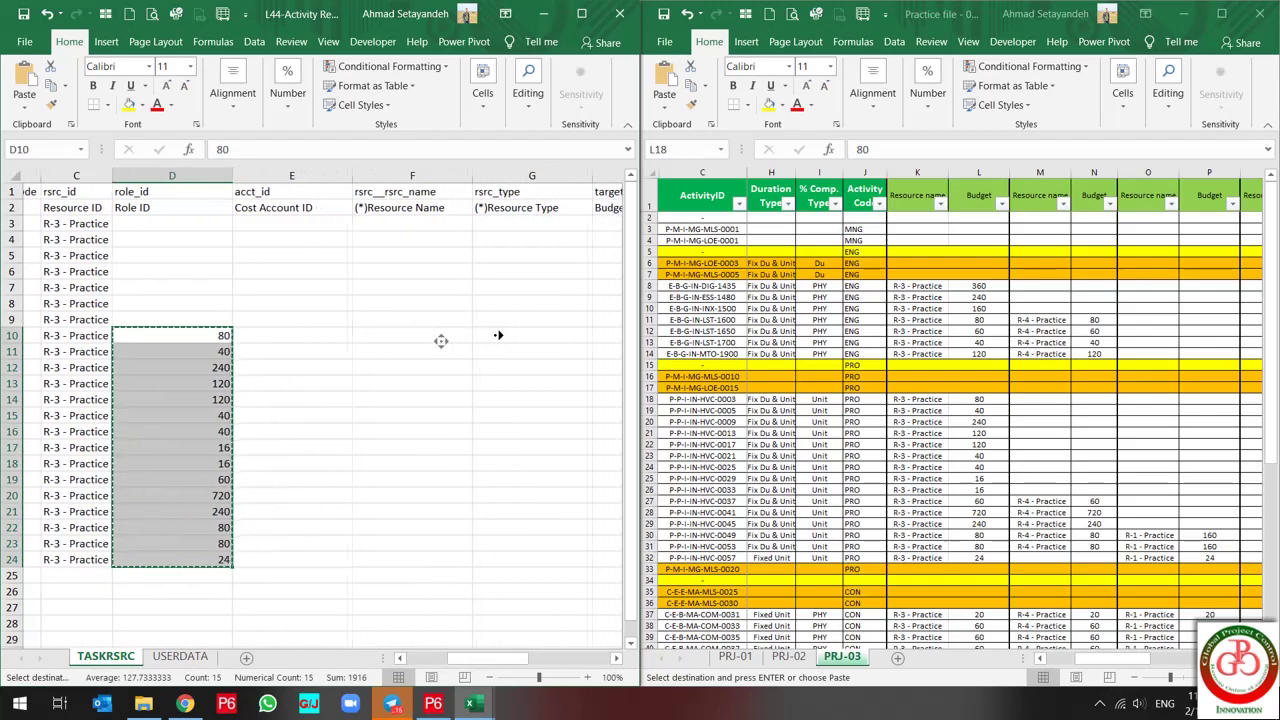
scroll(498, 335, "right", 1)
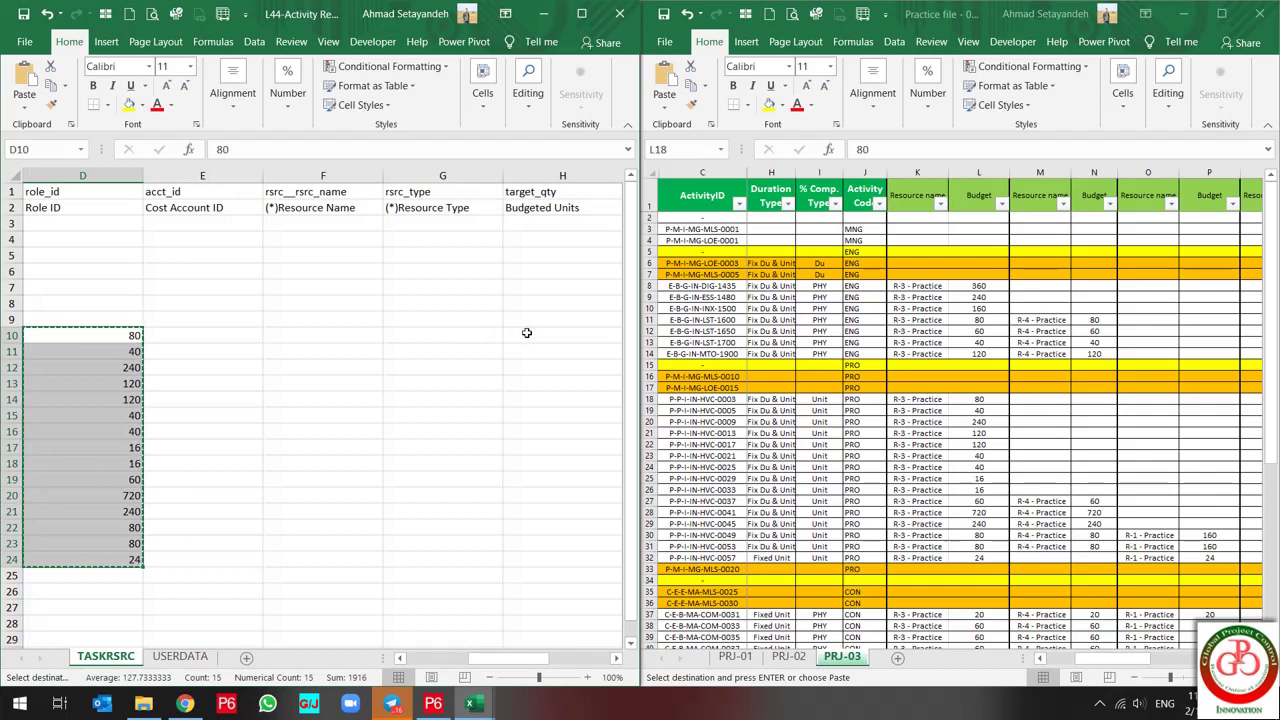
left_click(526, 333)
key("Return")
- Copy the first budget values of PRJ-03 rows 8 to 14 (L8:L14) and paste them as values from H3
scroll(524, 335, "right", 2)
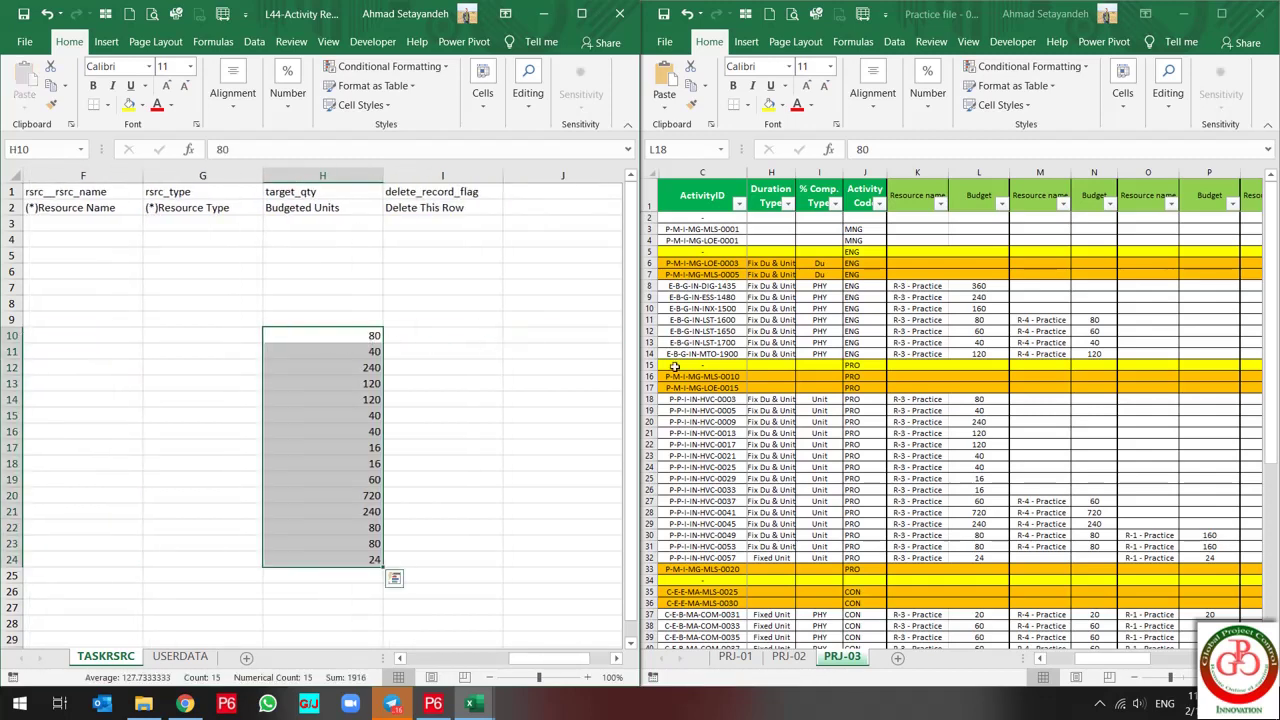
left_click(1085, 313)
left_click_drag(985, 285, 946, 341)
key("ctrl+c")
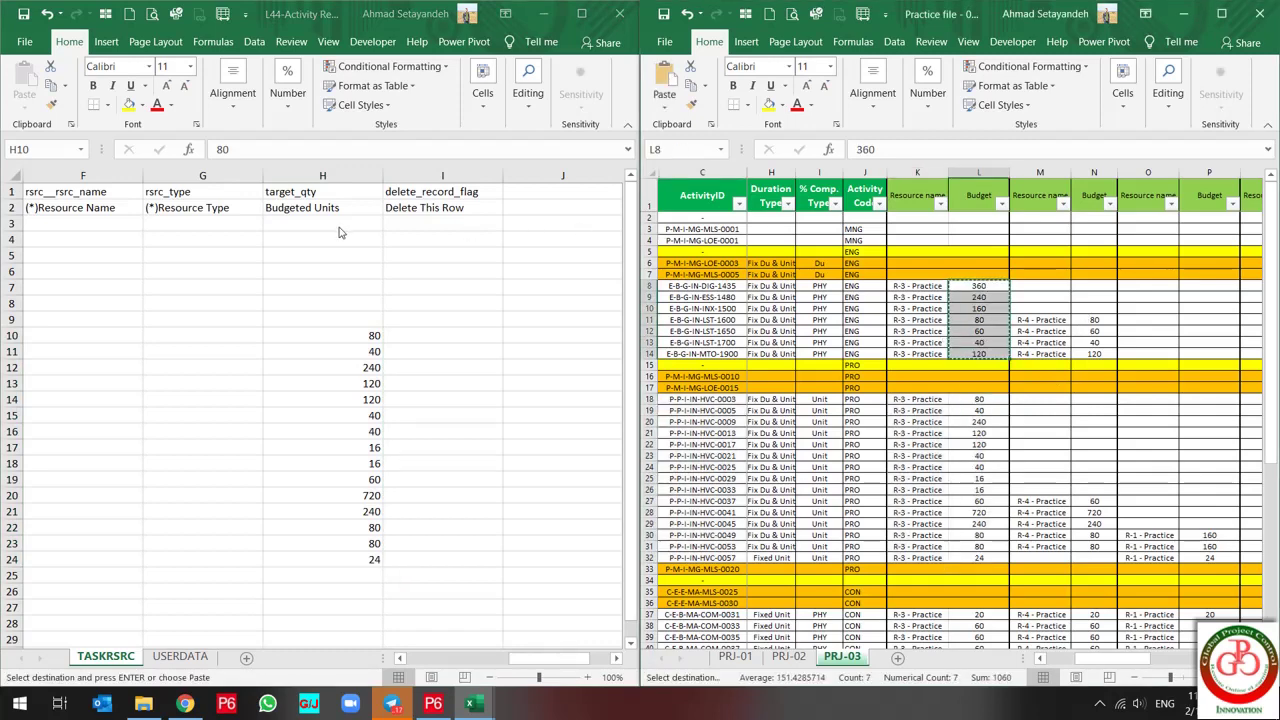
left_click(344, 225)
right_click(344, 225)
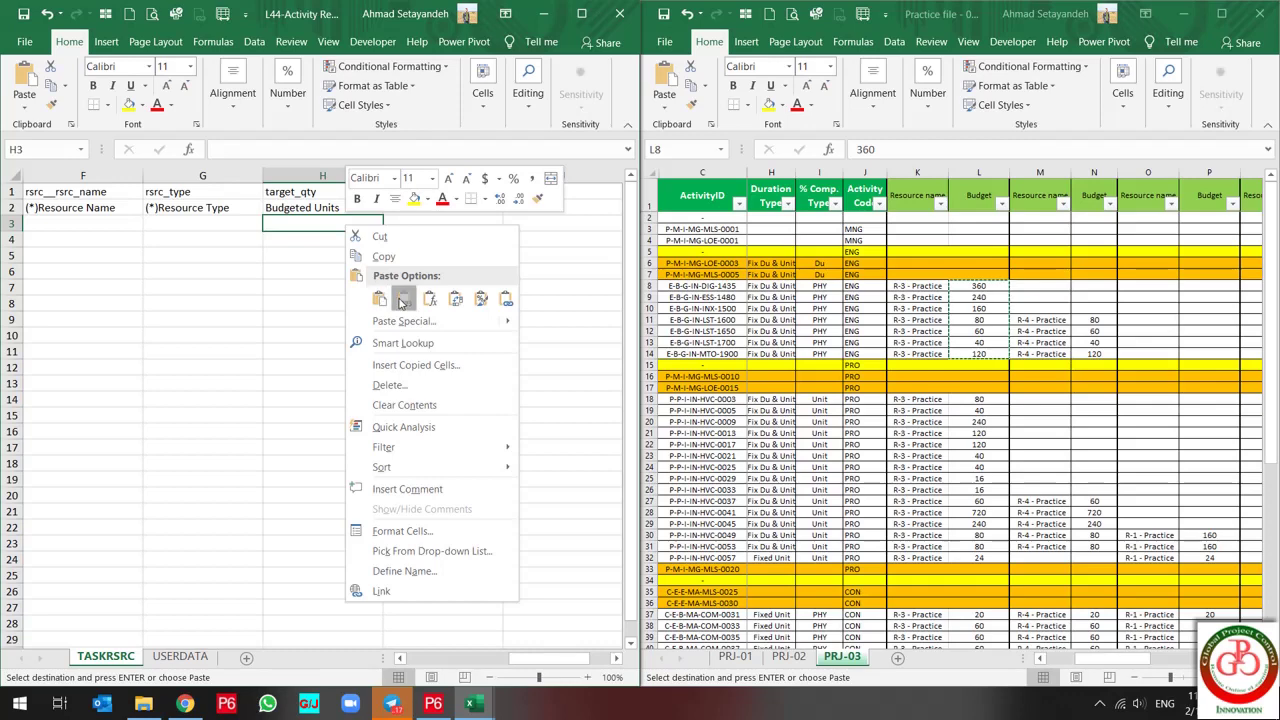
left_click(404, 298)
left_click(378, 351)
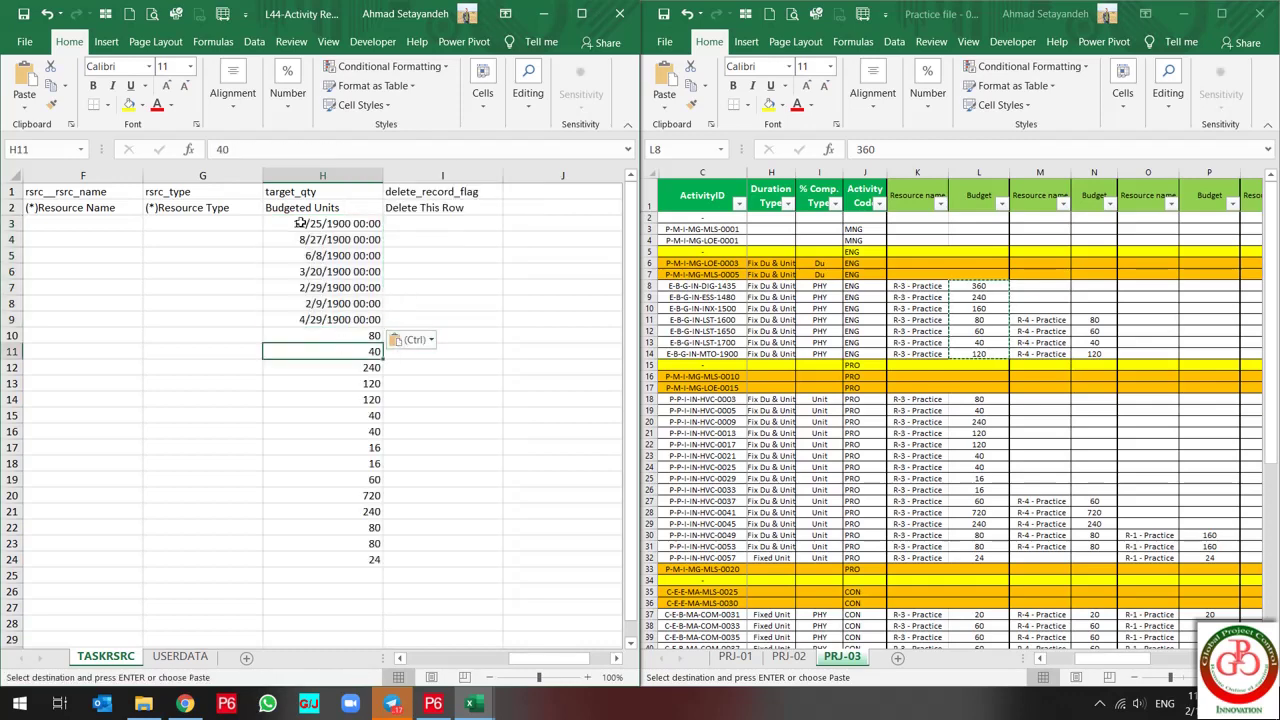
- Format the whole Budgeted Units column H as Number with 2 decimal places
left_click(314, 175)
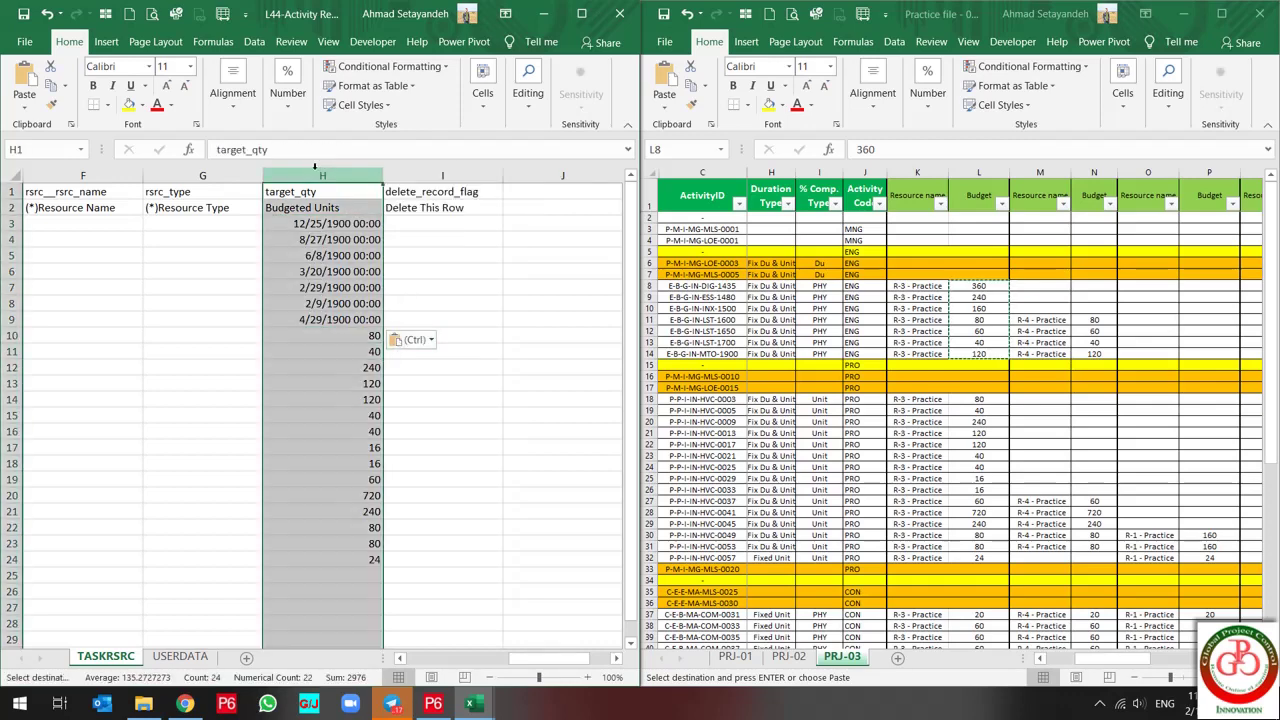
left_click(232, 93)
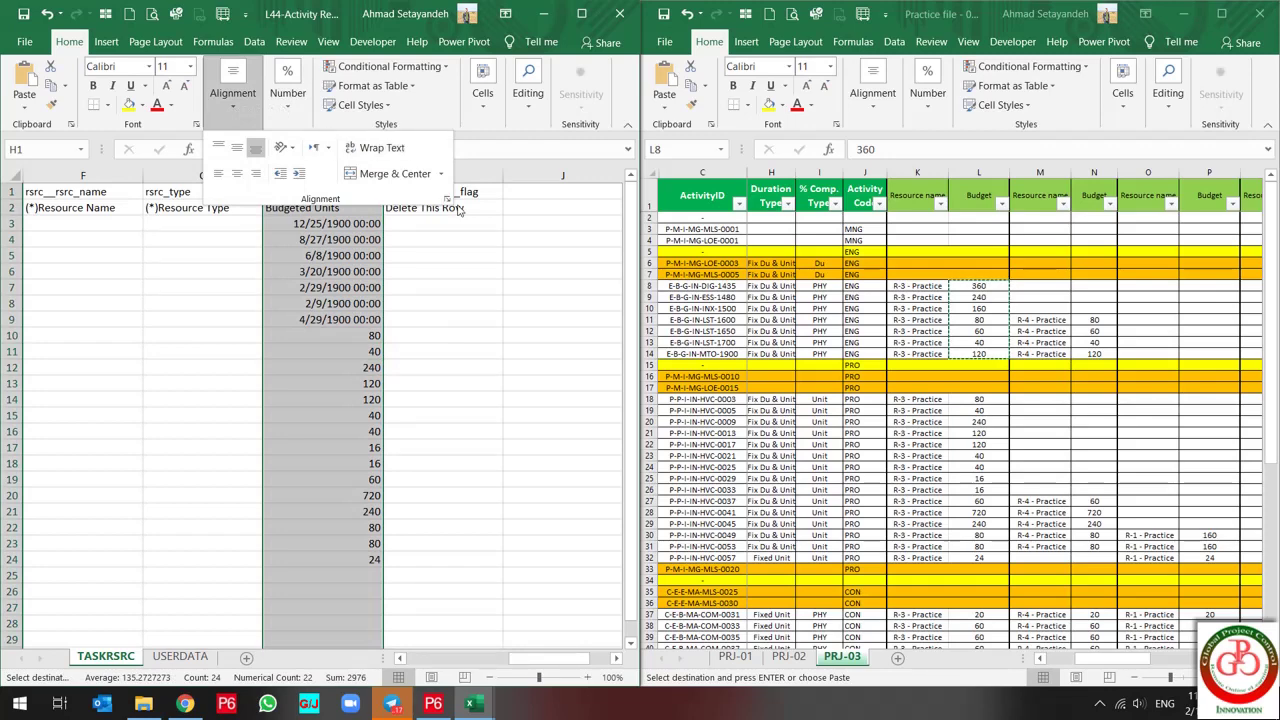
key("Escape")
key("ctrl+1")
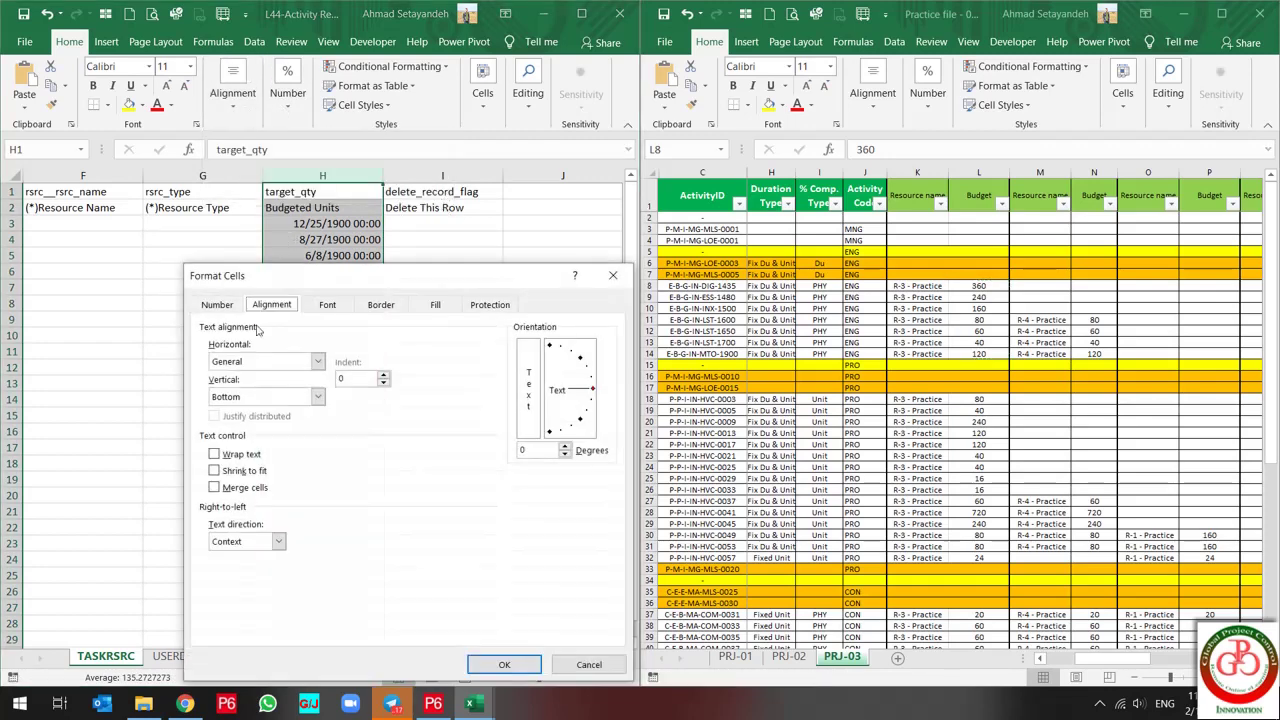
left_click(220, 306)
left_click(219, 354)
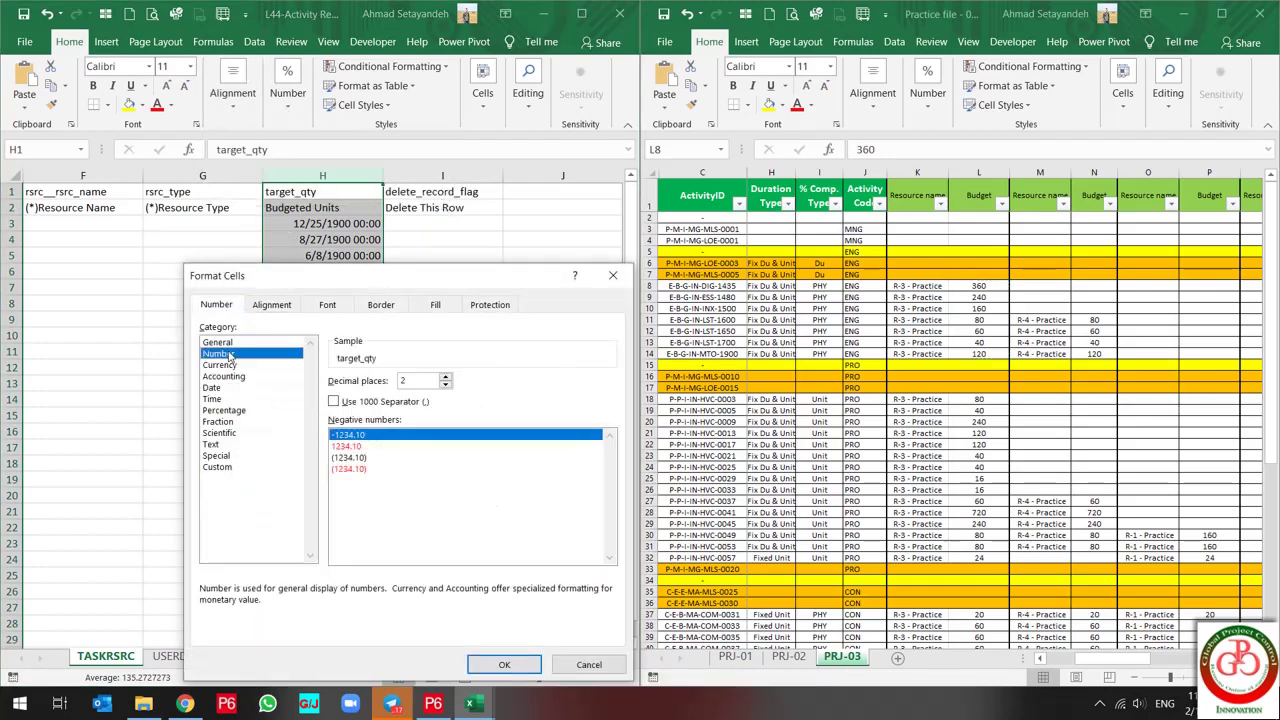
left_click(502, 664)
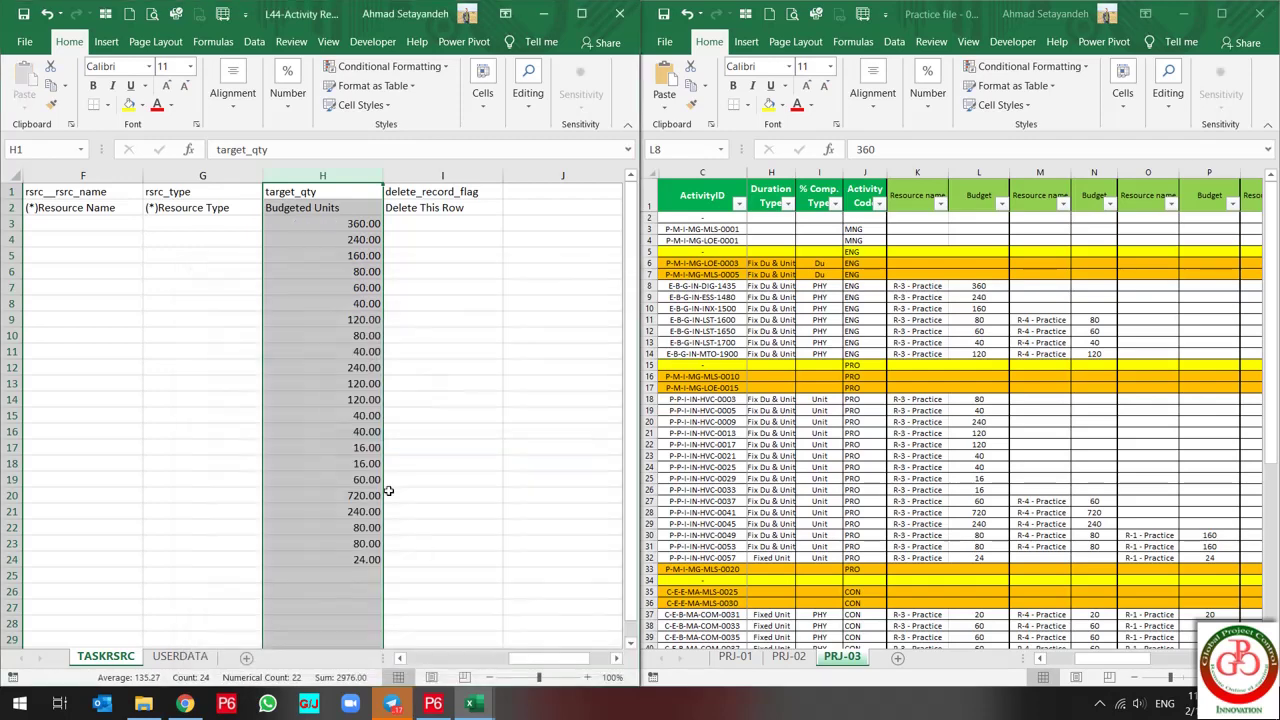
left_click(315, 321)
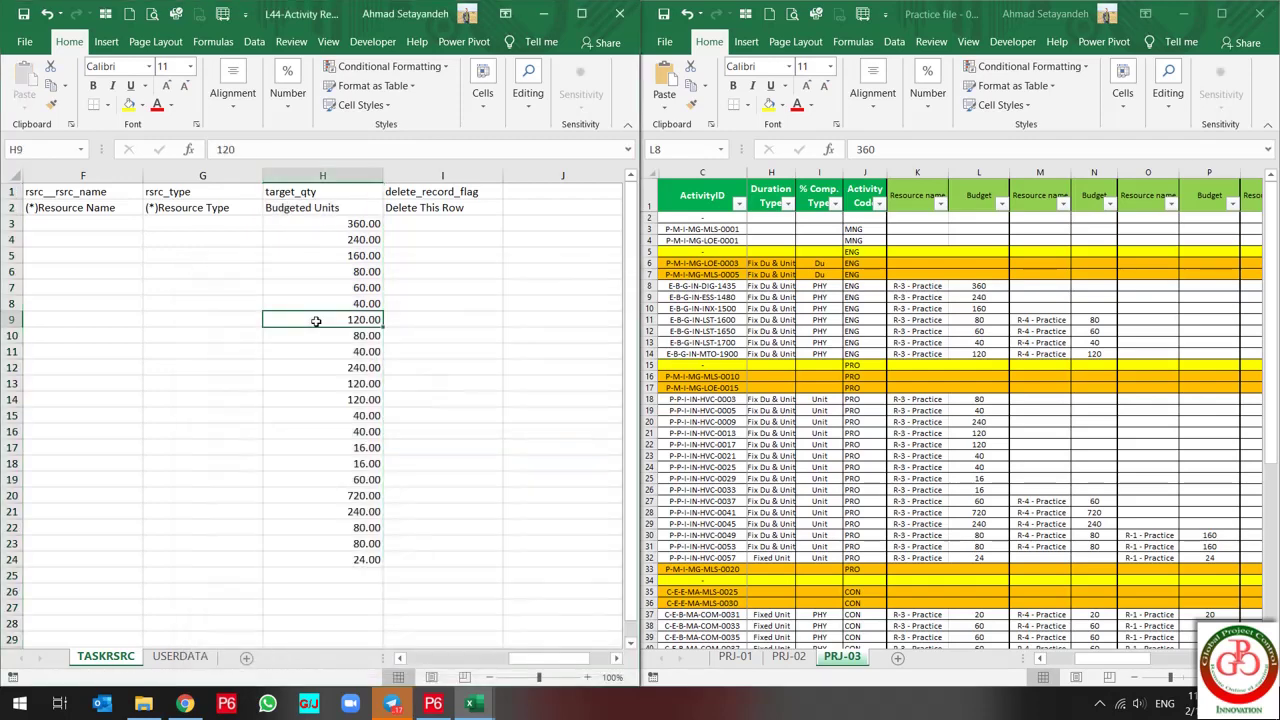
- Hide the Role ID and Cost Account ID columns (D and E), and slightly widen the Resource ID column
scroll(350, 320, "down", 1, "ctrl")
scroll(143, 290, "left", 5)
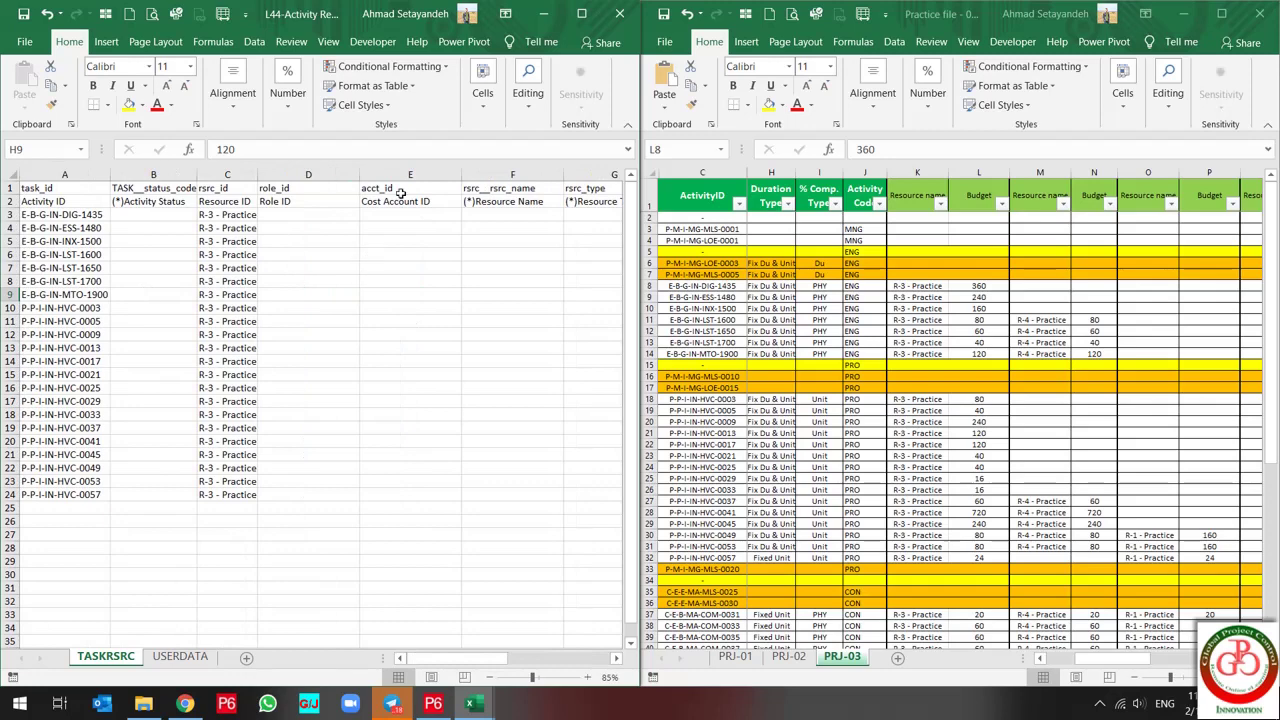
left_click_drag(405, 174, 338, 174)
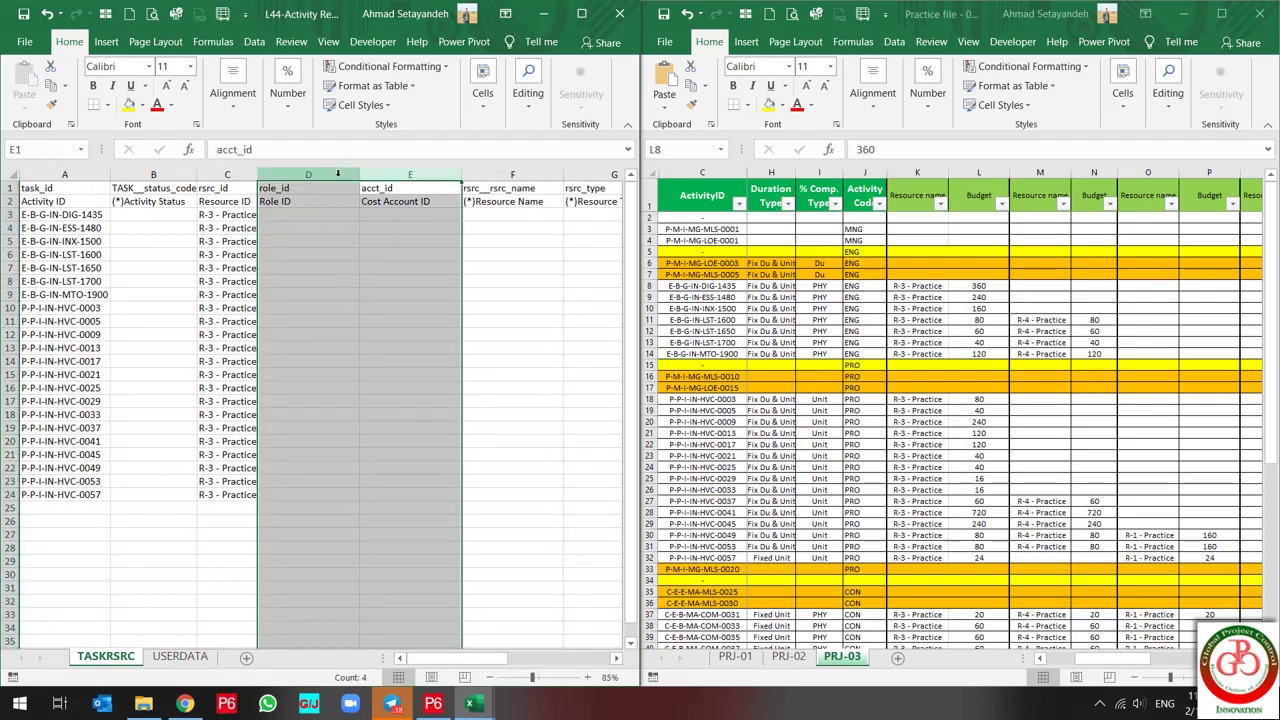
right_click(338, 174)
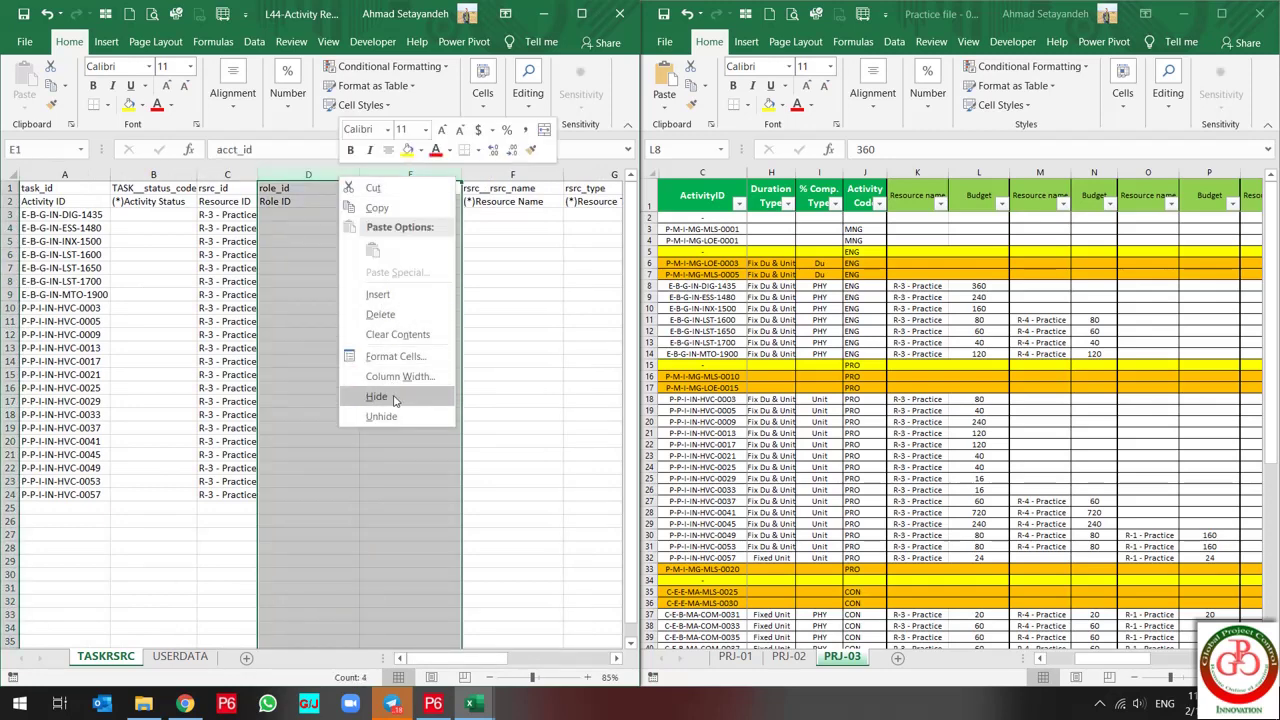
left_click(378, 397)
left_click(411, 323)
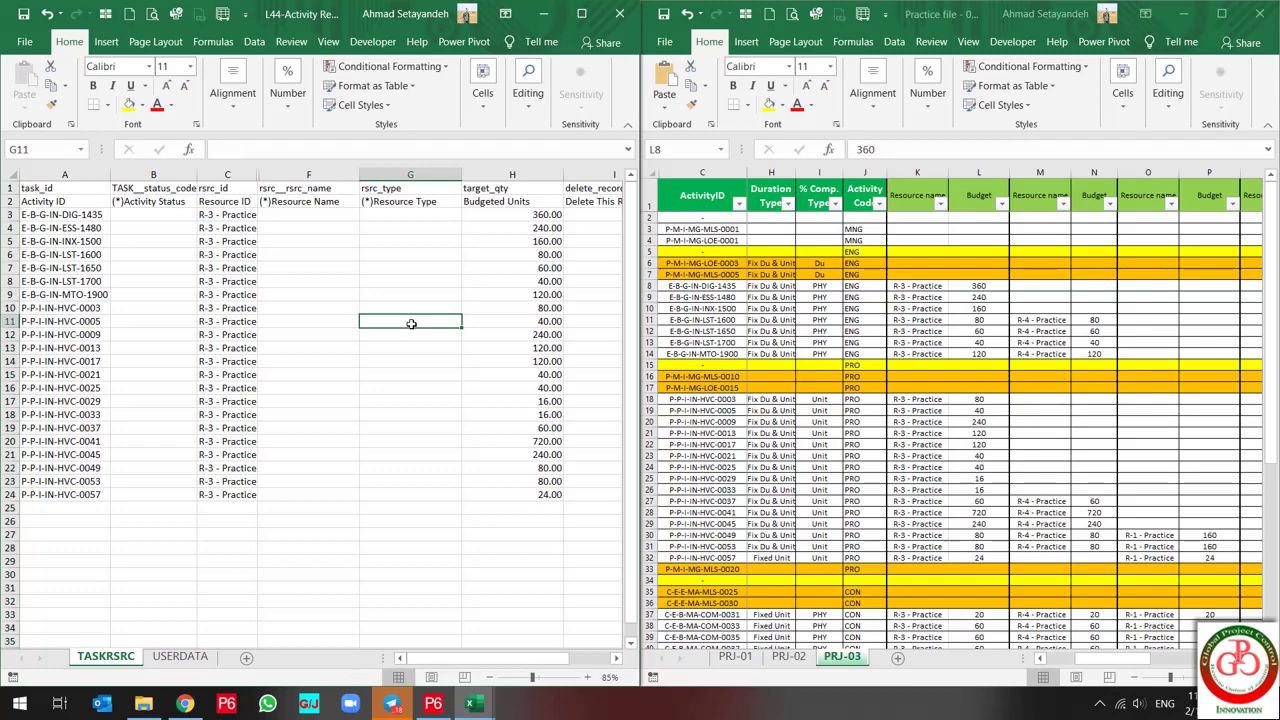
scroll(404, 333, "down", 1)
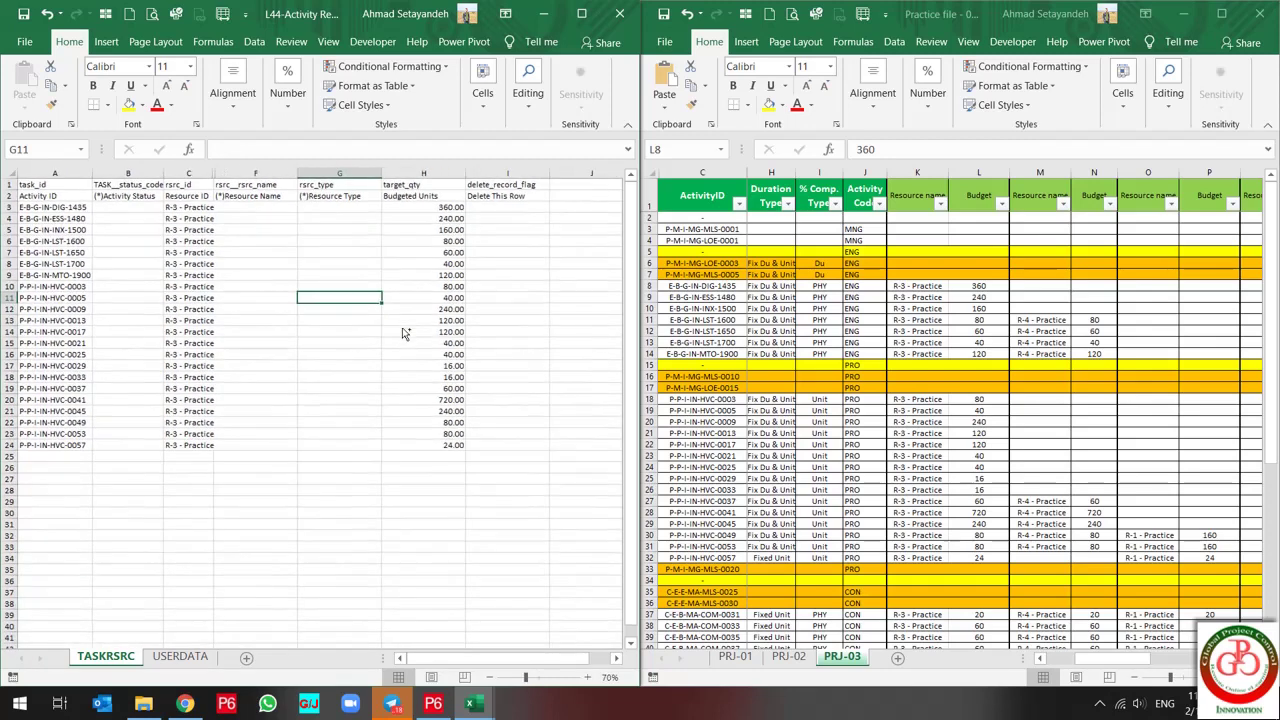
scroll(404, 333, "up", 1)
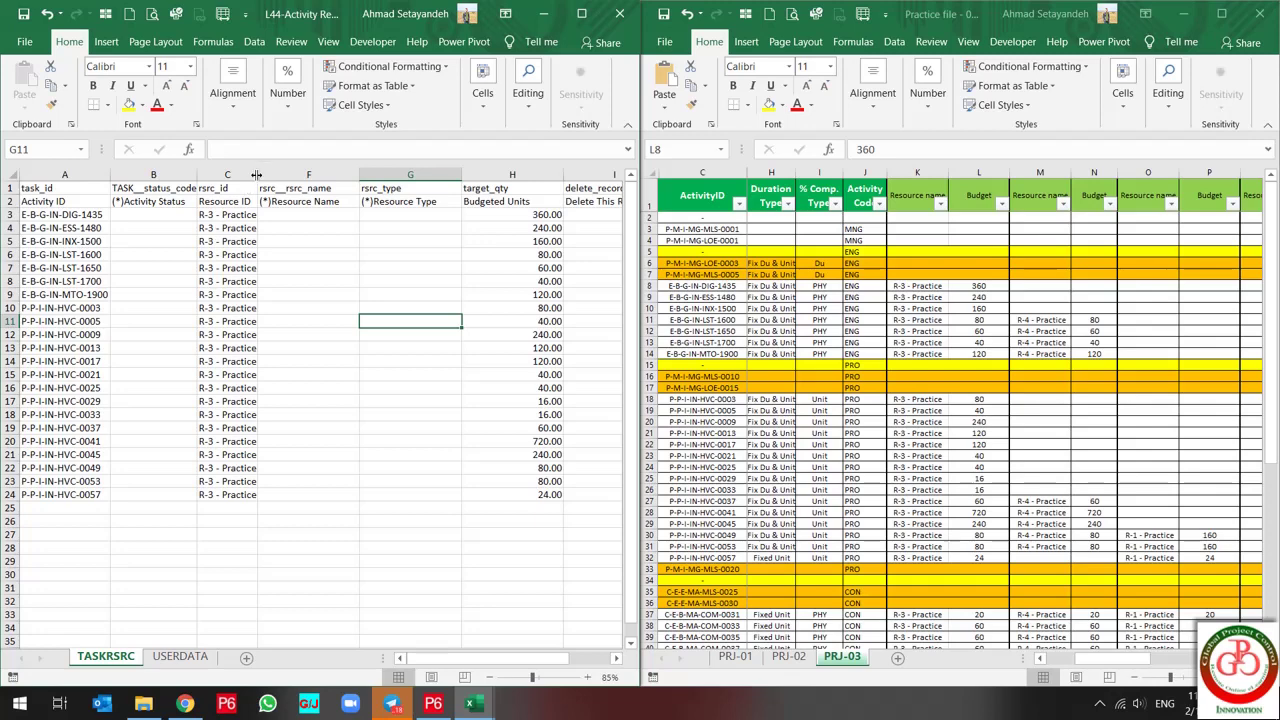
left_click_drag(256, 175, 274, 175)
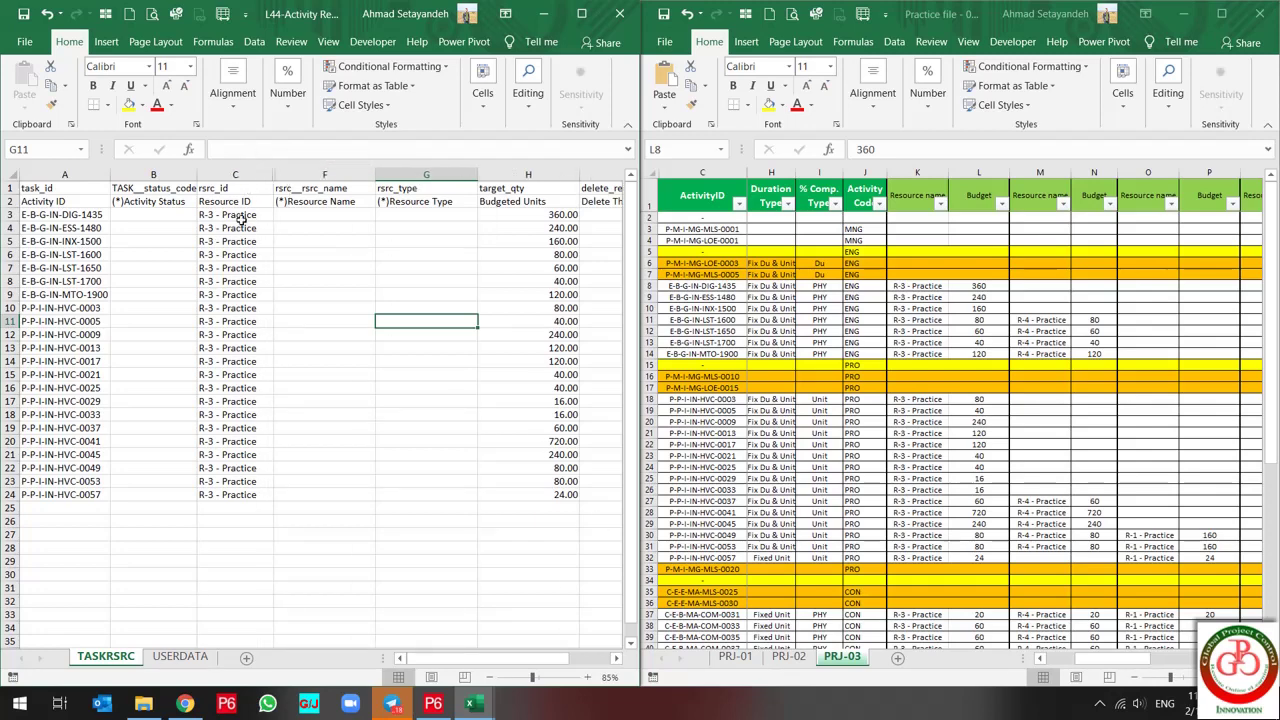
- Switch to Primavera P6, show the Resources list, and copy the ID of the resource named R-3 - Practice
left_click(430, 704)
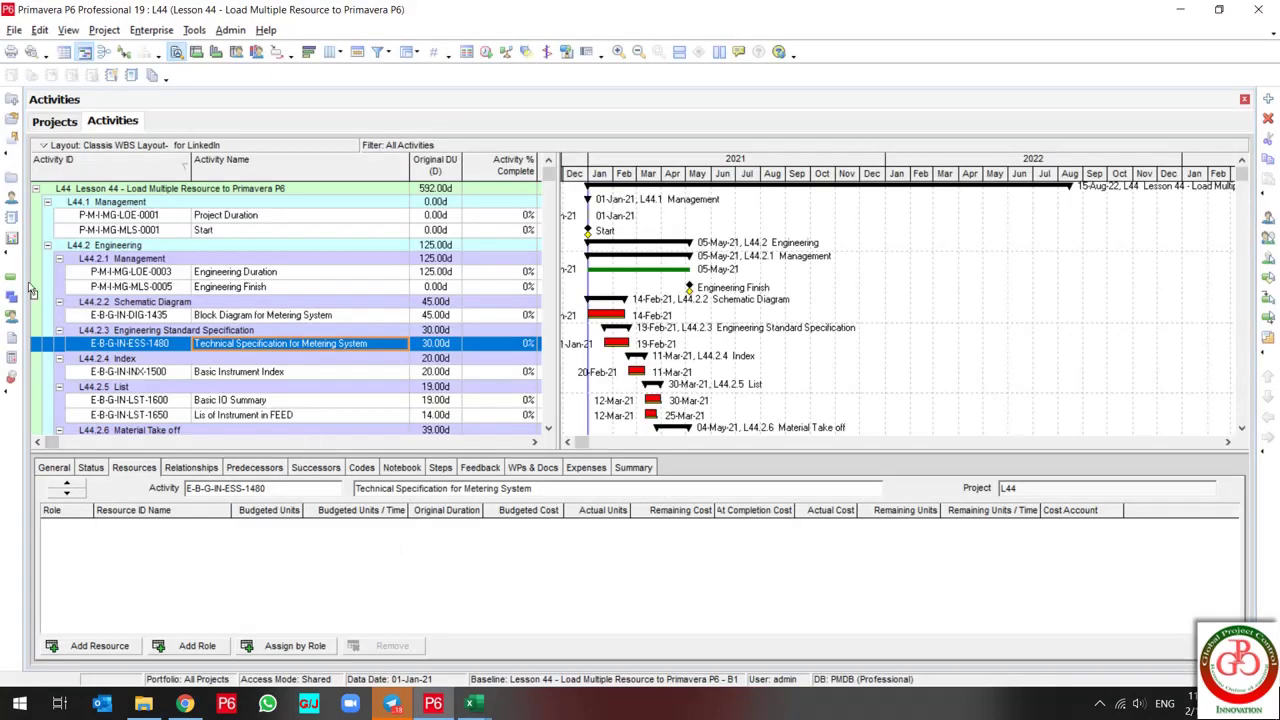
left_click(12, 200)
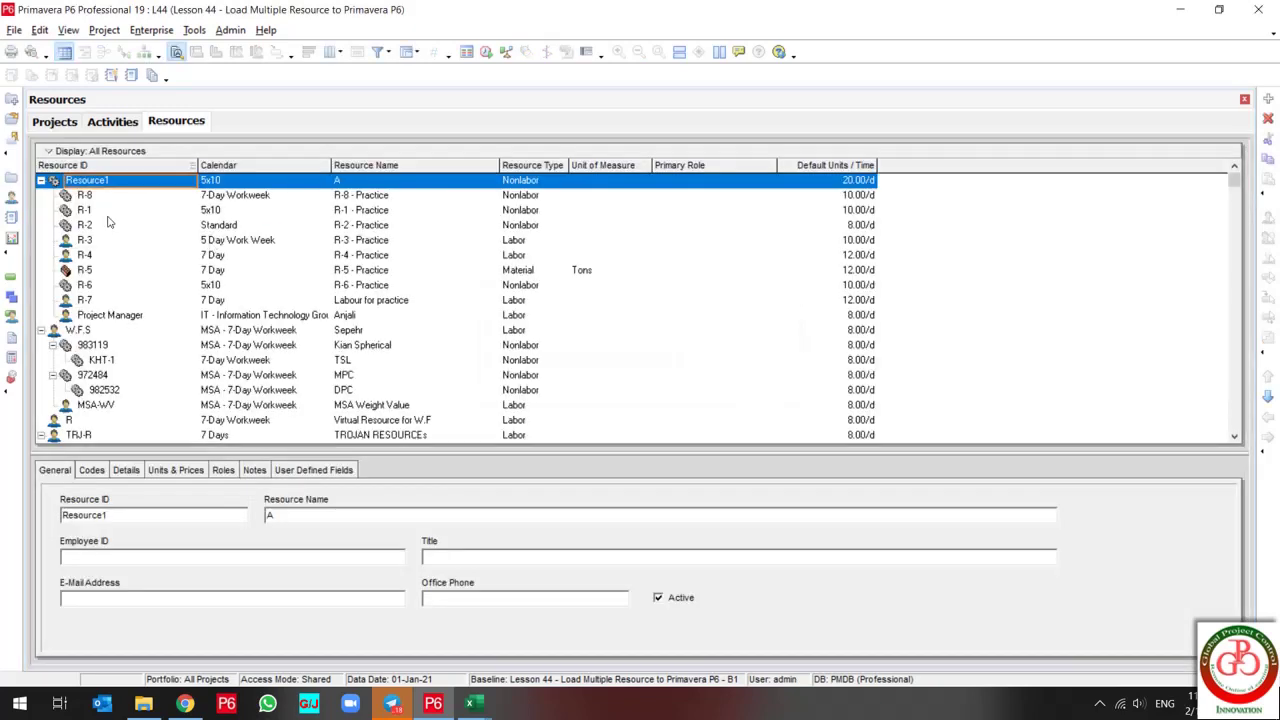
left_click(104, 226)
left_click(107, 240)
left_click(109, 242)
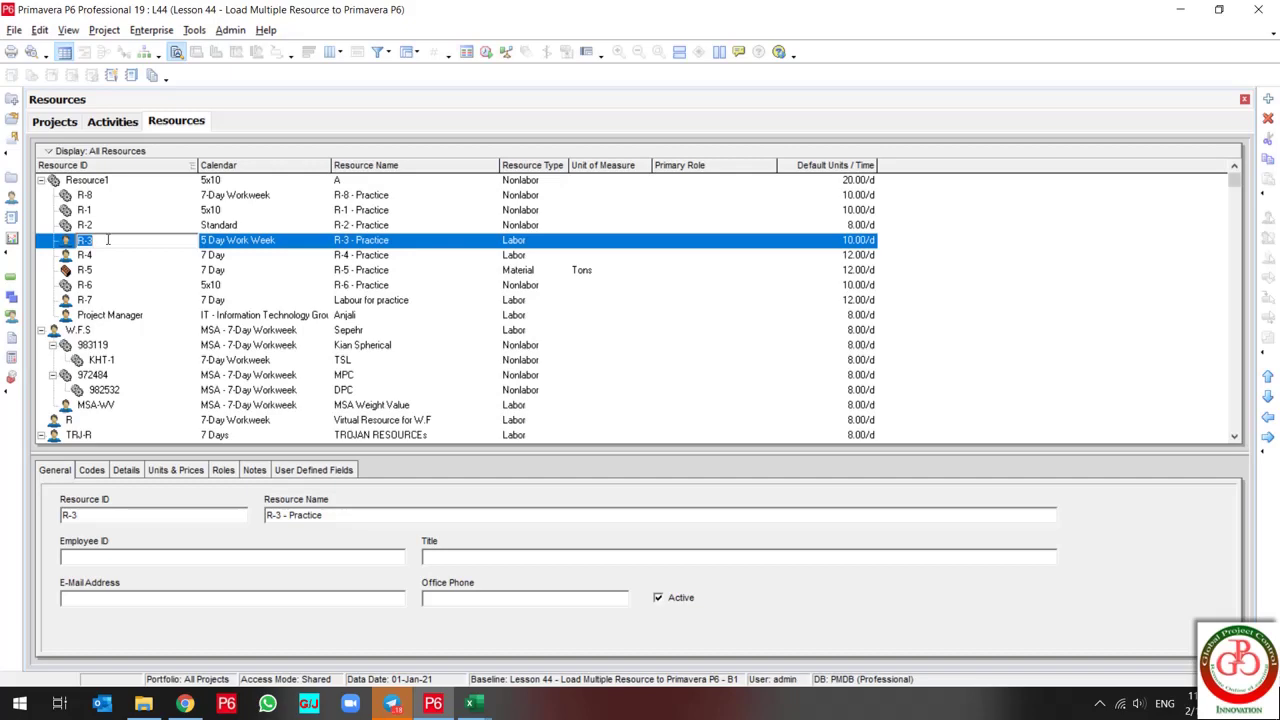
- Switch back to the TASKRSRC sheet in Excel and replace the Resource ID entries in C3:C24 with R-3
key("alt+Tab")
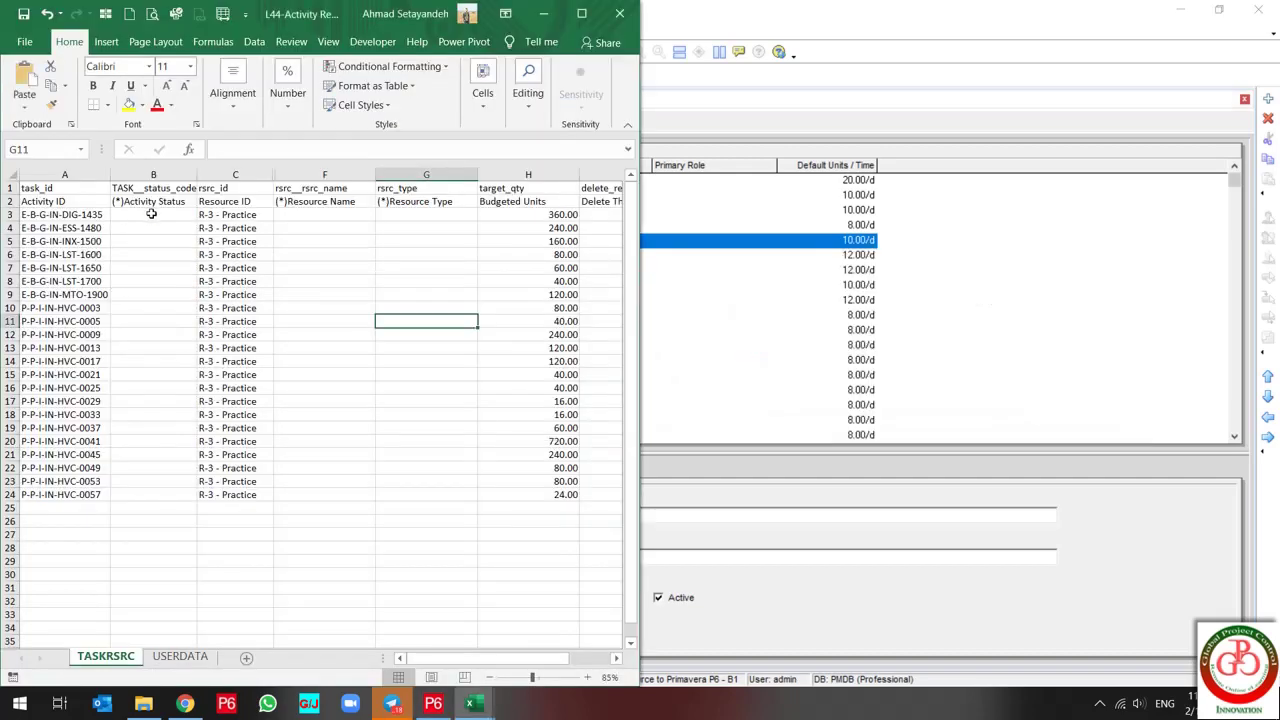
left_click(254, 219)
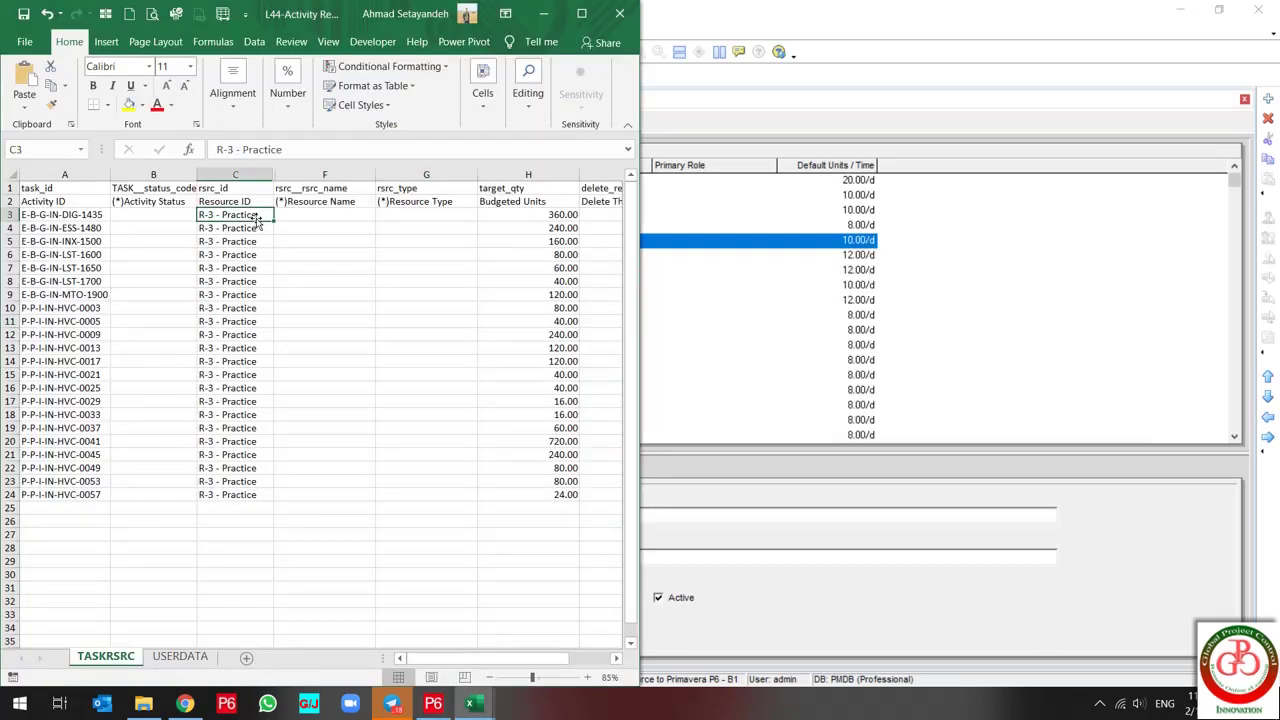
key("ctrl+v")
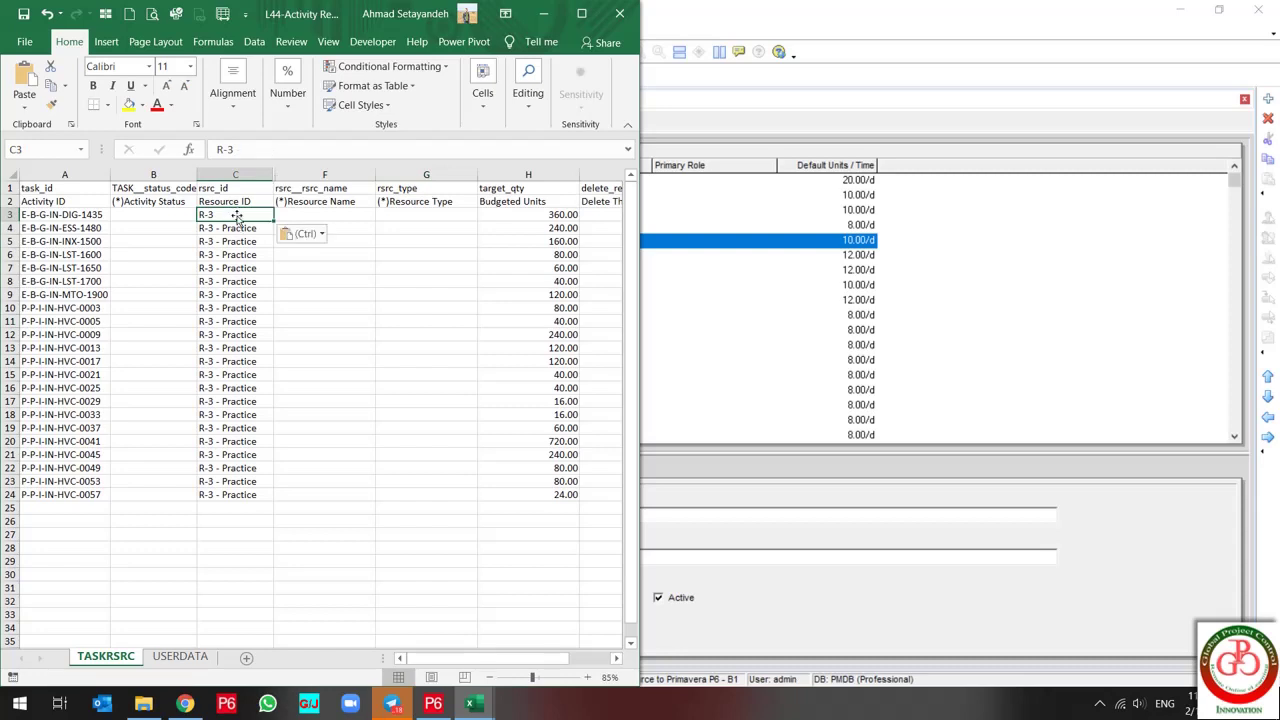
key("ctrl+c")
left_click_drag(232, 229, 221, 499)
key("ctrl+v")
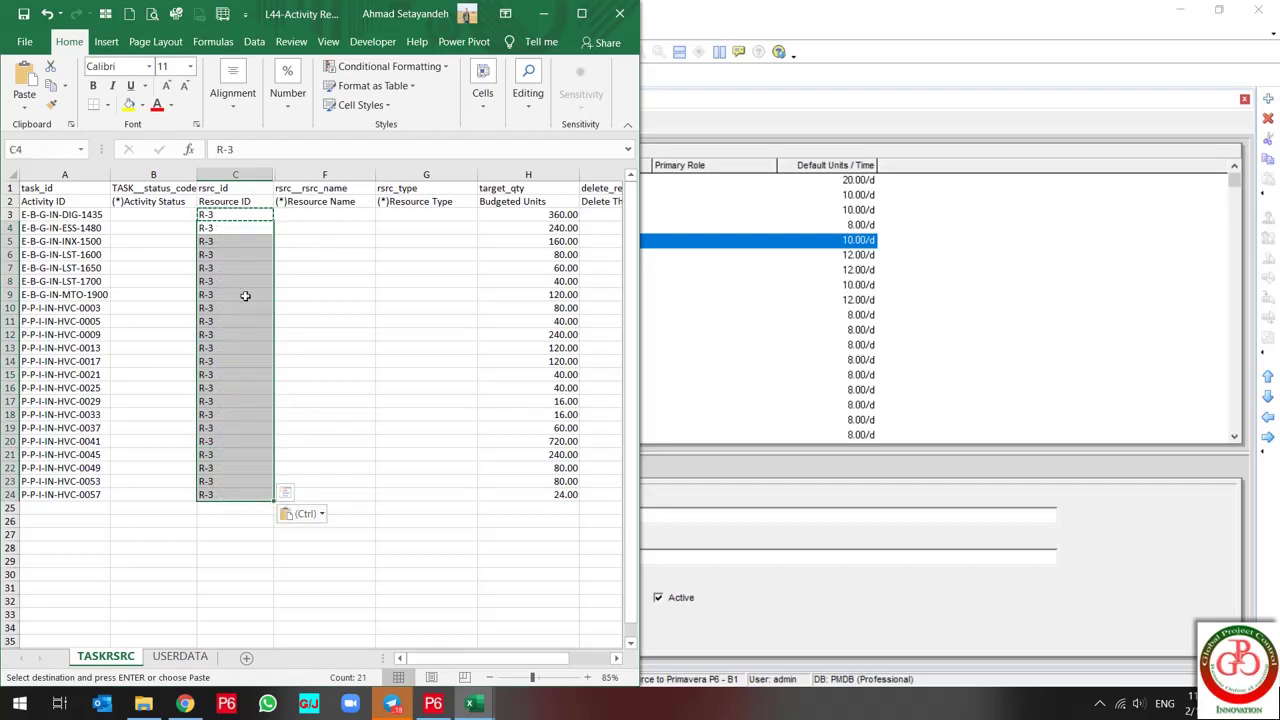
left_click(294, 214)
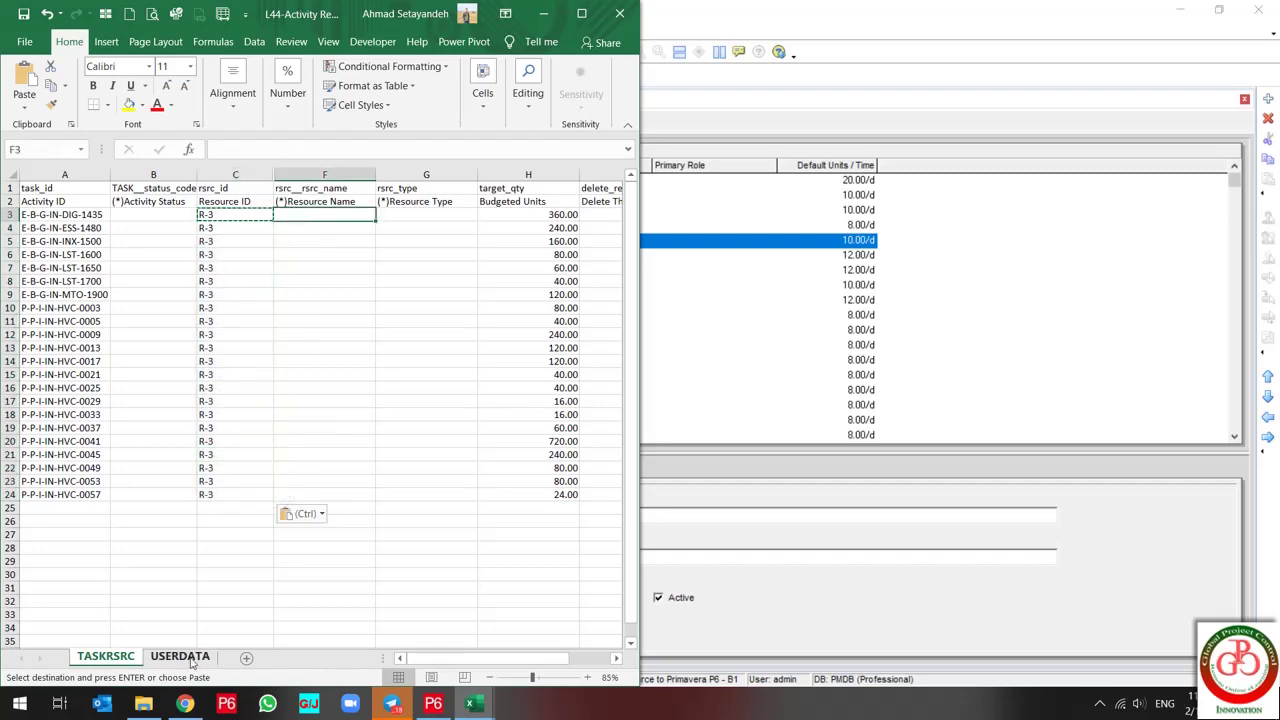
- Copy the resource name R-3 - Practice from Primavera P6 and paste it into F3:F24 of the Excel sheet's Resource Name column
key("alt+Tab")
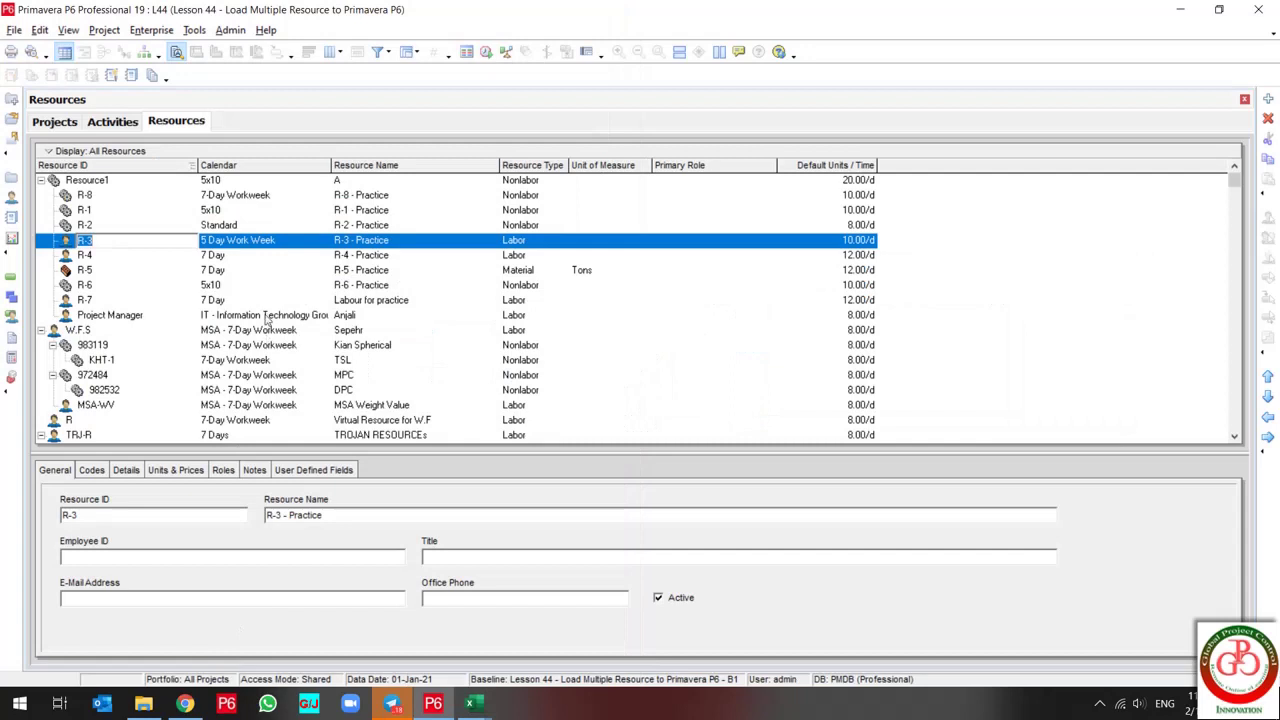
left_click(392, 242)
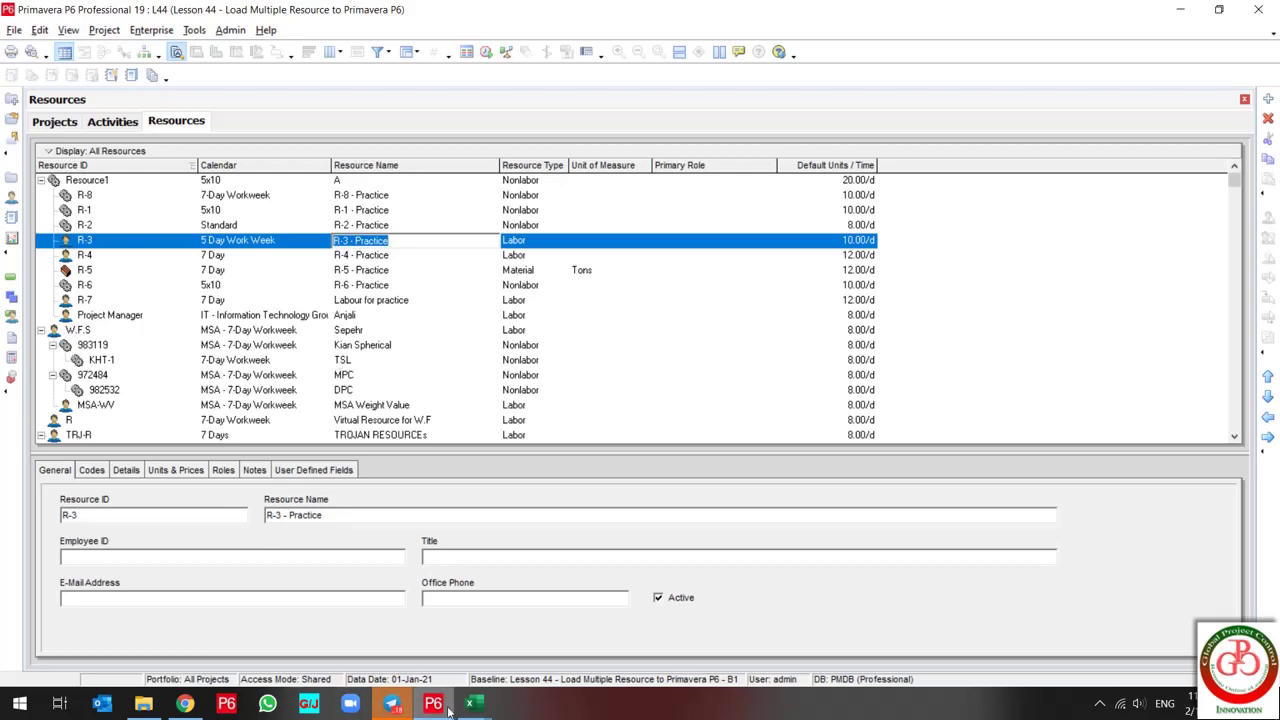
mouse_move(470, 706)
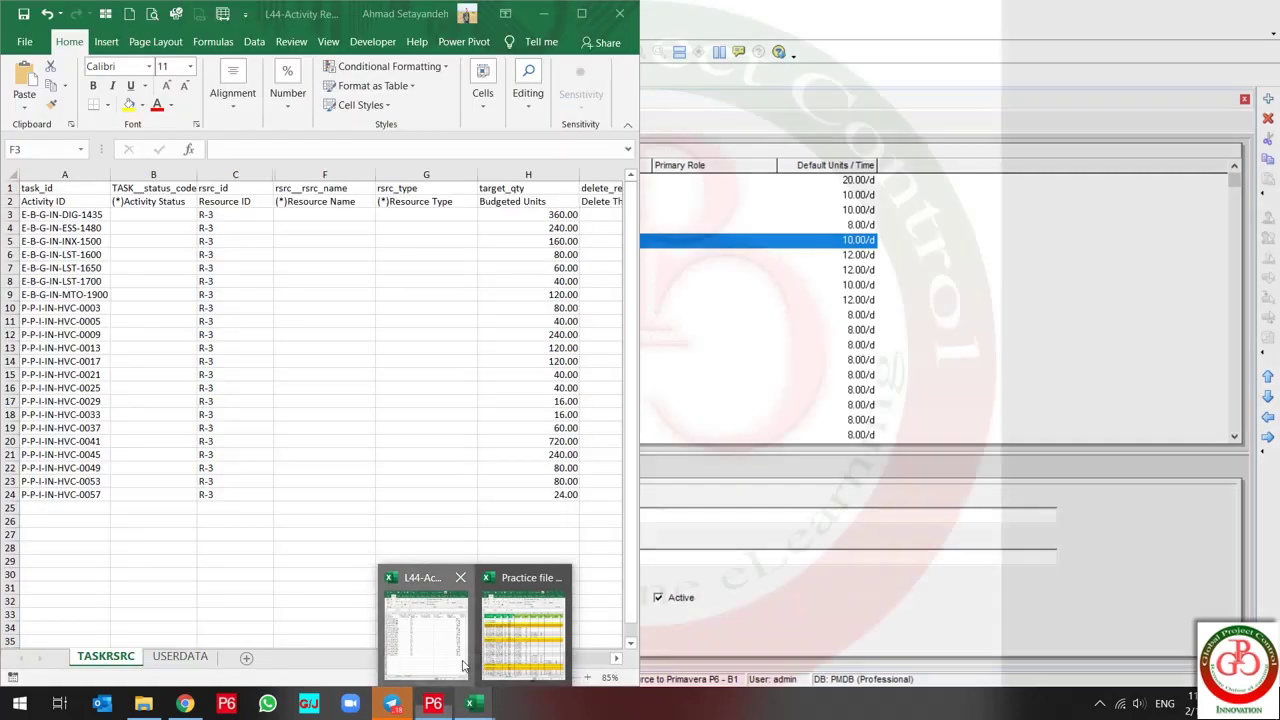
left_click(425, 630)
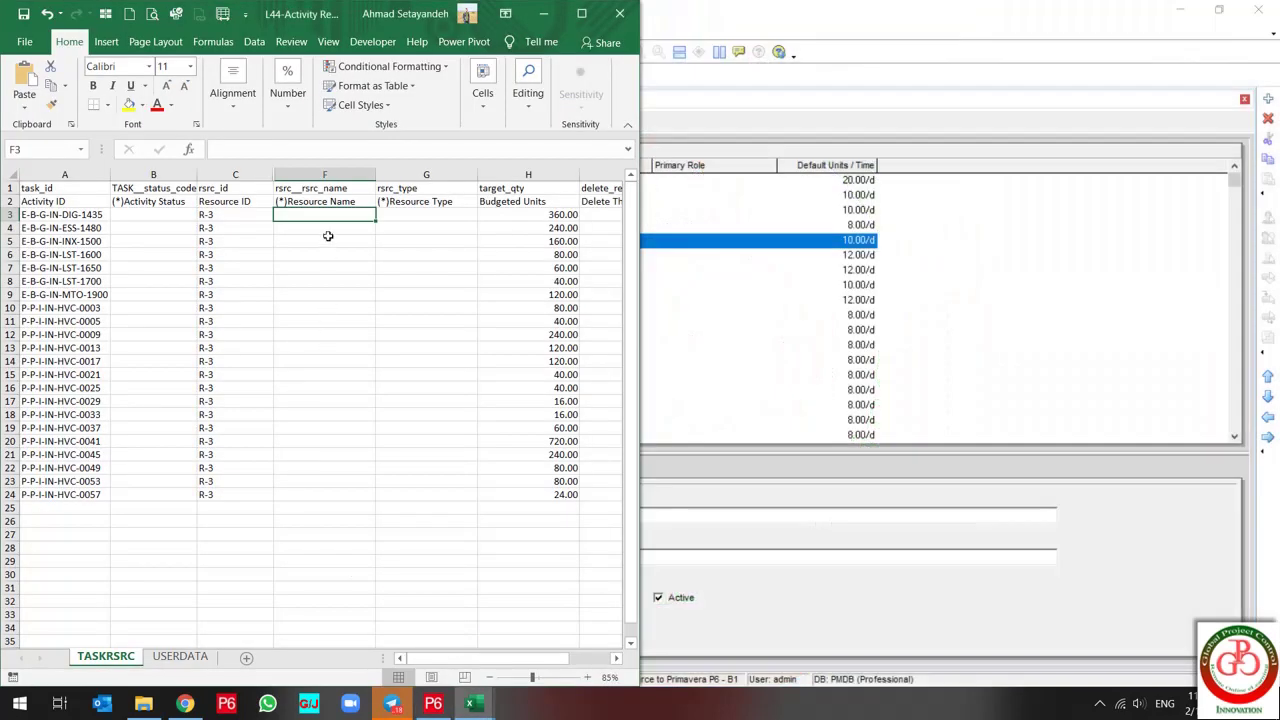
key("ctrl+v")
left_click_drag(326, 227, 320, 492)
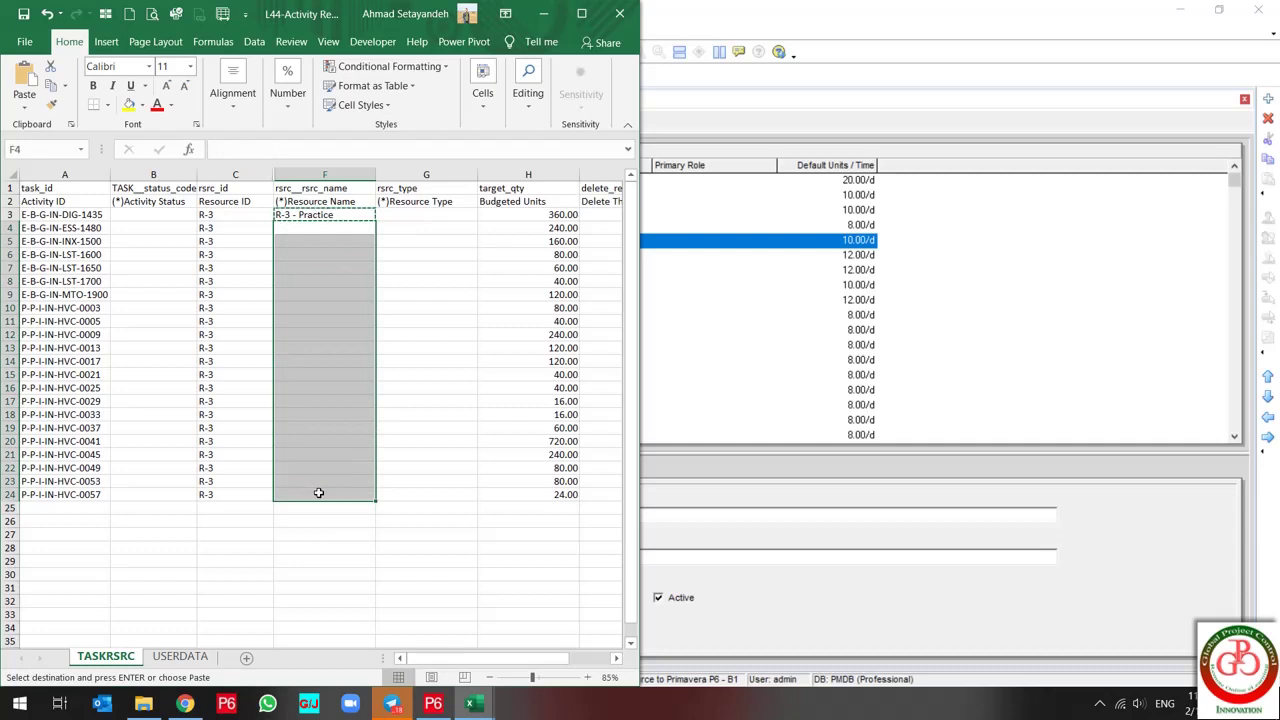
key("ctrl+v")
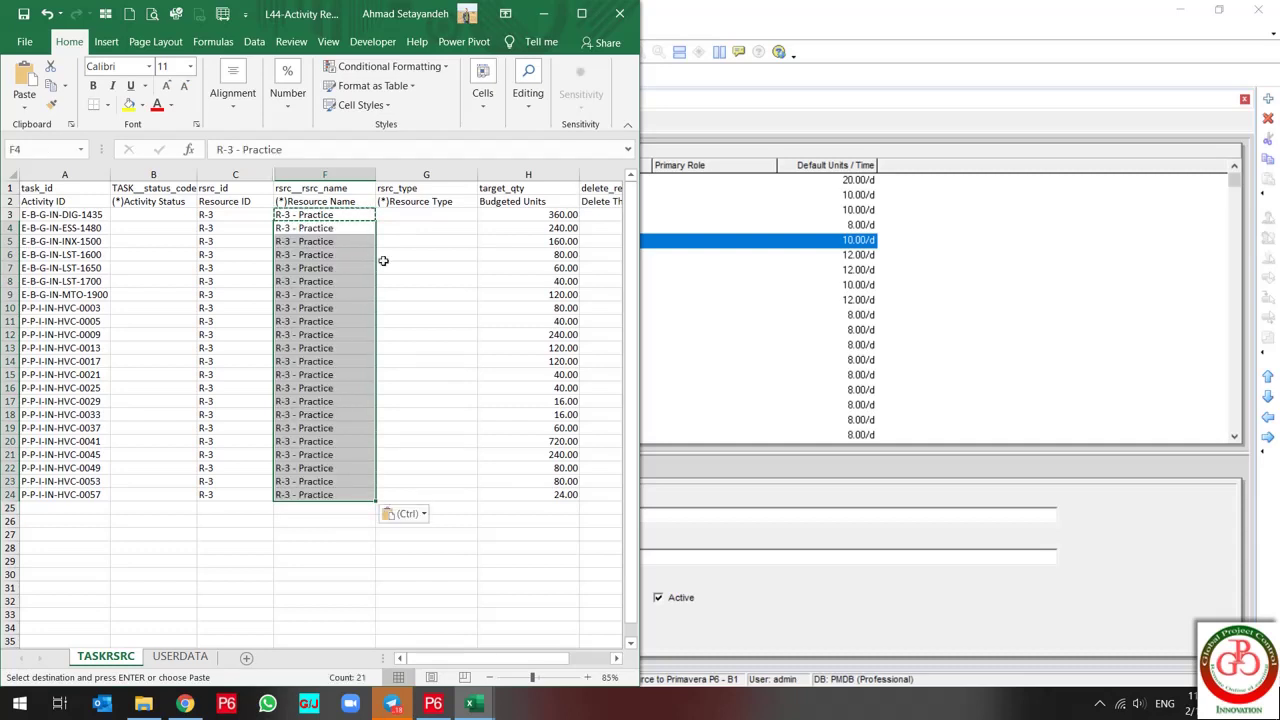
- Check the resource type of R-3 - Practice in Primavera P6 and enter Labor in G3 of the TASKRSRC sheet
left_click(409, 214)
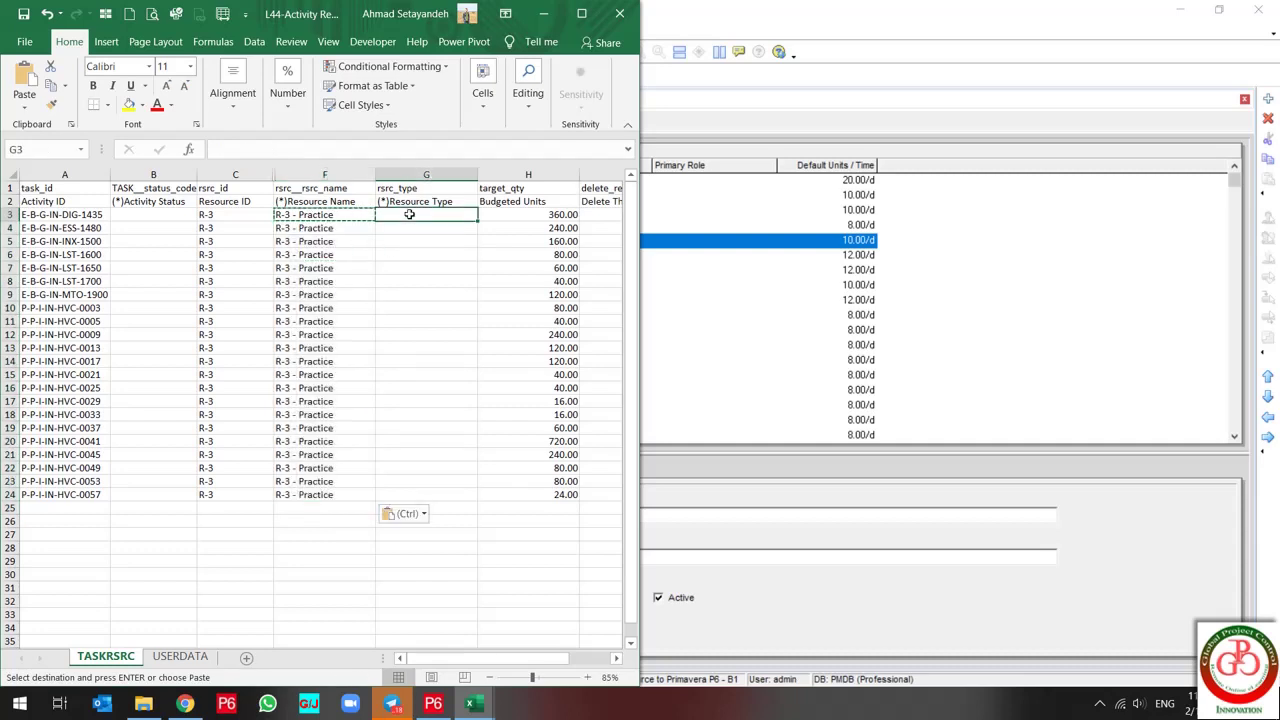
key("alt+Tab")
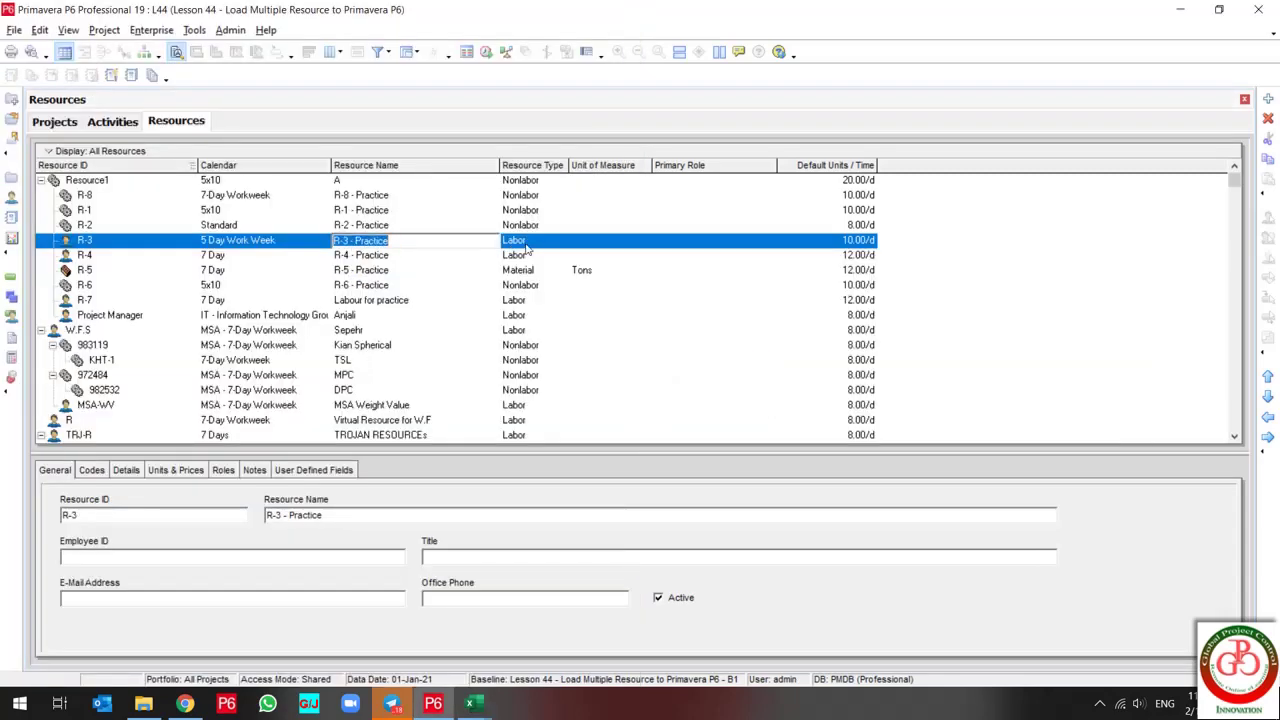
key("alt+Tab")
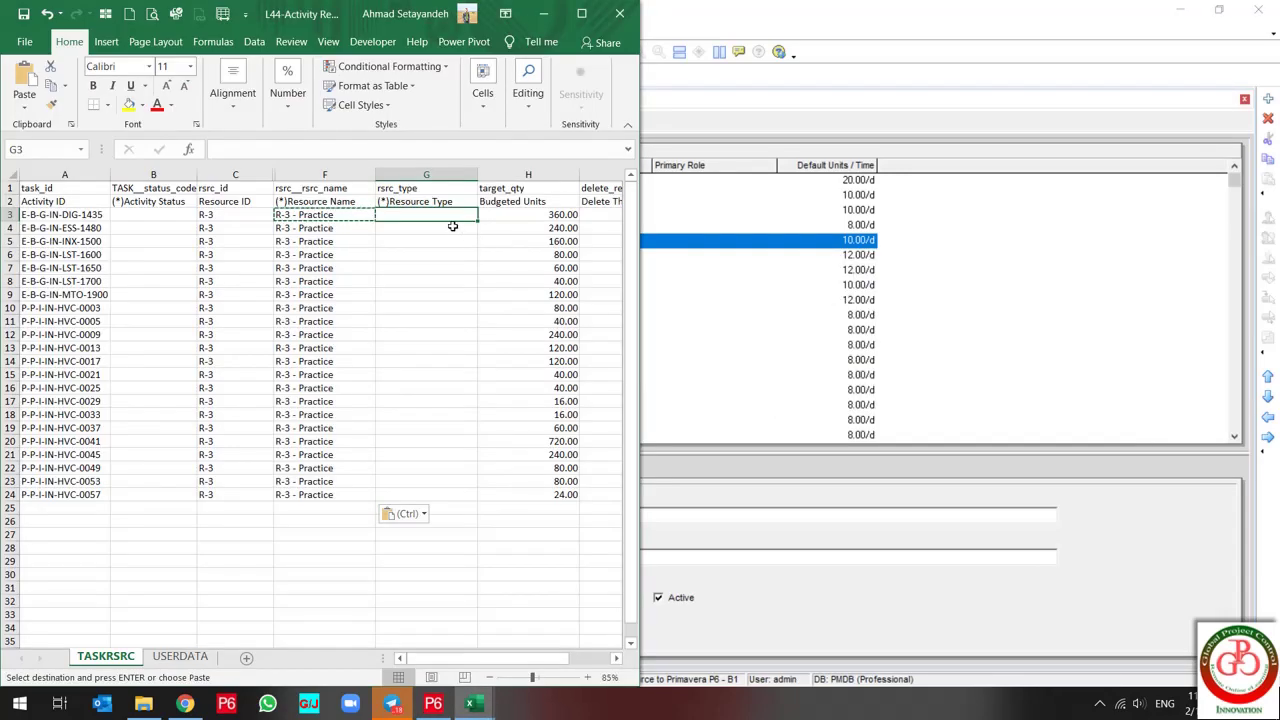
type("Lab")
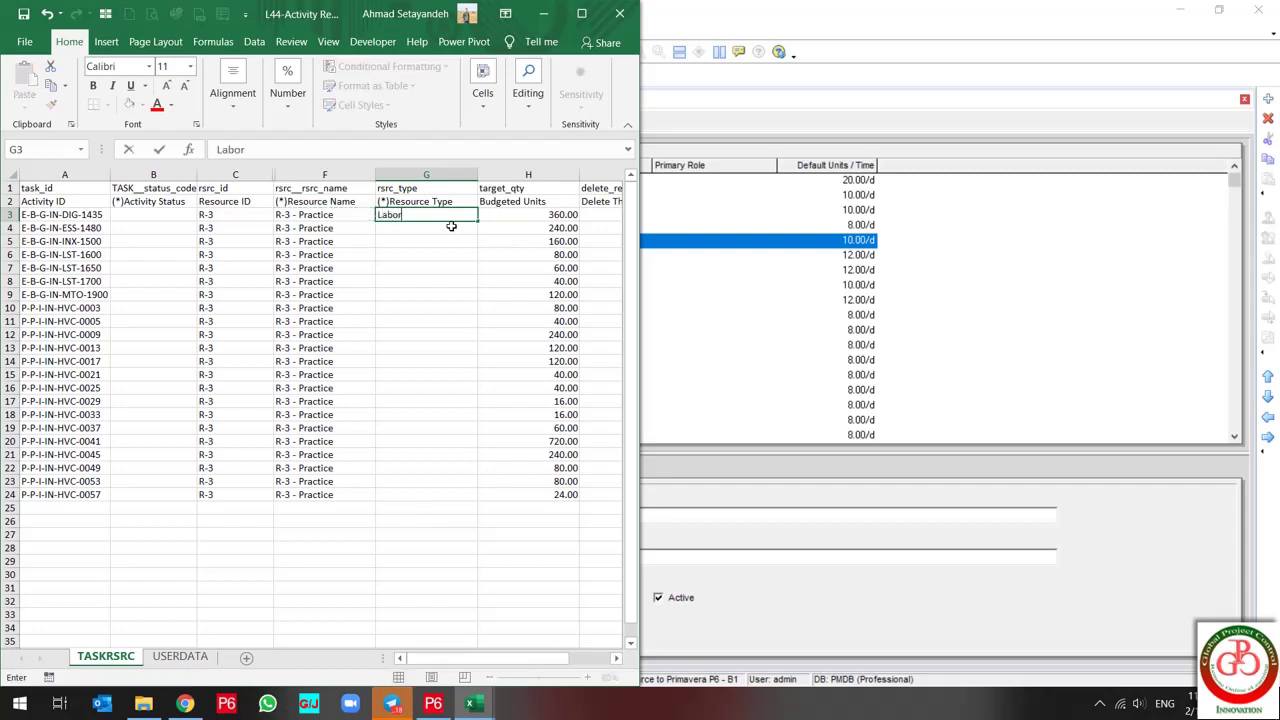
type("or")
key("ctrl+Return")
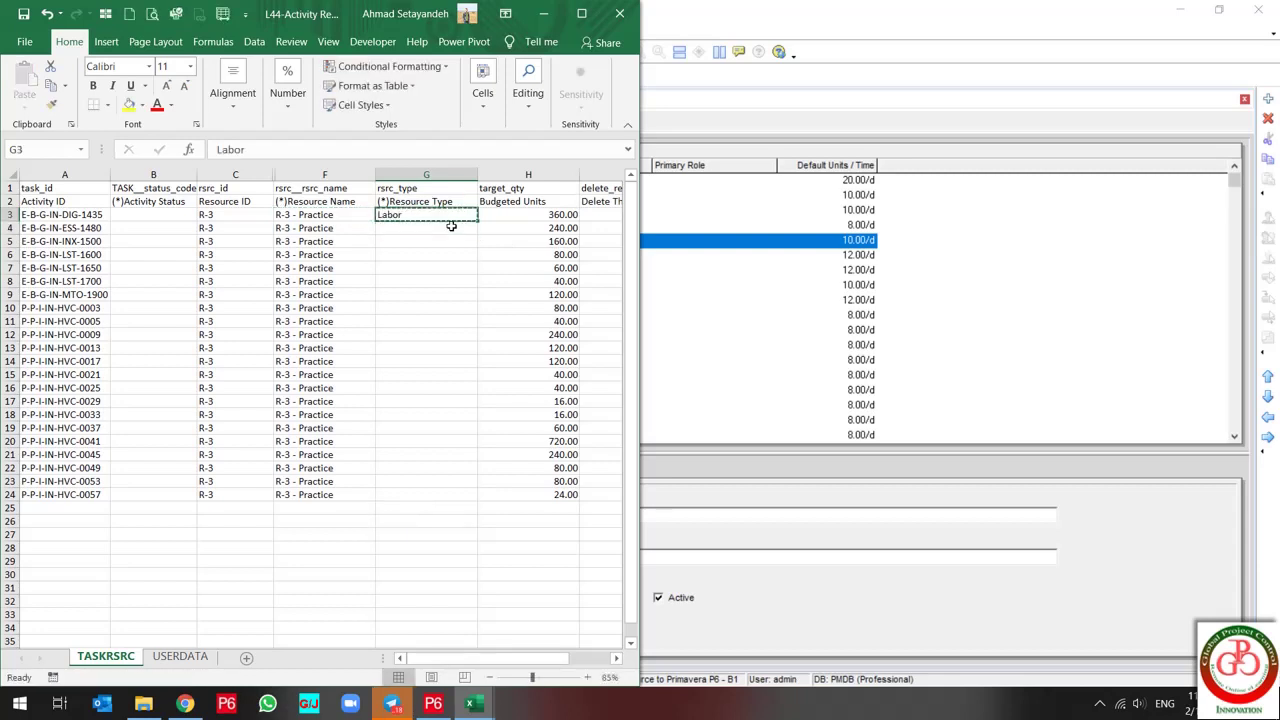
- Copy the Labor entry from G3 into G4:G24 of the Resource Type column
key("ctrl+c")
left_click(451, 227)
key("shift+Down")
key("shift+Down")
key("shift+Down")
key("shift+Down")
key("shift+Down")
key("shift+Down")
key("shift+Down")
key("shift+Down")
key("shift+Down")
key("shift+Down")
key("shift+Down")
key("shift+Down")
key("shift+Down")
key("shift+Down")
key("shift+Down")
key("shift+Down")
key("shift+Down")
key("shift+Down")
key("shift+Down")
key("shift+Down")
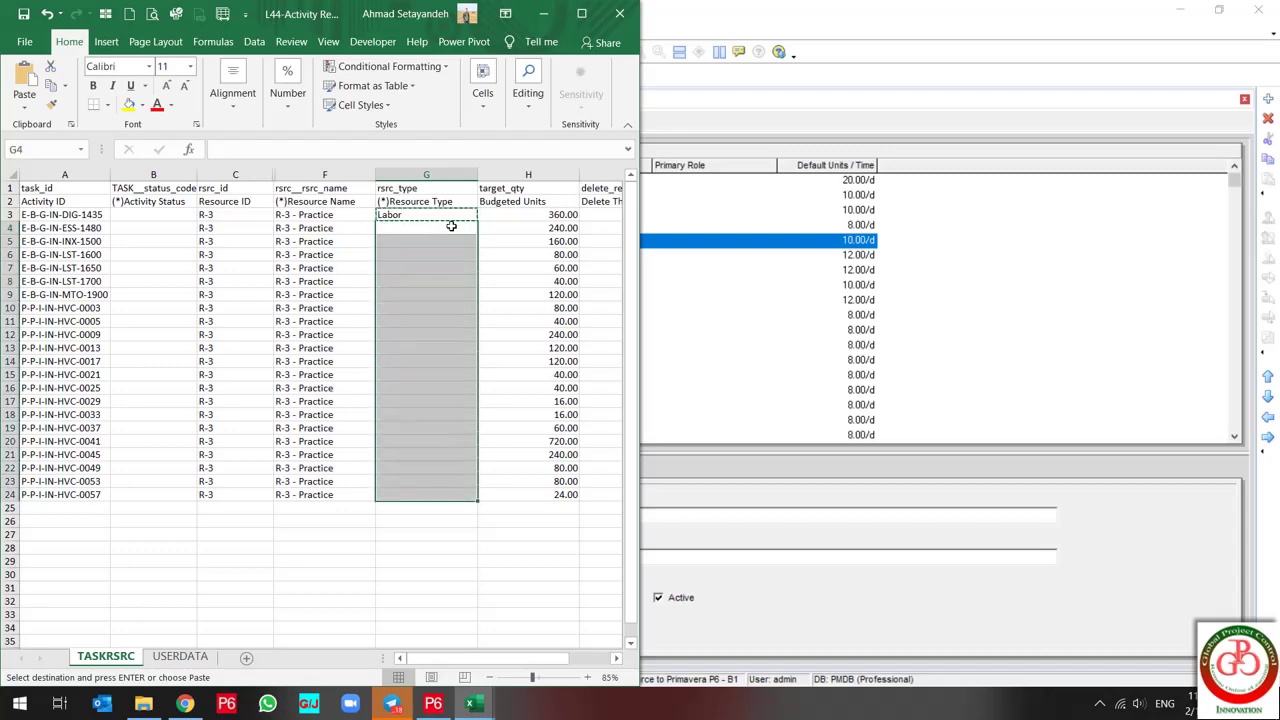
key("ctrl+v")
- Switch to the practice workbook's PRJ-03 sheet, copy activity IDs C37:C41, and paste them as values into A25:A29 of TASKRSRC
key("alt+Tab")
key("alt+Tab")
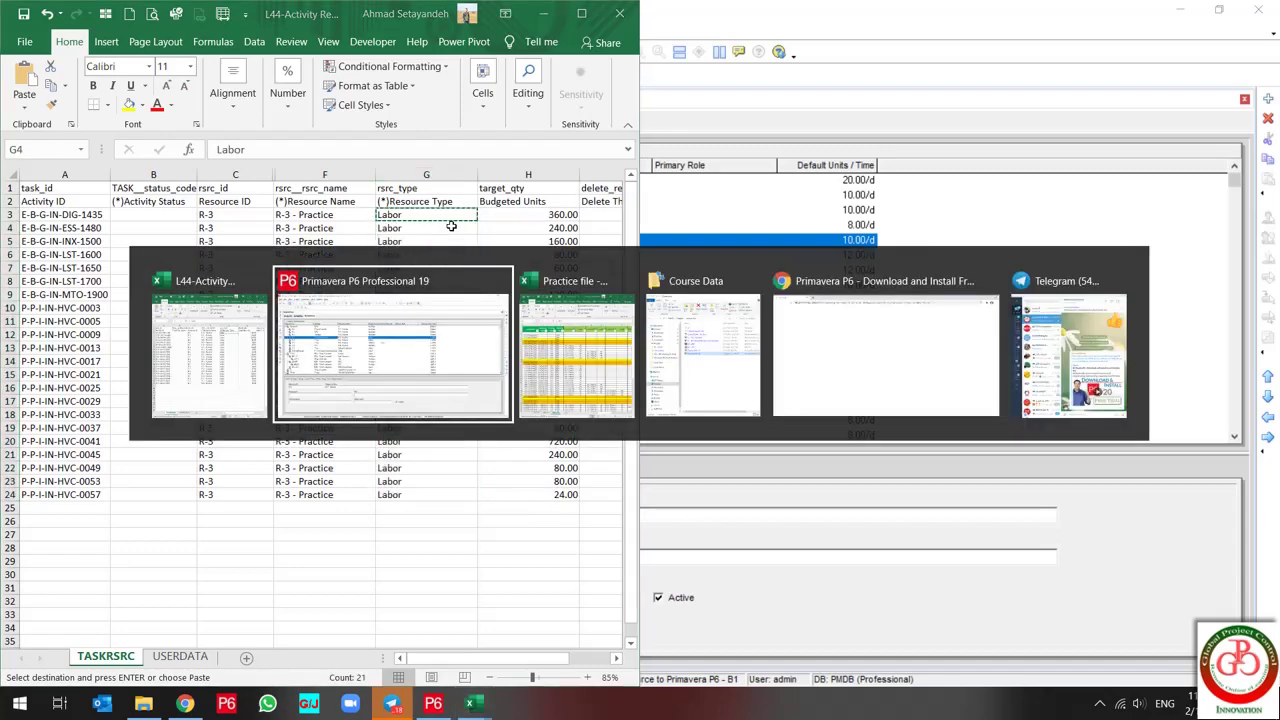
left_click(962, 452)
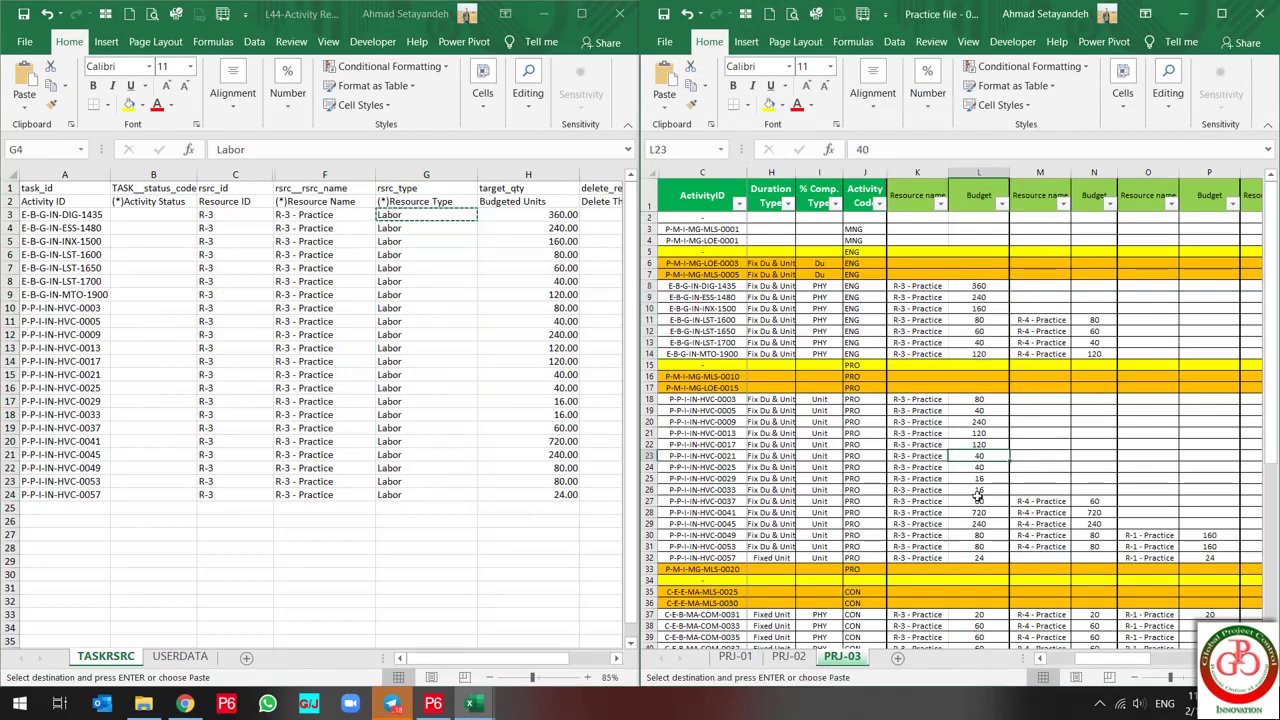
scroll(978, 497, "down", 4)
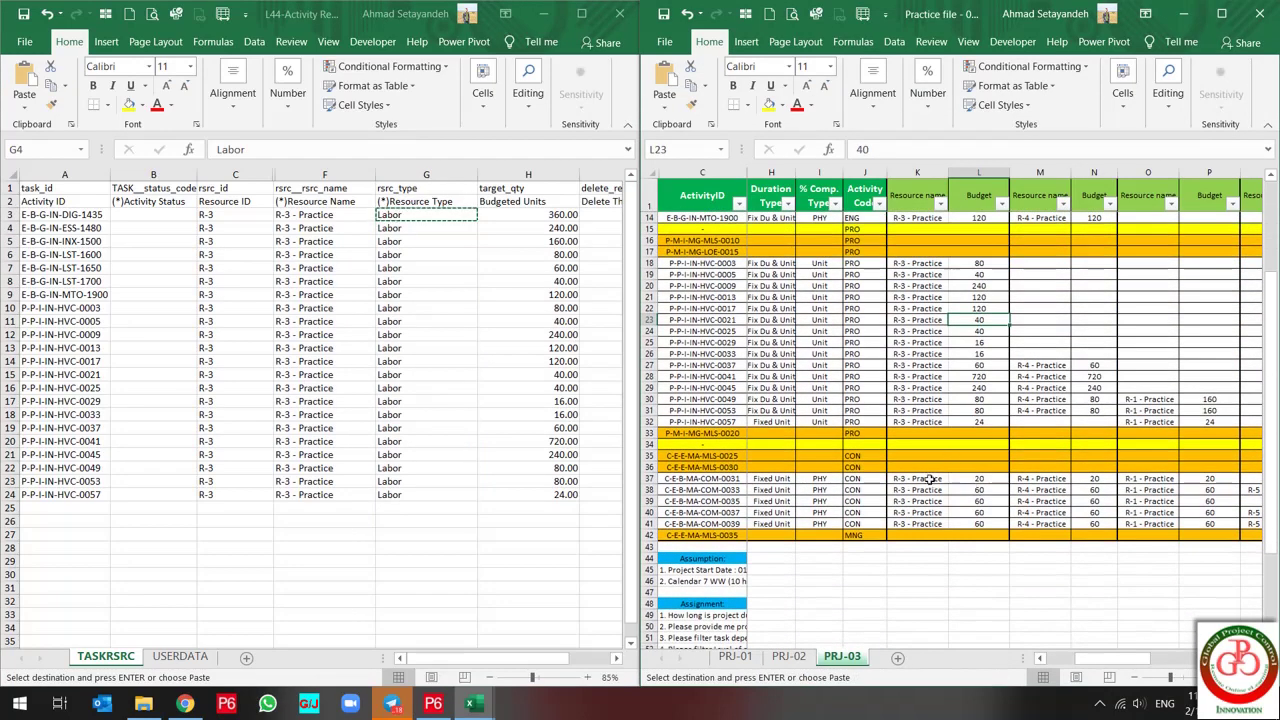
left_click_drag(930, 480, 922, 525)
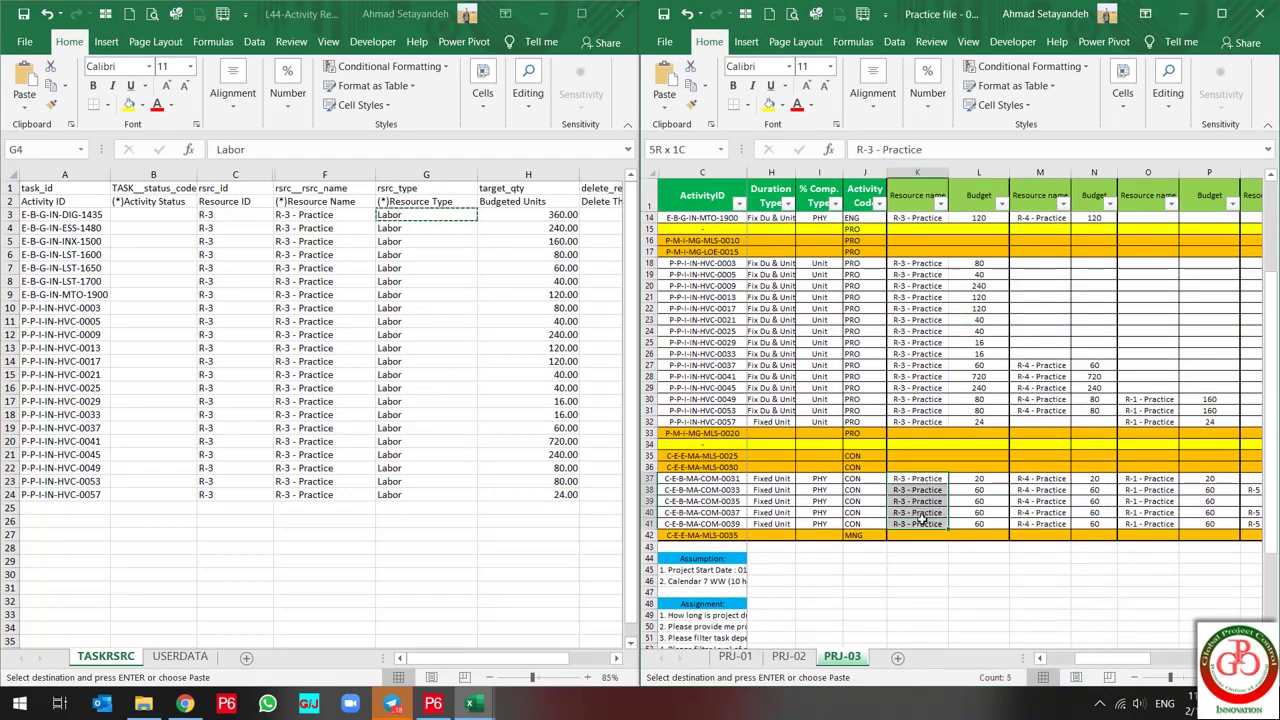
left_click_drag(702, 478, 702, 520)
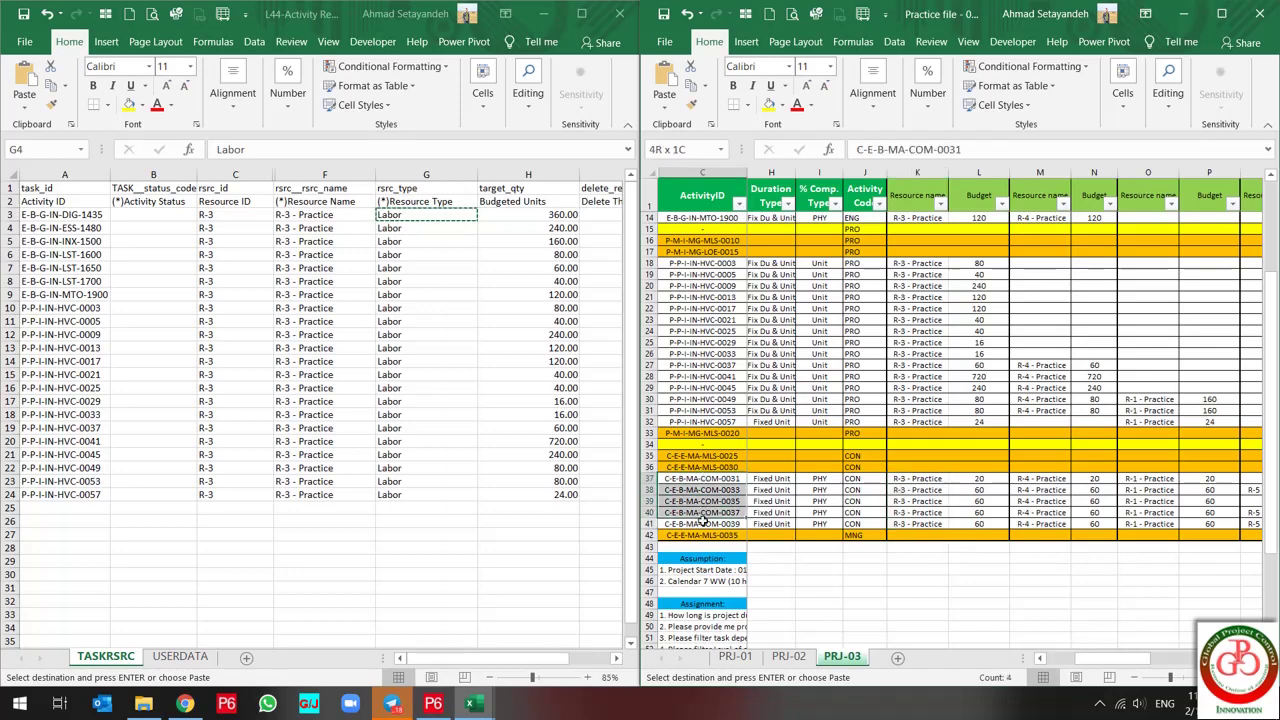
left_click(71, 507)
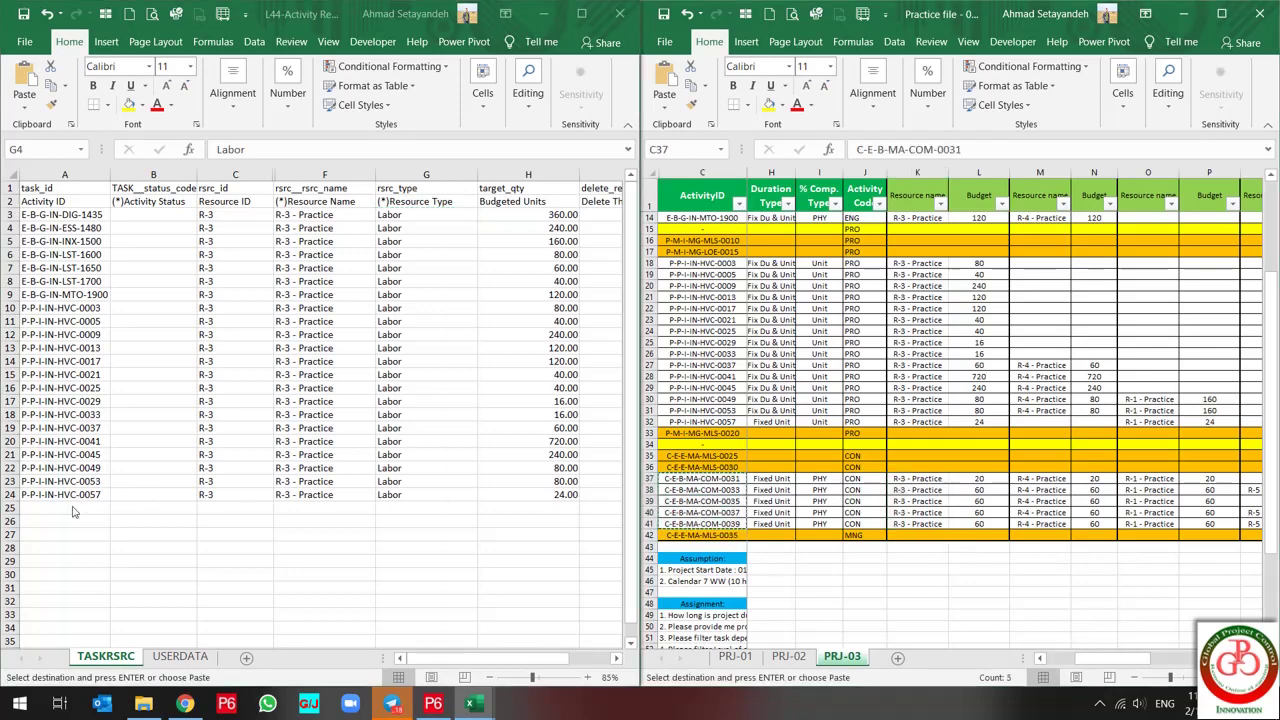
key("ctrl+v")
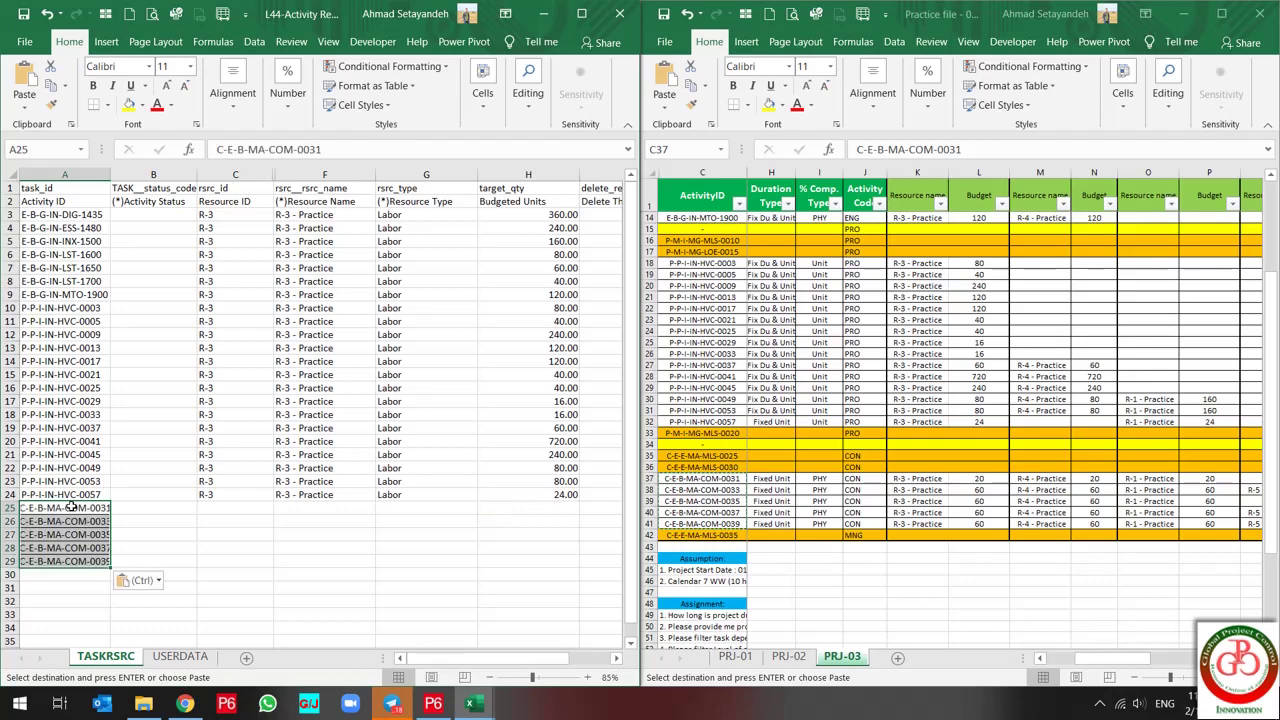
key("ctrl")
key("Escape")
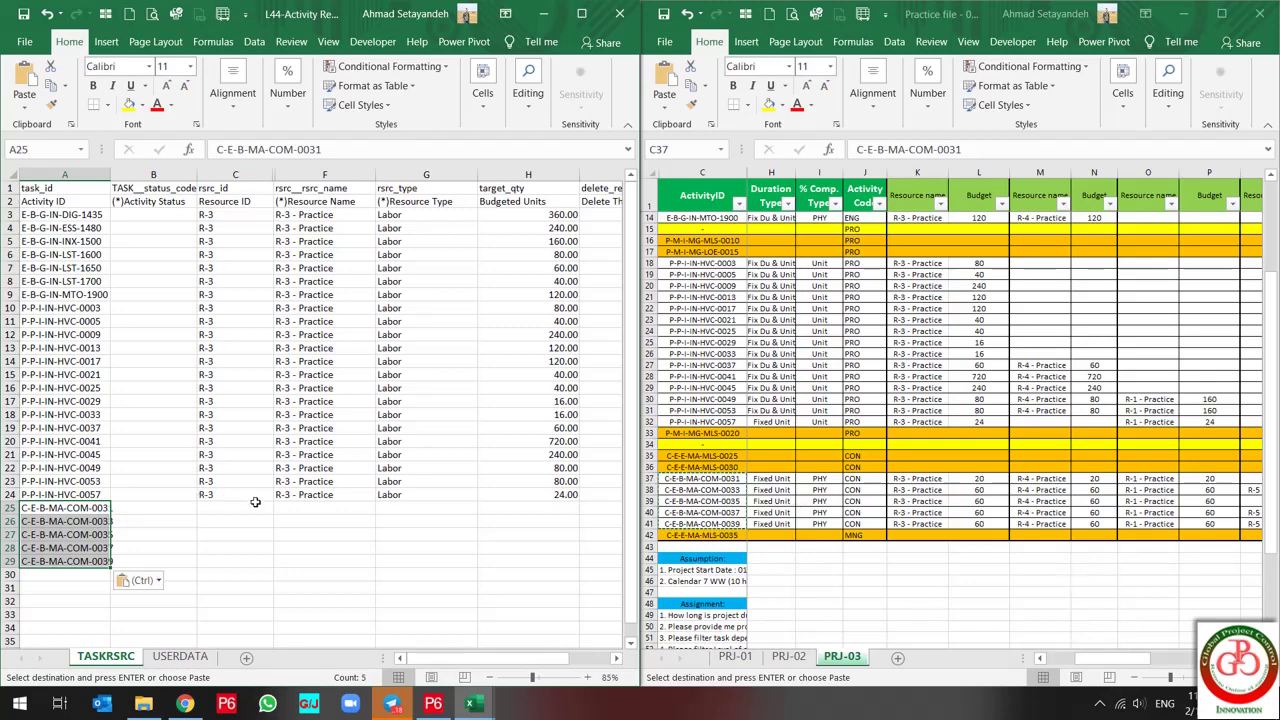
- Copy the R-3 budgets in L37:L41 of PRJ-03 and paste them as values into H25:H29 of the Budgeted Units column
left_click(1003, 479)
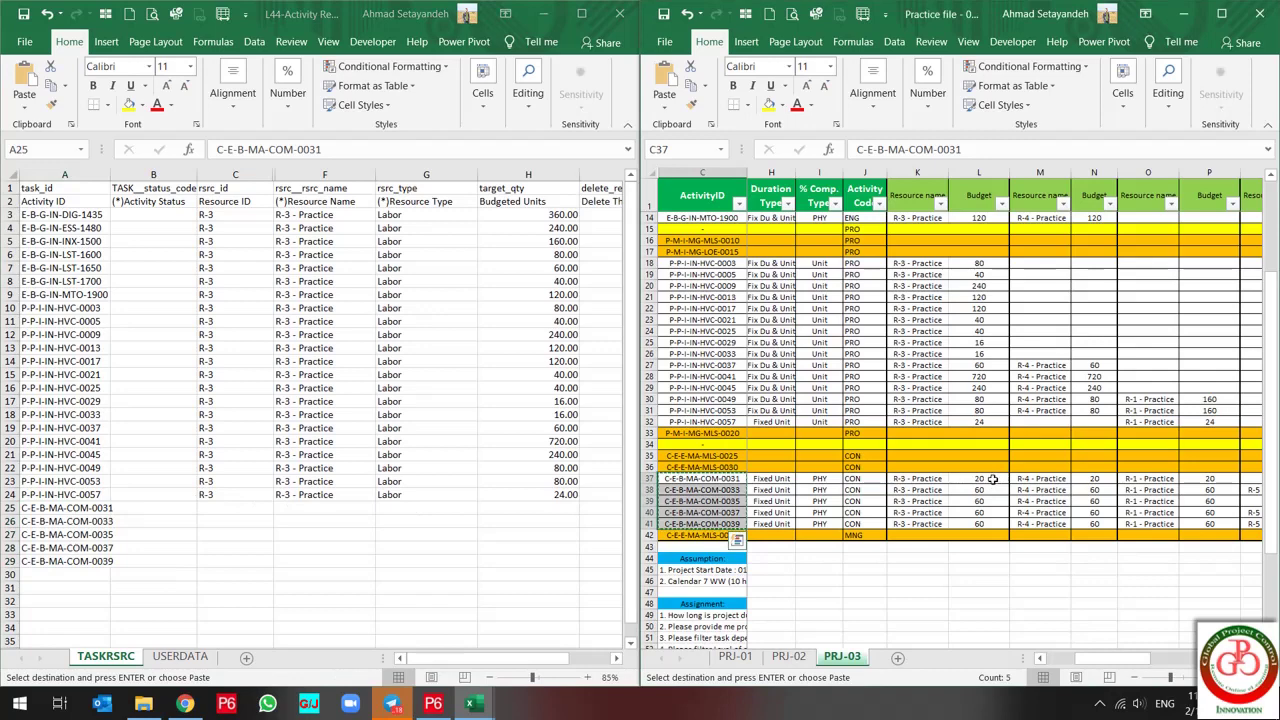
left_click_drag(993, 479, 978, 524)
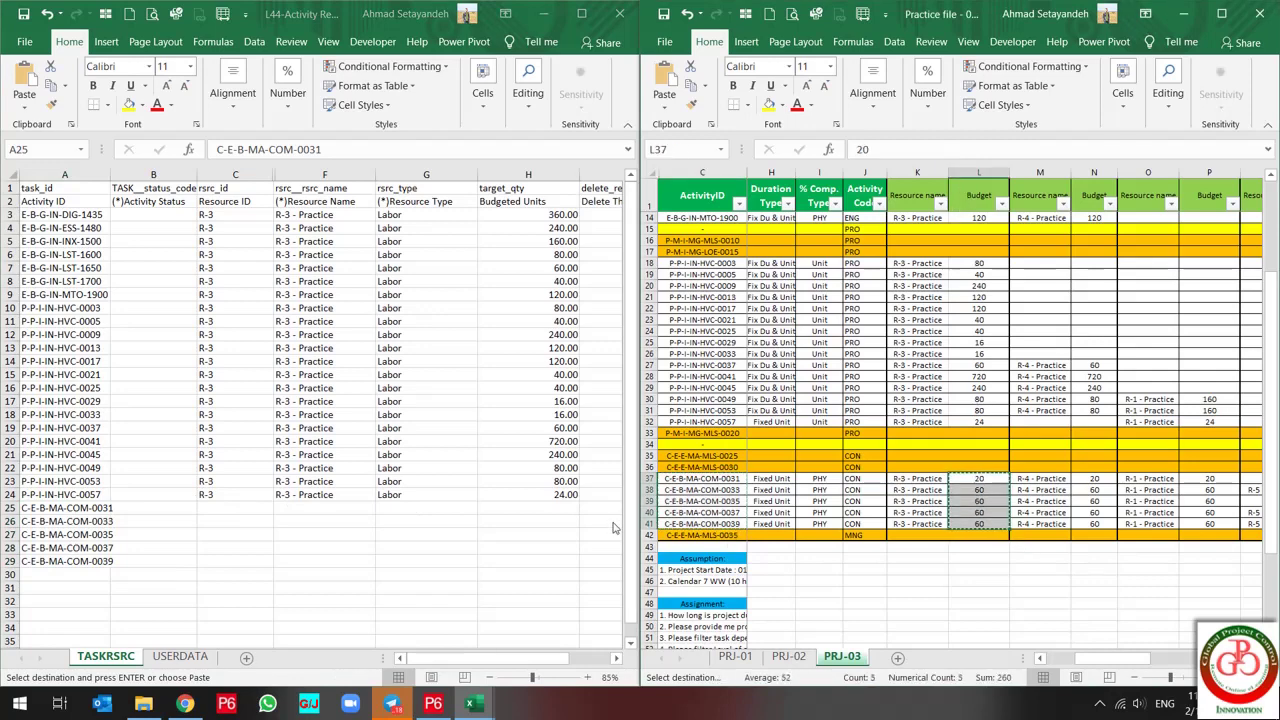
left_click(540, 508)
right_click(522, 510)
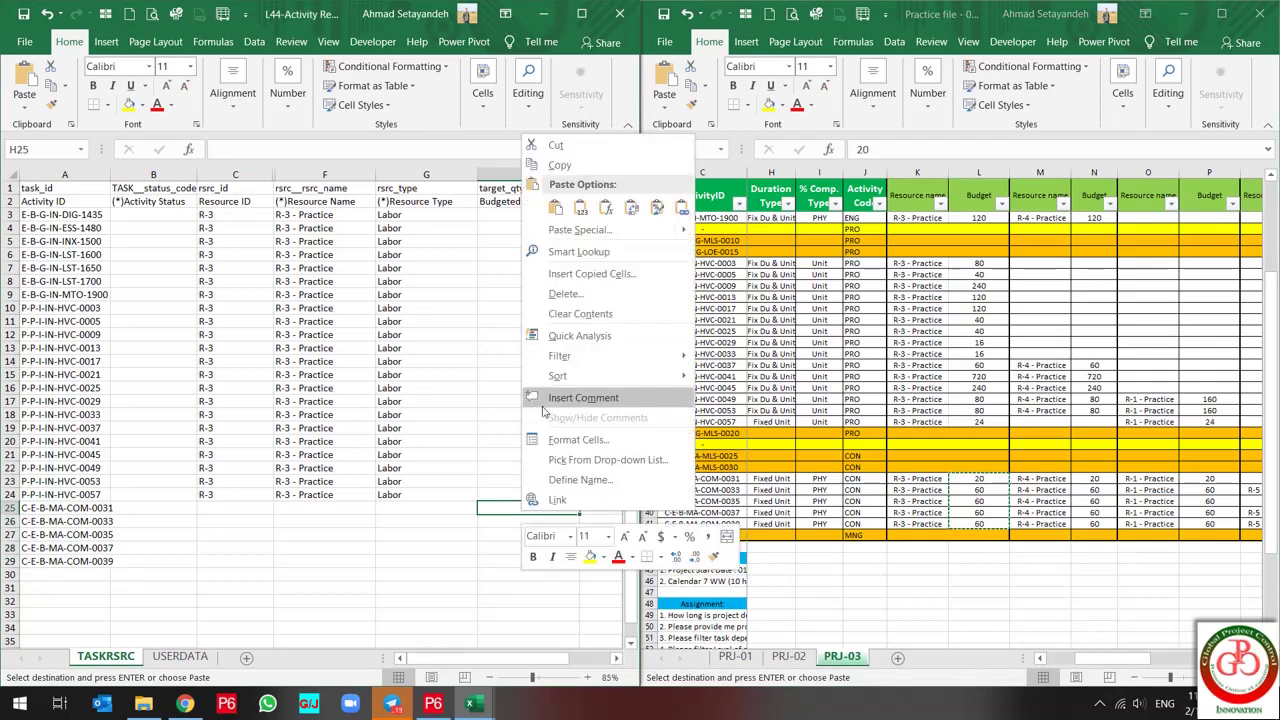
left_click(580, 207)
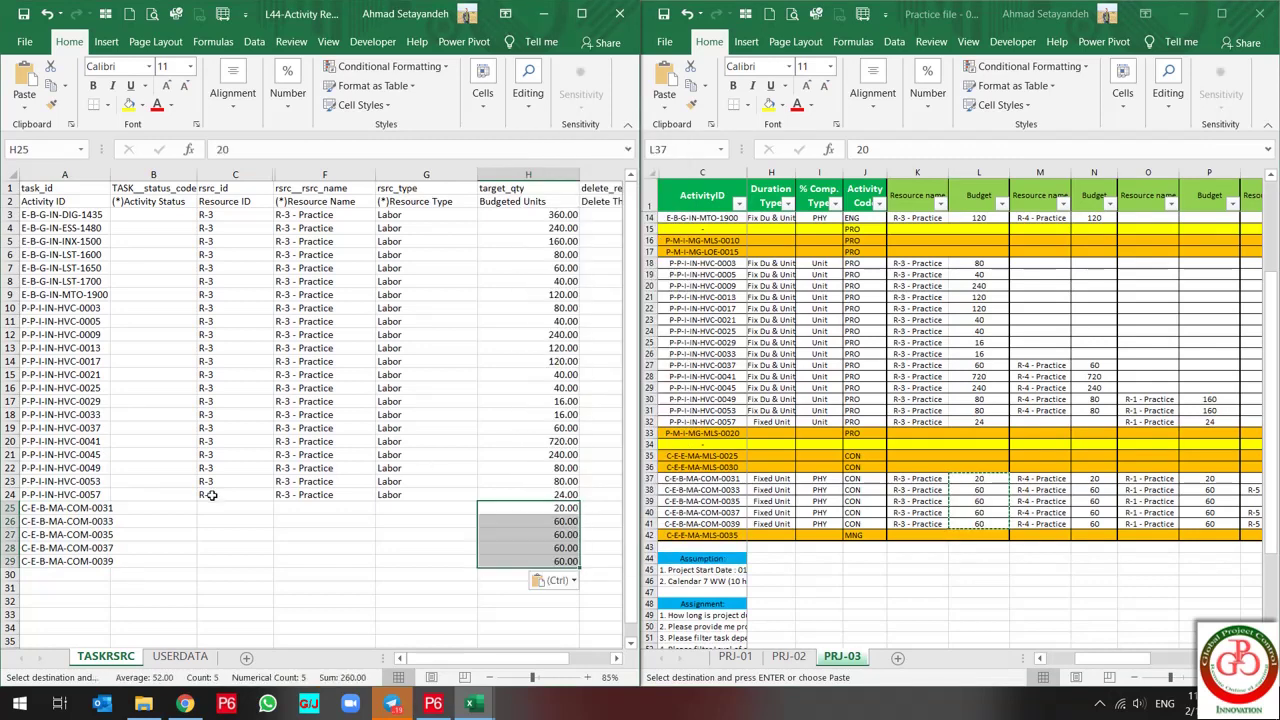
- Copy the resource ID, name and type in C24:G24 to the new activity rows C25:G29
left_click_drag(211, 495, 395, 496)
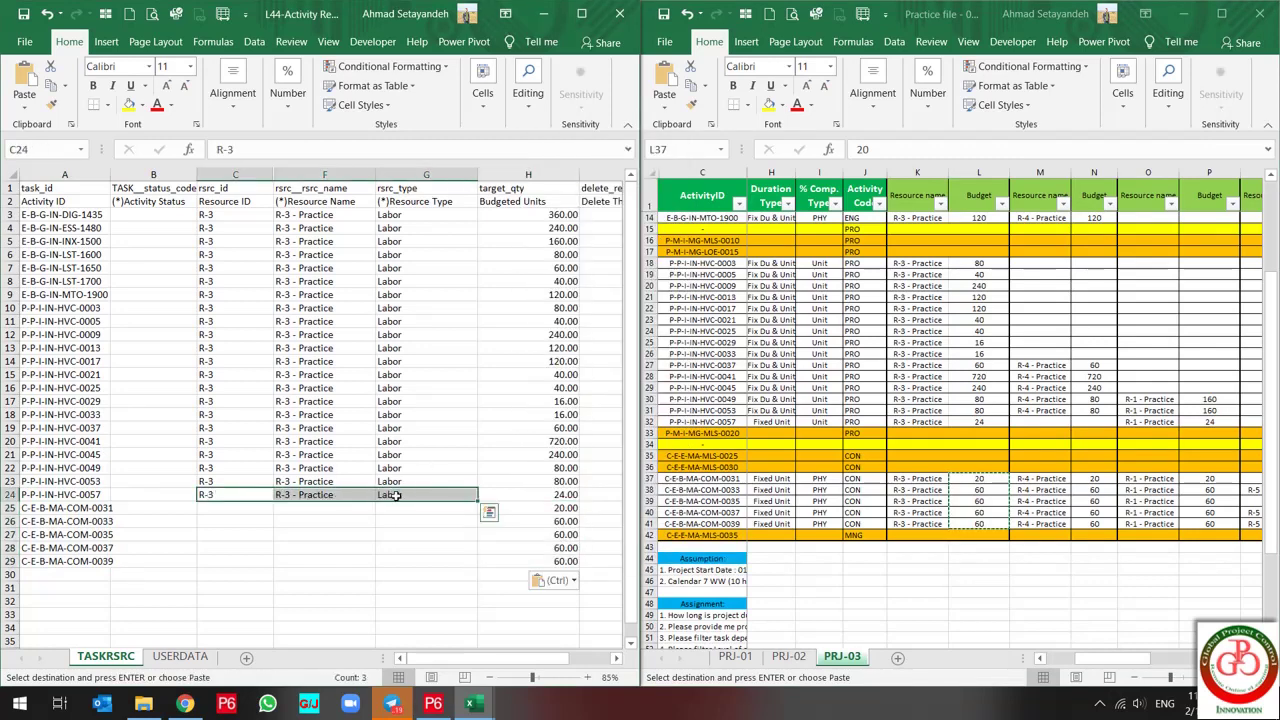
key("ctrl+c")
left_click_drag(233, 509, 448, 559)
key("ctrl+v")
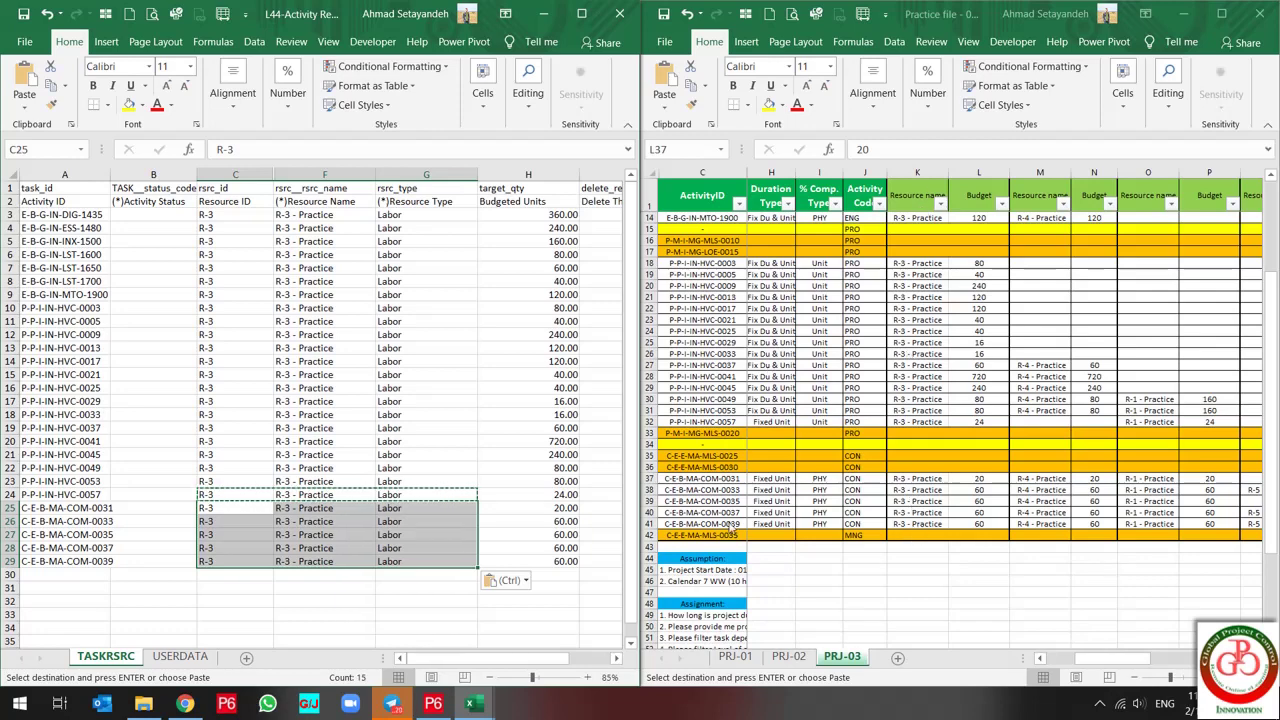
- Compare the sum of the Budgeted Units column in TASKRSRC with the R-3 Budget column in PRJ-03
left_click(291, 524)
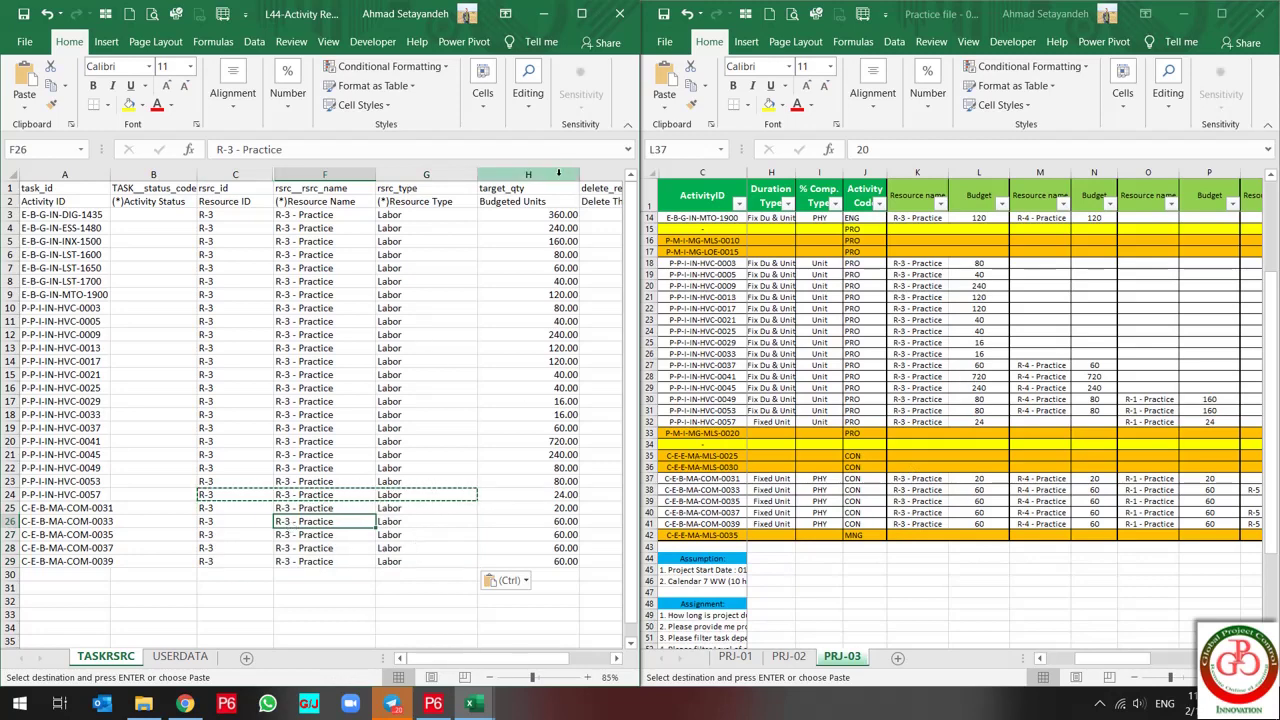
left_click(528, 175)
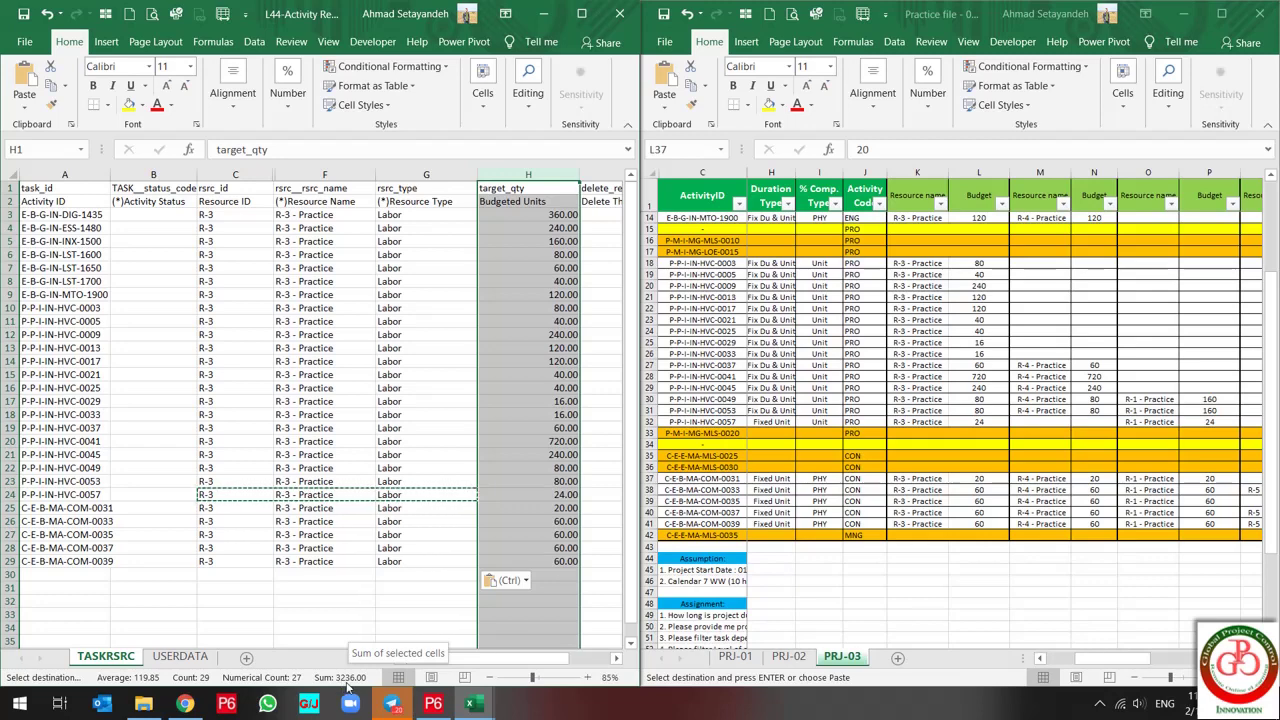
left_click(988, 168)
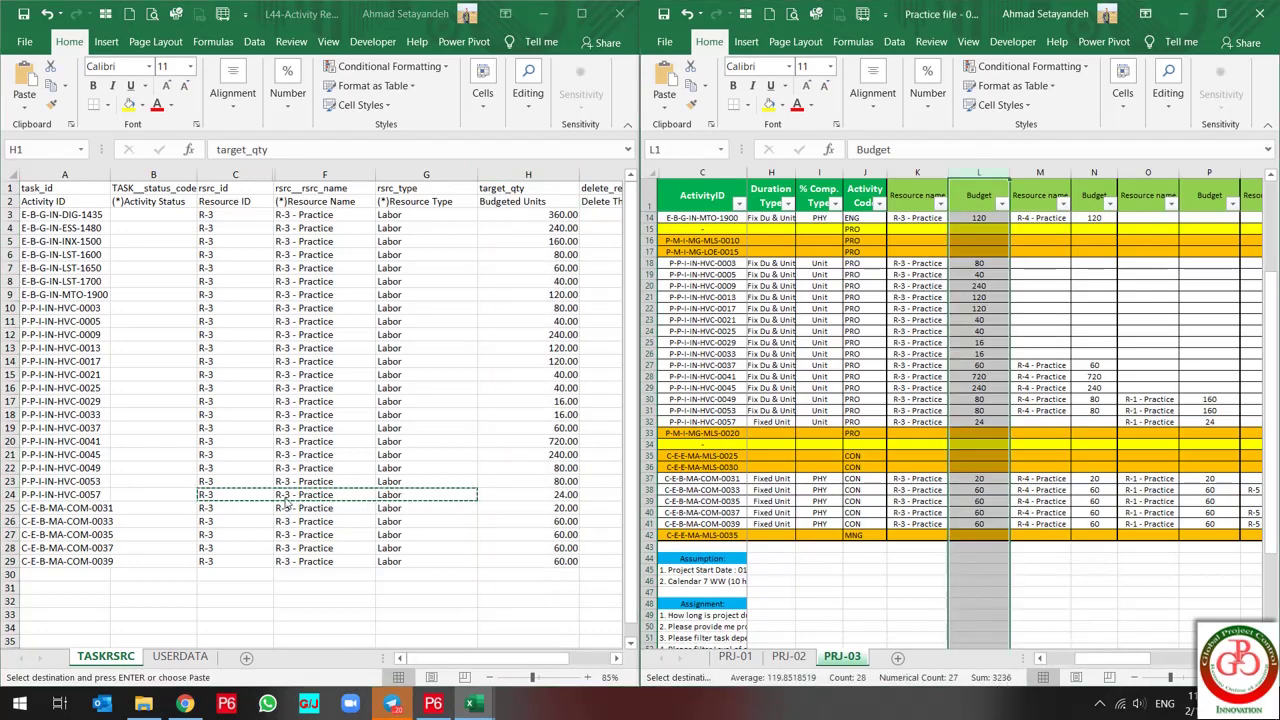
left_click(242, 521)
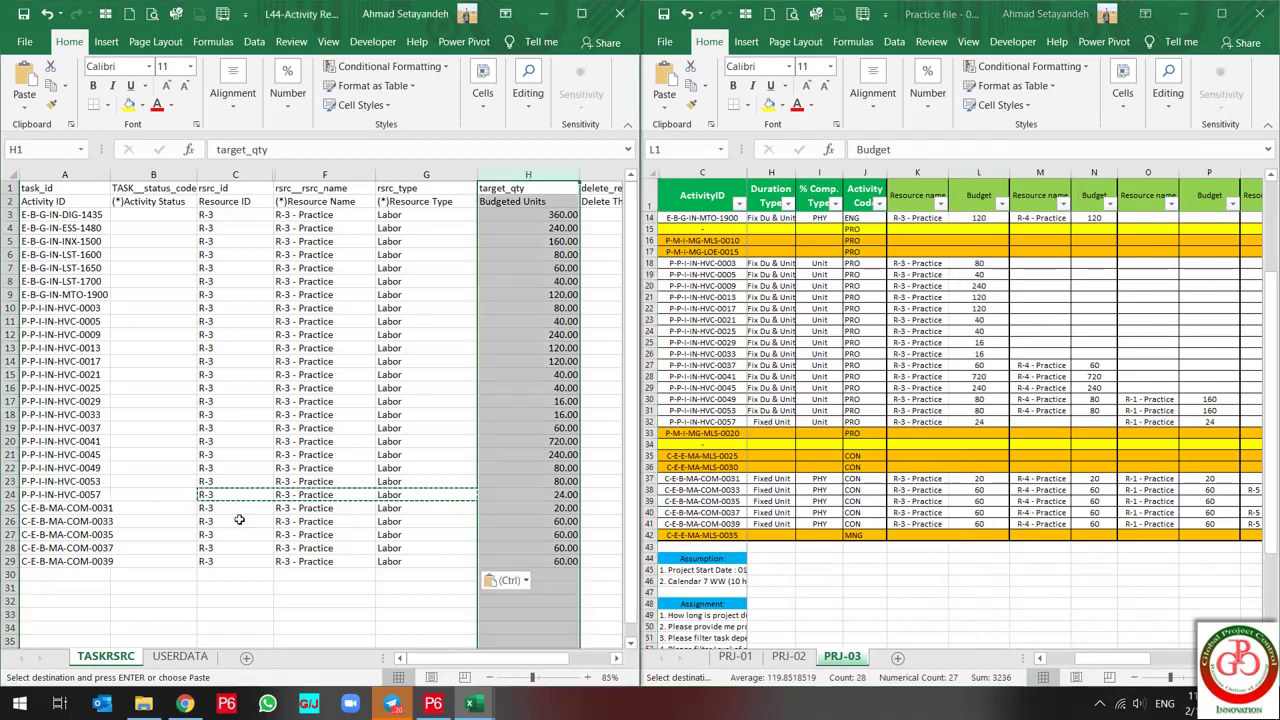
left_click(65, 558)
- Hide the R-3 Resource name and Budget columns (K and L) in the PRJ-03 sheet
left_click_drag(920, 172, 975, 170)
right_click(974, 170)
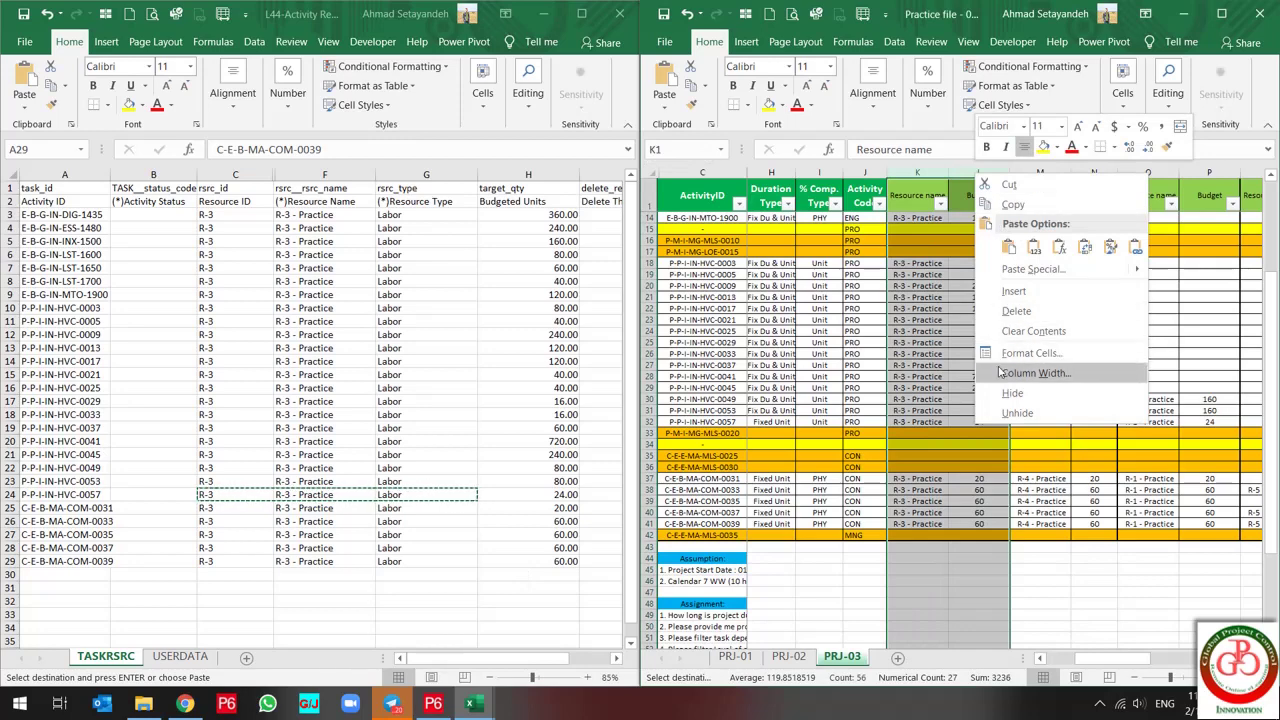
left_click(990, 397)
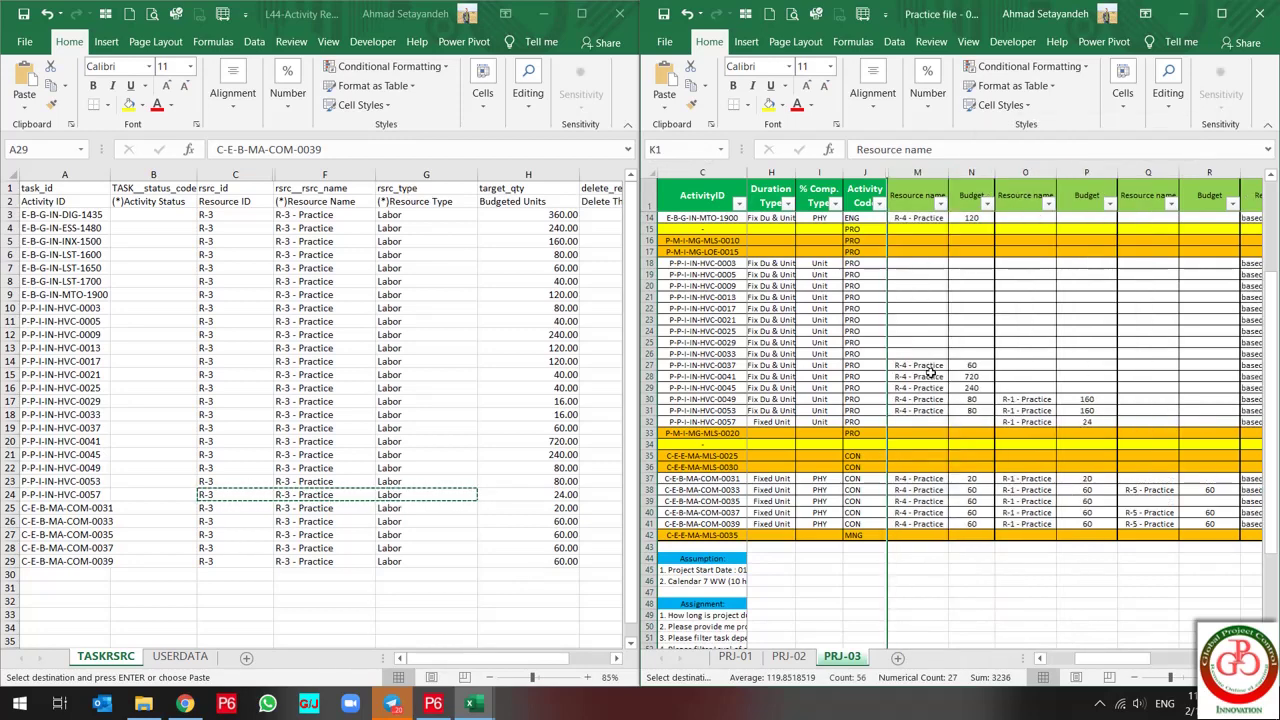
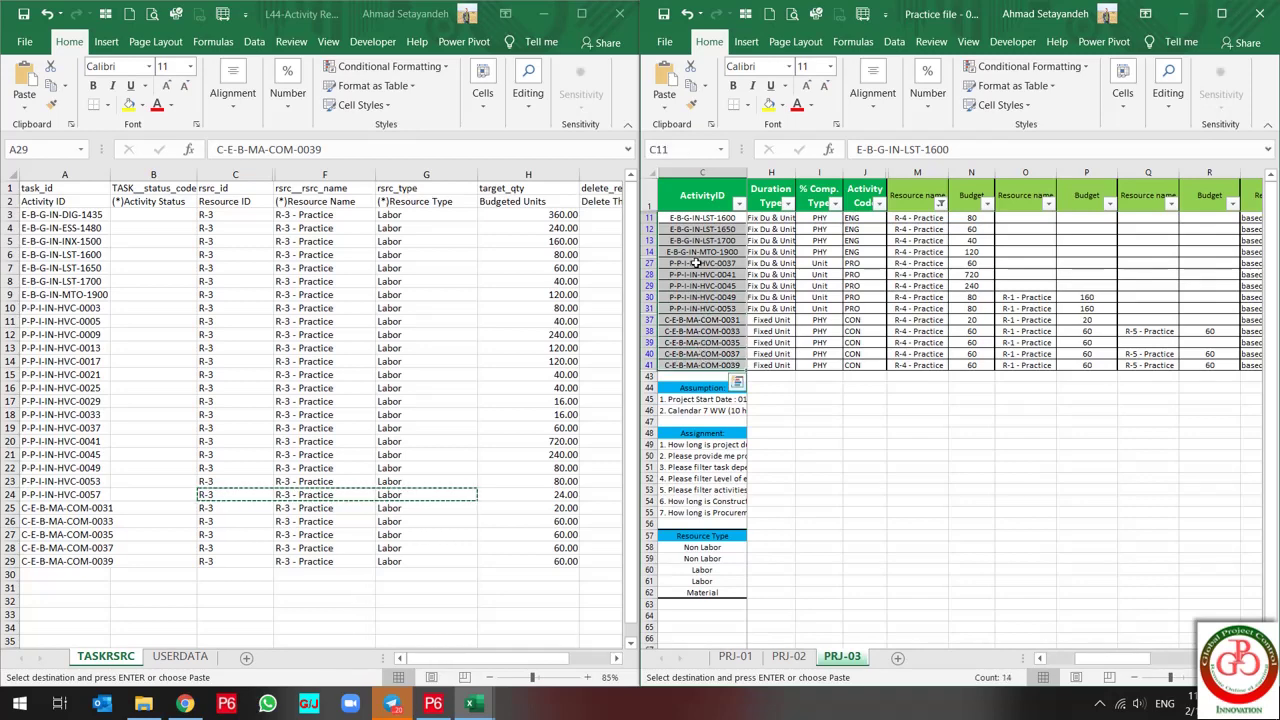
- Copy only the visible activity IDs filtered for R-4 - Practice and paste them as values into A30:A43 of TASKRSRC
left_click(745, 14)
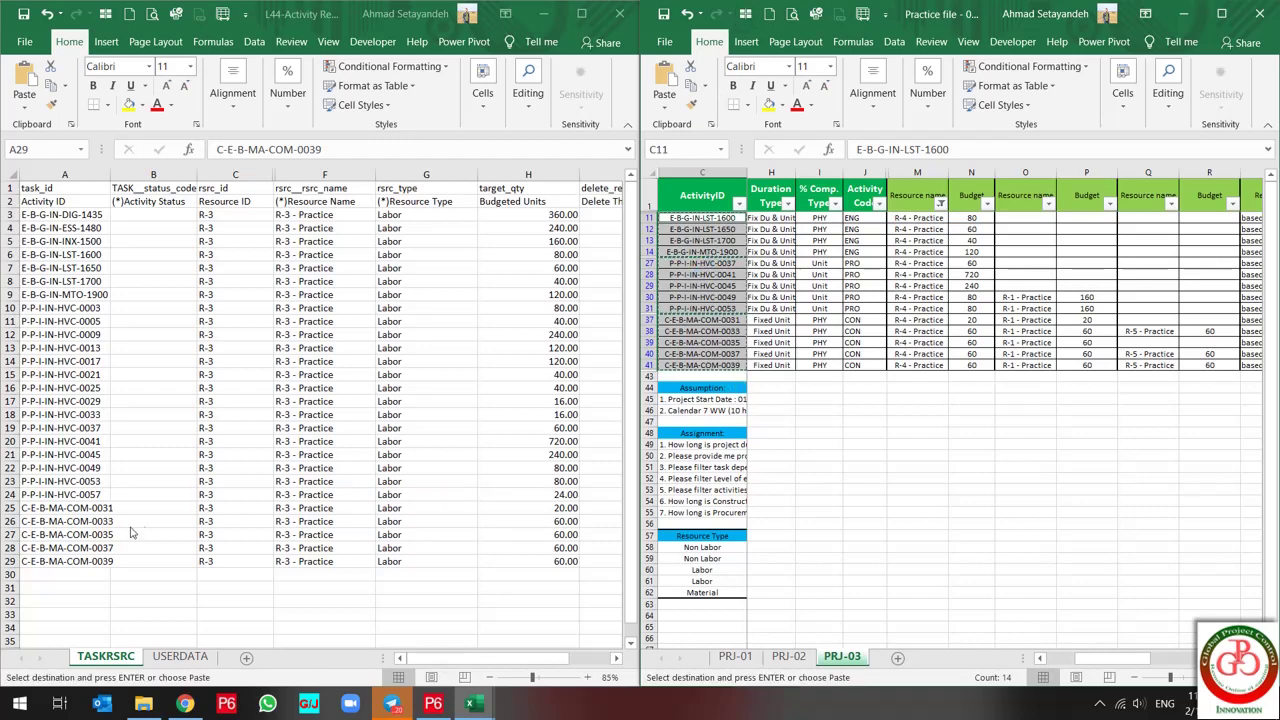
left_click(61, 576)
right_click(61, 576)
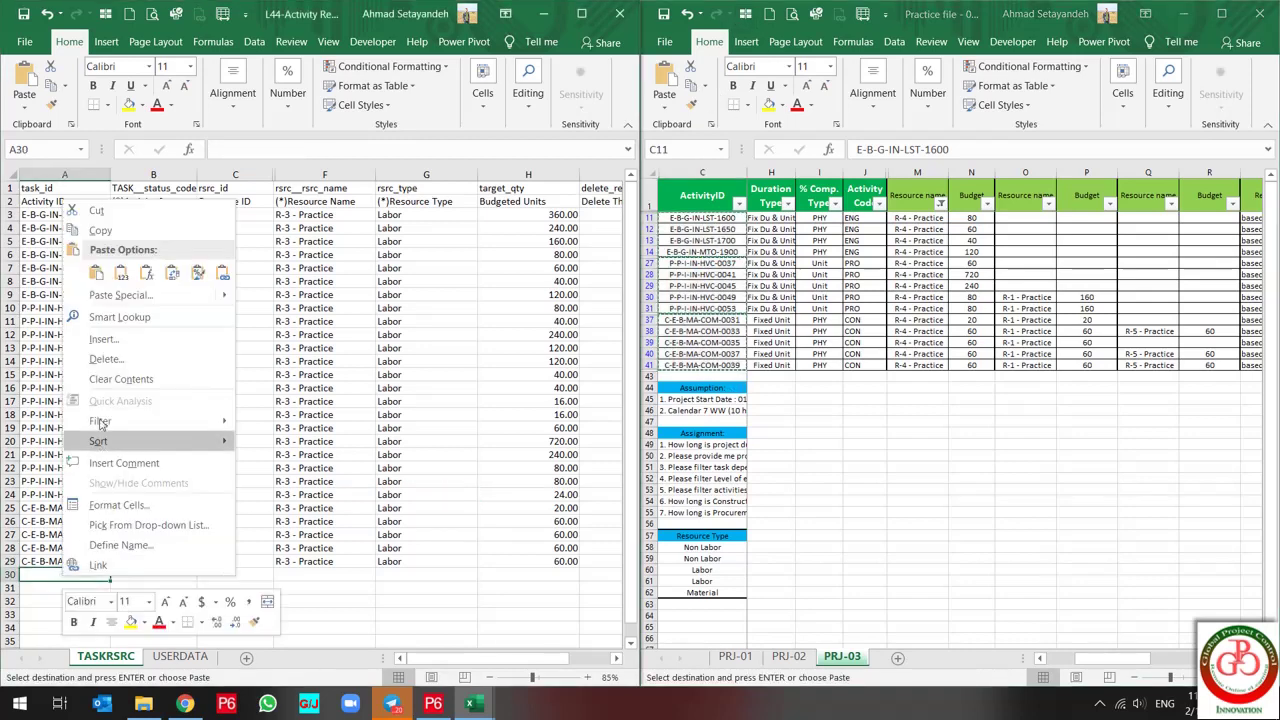
left_click(123, 278)
scroll(185, 480, "down", 3)
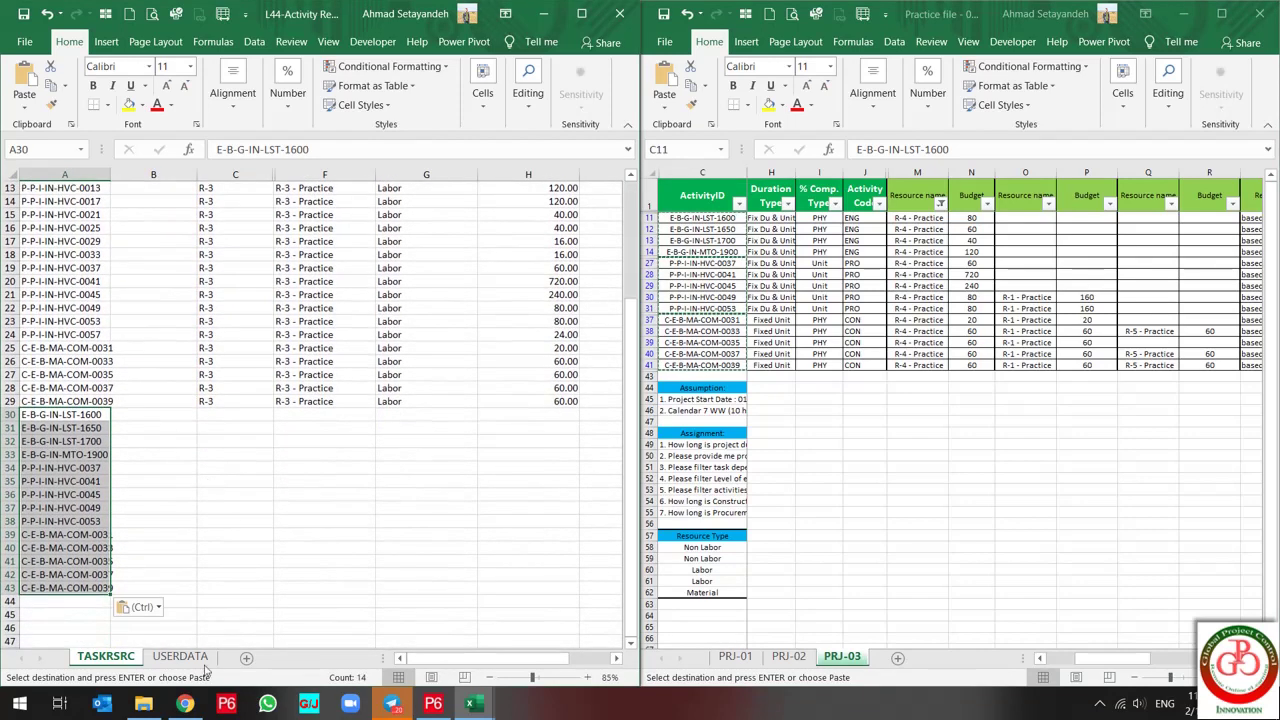
- Copy the resource name R-4 - Practice from Primavera P6 into F30 of TASKRSRC, and return to the P6 Resources list
left_click(433, 703)
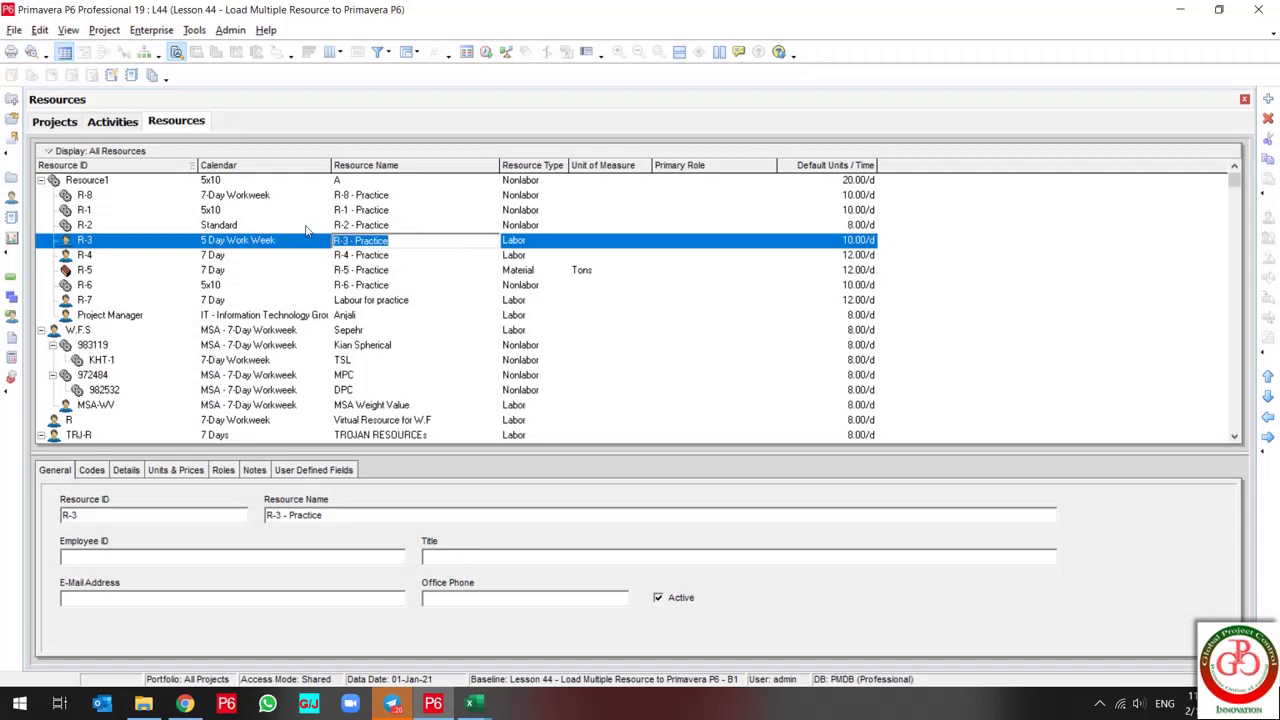
left_click(401, 258)
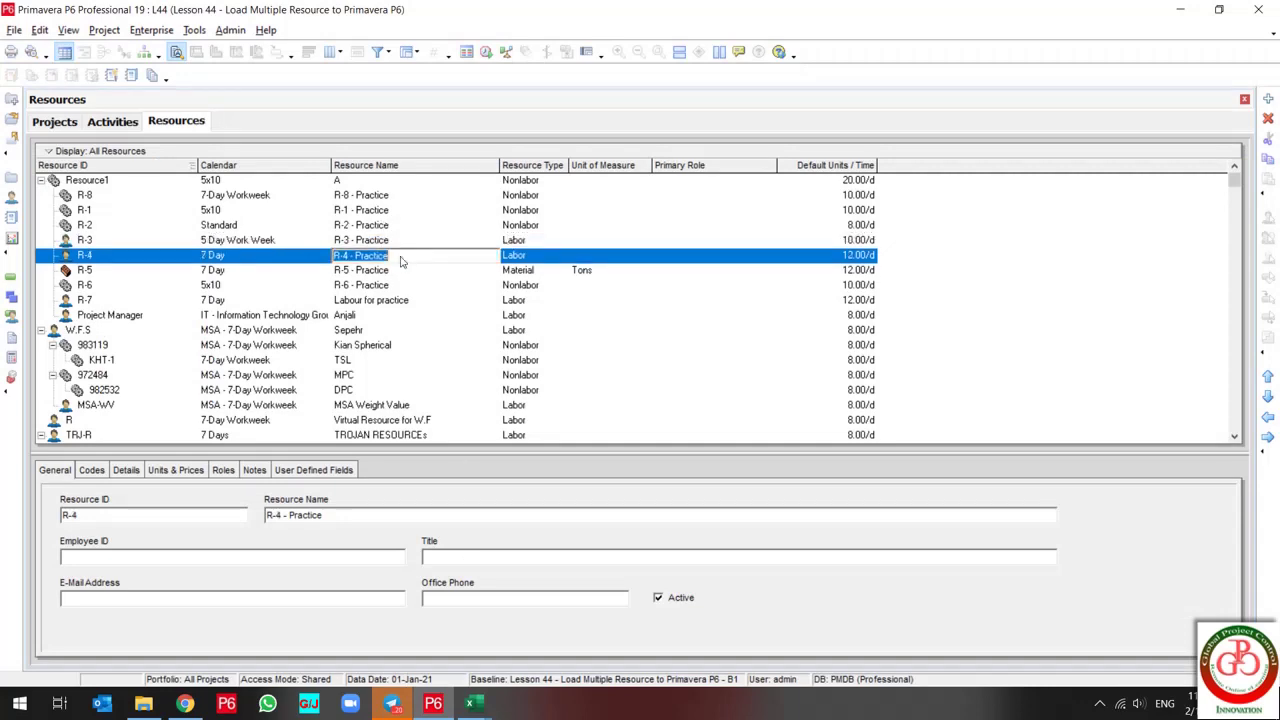
key("alt+Tab")
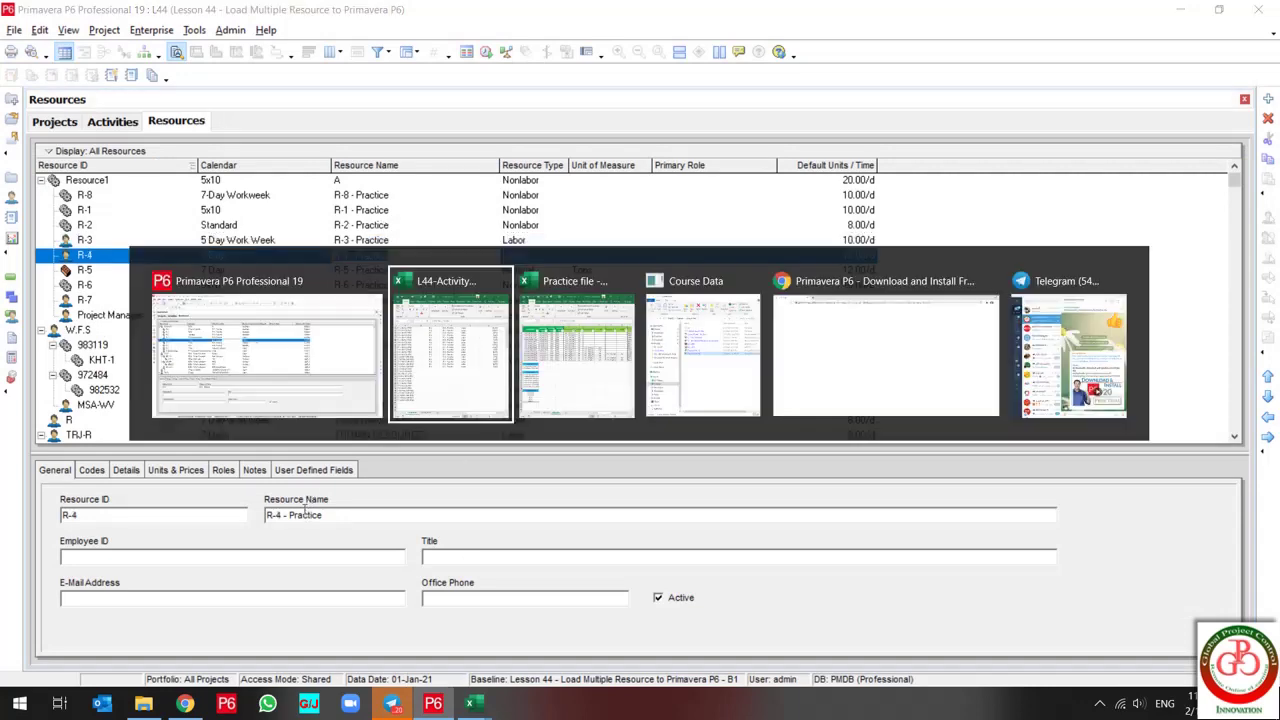
left_click(335, 416)
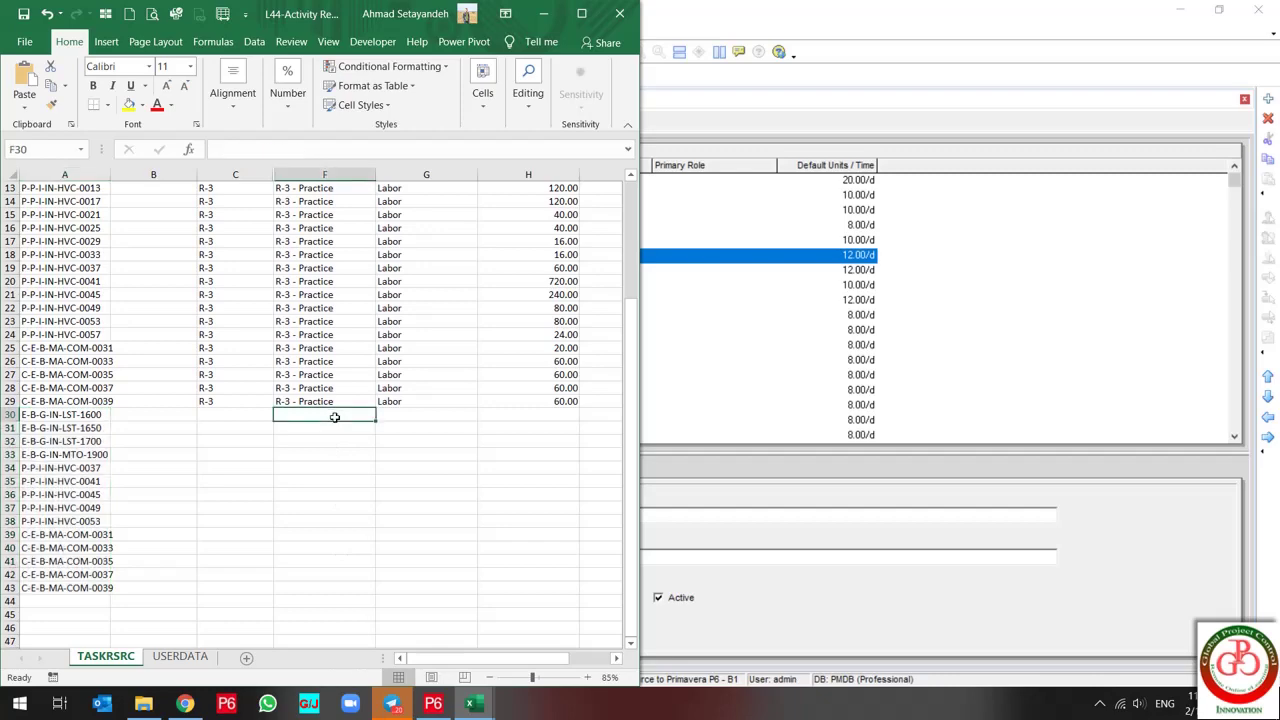
type("R-4 - Practice")
key("alt+Tab")
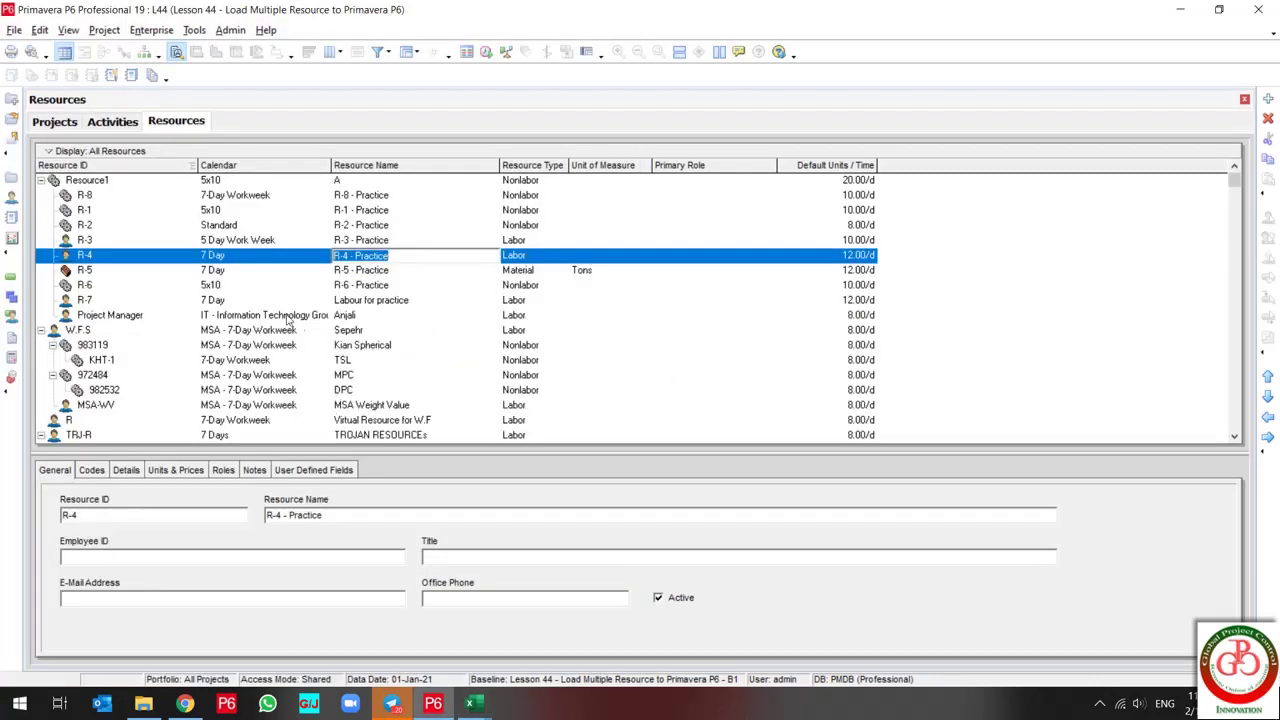
- Copy the resource ID R-4 from the Primavera P6 Resources list into C30 of TASKRSRC
left_click(124, 258)
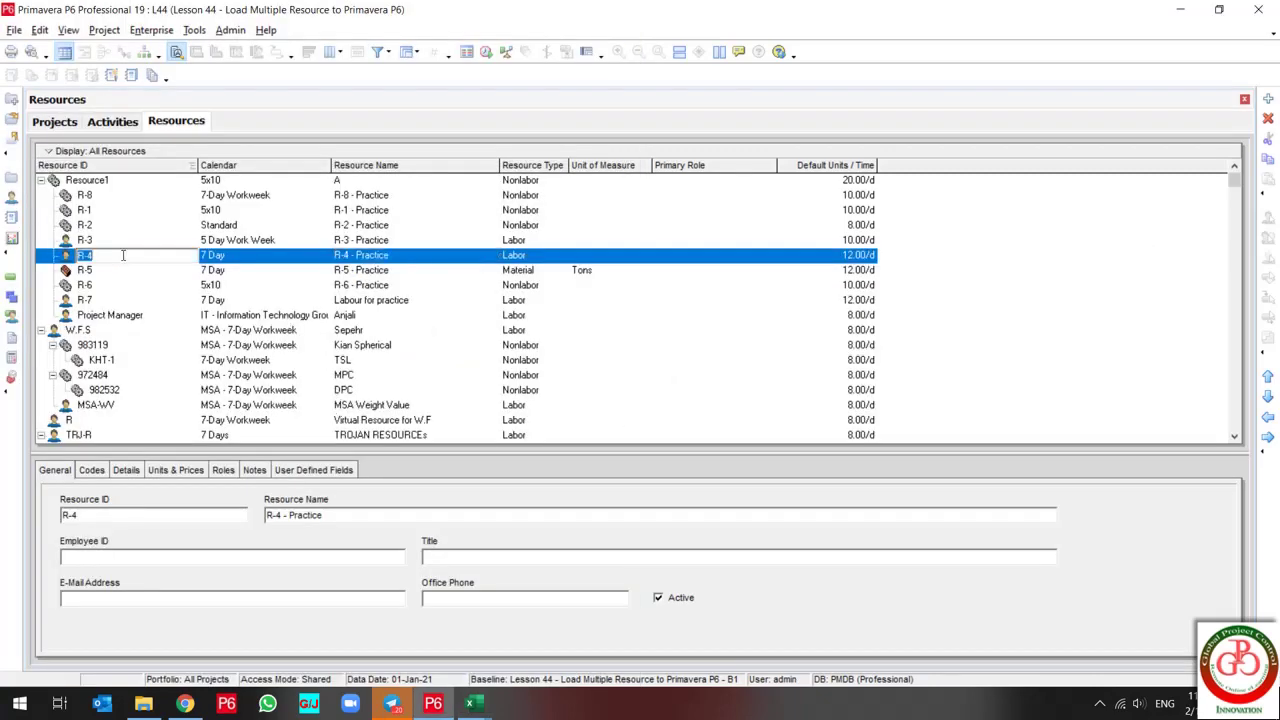
key("alt+Tab")
left_click(229, 413)
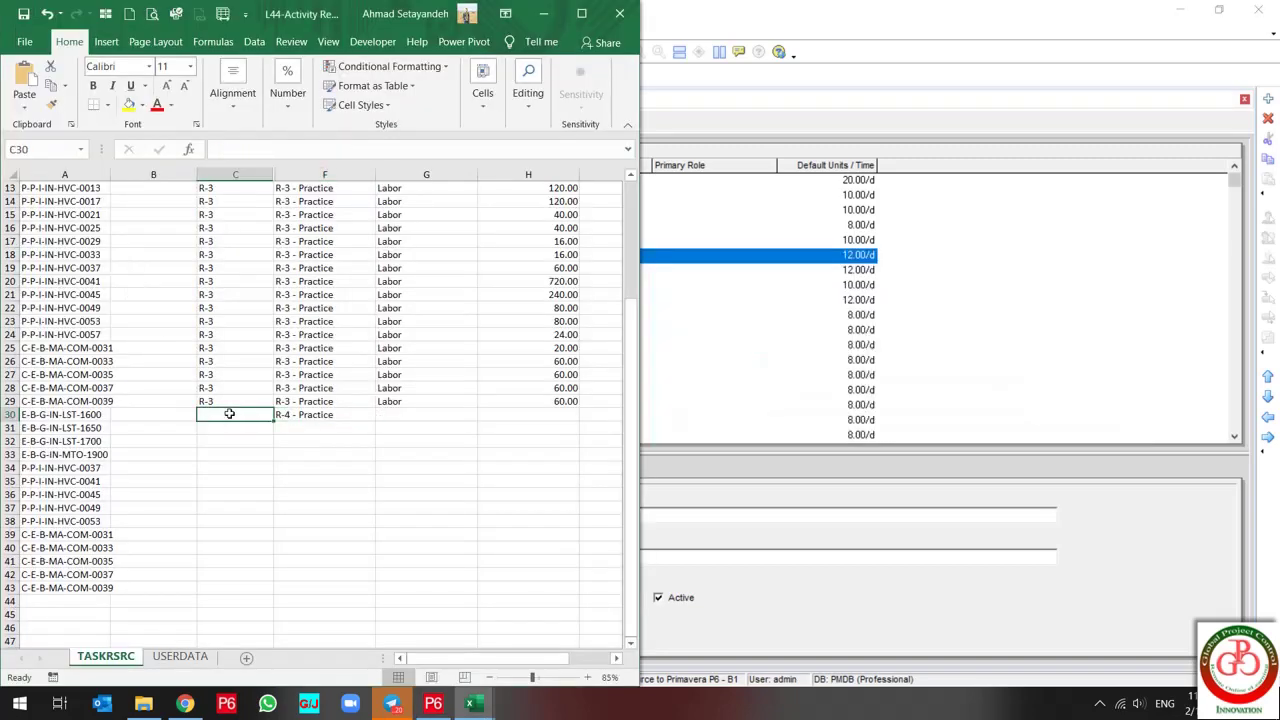
type("R-3")
- Check the resource type of R-4 in Primavera P6 and copy Labor from G29 into G30 of TASKRSRC
left_click(409, 402)
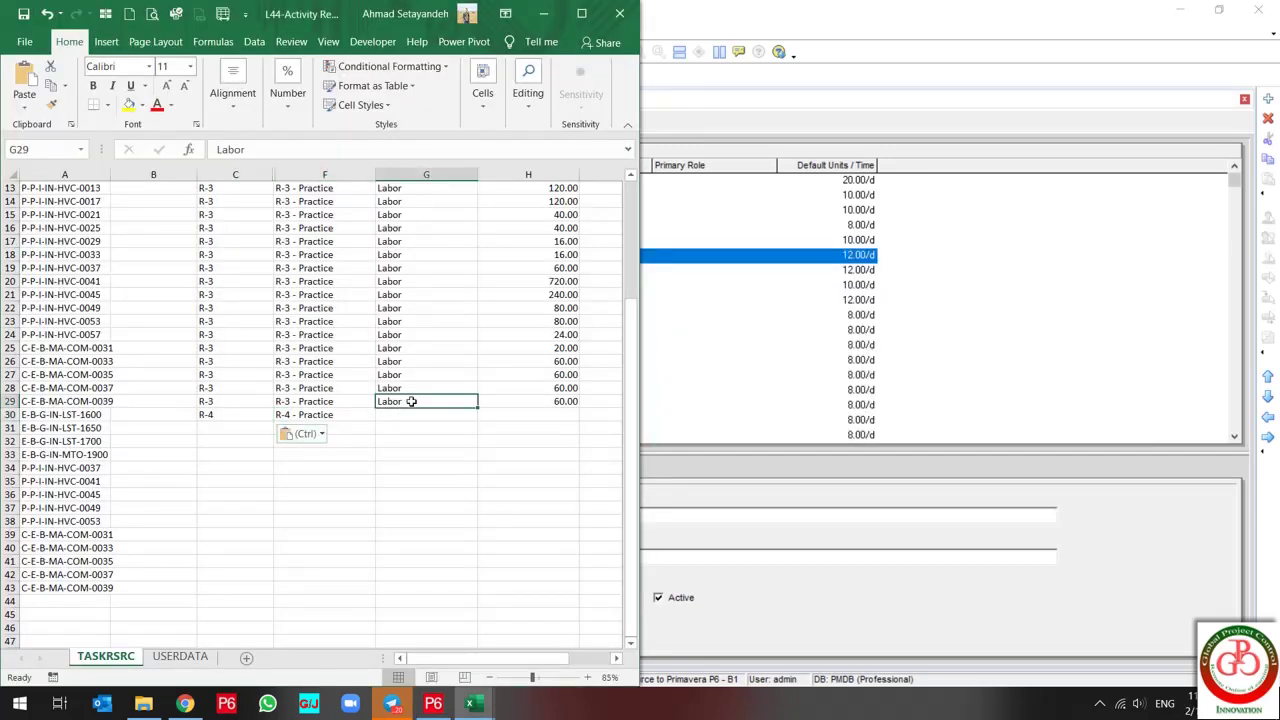
key("alt+Tab")
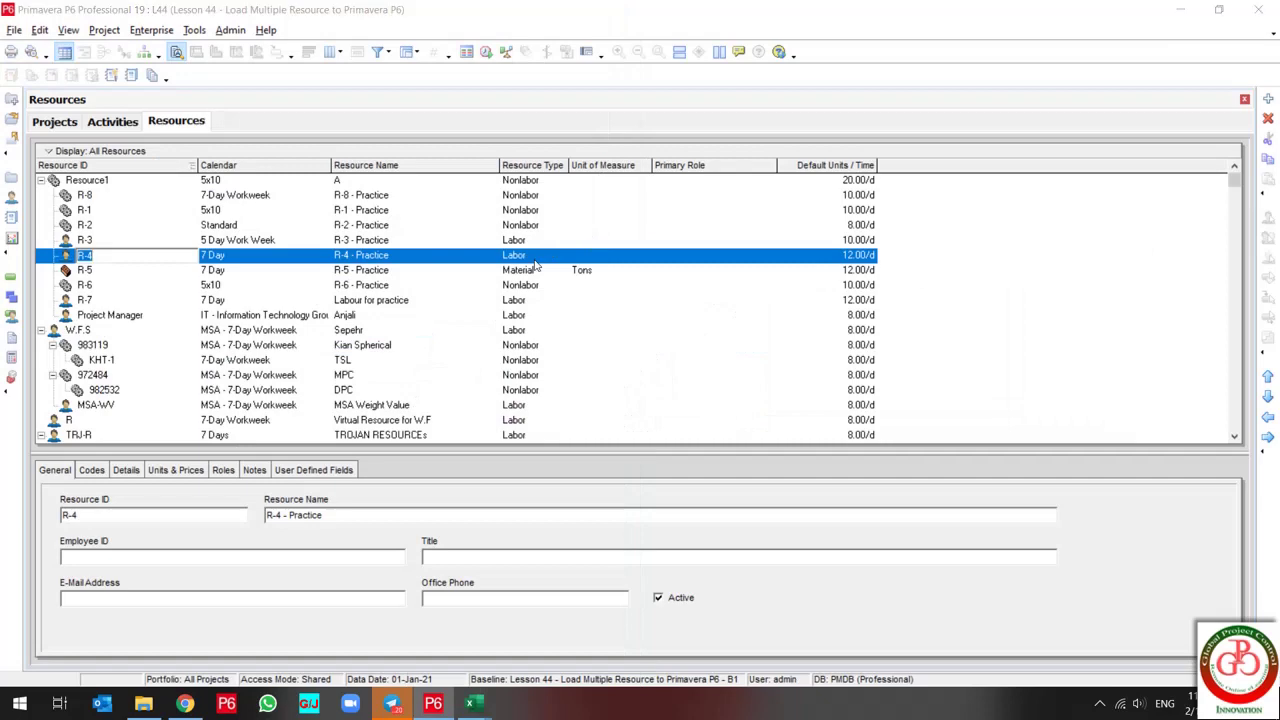
key("alt+Tab")
key("ctrl+c")
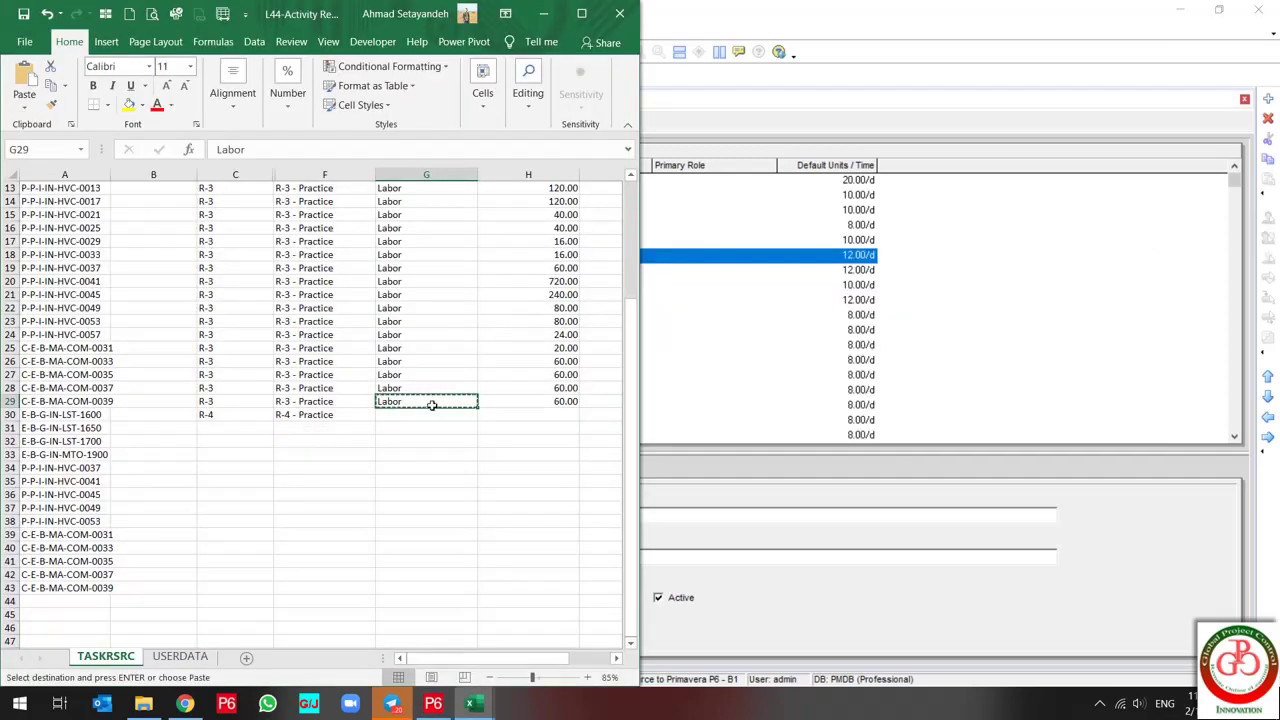
left_click(428, 414)
key("ctrl+v")
key("Right")
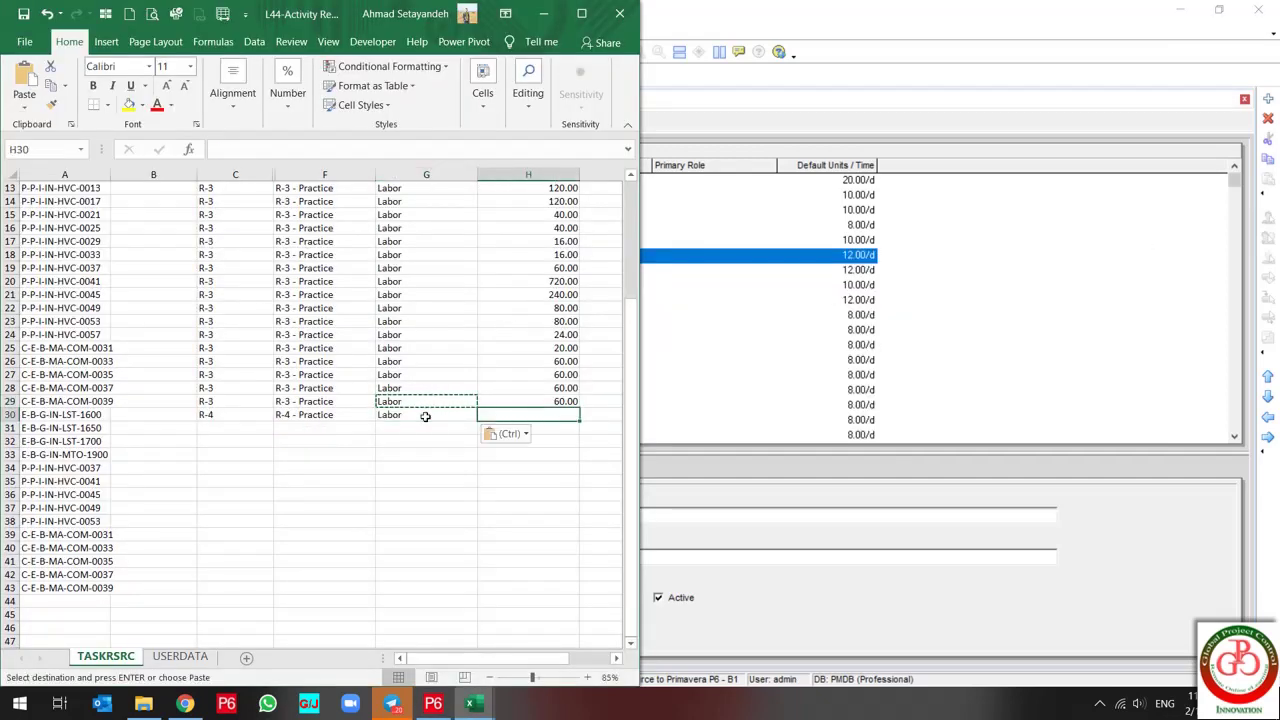
- Copy the visible R-4 Budget values from PRJ-03, paste them as values into H30:H43 of TASKRSRC, and compare the sums
key("alt+Tab")
key("Tab")
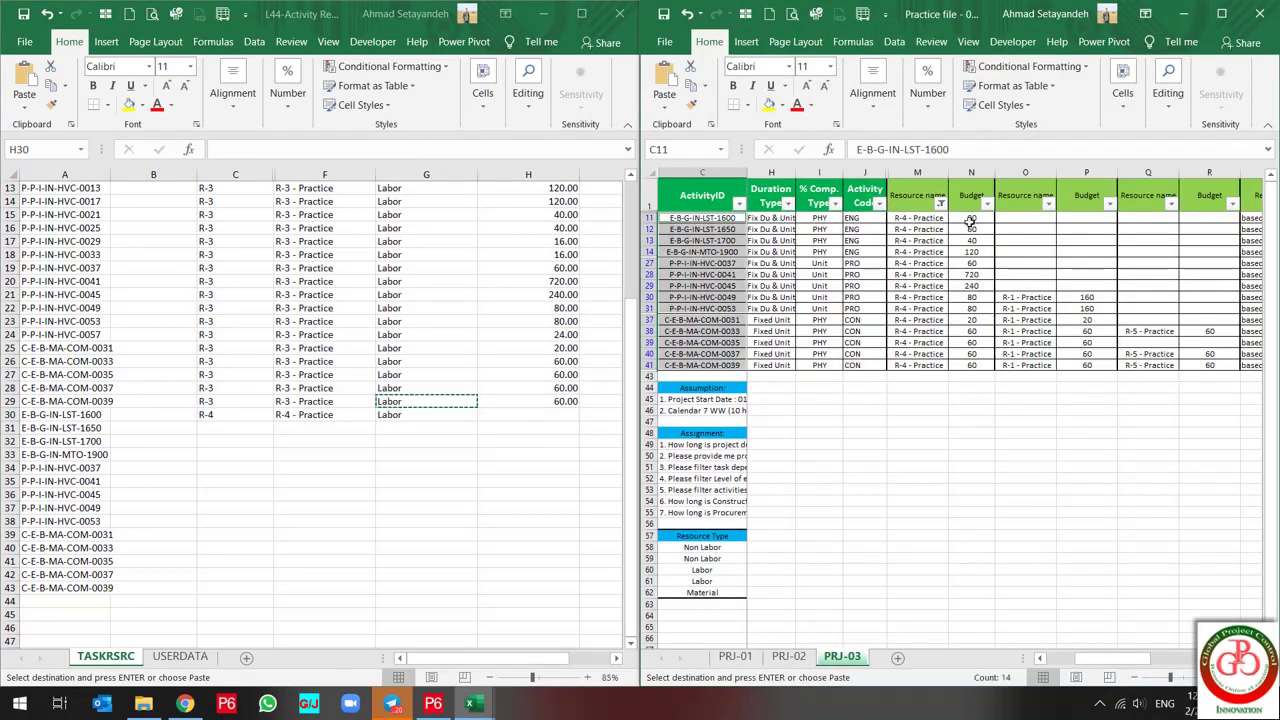
left_click_drag(965, 217, 965, 364)
left_click(1006, 381)
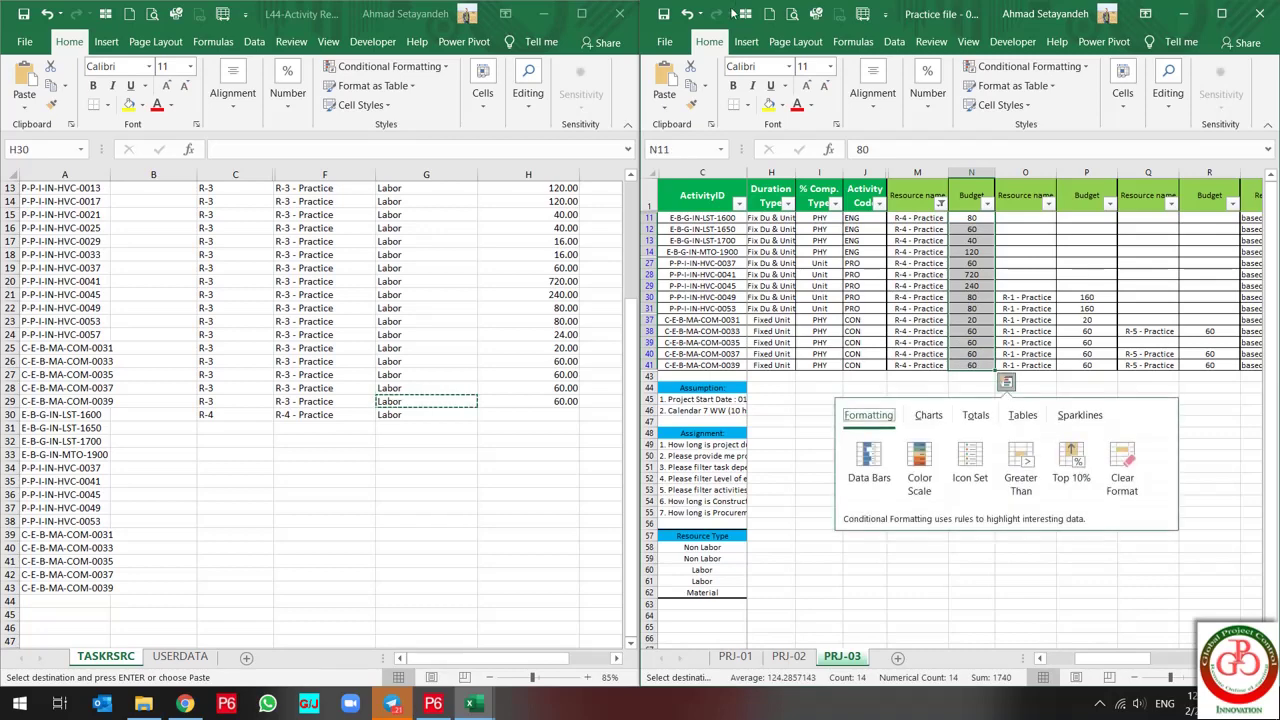
key("Escape")
key("ctrl+c")
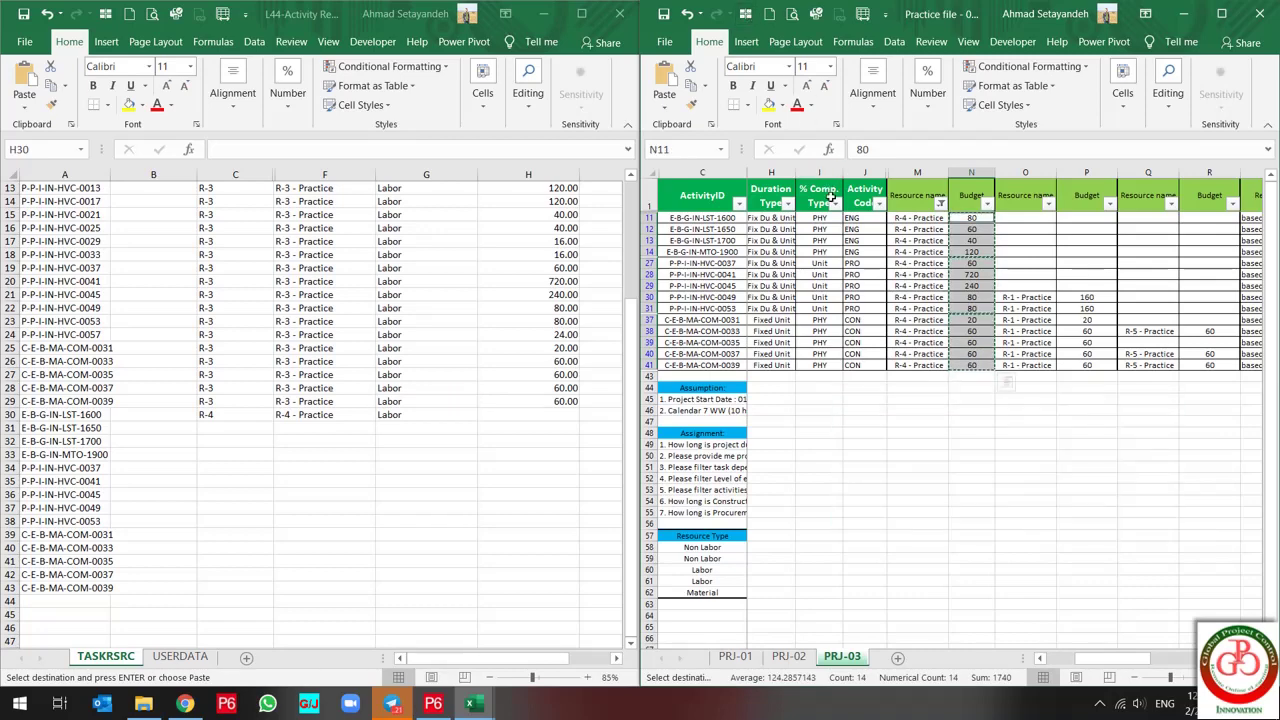
key("alt+Tab")
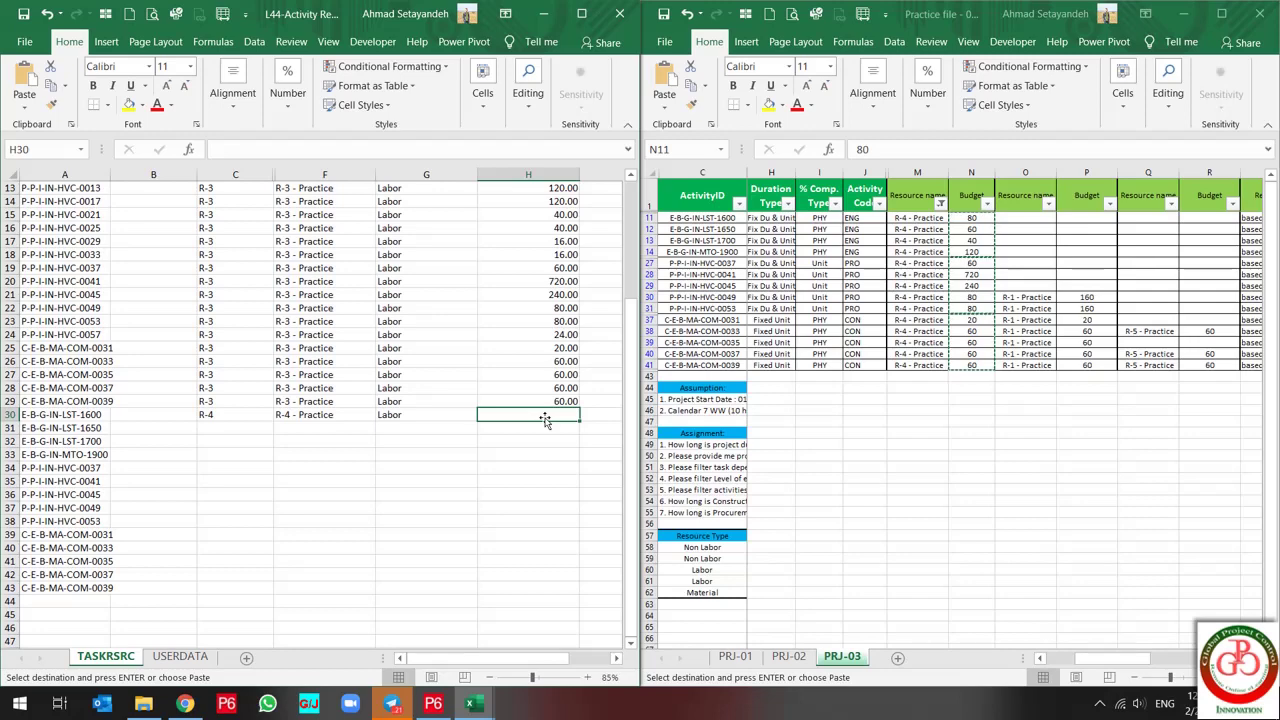
right_click(547, 415)
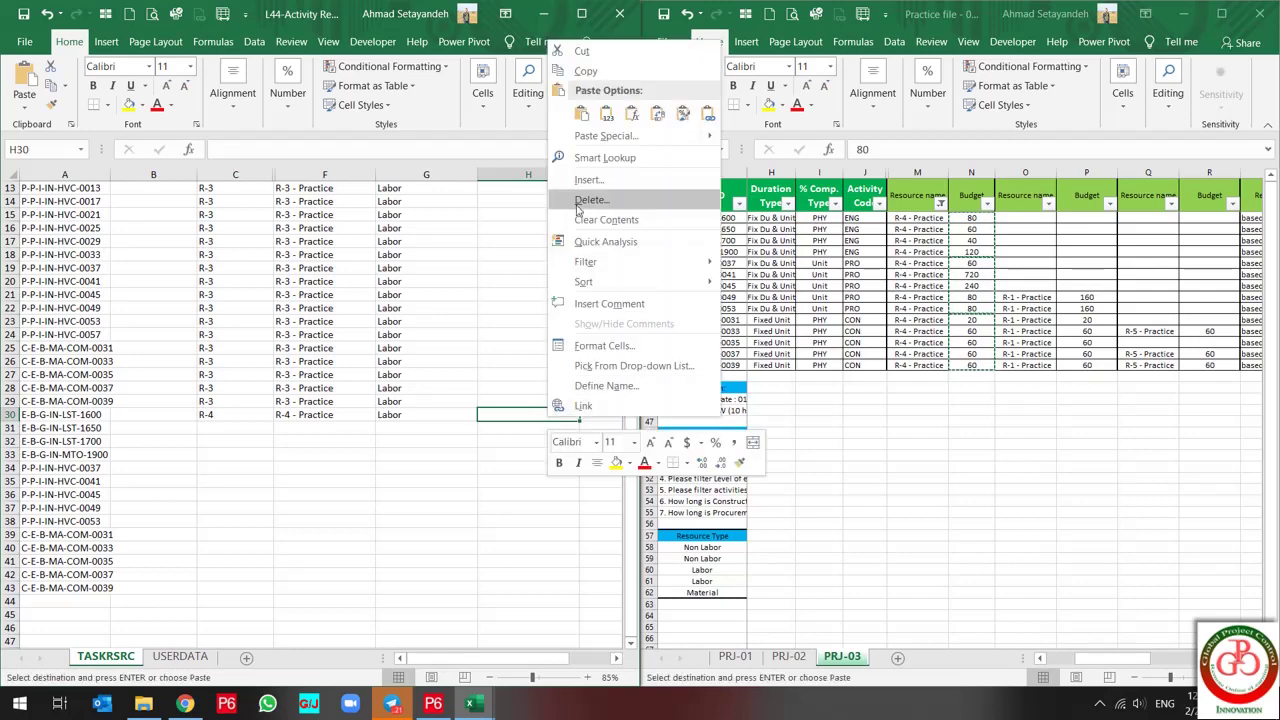
left_click(607, 110)
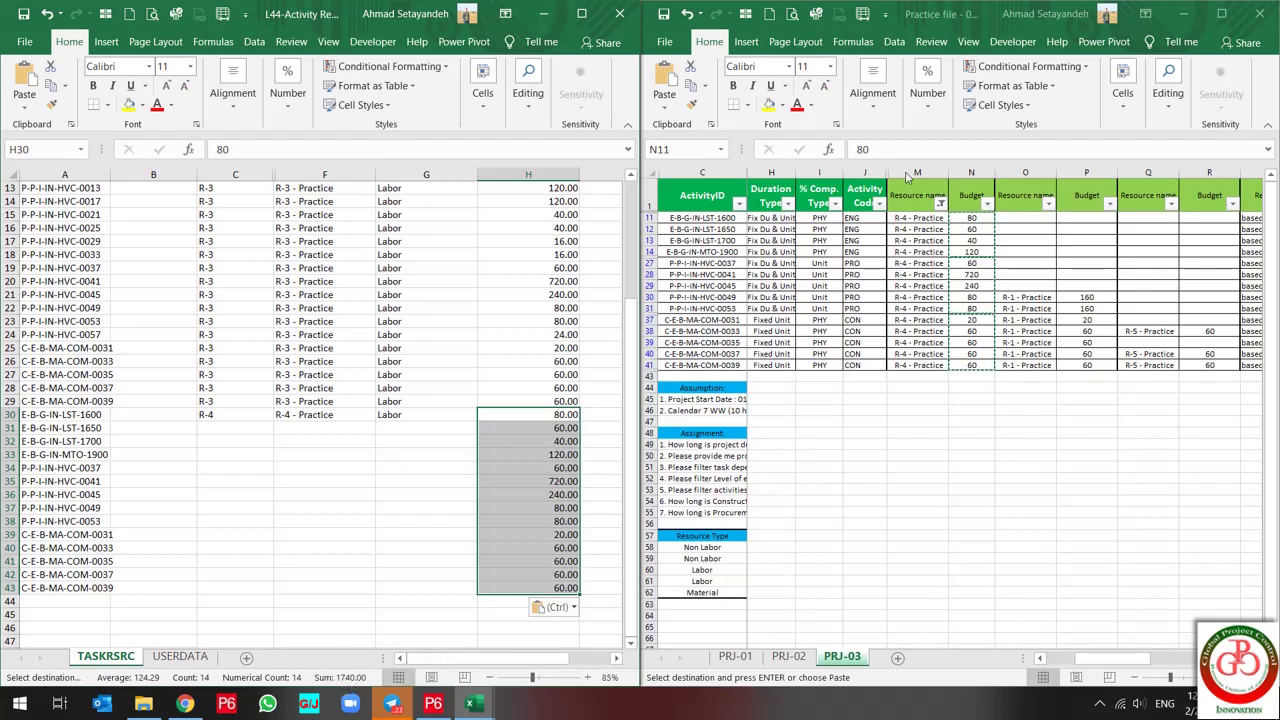
left_click(980, 173)
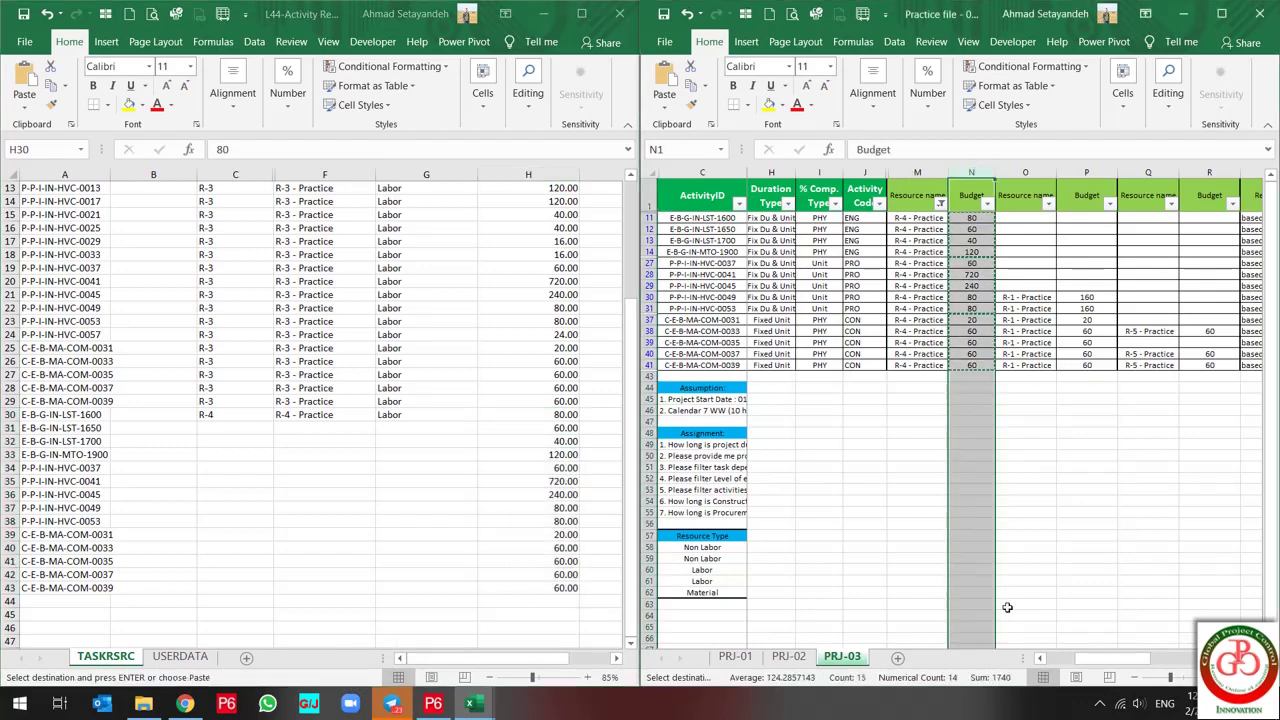
- Copy the R-4 resource ID, name and type from C30:G30 down through row 43 of TASKRSRC
left_click(337, 445)
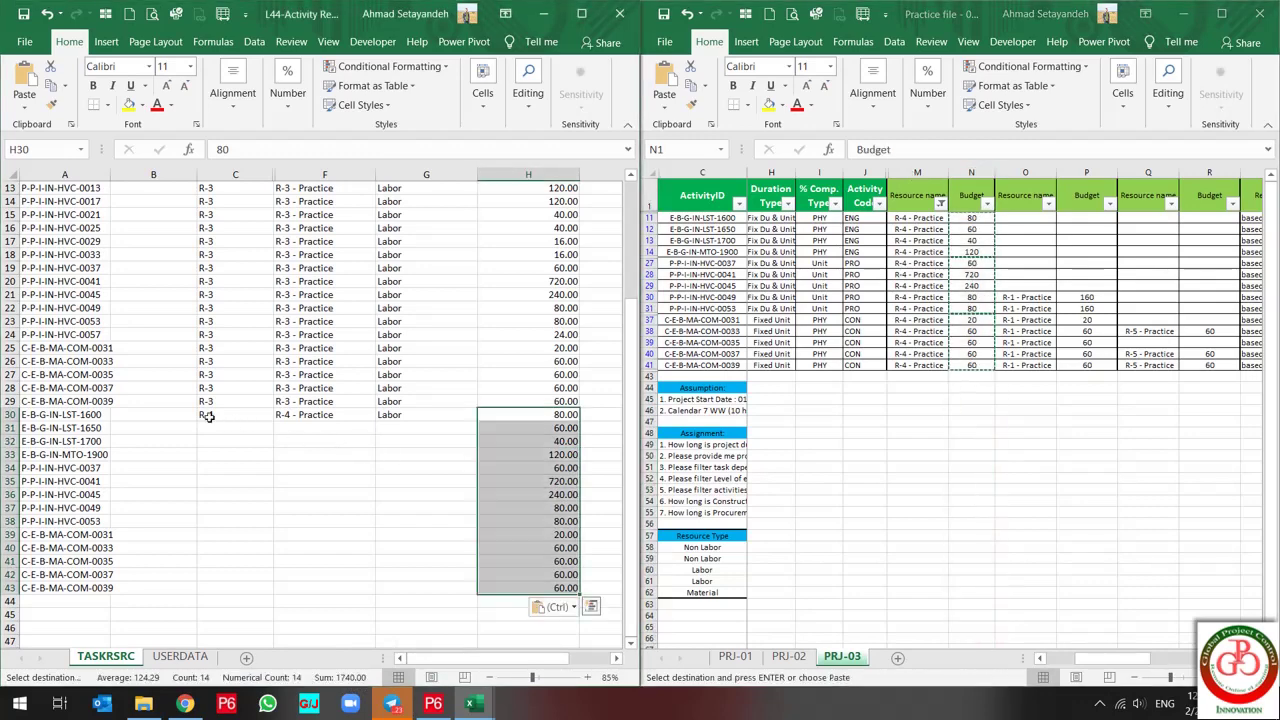
left_click_drag(212, 414, 437, 418)
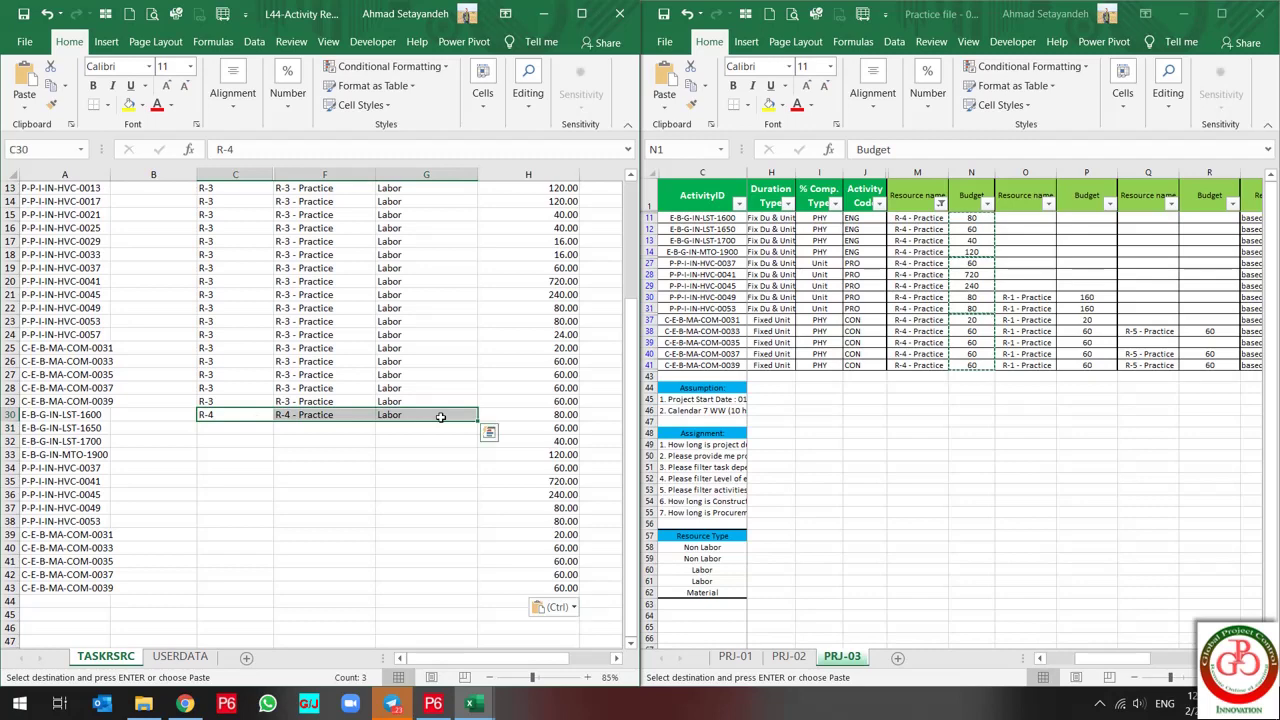
key("ctrl+c")
left_click_drag(245, 430, 412, 587)
key("ctrl+v")
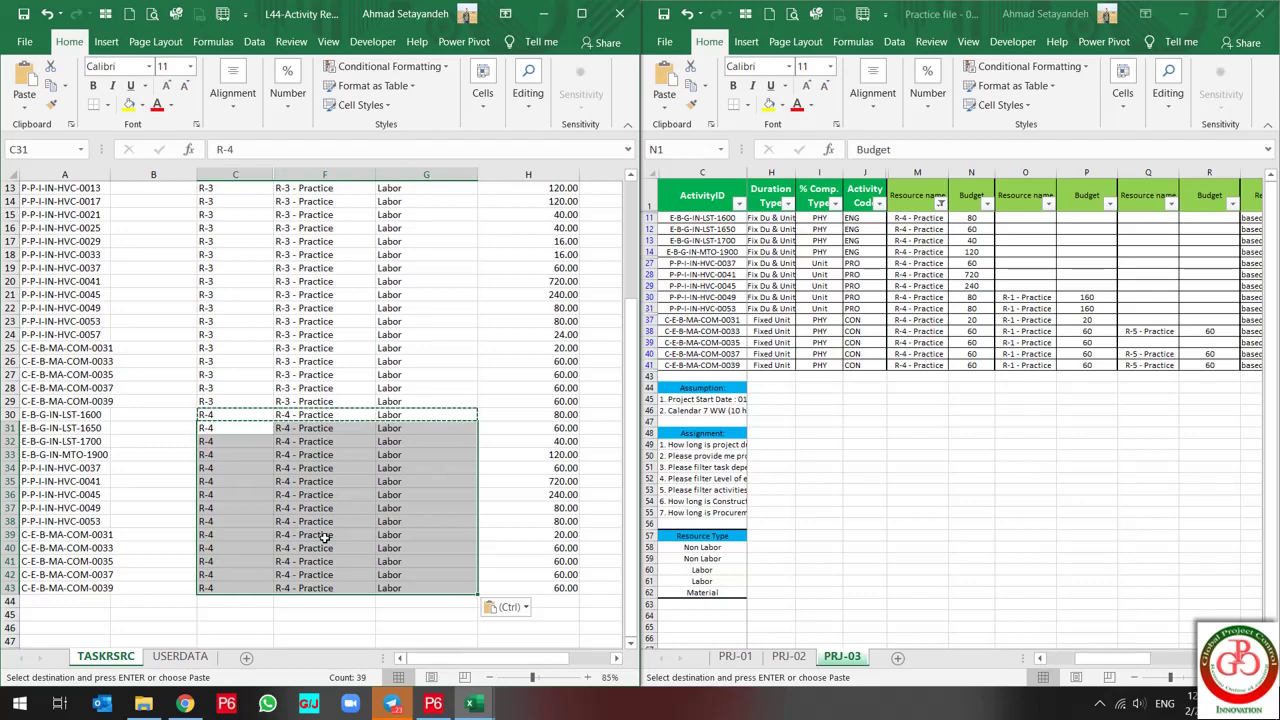
- Clear the R-4 - Practice filter in PRJ-03 and hide its Resource name and Budget columns (M and N)
left_click(971, 172)
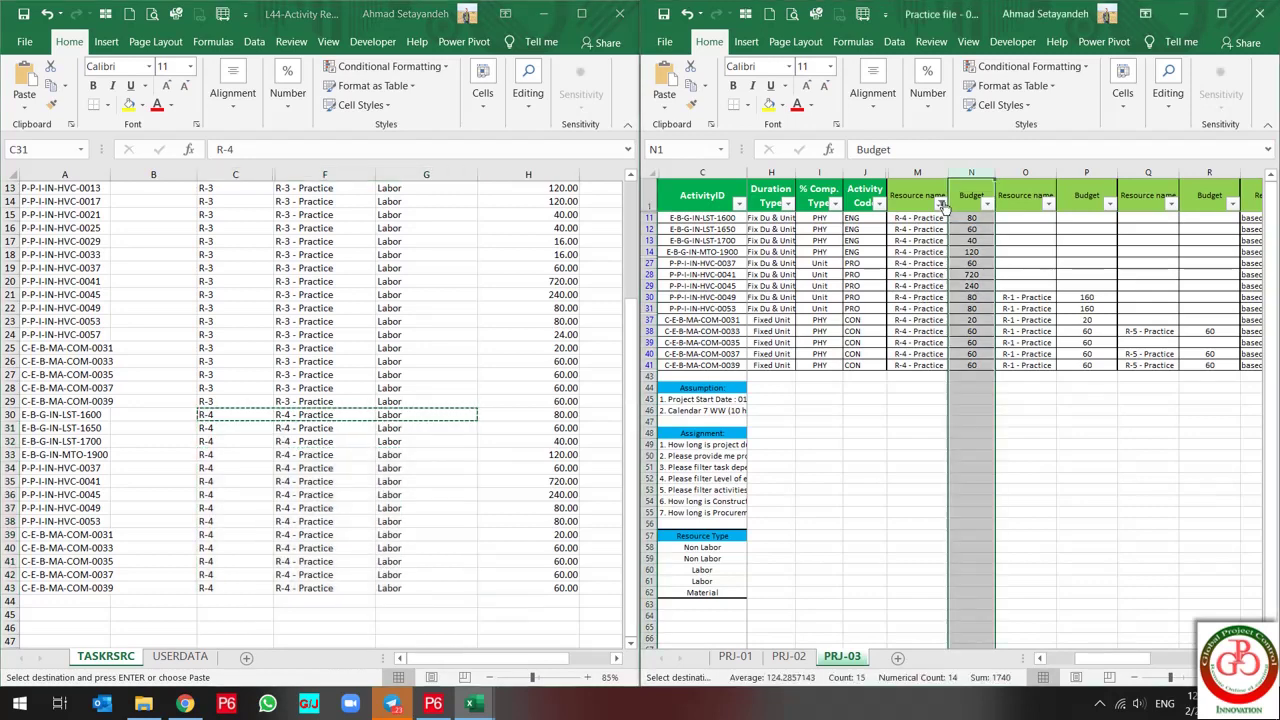
left_click(940, 203)
left_click(884, 307)
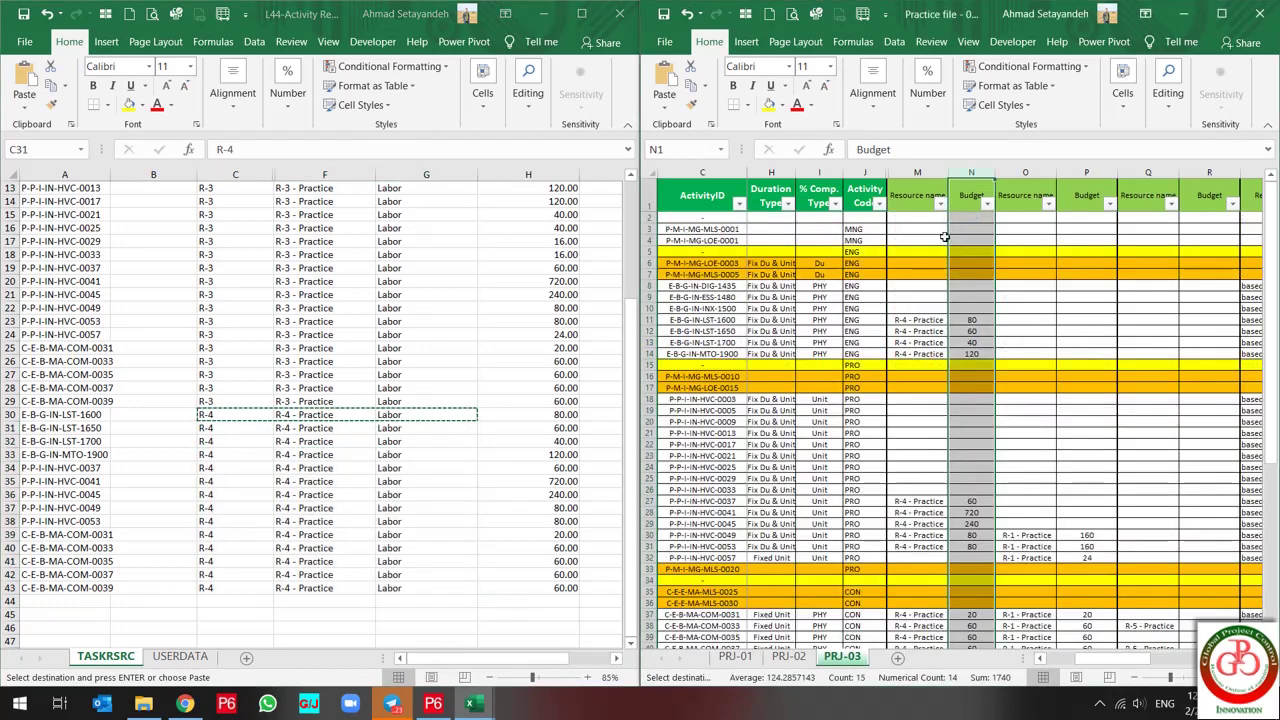
left_click(968, 223)
left_click_drag(971, 172, 932, 172)
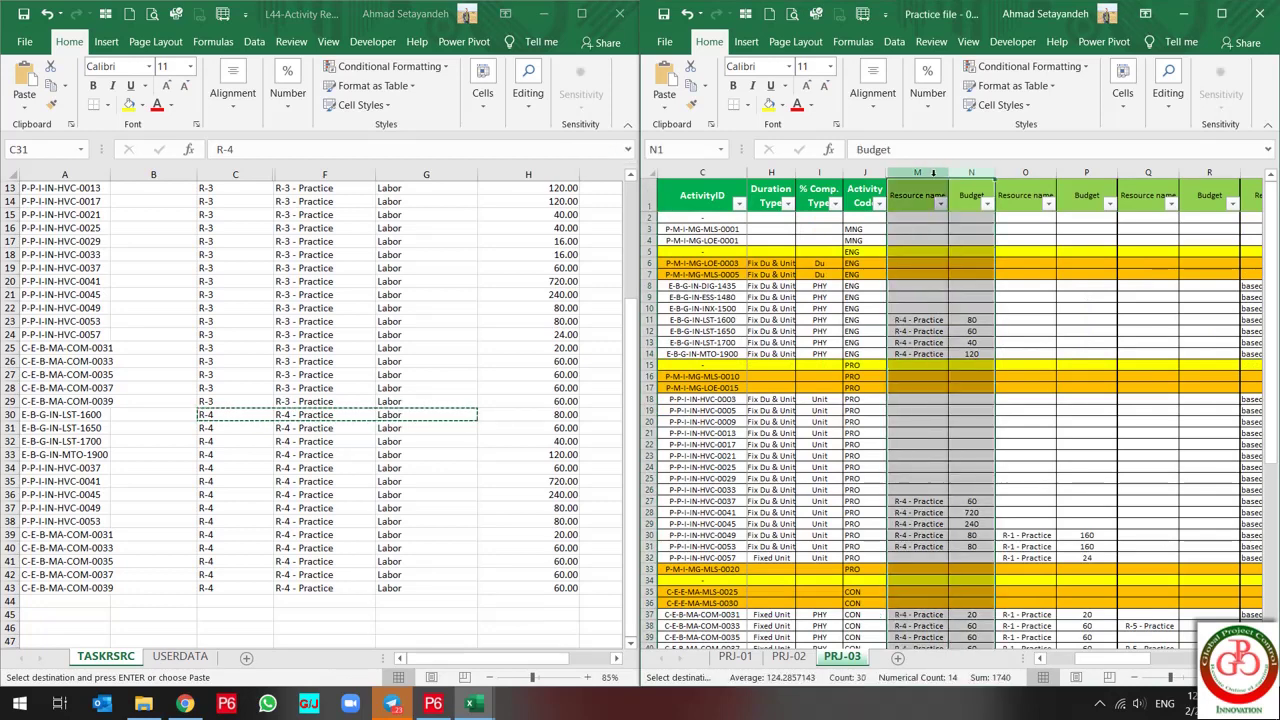
right_click(932, 175)
left_click(971, 396)
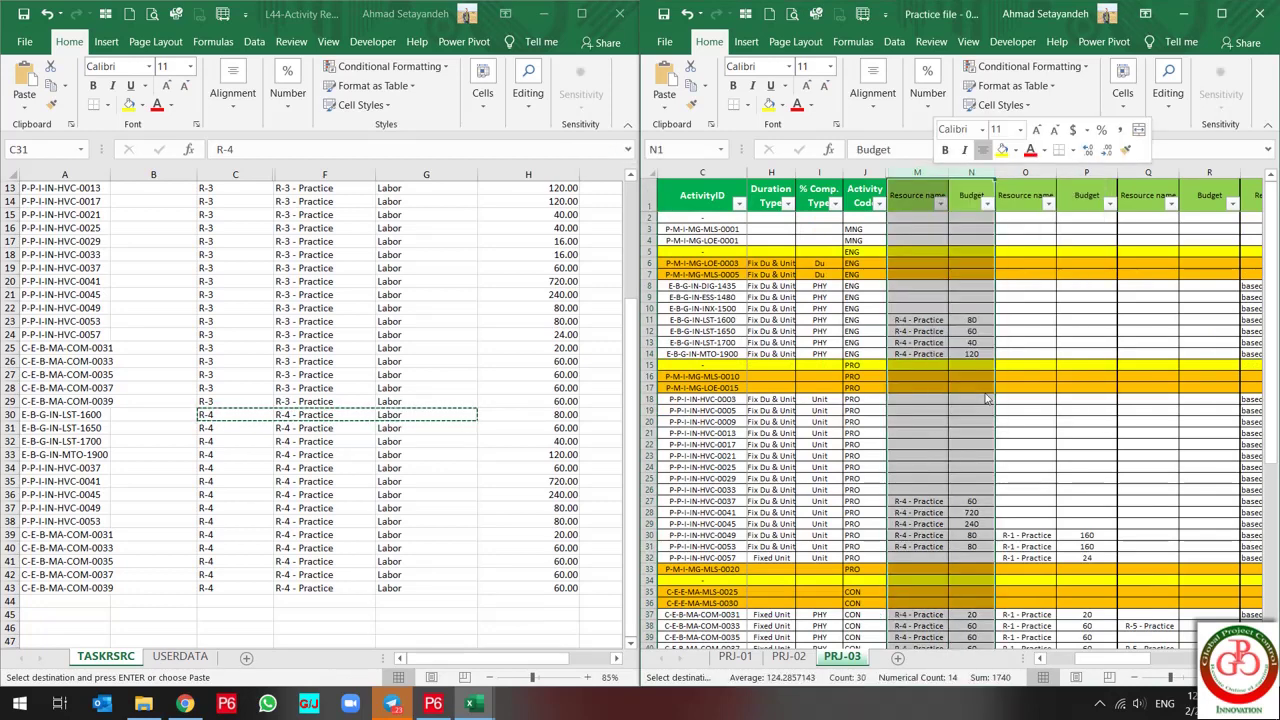
left_click(936, 225)
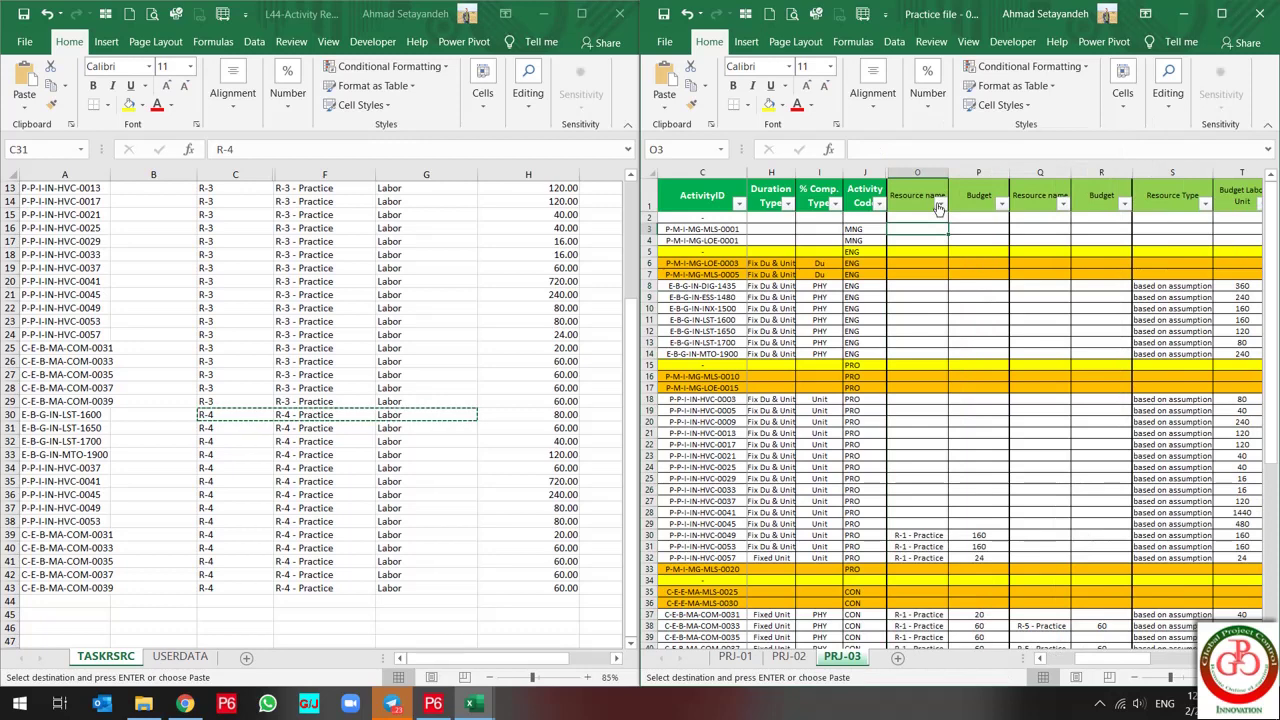
- Filter the Resource name column O in PRJ-03 to R-1 - Practice by excluding the blanks
left_click(939, 204)
left_click(795, 416)
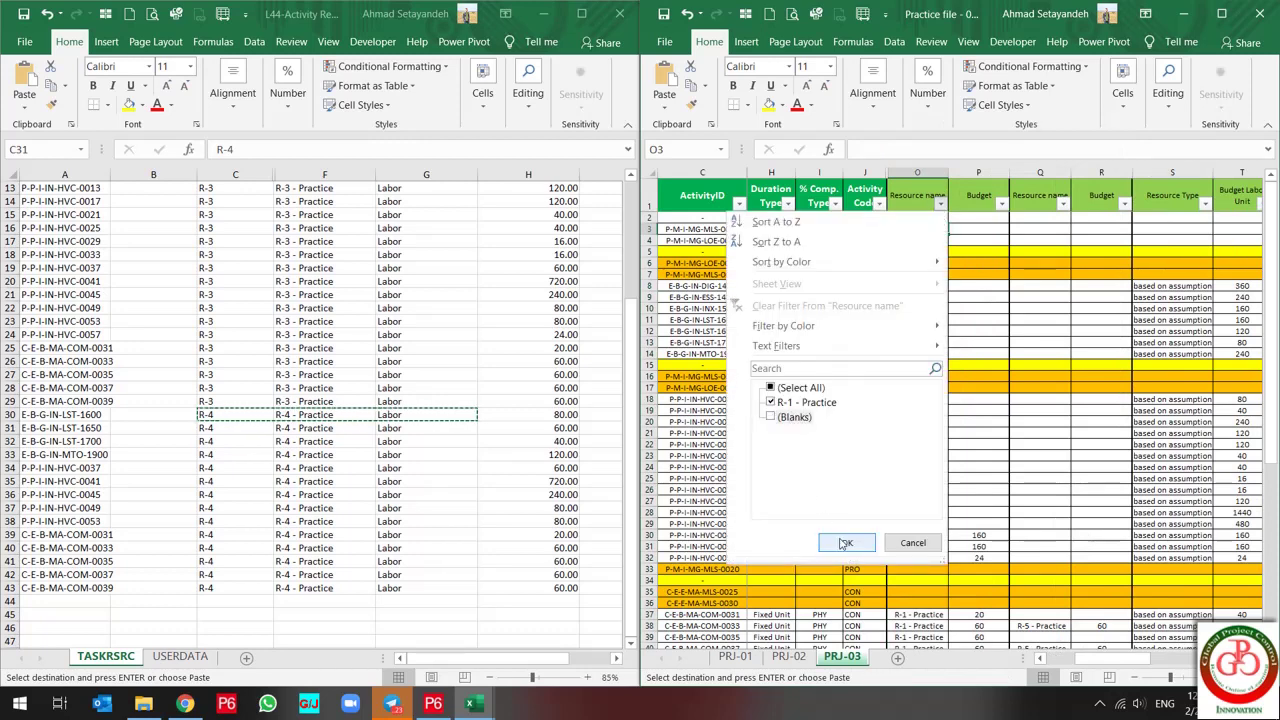
left_click(846, 542)
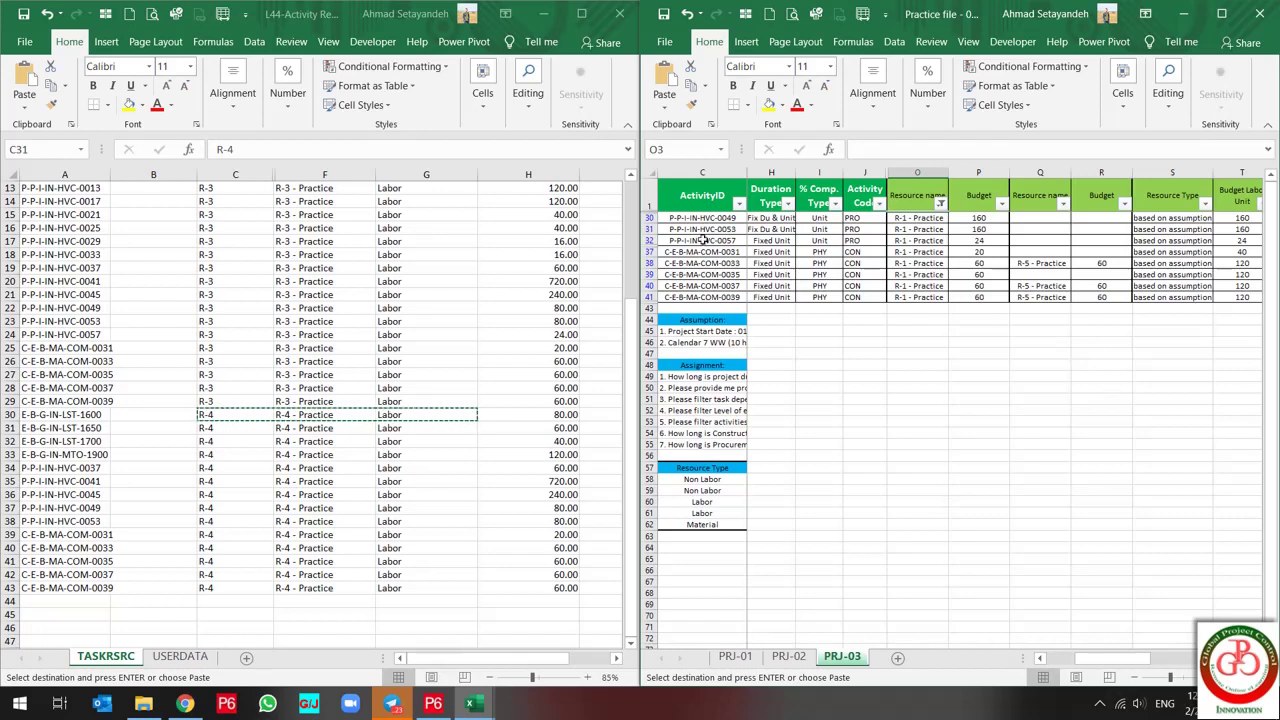
- Copy the activity IDs filtered for R-1 - Practice and paste them as values into A44:A51 of TASKRSRC
left_click_drag(703, 217, 704, 296)
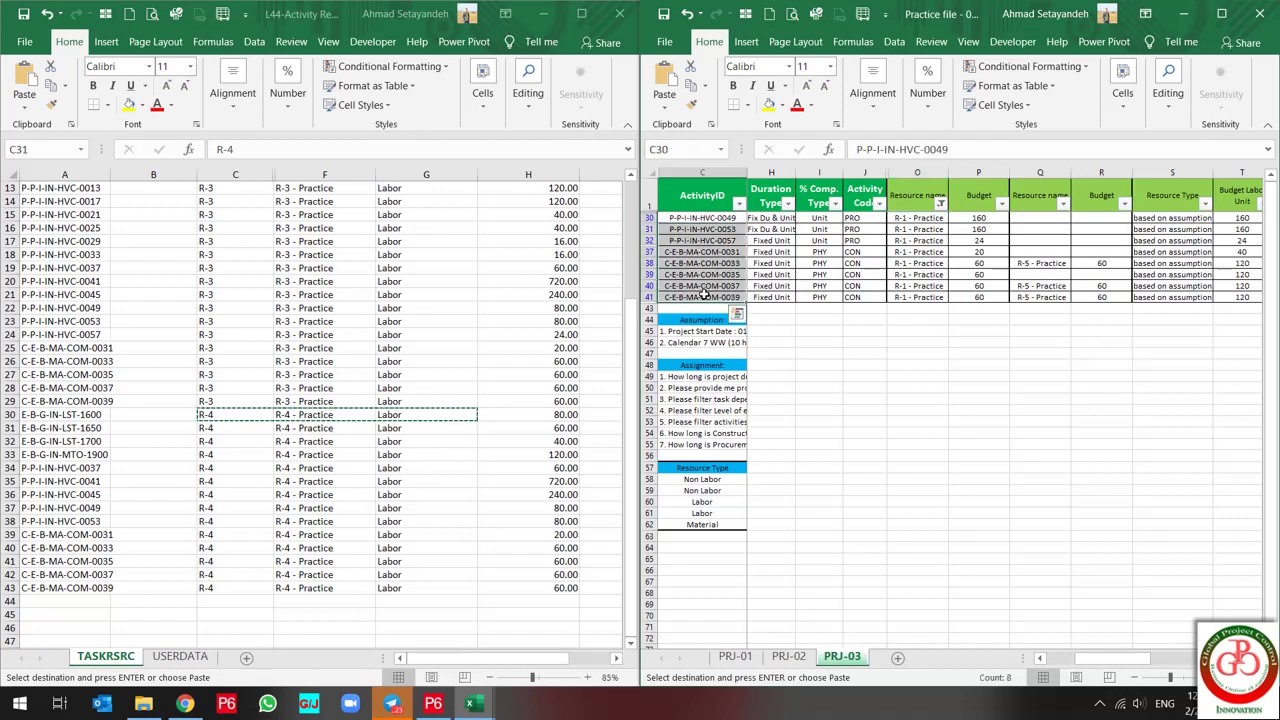
key("ctrl+c")
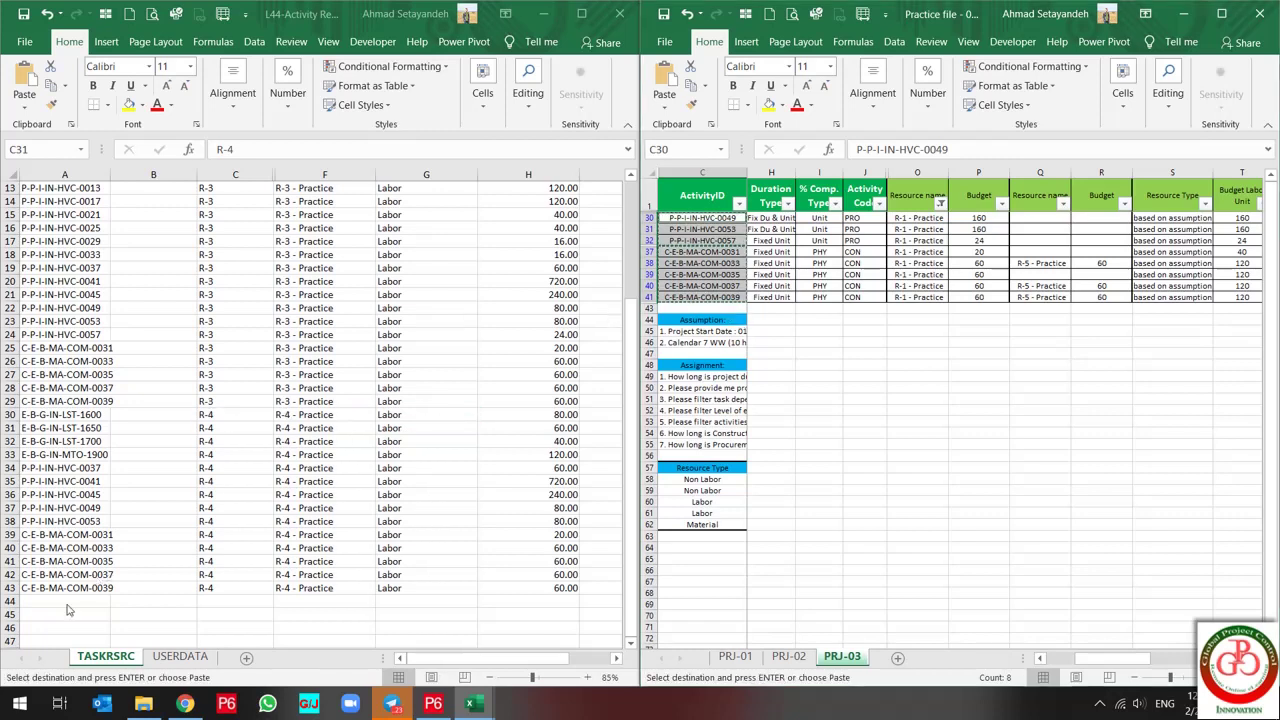
left_click(57, 600)
key("shift+Down")
key("shift+Down")
key("shift+Down")
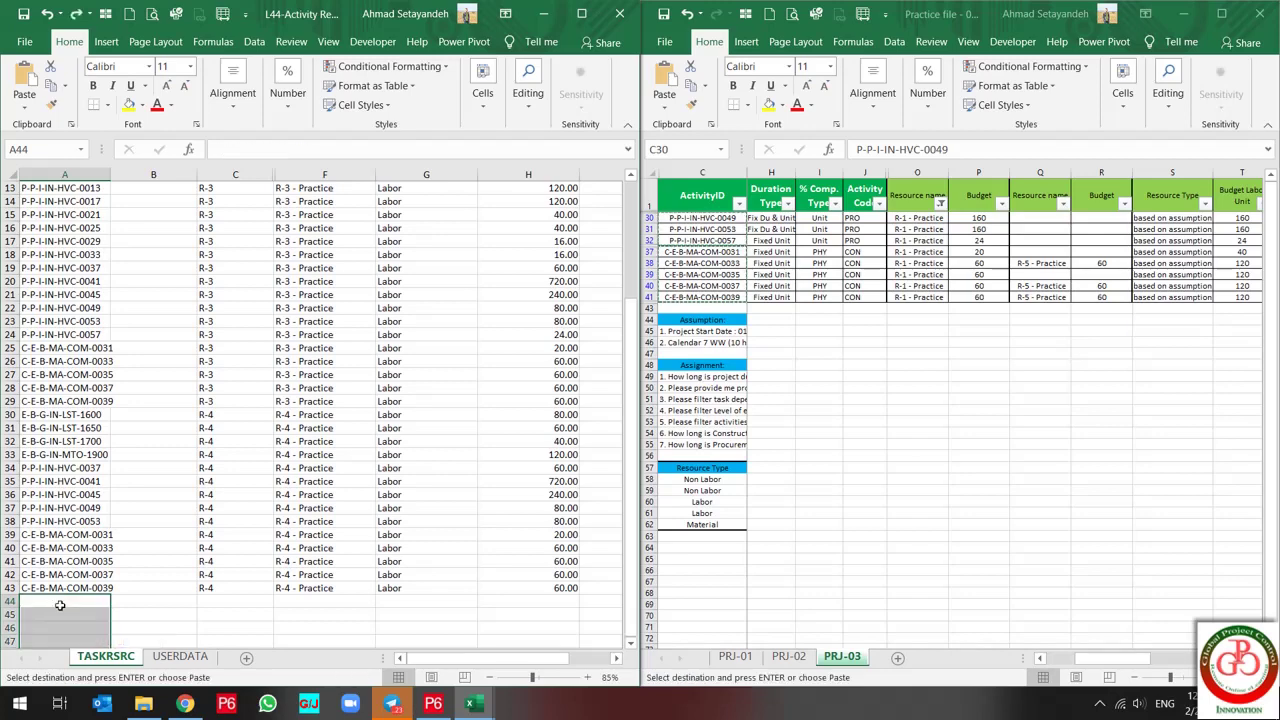
key("ctrl+alt+v")
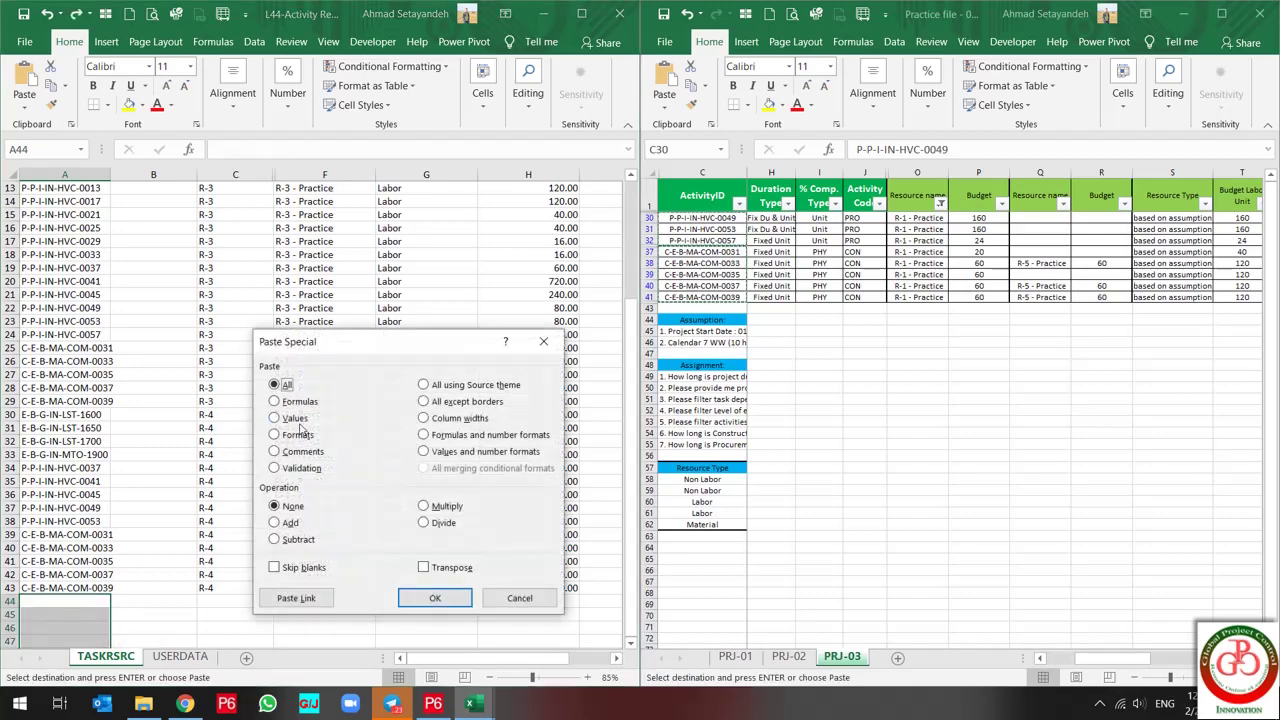
key("v")
key("Return")
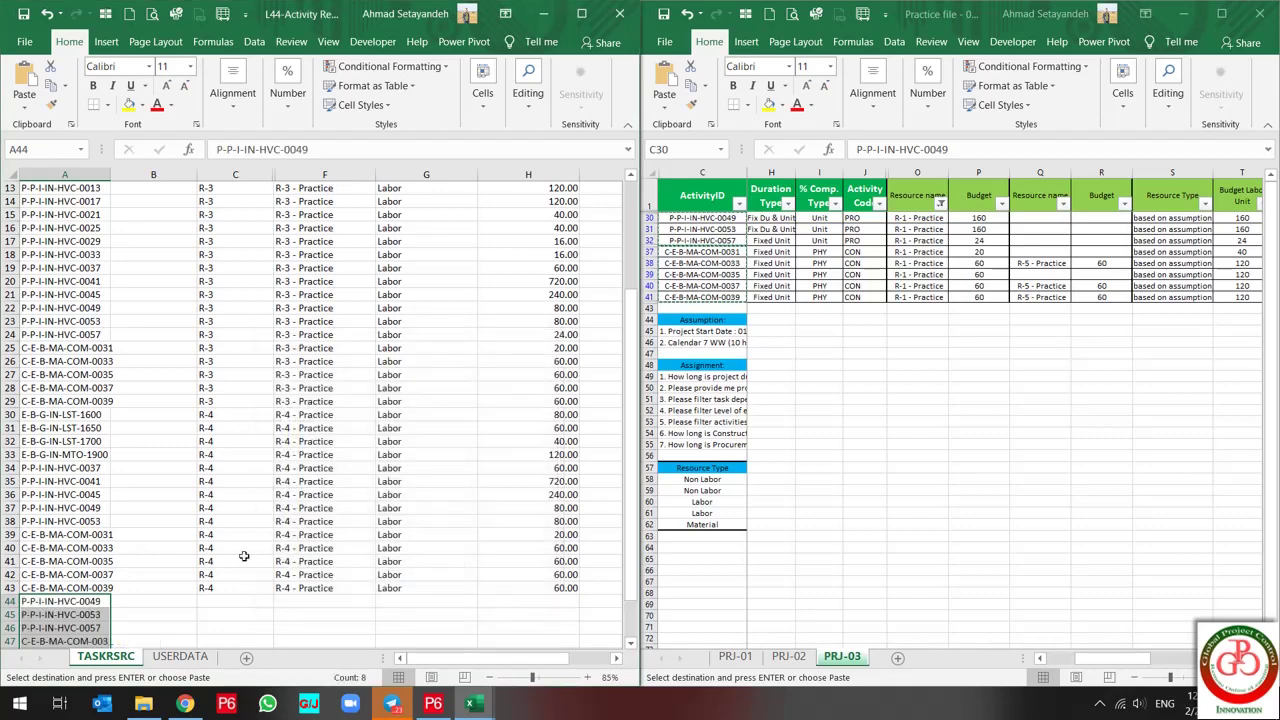
scroll(243, 557, "down", 3)
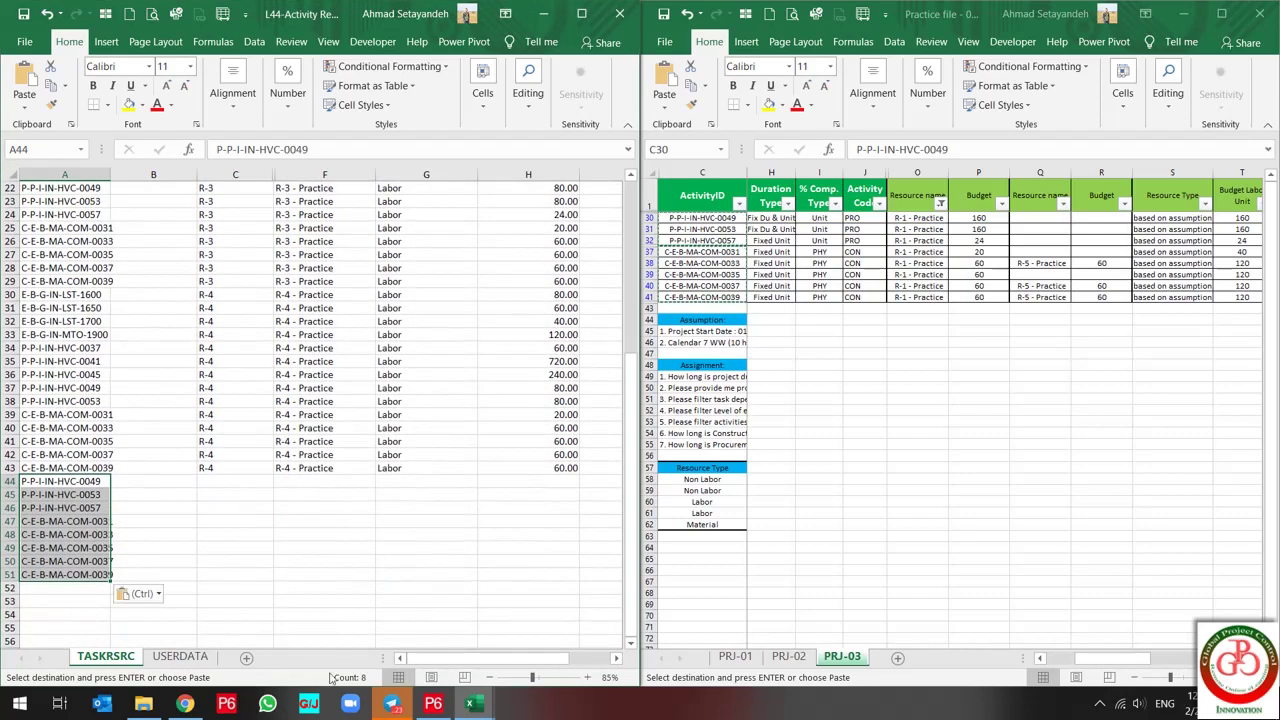
- Copy the resource ID R-1 from the Primavera P6 Resources list into C44 of TASKRSRC
left_click(433, 703)
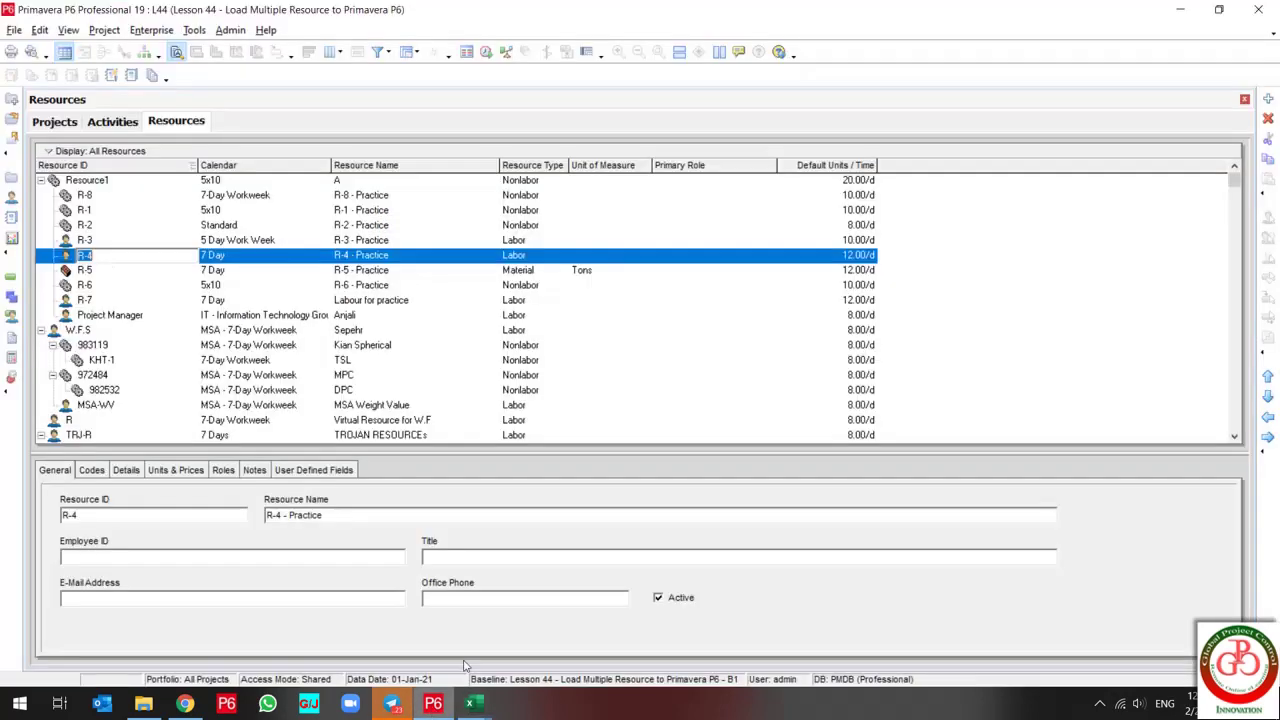
left_click(111, 213)
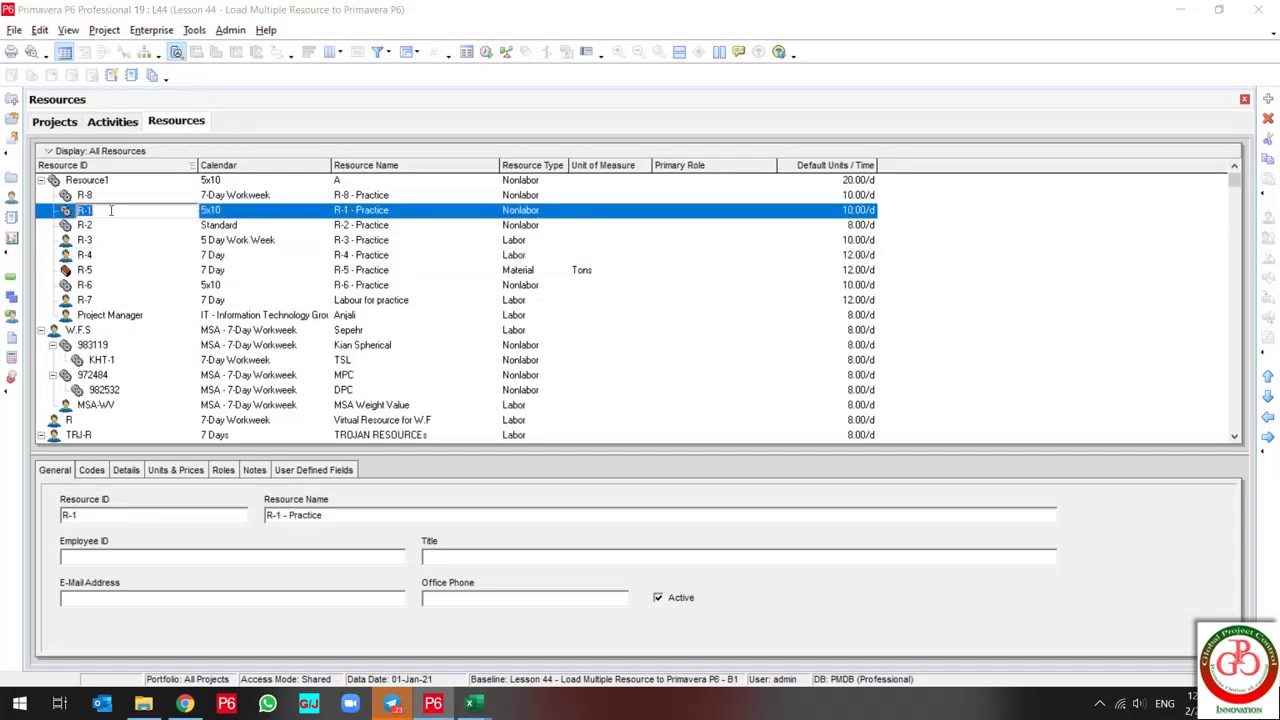
key("alt+Tab")
left_click(227, 483)
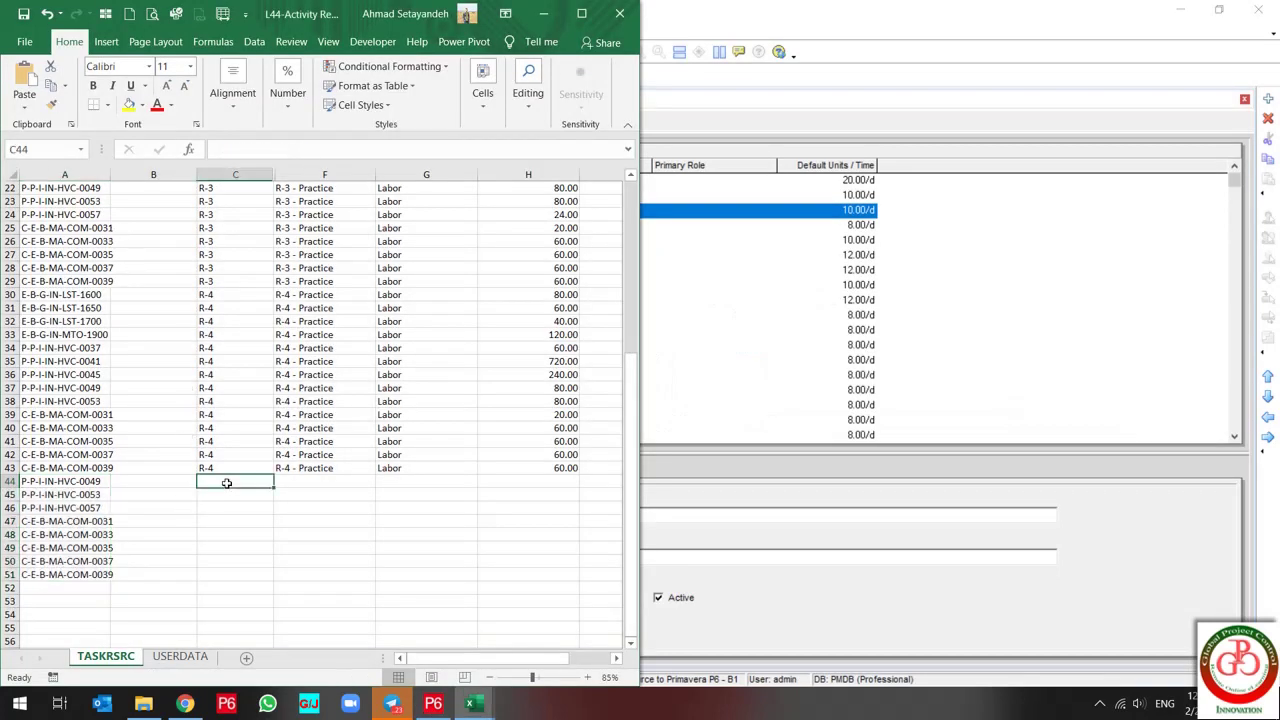
key("ctrl+v")
- Copy the resource name R-1 - Practice from the Primavera P6 Resources list into F44 of TASKRSRC
key("alt+Tab")
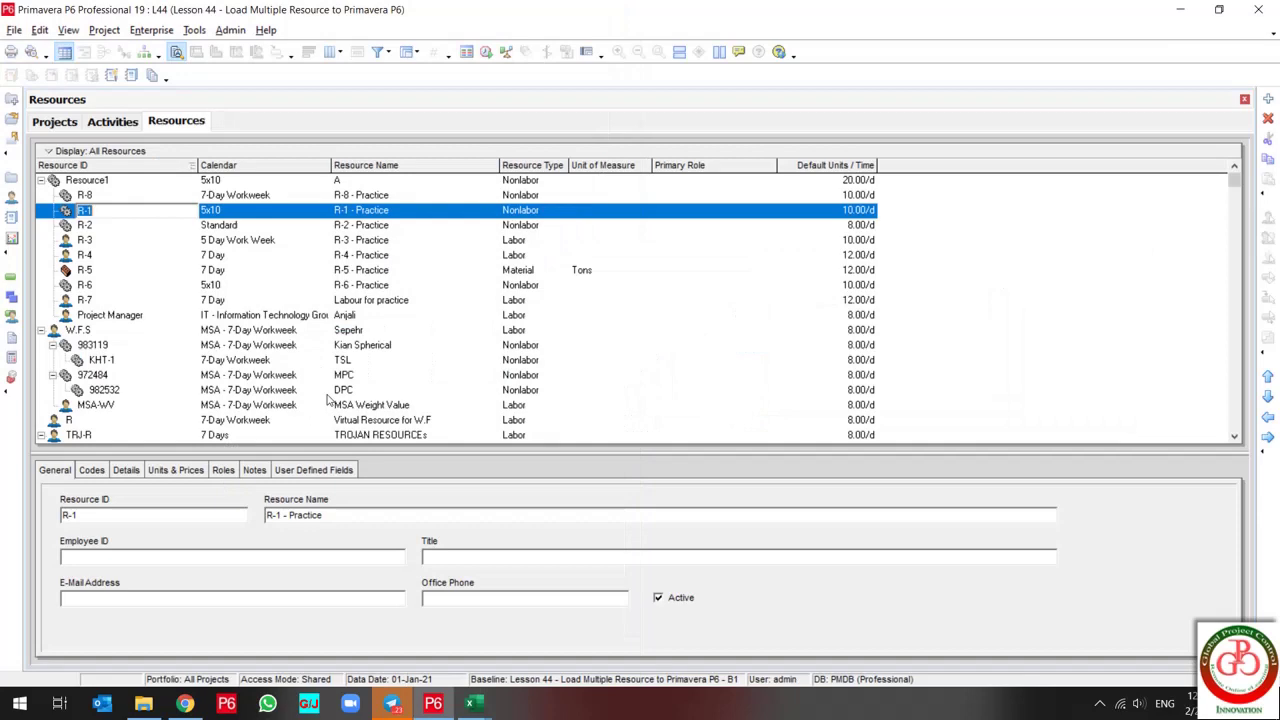
left_click(403, 215)
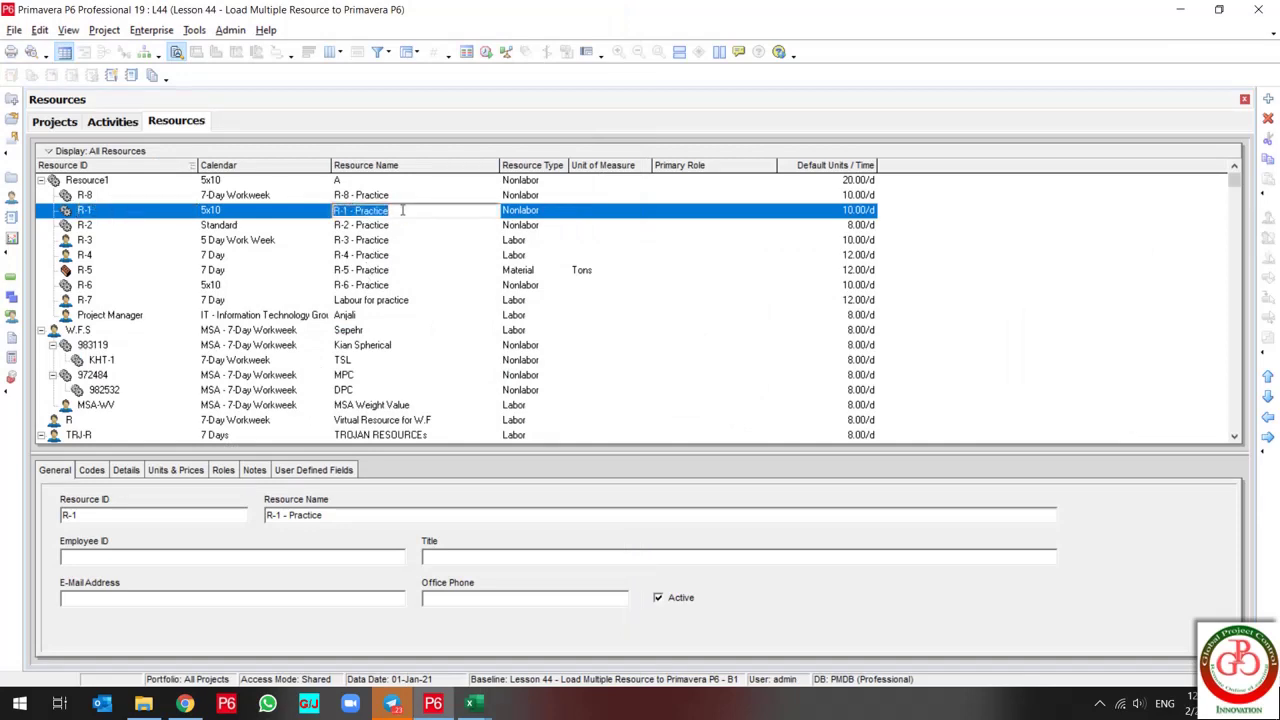
key("alt+Tab")
left_click(326, 482)
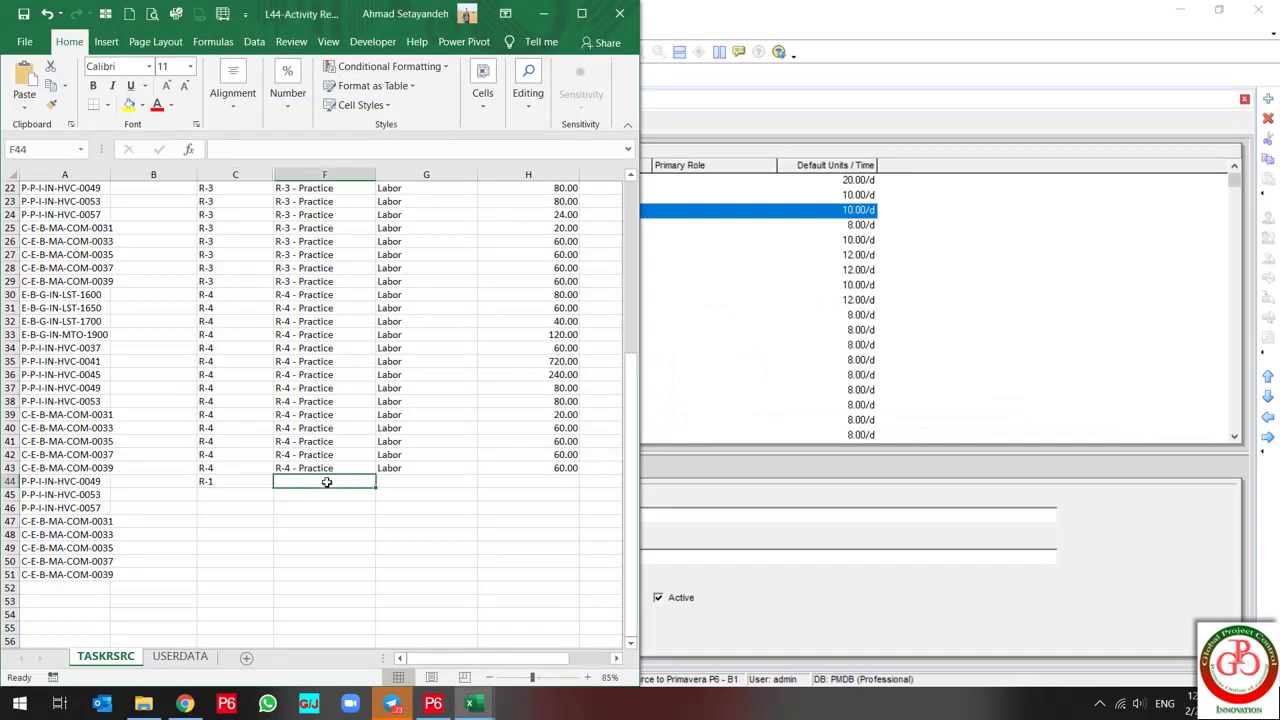
key("ctrl+v")
- Check the resource type of R-1 in Primavera P6 and enter nonlabor in G44 of TASKRSRC
key("alt+Tab")
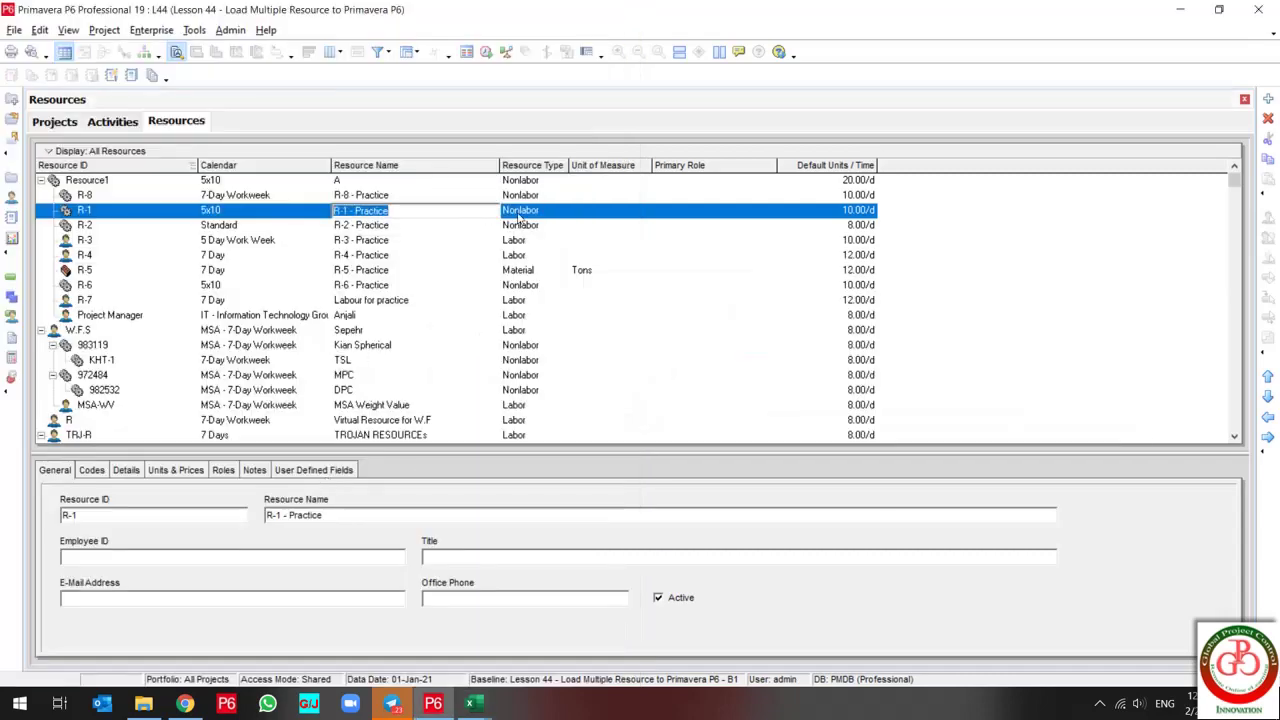
key("alt+Tab")
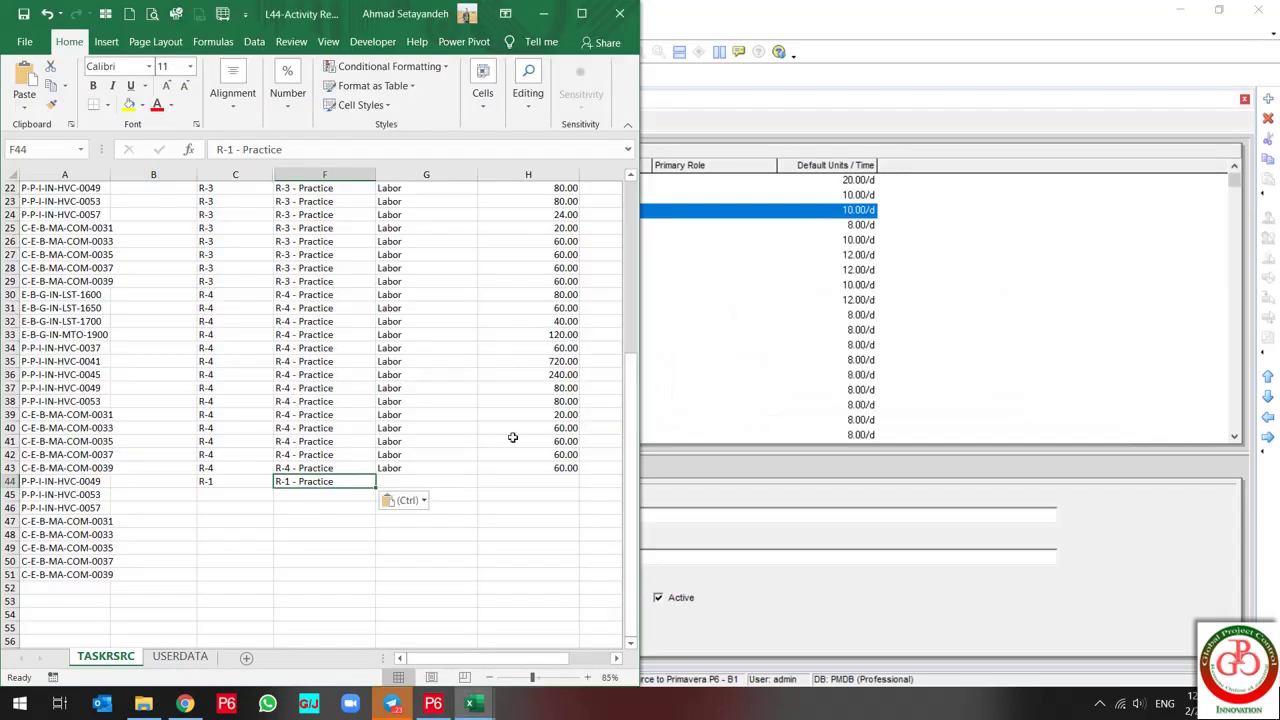
left_click(425, 484)
type("nonlabor")
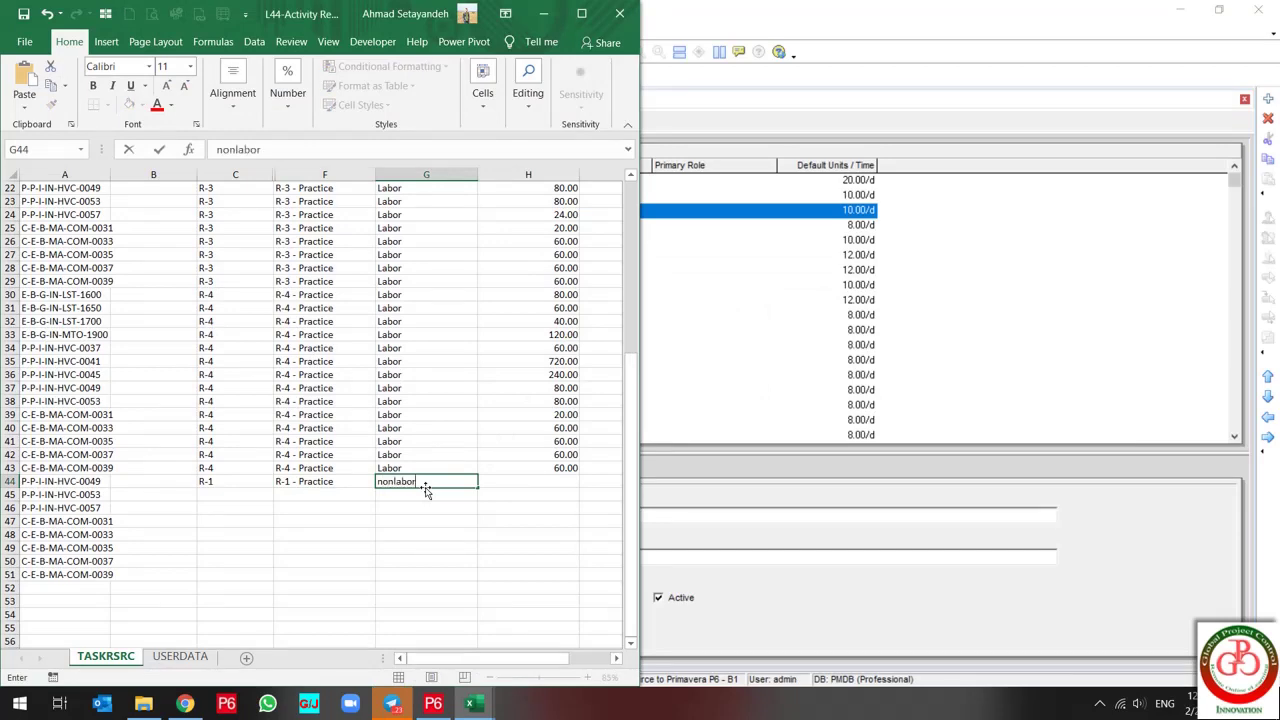
key("Return")
- Copy the filtered R-1 - Practice budgets from column P of PRJ-03 and paste them as values into H44:H51 of TASKRSRC
key("alt+Tab")
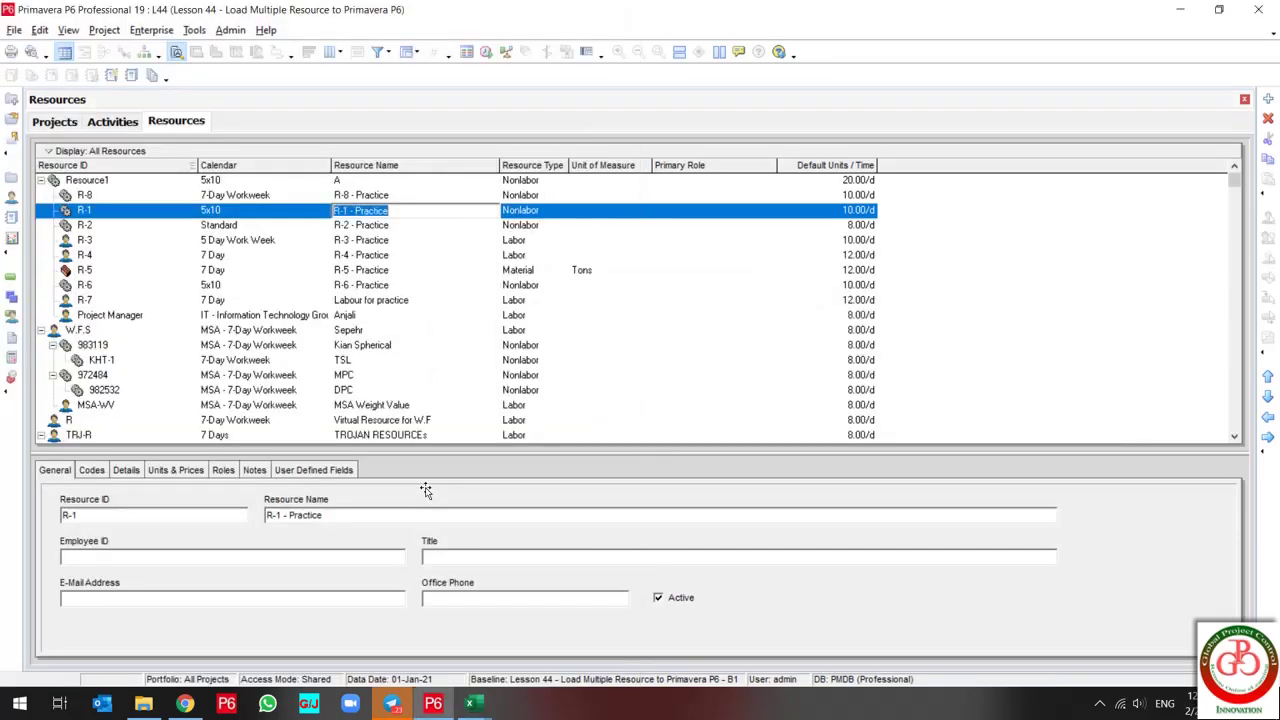
key("alt+Tab")
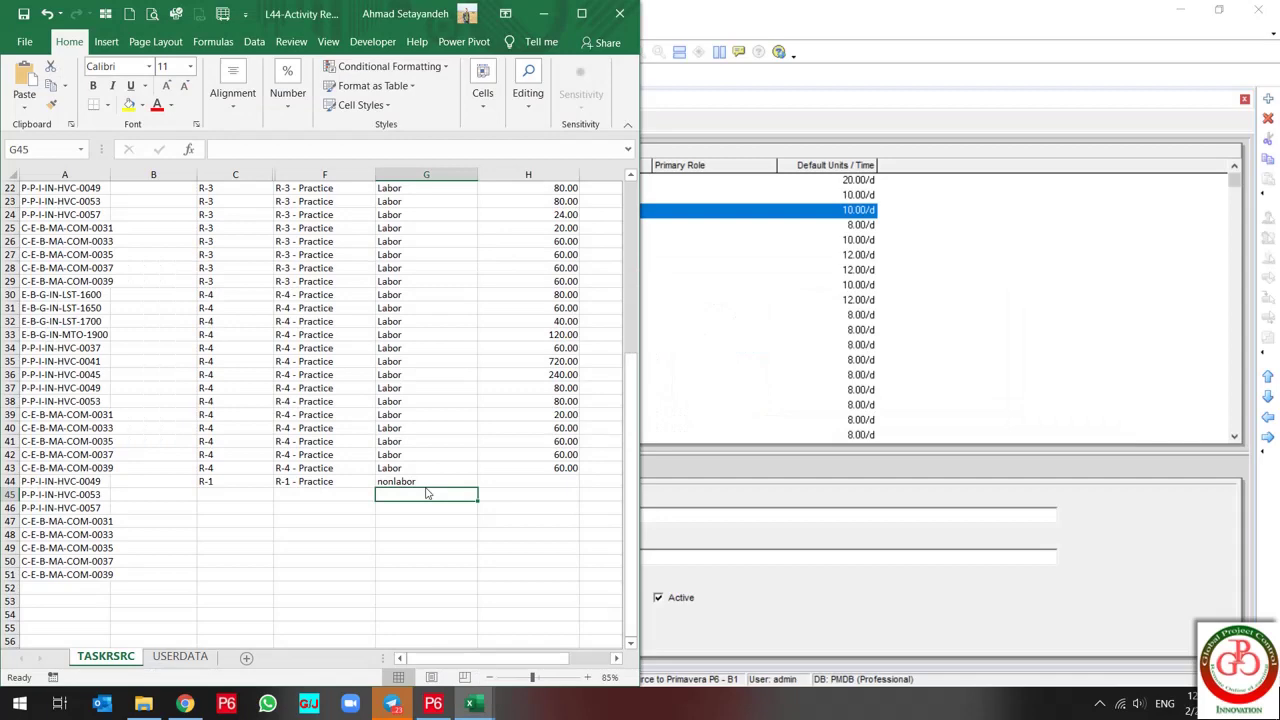
left_click(530, 484)
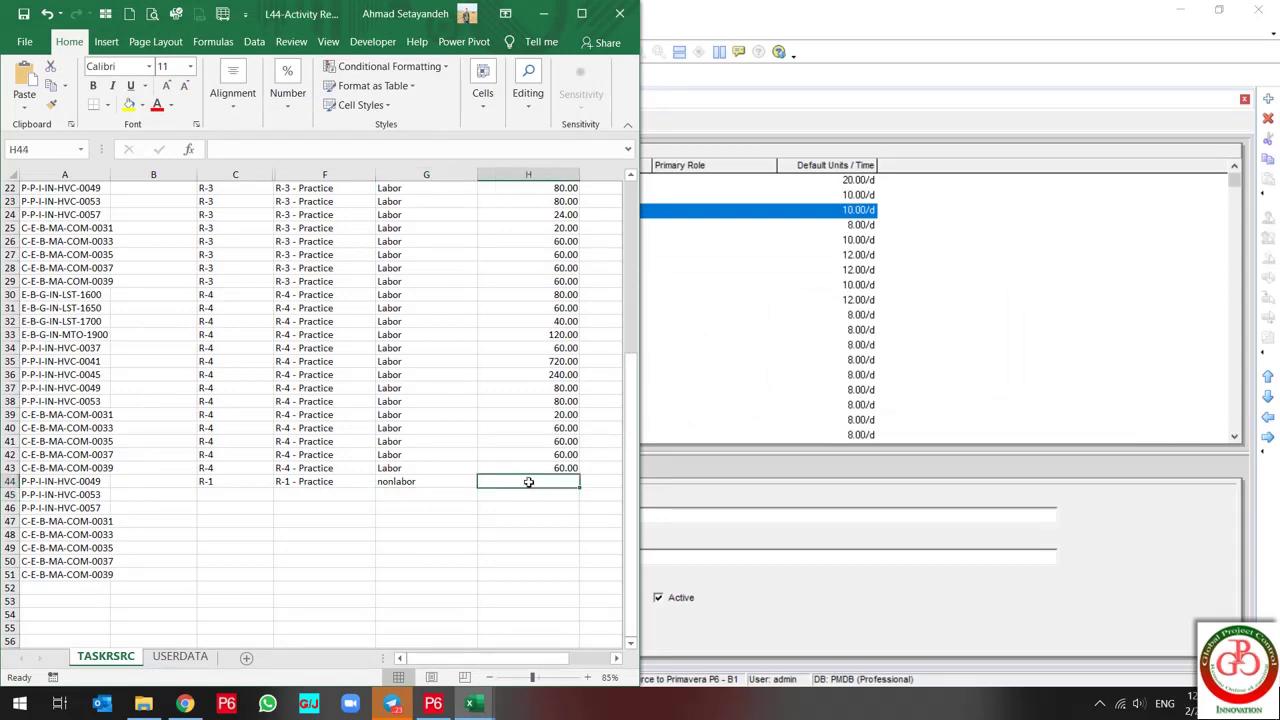
key("alt+Tab")
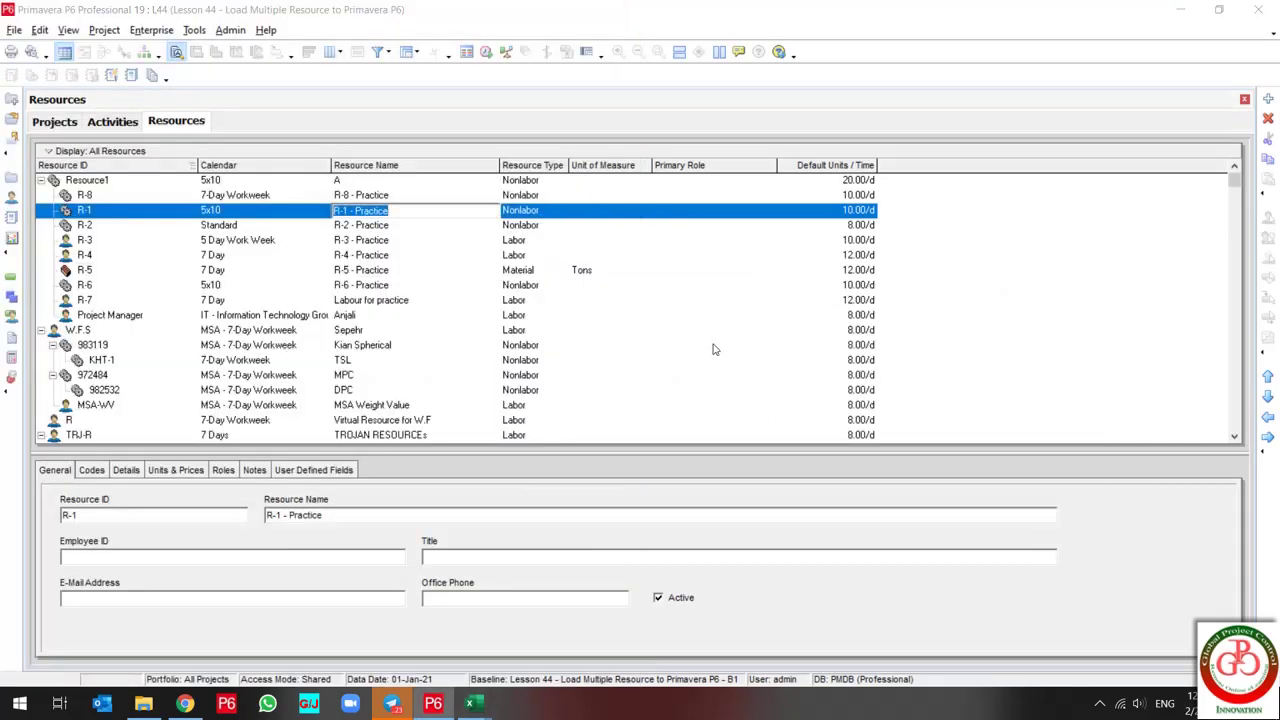
key("alt+Tab")
key("alt+Tab")
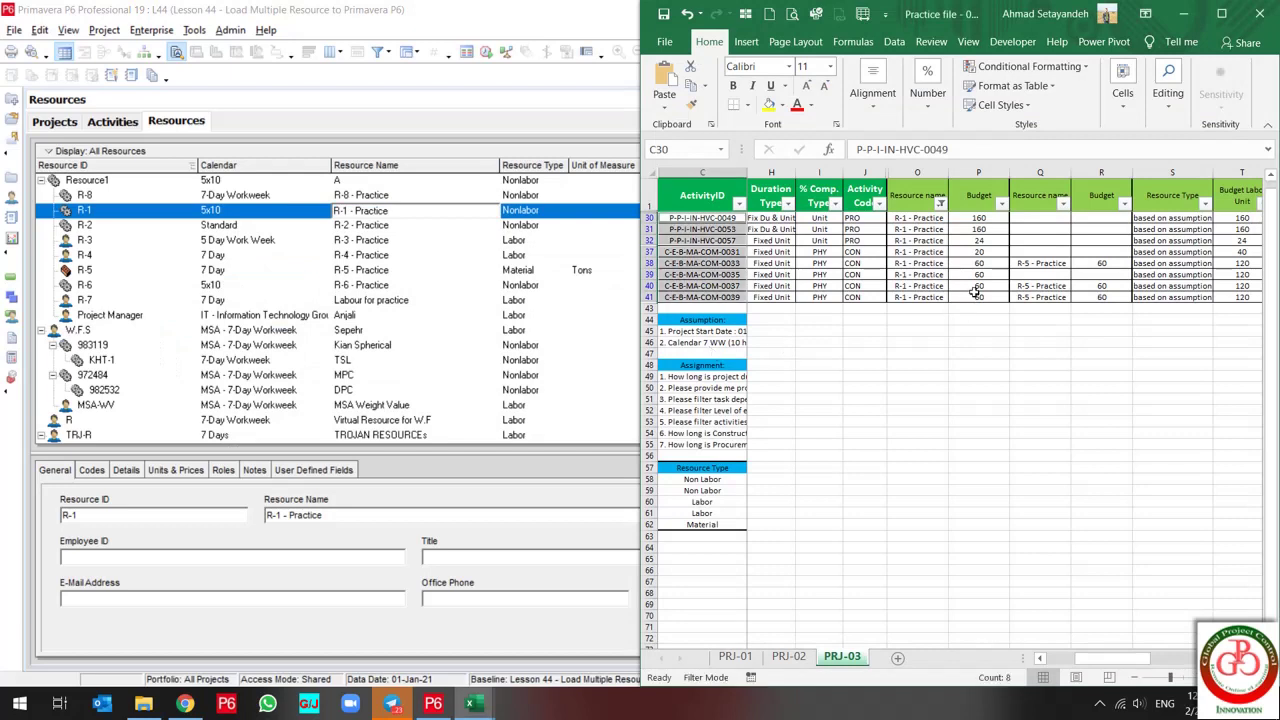
left_click_drag(995, 218, 995, 296)
key("ctrl+c")
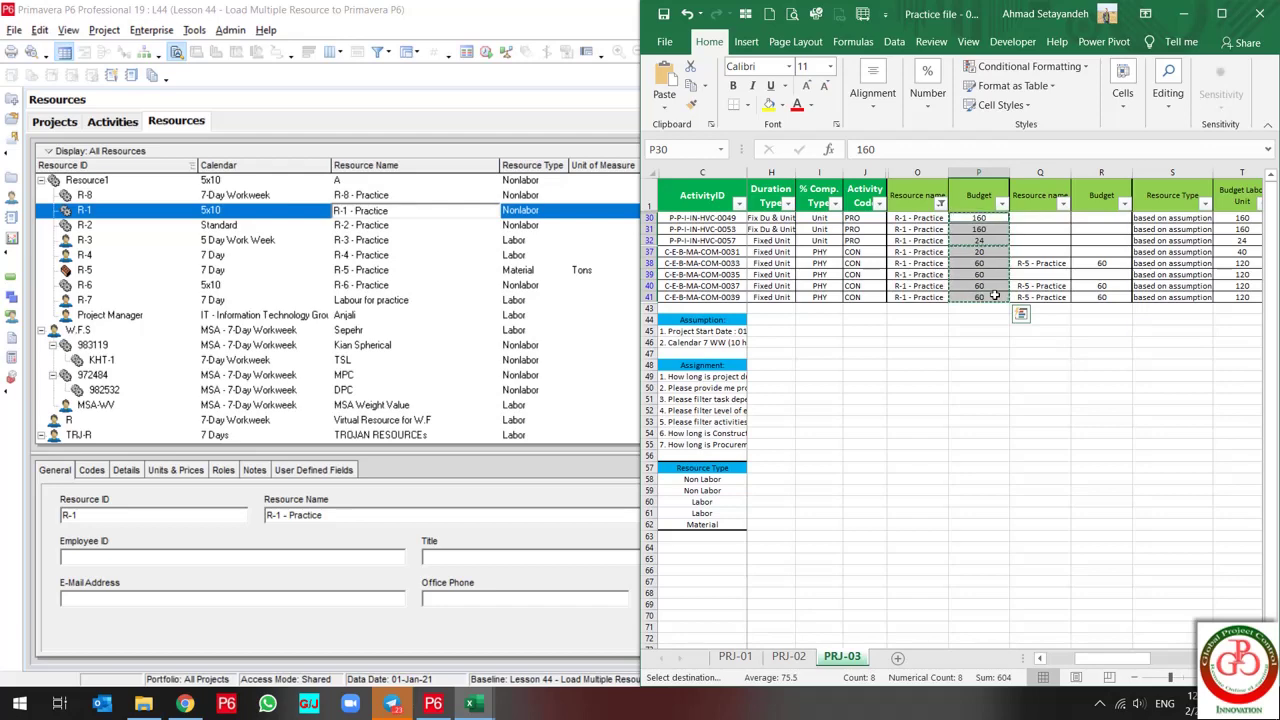
key("alt+Tab")
key("alt+Tab")
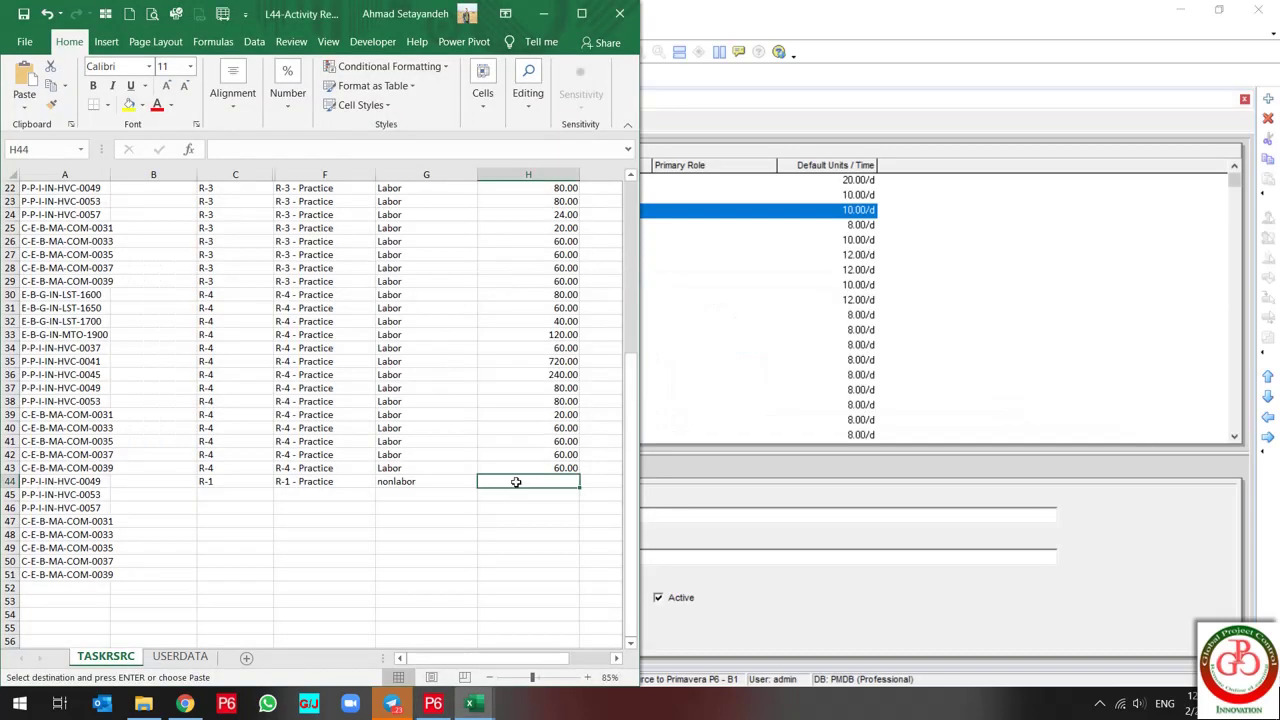
right_click(516, 482)
left_click(574, 177)
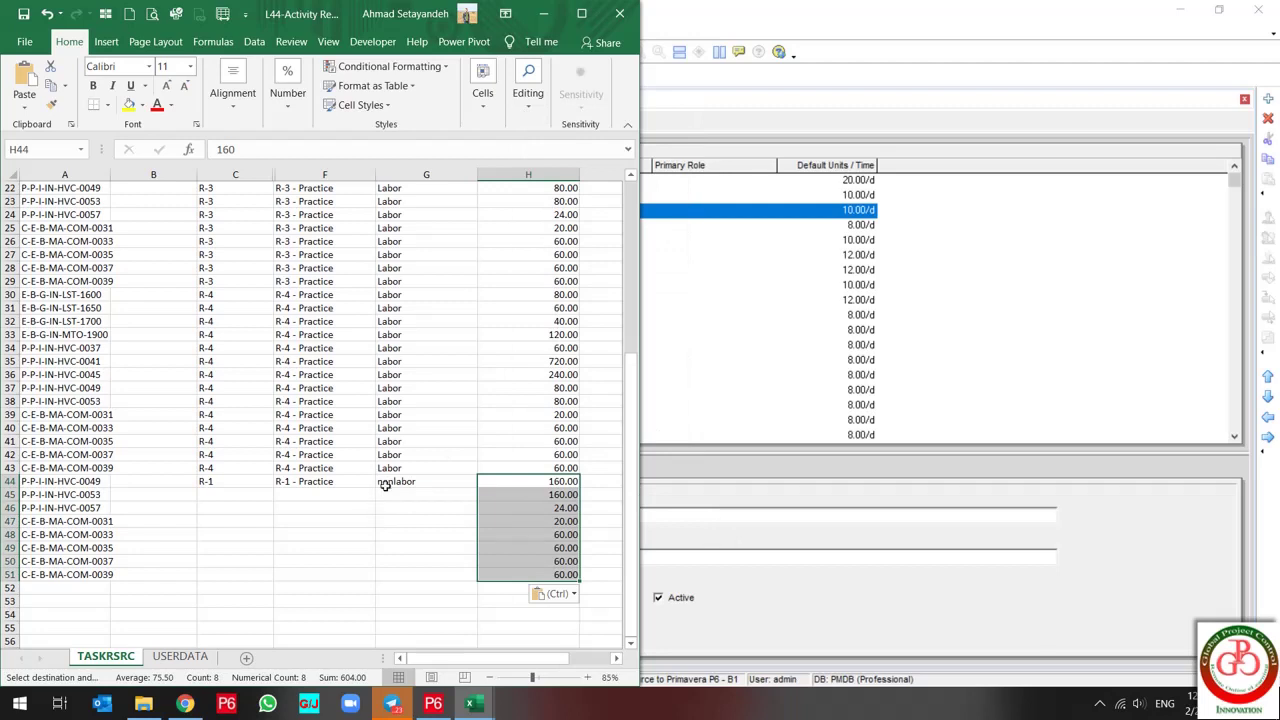
- Copy the R-1 resource ID, name and type from row 44 of TASKRSRC down to rows 45 through 51
left_click_drag(385, 485, 423, 569)
key("ctrl+c")
key("ctrl+v")
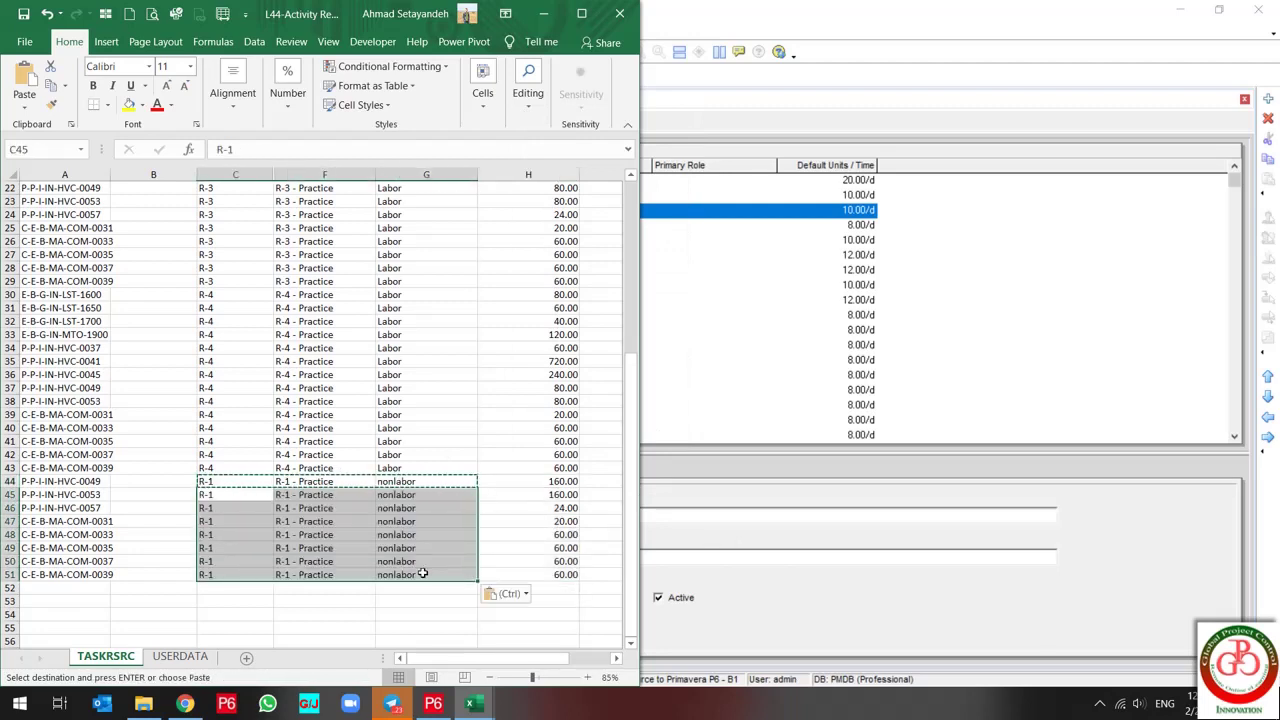
- Clear the R-1 - Practice filter in PRJ-03 of the practice file and hide its Resource name and Budget columns (O and P)
key("alt+Tab")
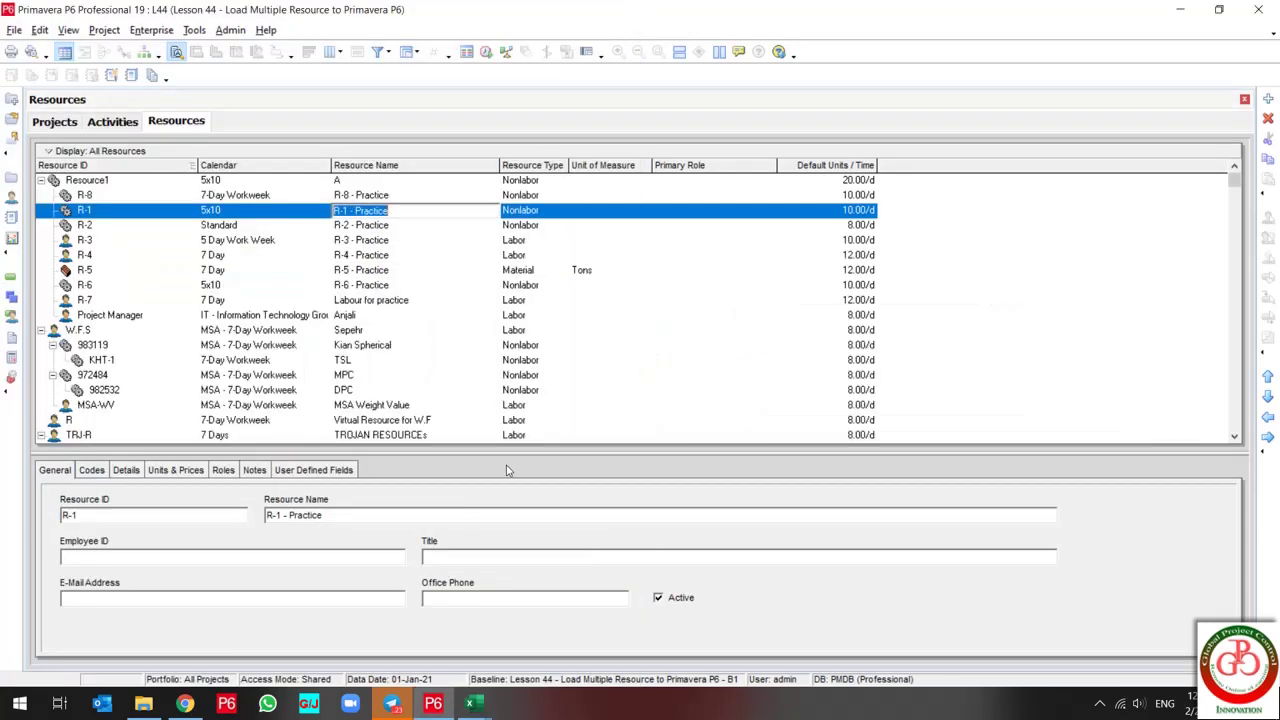
key("alt+Tab")
key("alt+Tab")
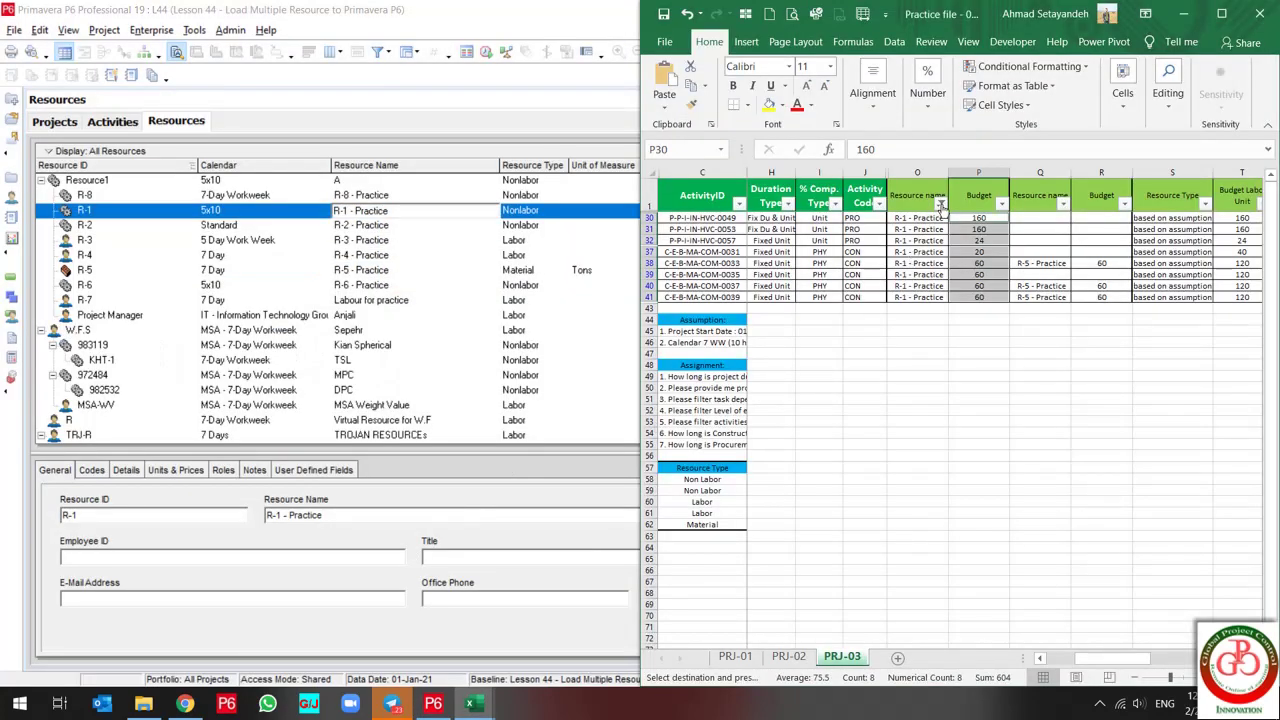
left_click(941, 205)
left_click(823, 310)
left_click_drag(978, 172, 935, 172)
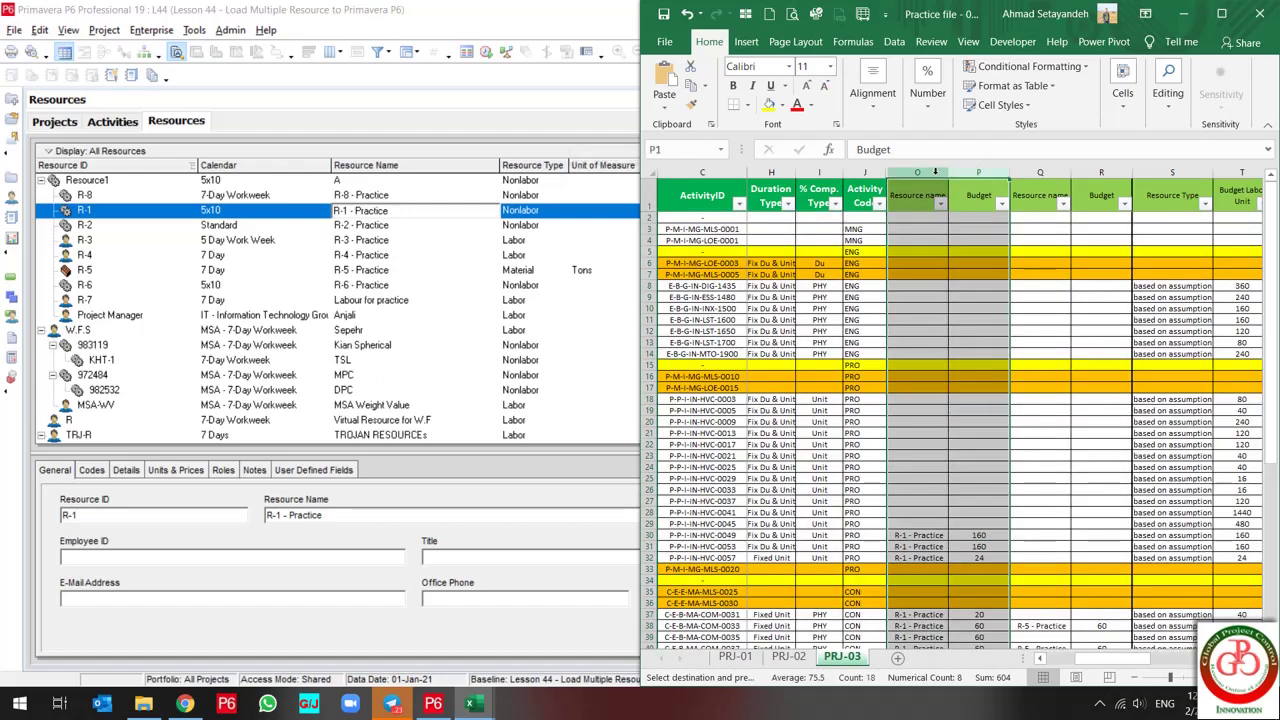
right_click(935, 172)
left_click(965, 399)
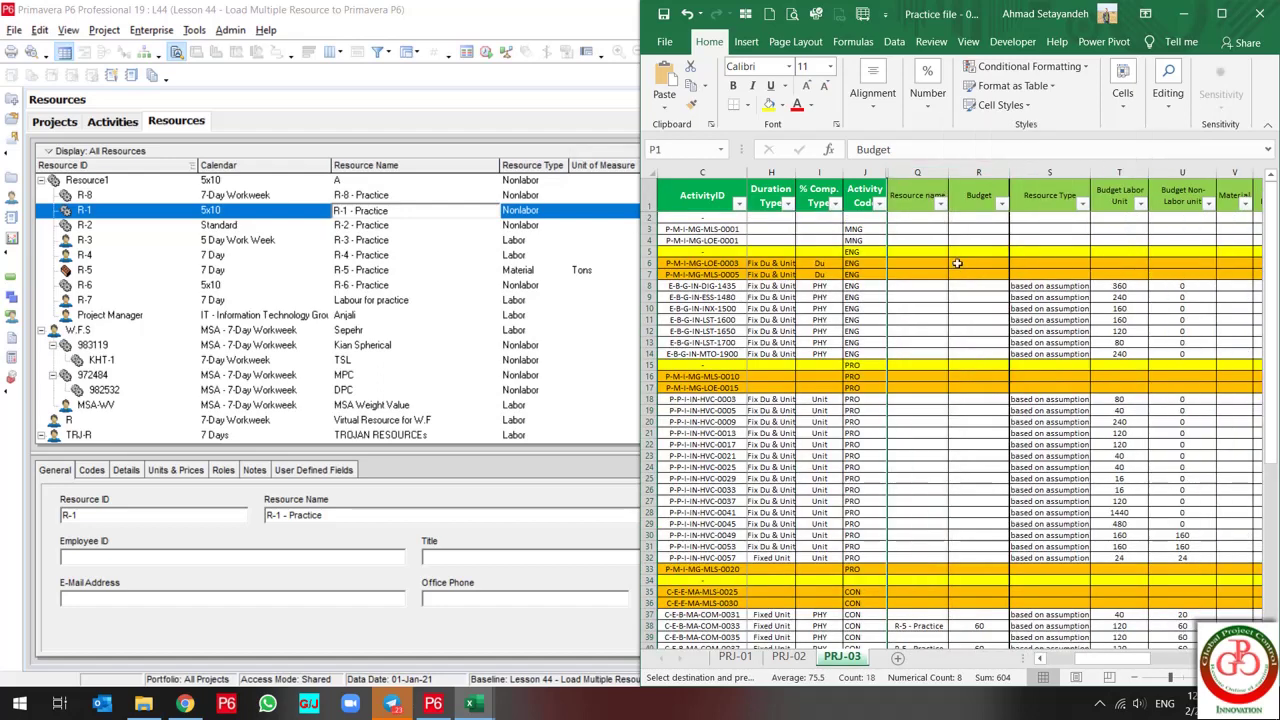
- Filter the Resource name column Q in PRJ-03 to R-5 - Practice by excluding the blanks
left_click(941, 205)
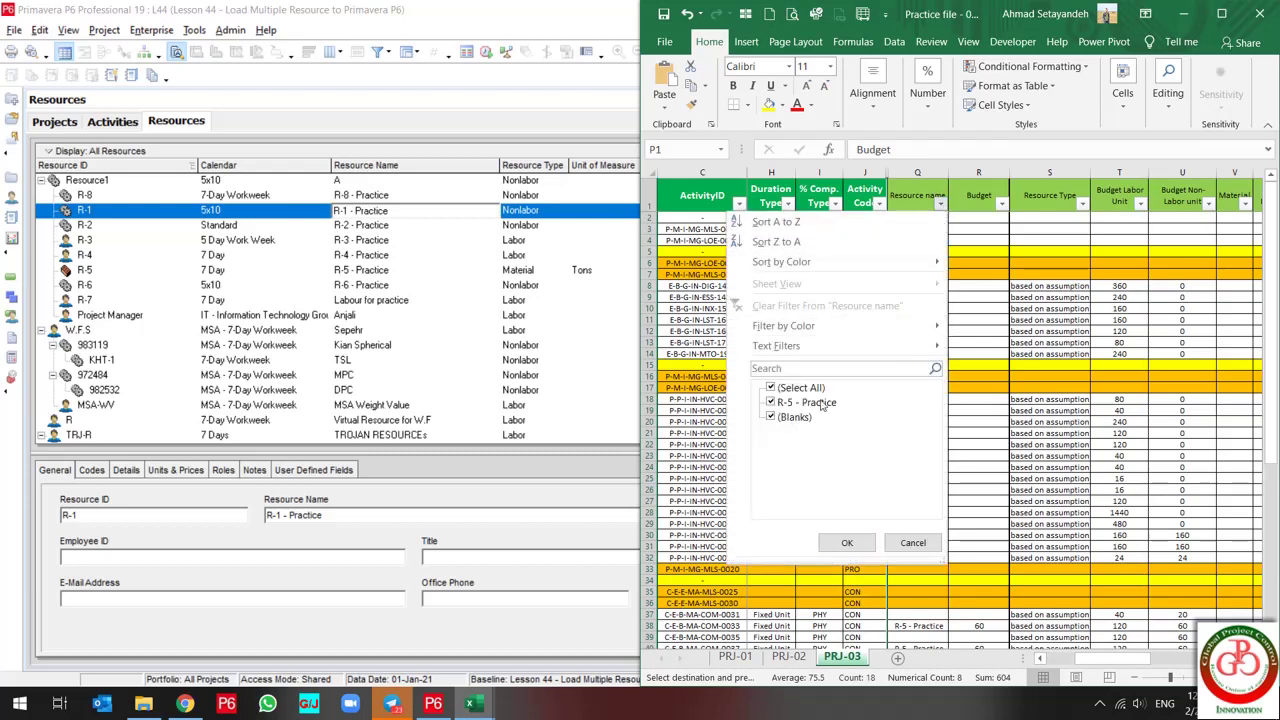
left_click(798, 418)
left_click(843, 542)
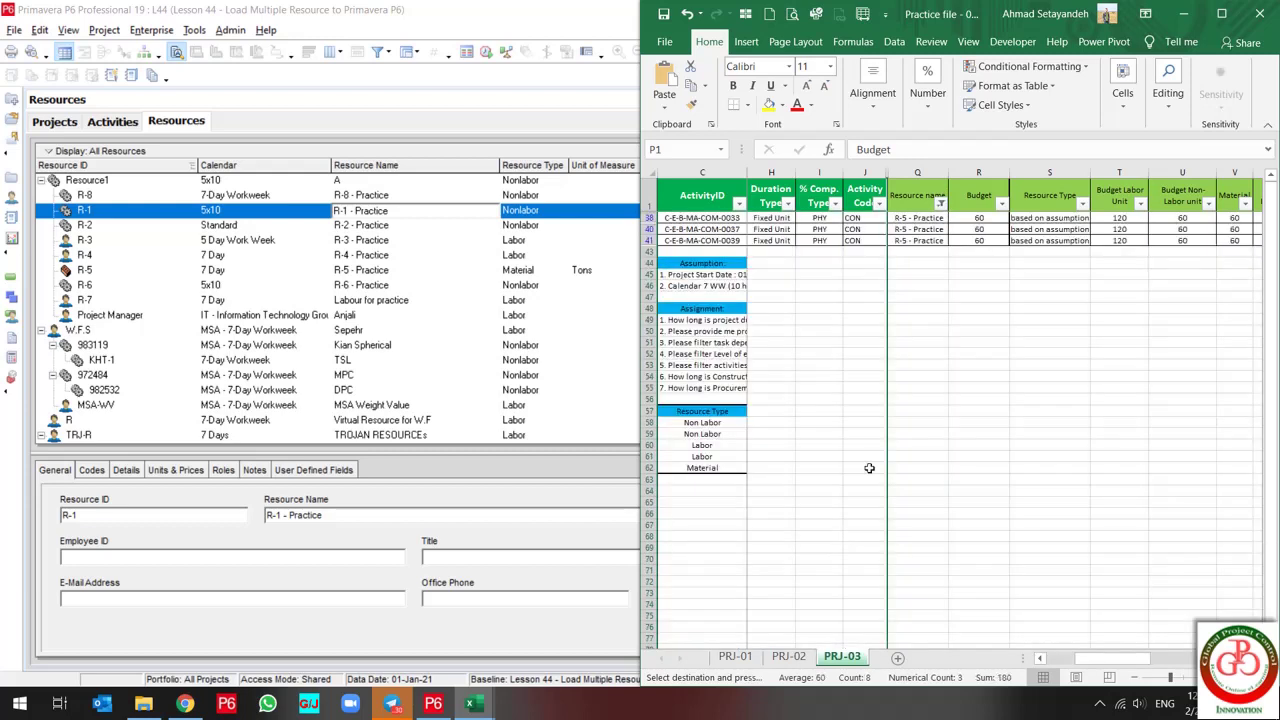
- Copy the activity IDs filtered for R-5 - Practice and paste them as values into A52:A54 of TASKRSRC
key("ctrl+shift+Down")
left_click_drag(718, 216, 710, 244)
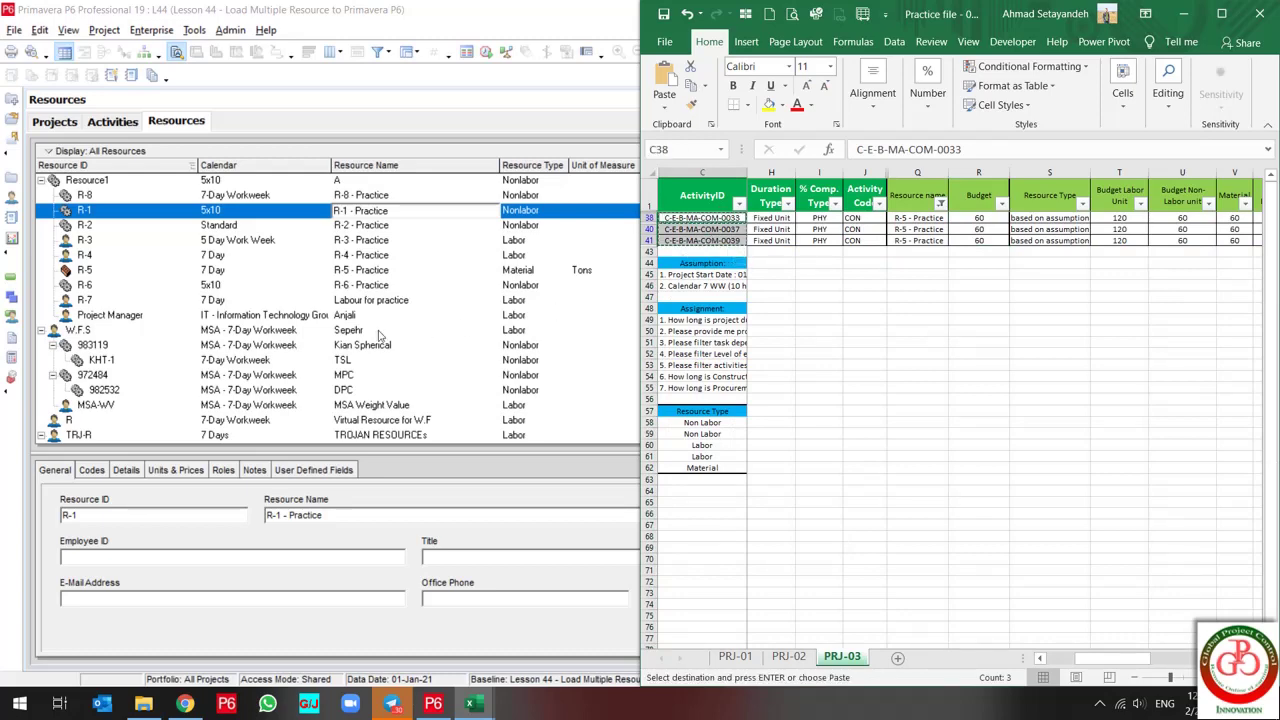
key("alt+Tab")
key("alt+Tab")
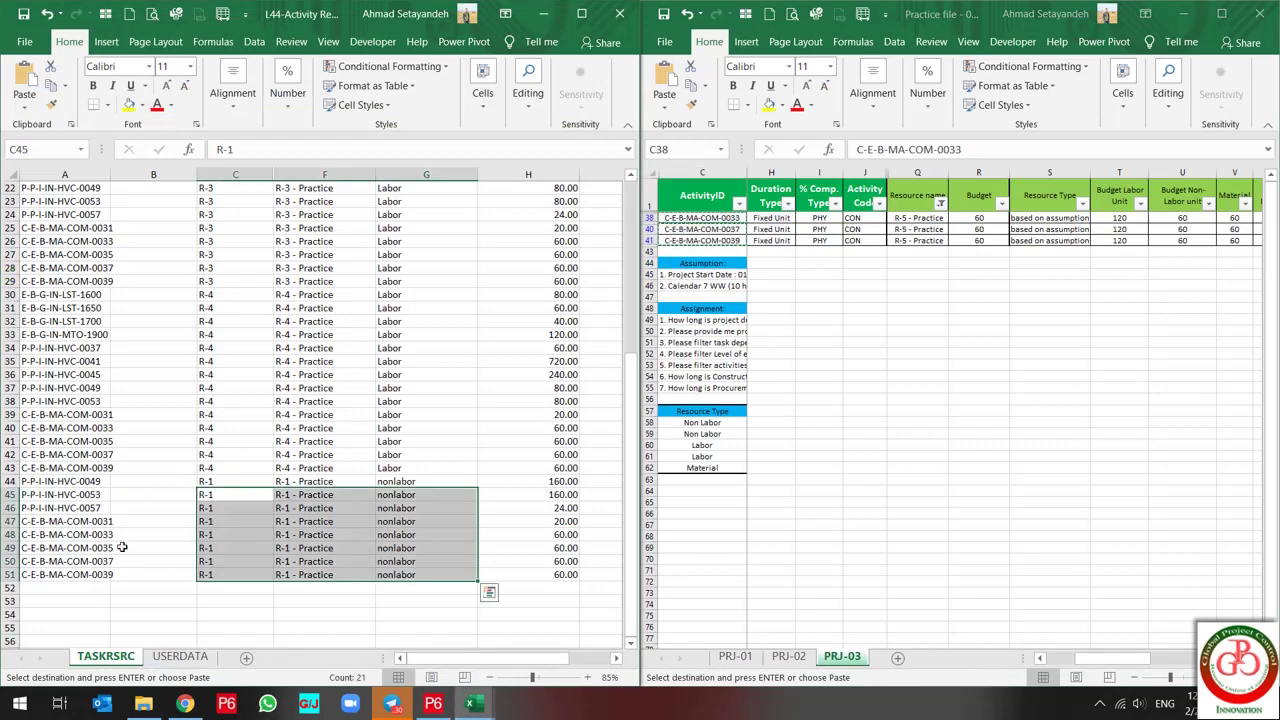
left_click(81, 590)
right_click(81, 590)
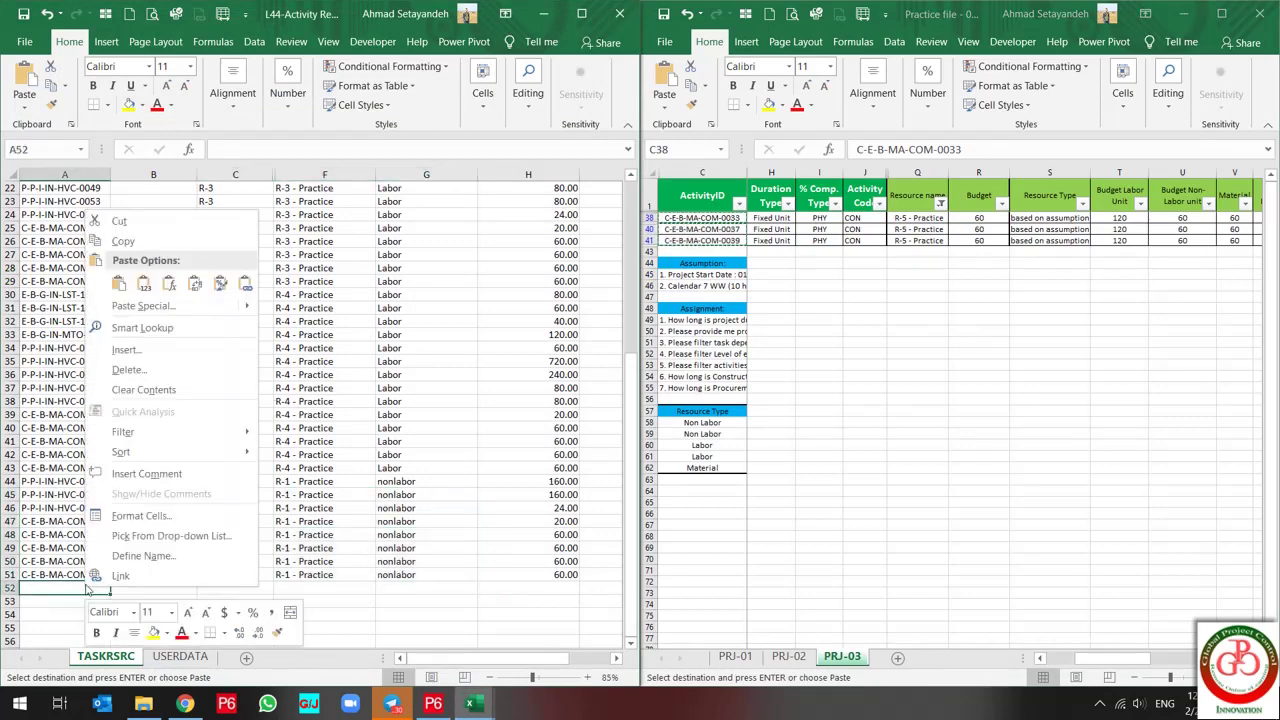
left_click(144, 285)
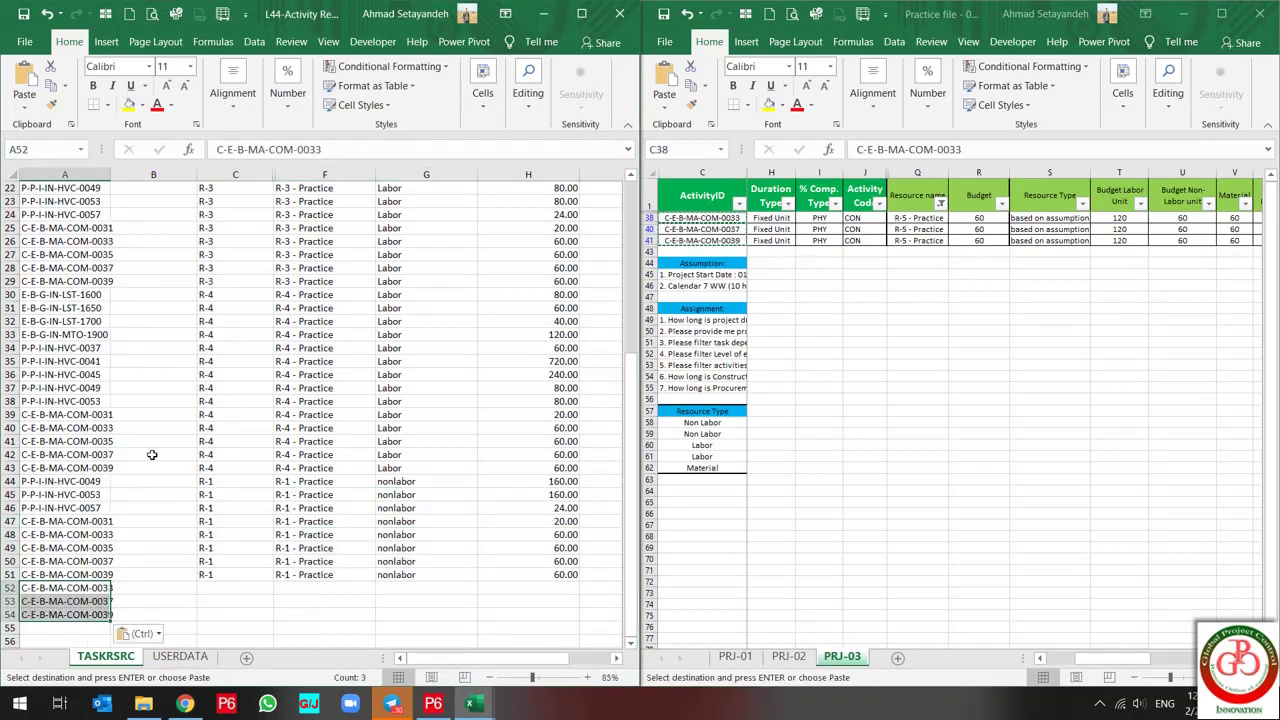
- Copy the resource ID R-5 from the Primavera P6 Resources list into C52 of TASKRSRC
scroll(149, 451, "down", 2)
left_click(224, 507)
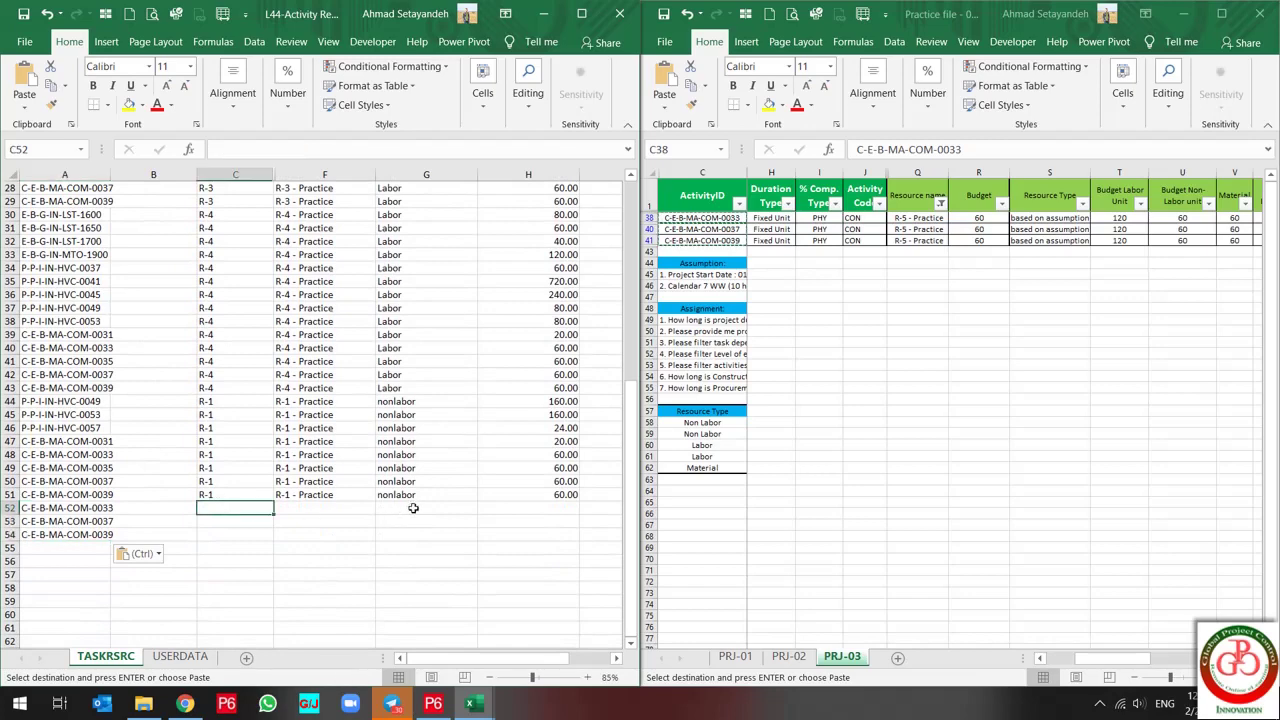
key("alt+Tab")
key("alt+Tab")
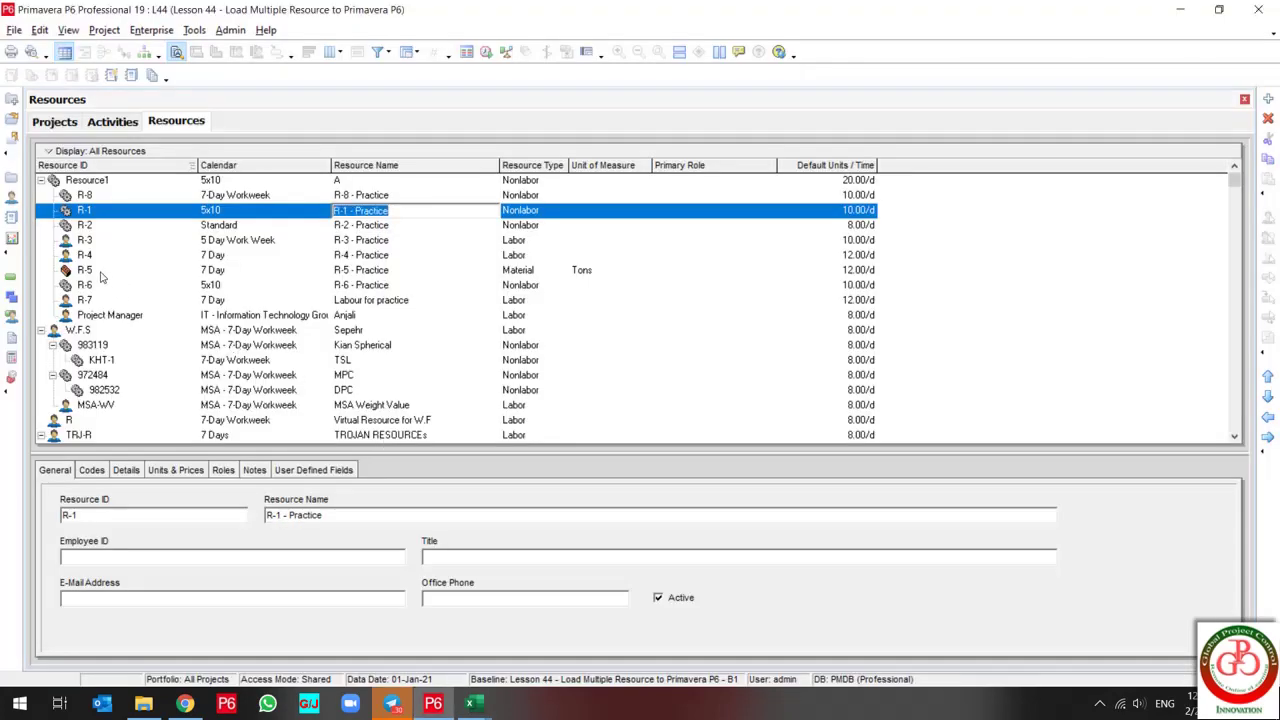
left_click(101, 272)
key("alt+Tab")
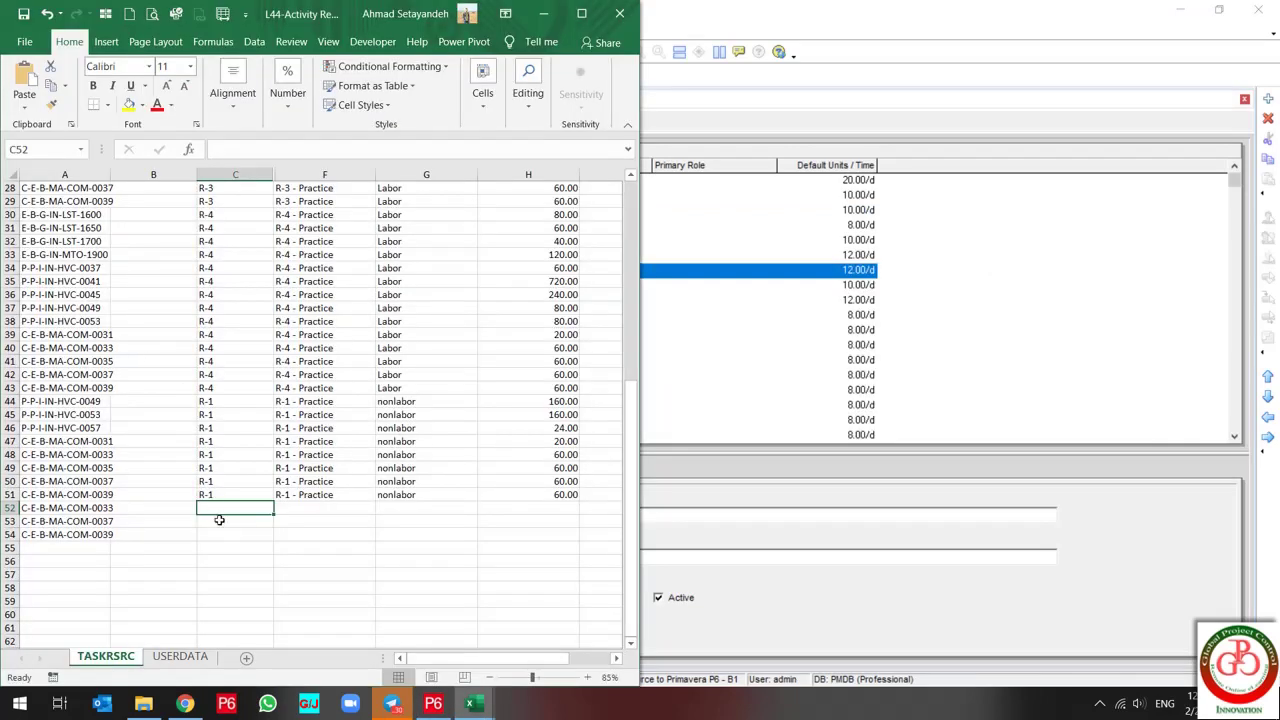
key("ctrl+v")
left_click(303, 527)
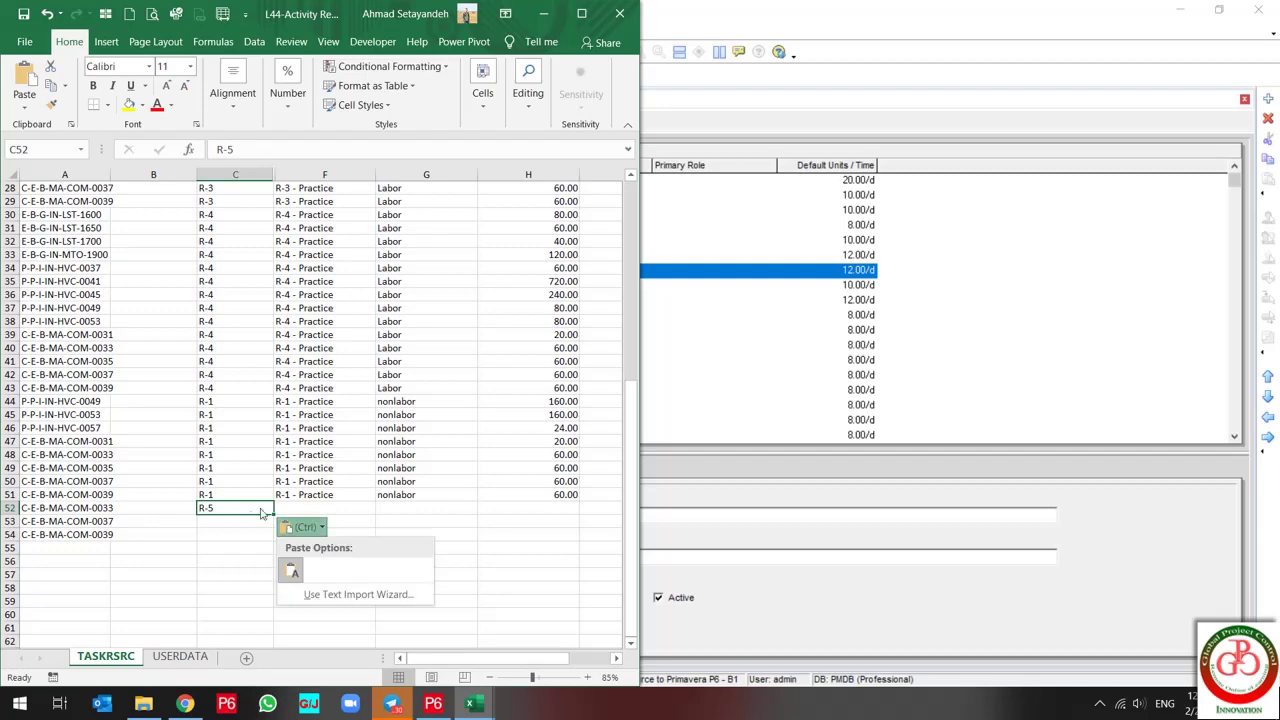
left_click(303, 527)
- Copy the resource name R-5 - Practice from the Primavera P6 Resources list into F52 of TASKRSRC
left_click(305, 508)
key("alt+Tab")
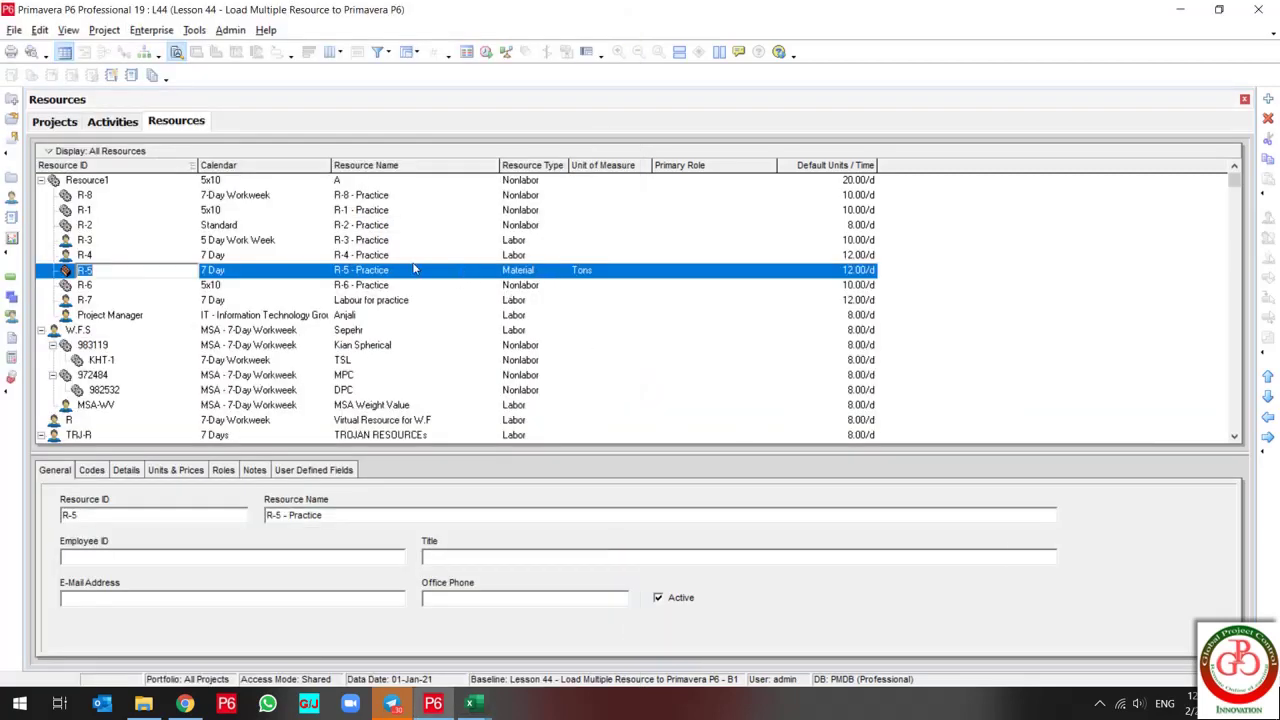
left_click(412, 271)
key("alt+Tab")
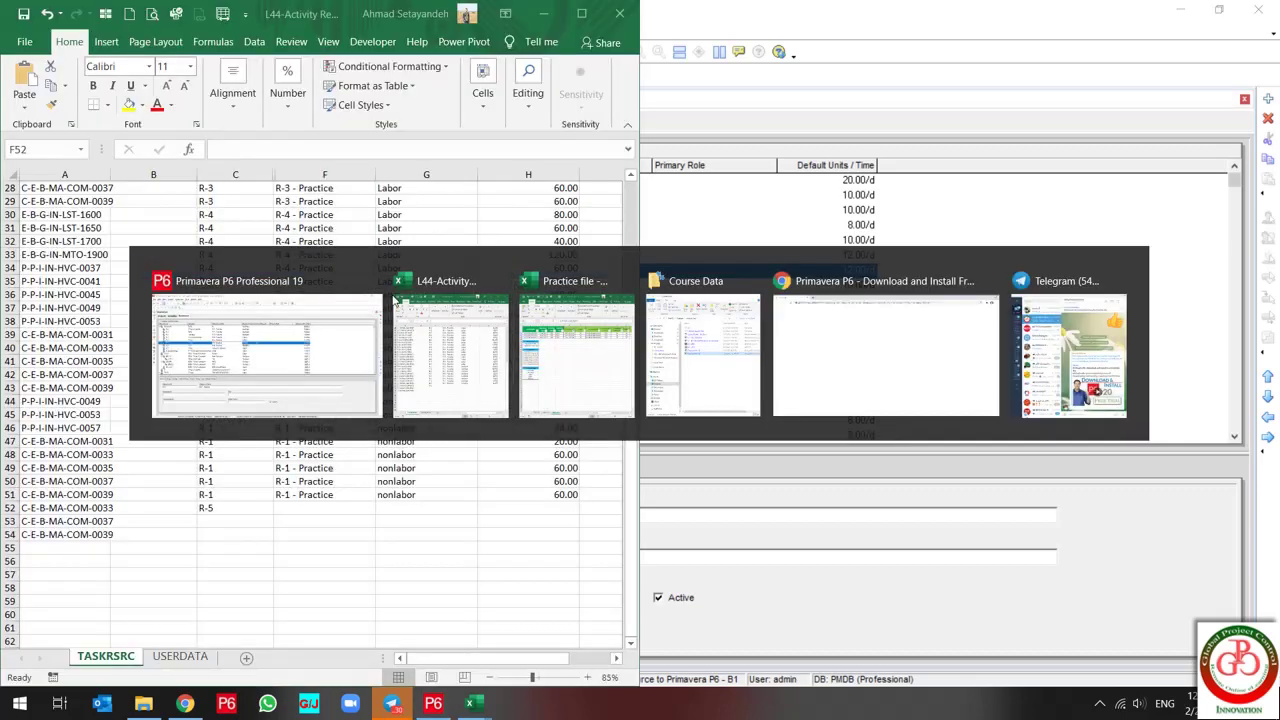
- Enter Material as the resource type in G52 of TASKRSRC
left_click(413, 510)
type("Material")
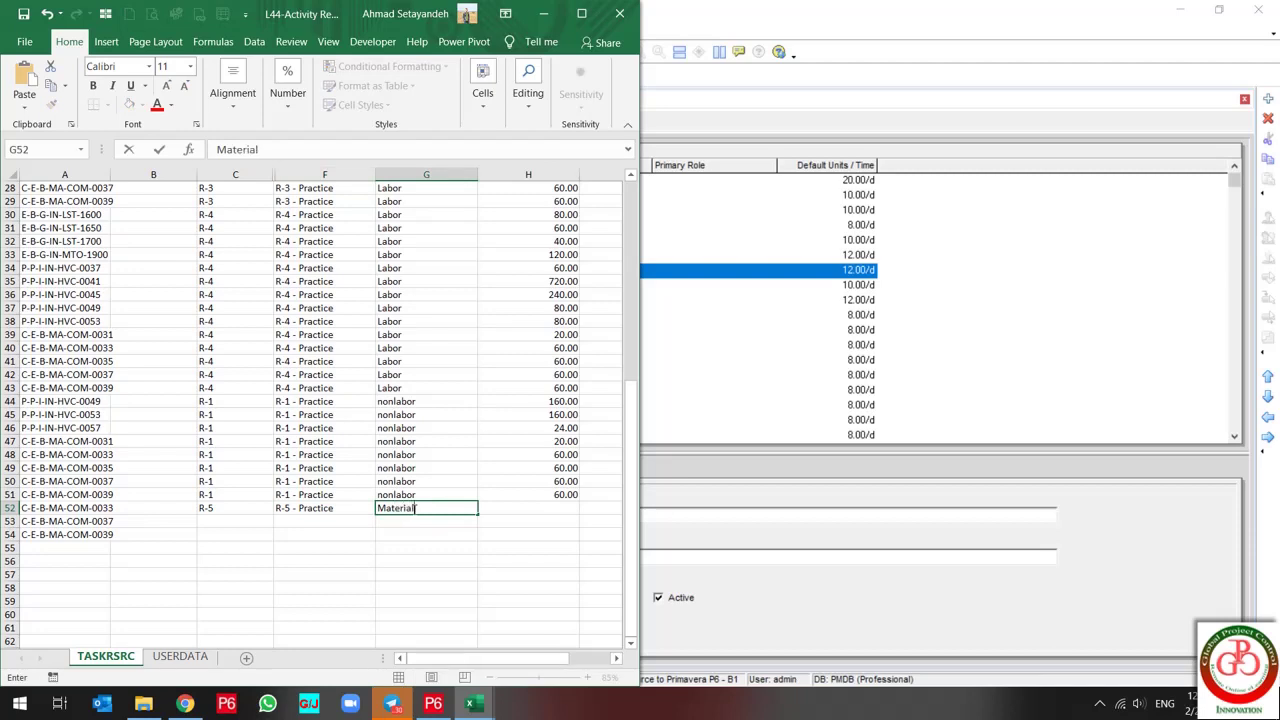
left_click(413, 510)
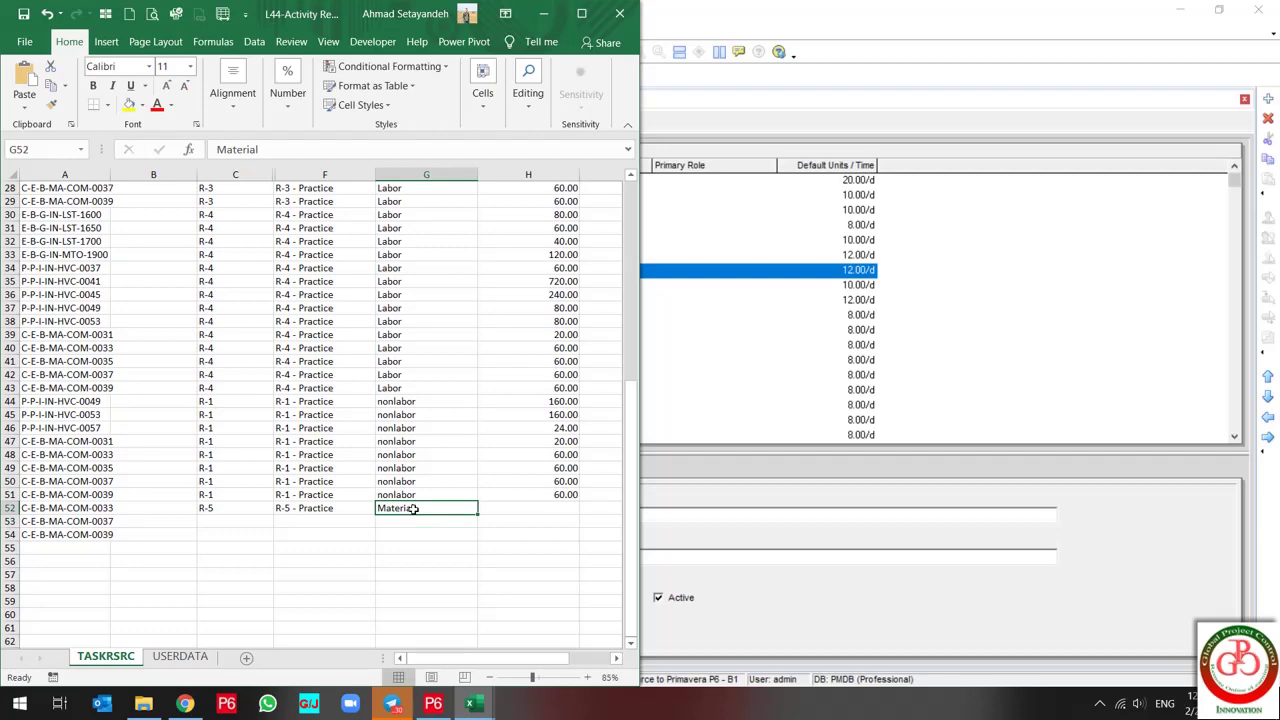
- Copy the R-5 - Practice budget values from R38:R41 of PRJ-03 and paste them as values into H52:H54 of TASKRSRC
left_click(517, 508)
key("alt+Tab")
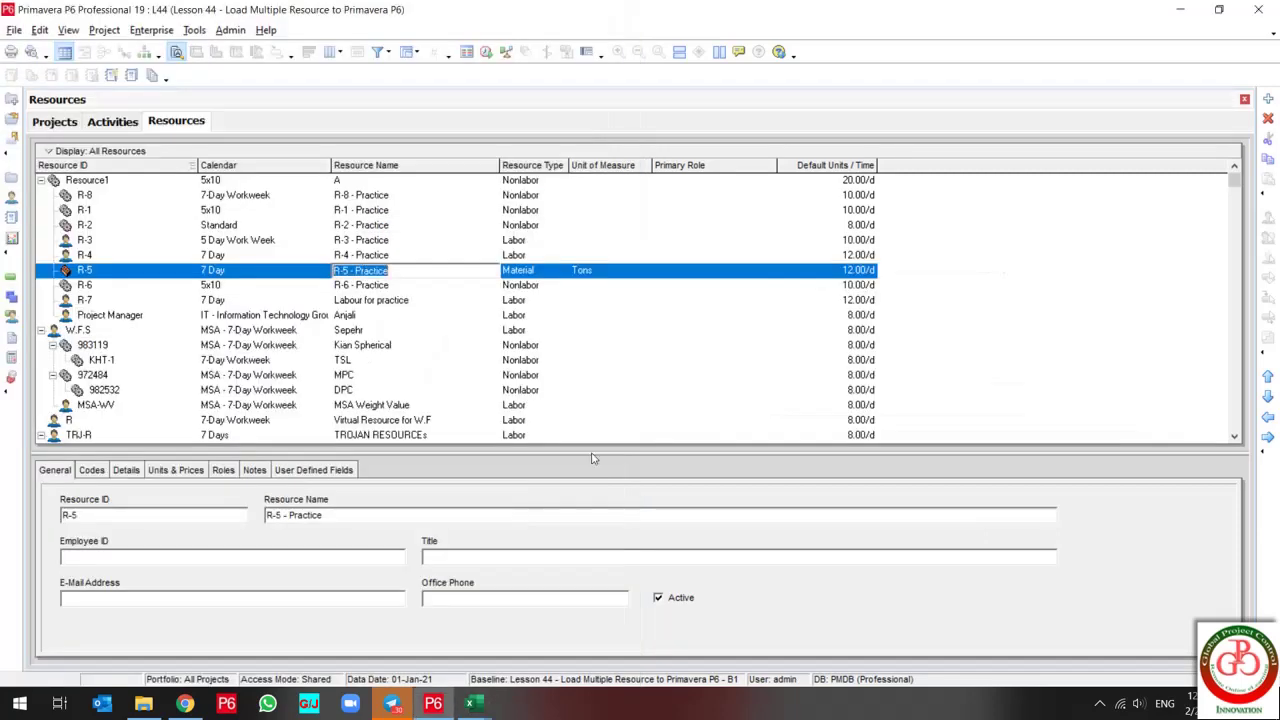
key("alt+Tab")
key("alt+Tab")
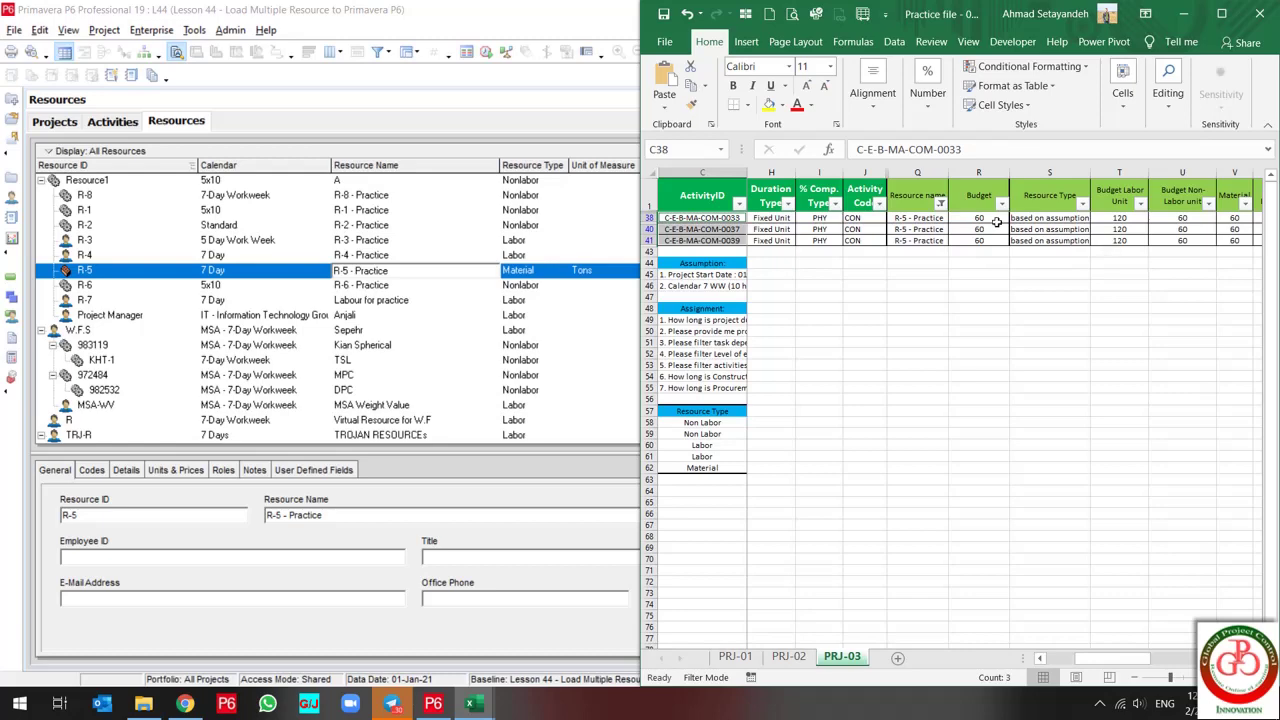
left_click_drag(992, 219, 988, 241)
key("ctrl+c")
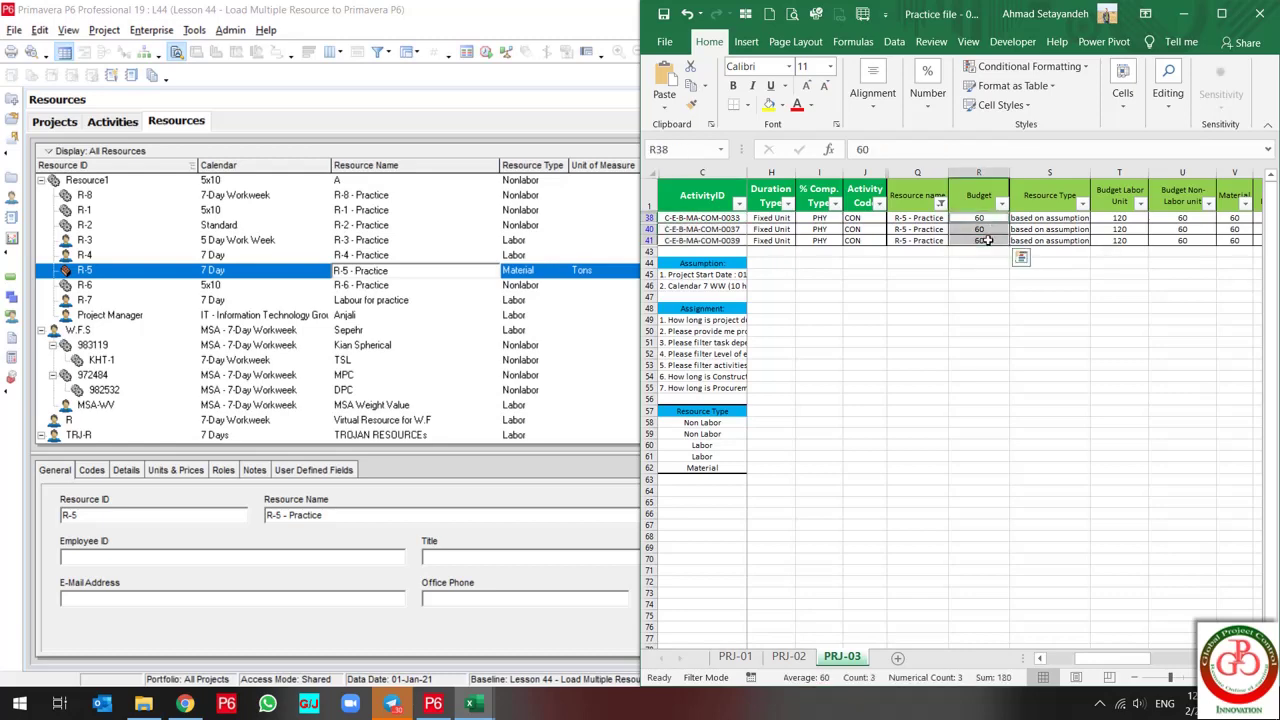
key("alt+Tab")
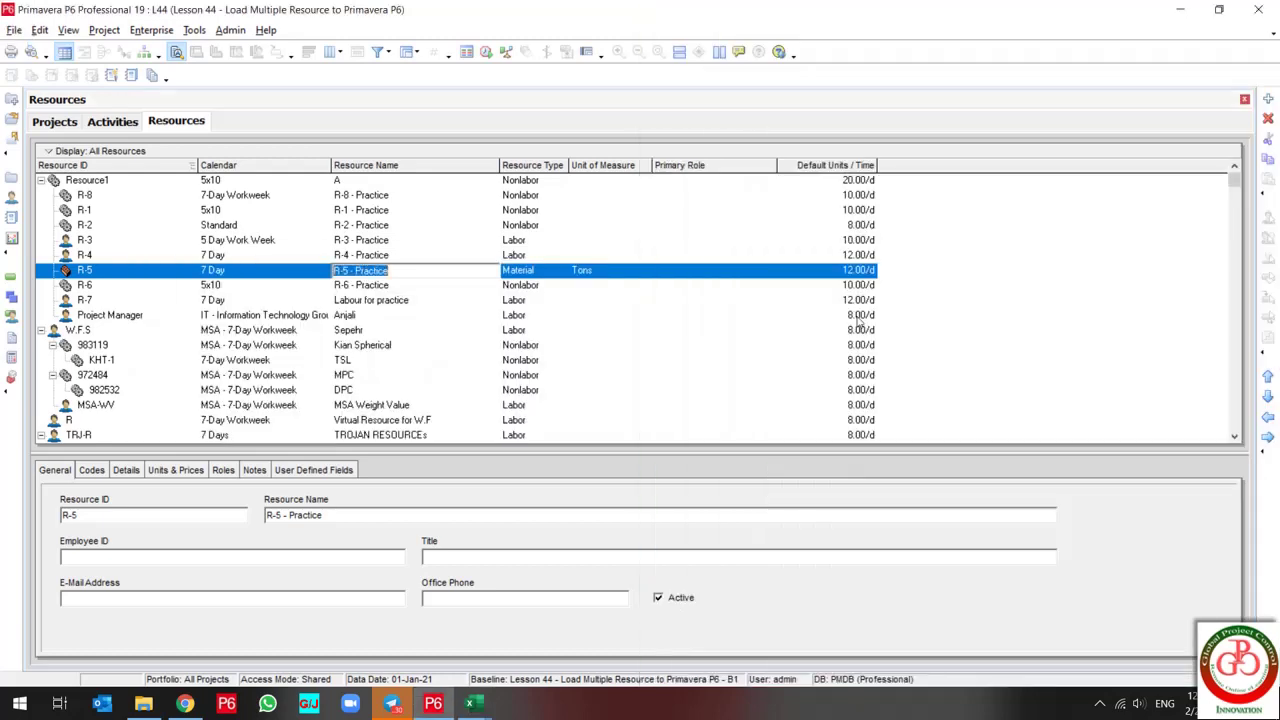
key("alt+Tab")
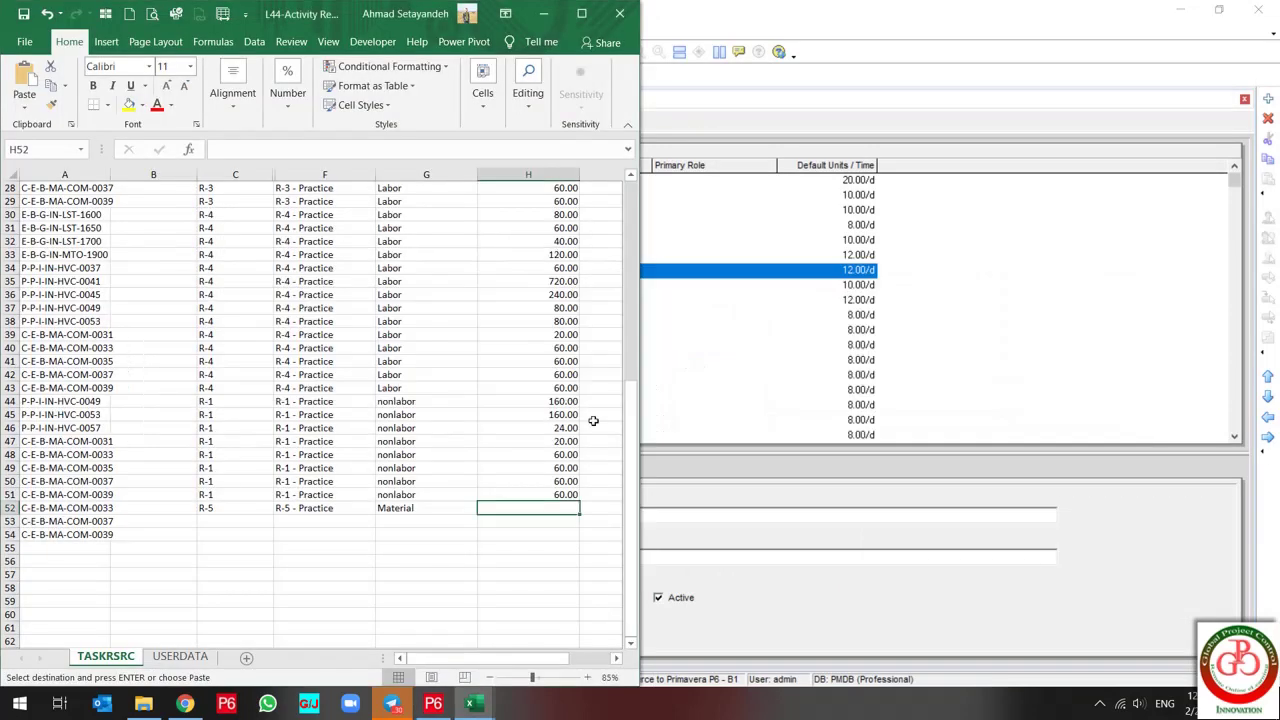
key("ctrl+alt+v")
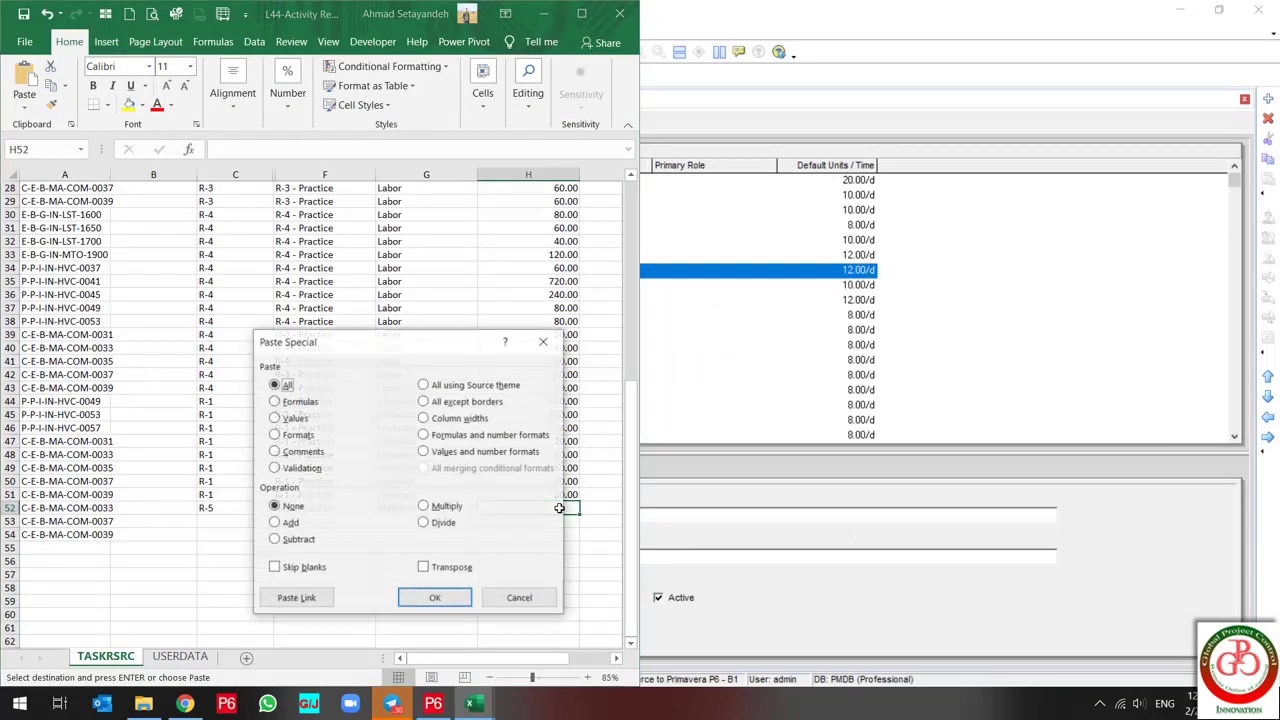
left_click(290, 418)
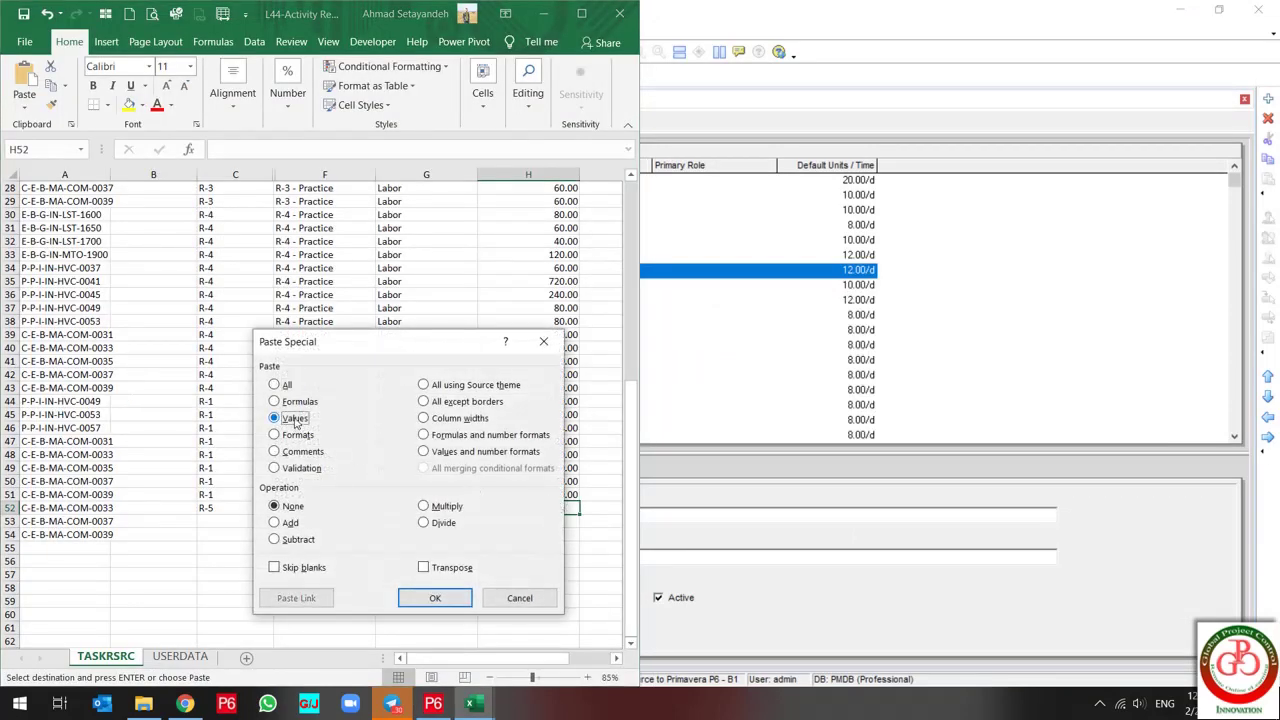
left_click(435, 597)
- Fill the resource ID, name and type from C52:G52 down through row 55, and delete the surplus row 55
left_click_drag(396, 509, 230, 509)
left_click_drag(479, 516, 469, 549)
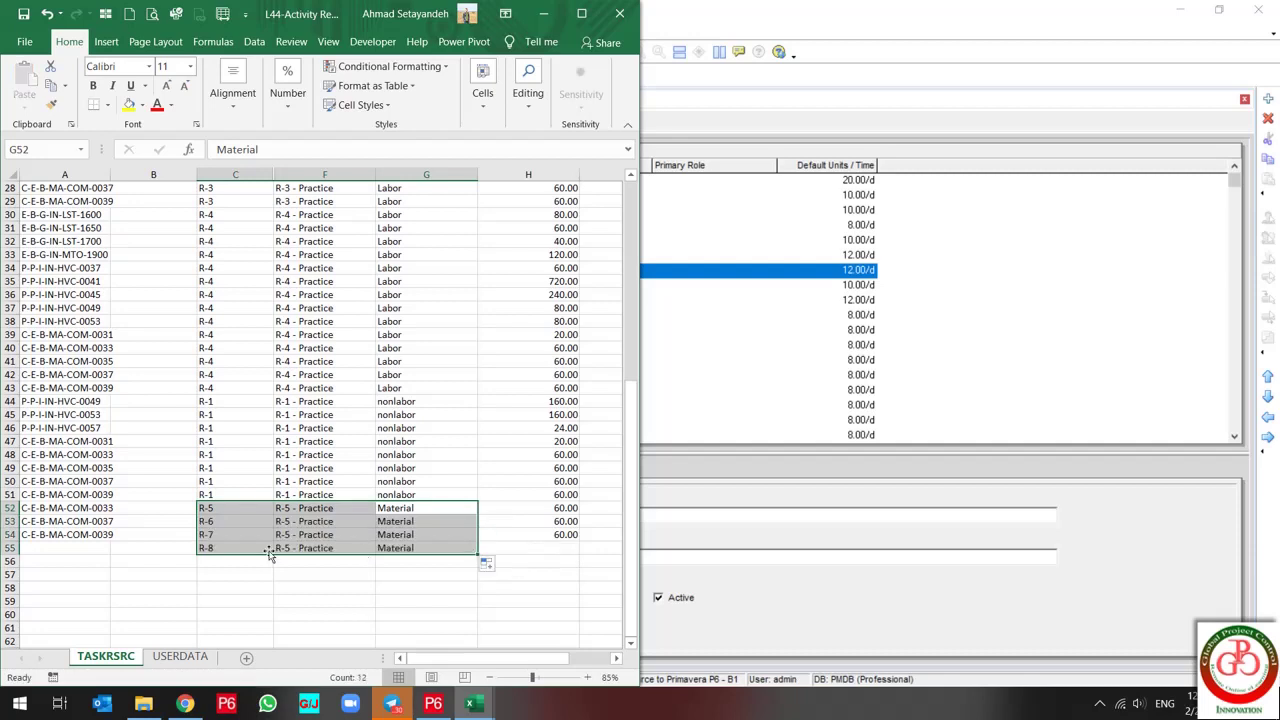
left_click(7, 548)
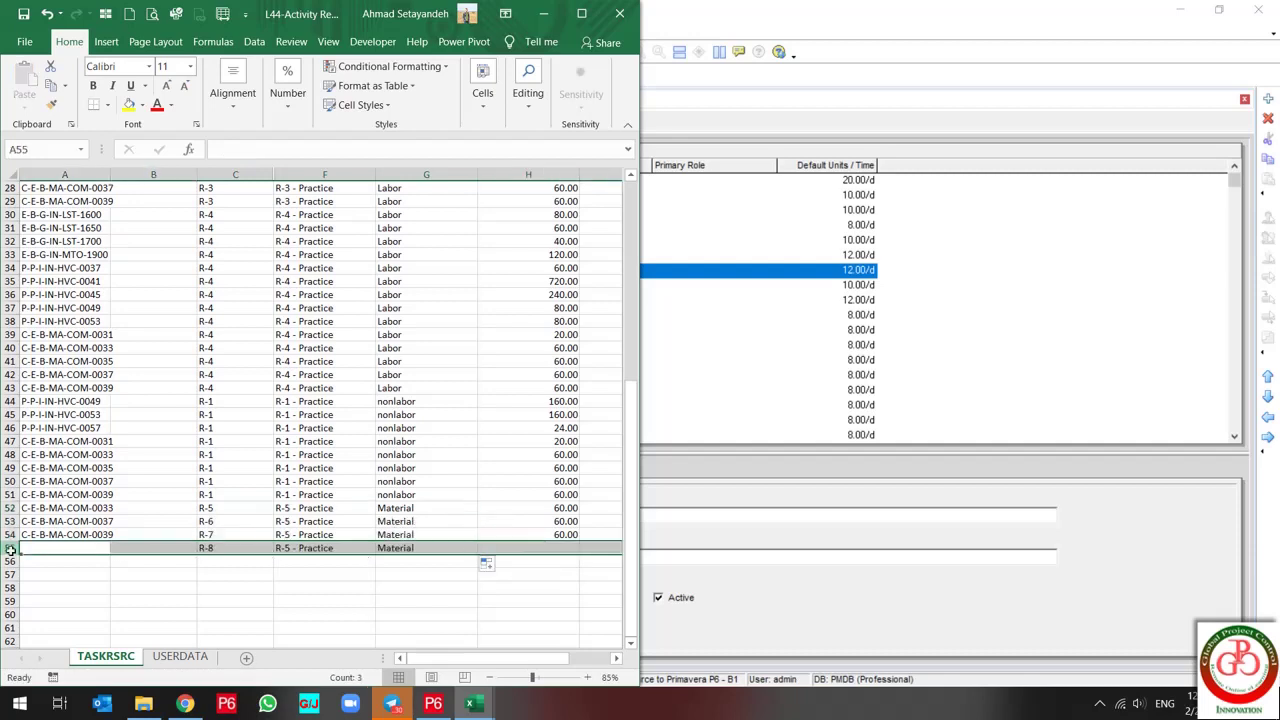
right_click(7, 548)
left_click(50, 438)
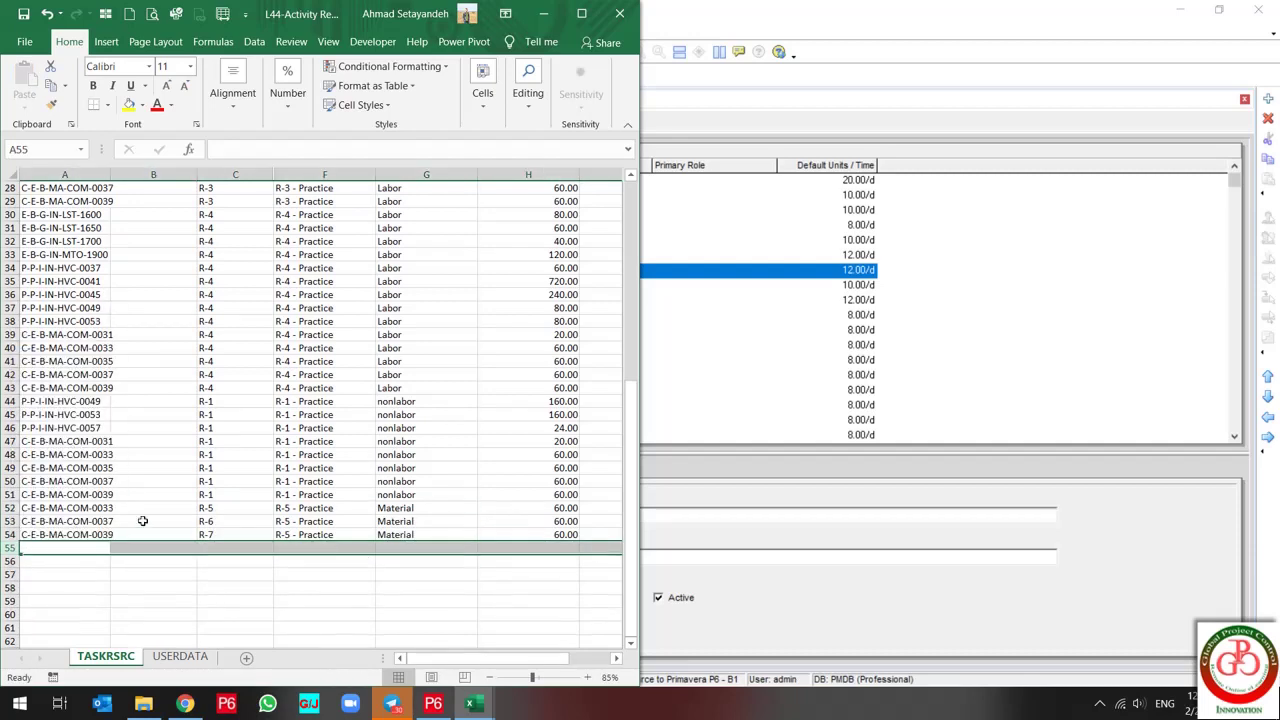
- Enter Not Started as the activity status in B3 of TASKRSRC
left_click(175, 533)
key("ctrl+Up")
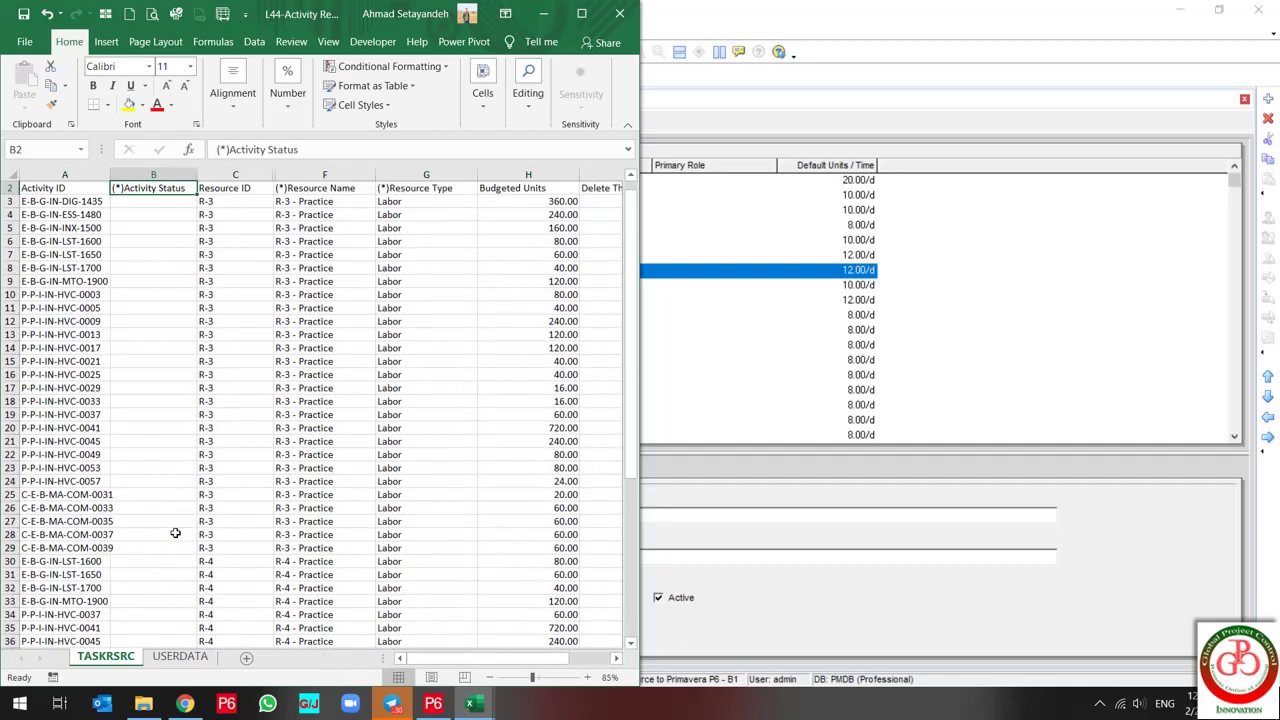
key("Down")
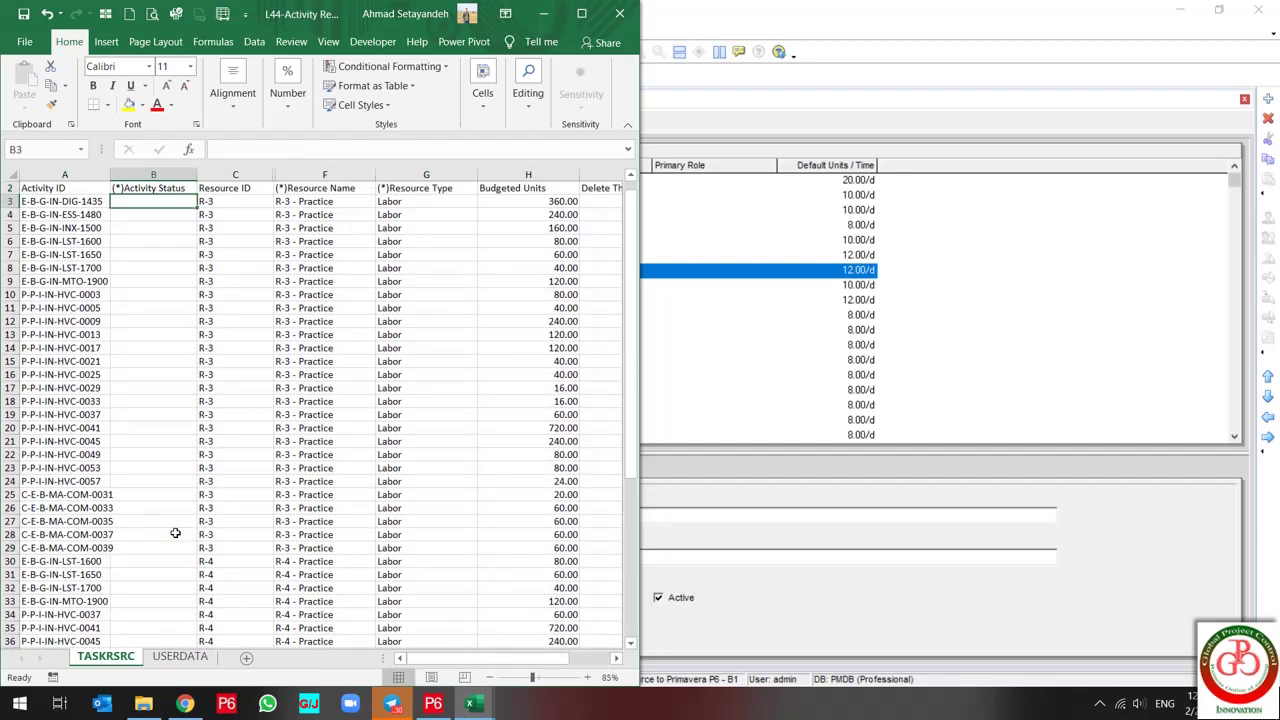
type("Not Started")
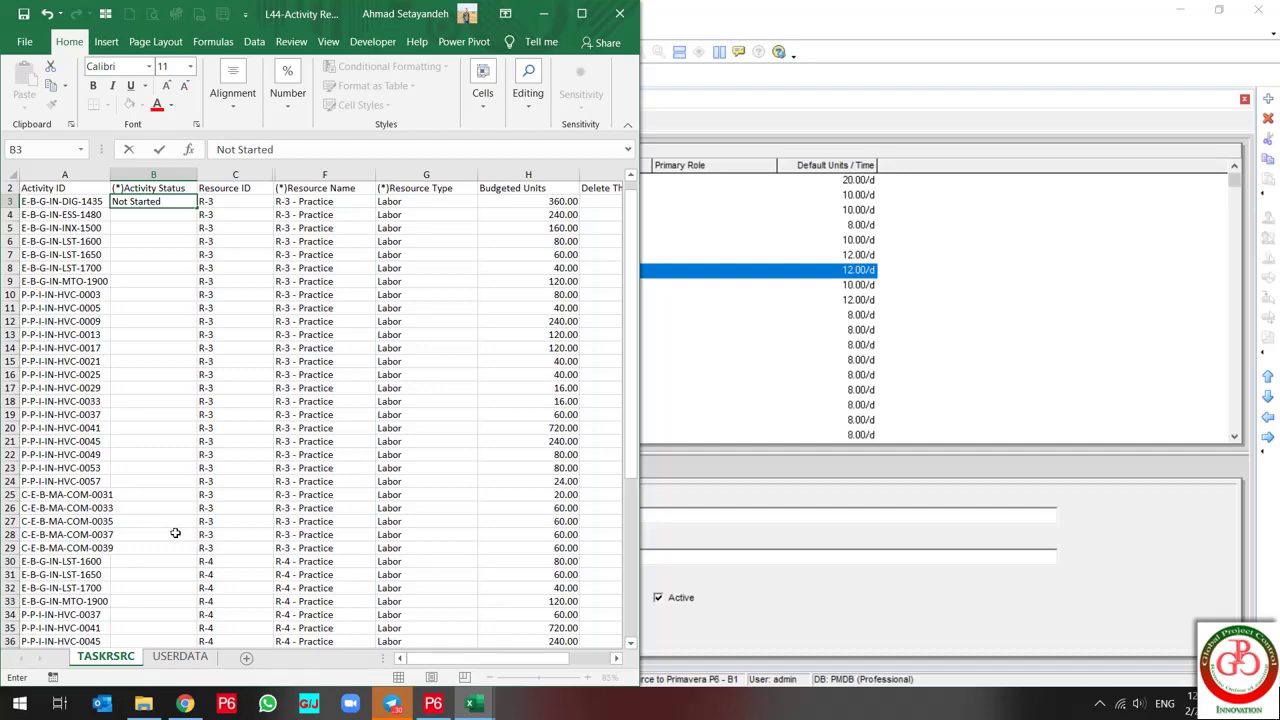
key("Return")
key("Up")
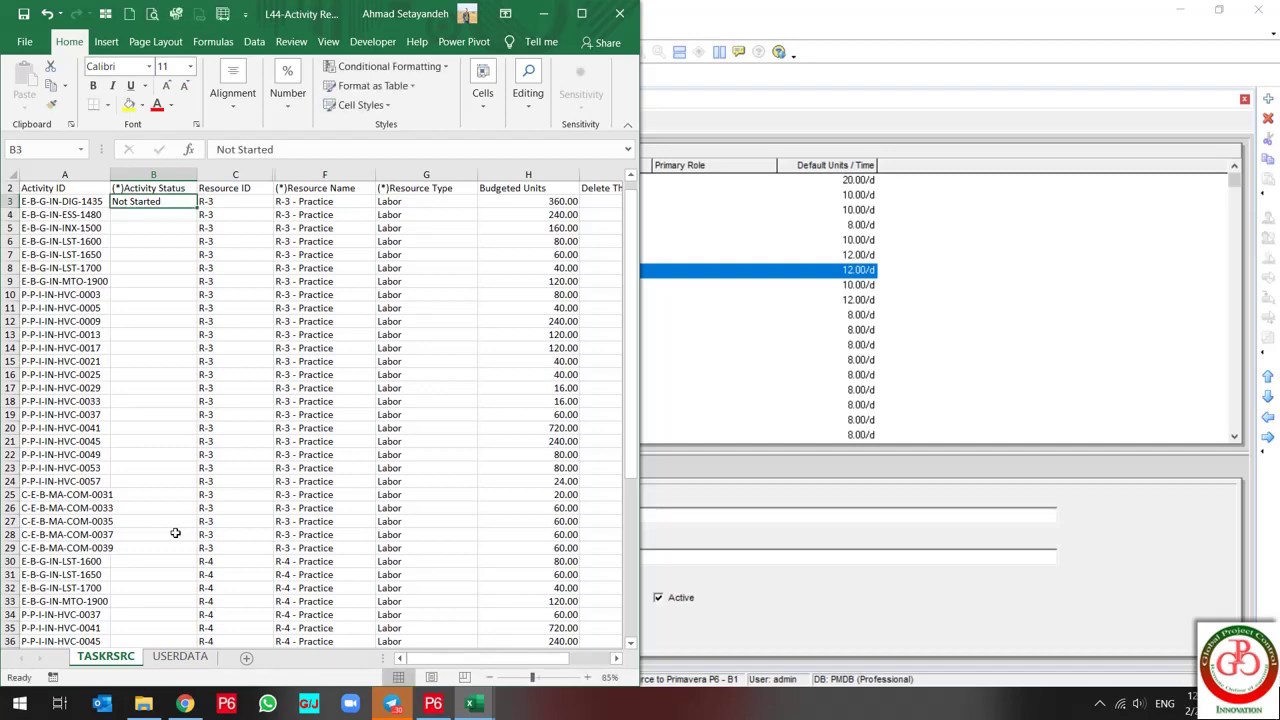
- Copy the Not Started status from B3 to all remaining activity rows down to B54
key("ctrl+c")
key("Down")
key("Left")
key("ctrl+Down")
key("Right")
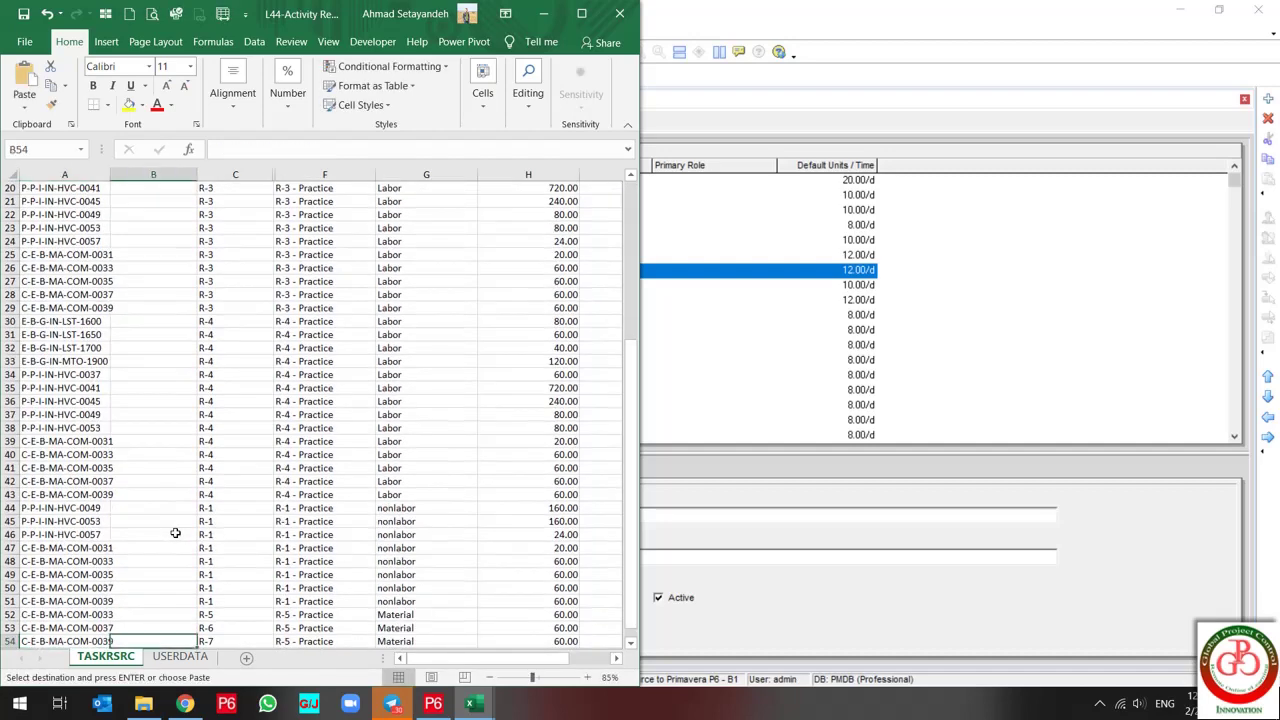
key("ctrl+shift+Up")
key("shift+Down")
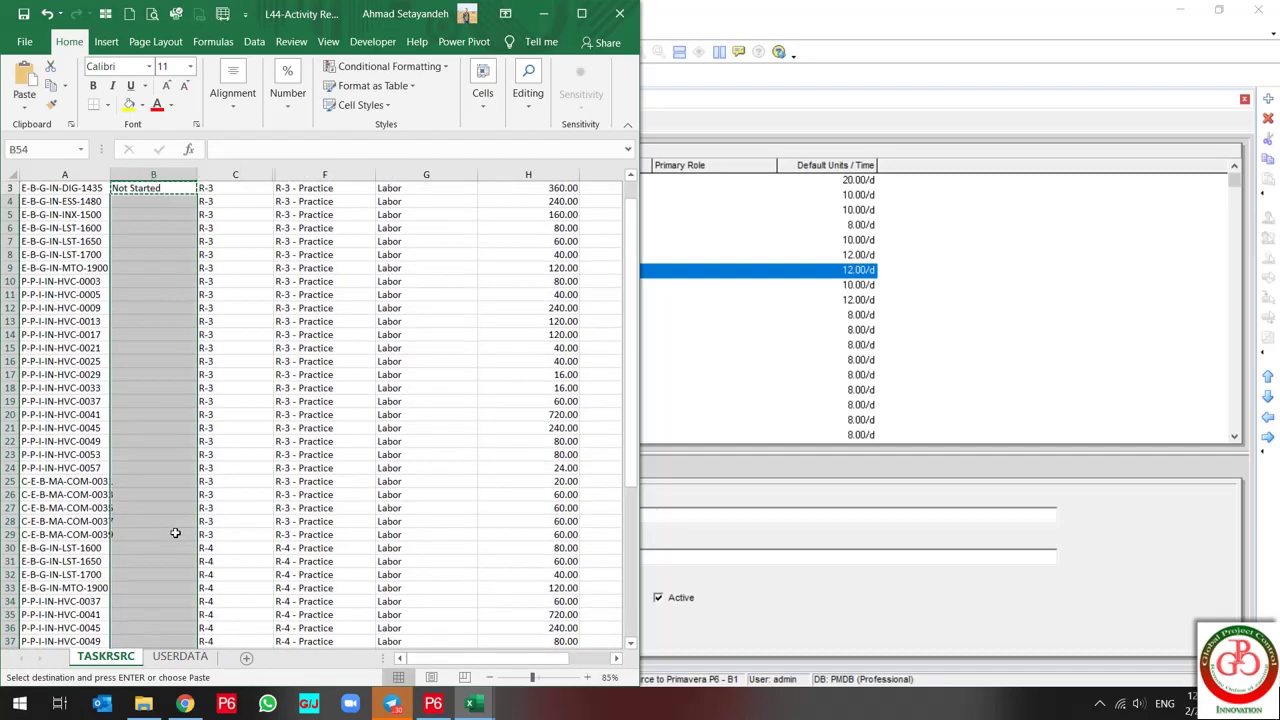
key("ctrl+v")
scroll(420, 445, "up", 12)
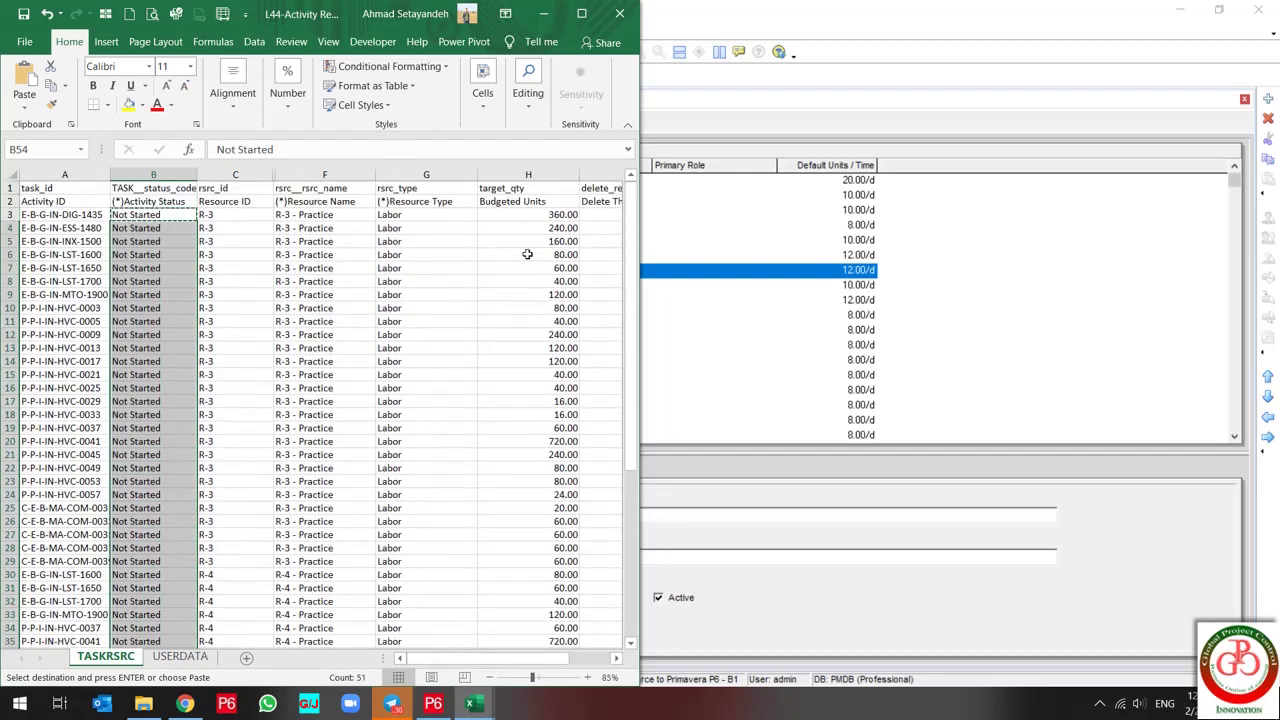
- Check the total of the Budgeted Units column in TASKRSRC and unhide the columns between J and Q in PRJ-03
left_click(528, 175)
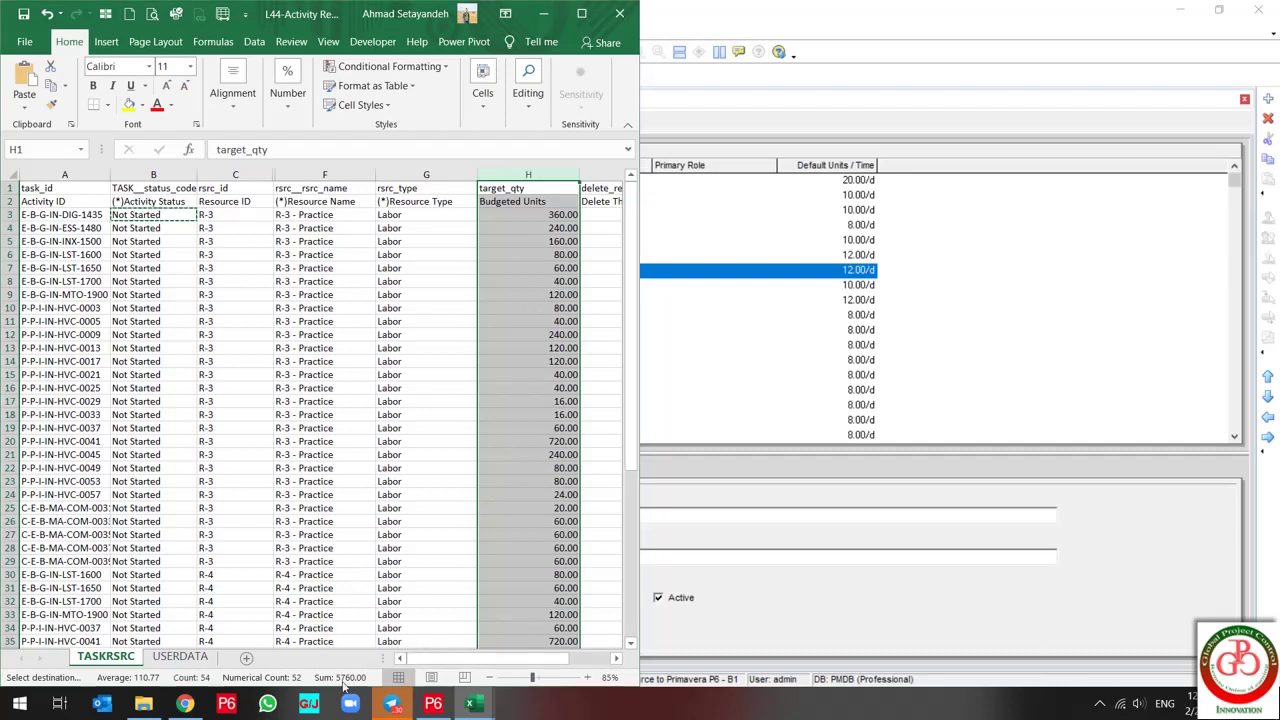
key("alt+Tab")
key("alt+Tab")
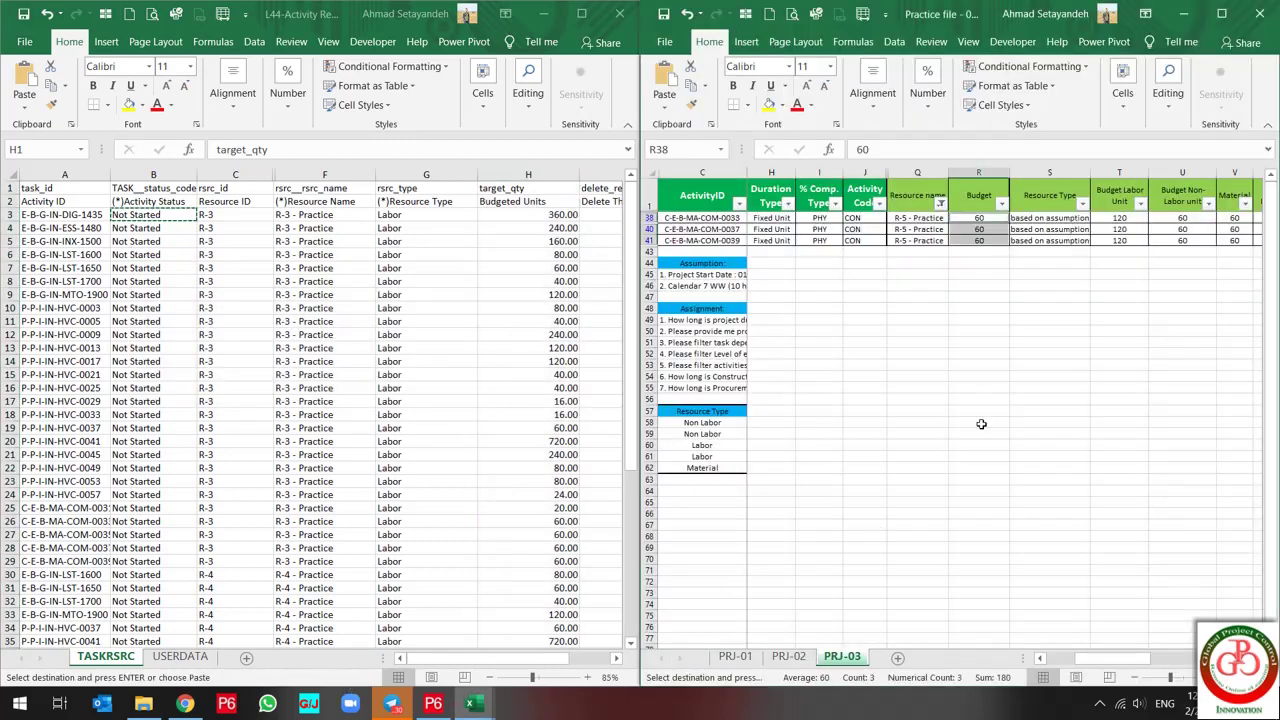
left_click_drag(865, 173, 905, 173)
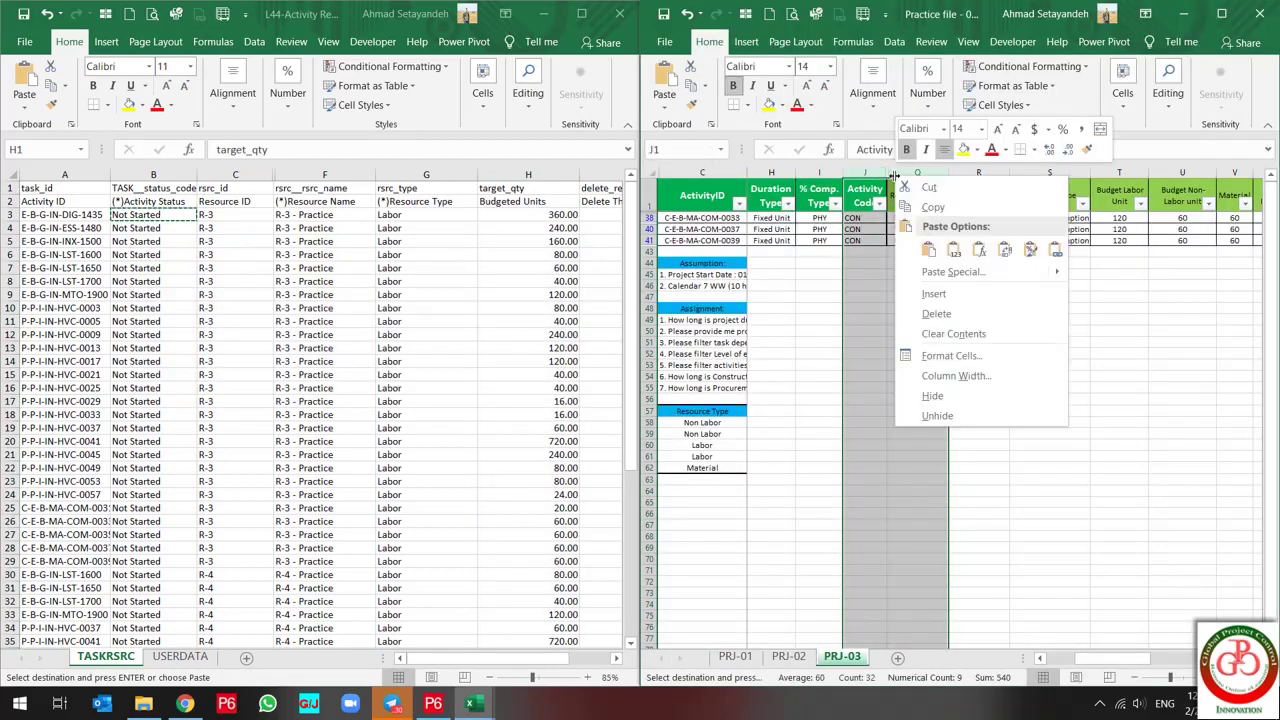
right_click(900, 176)
left_click(938, 415)
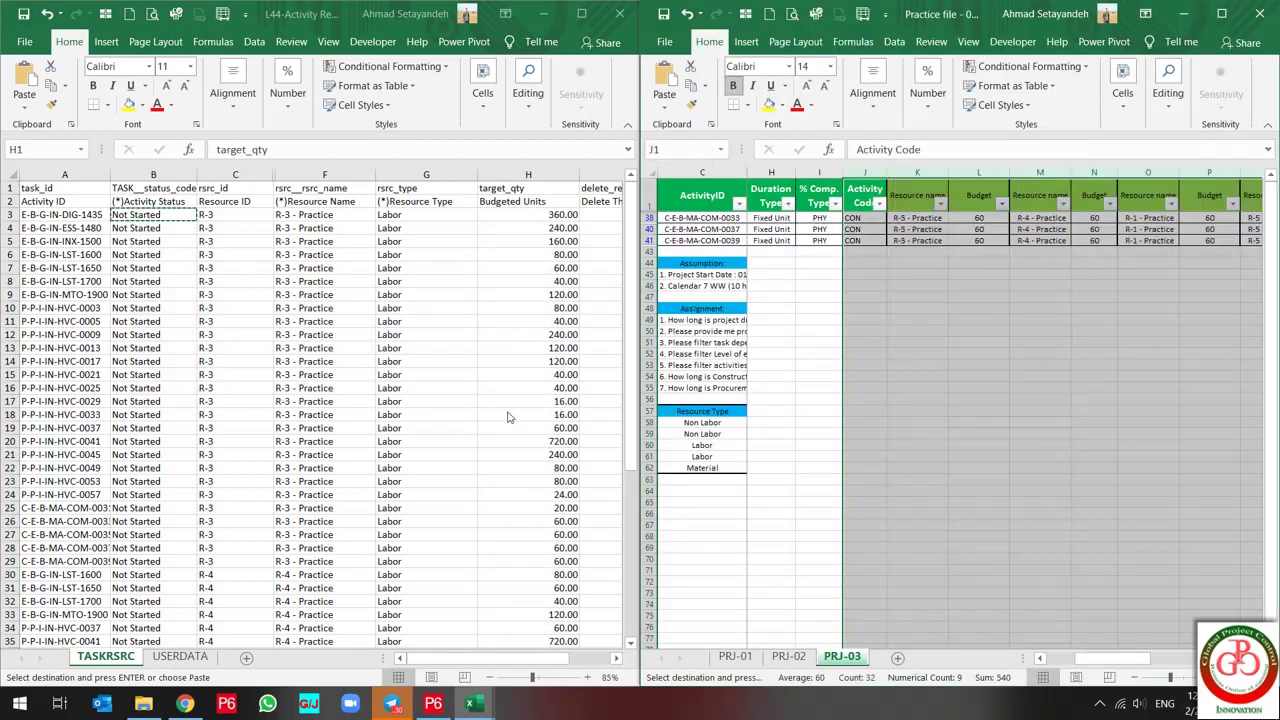
left_click(555, 174)
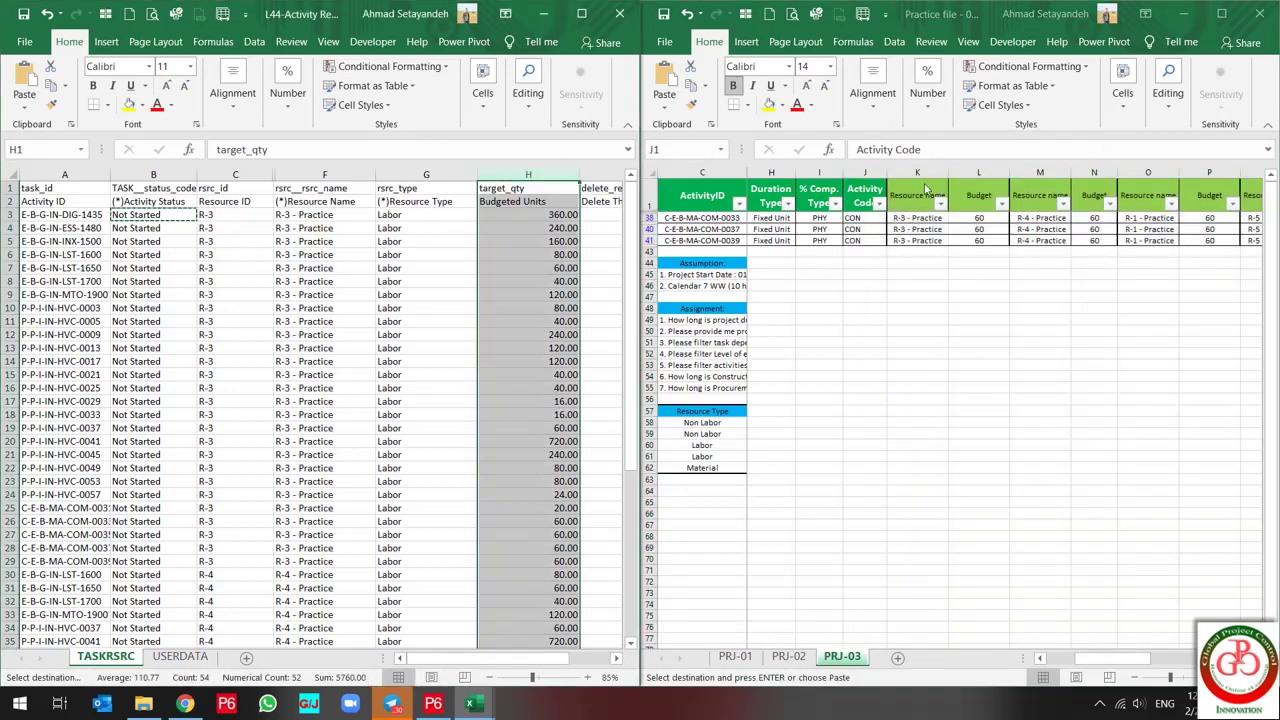
left_click_drag(917, 172, 874, 172)
right_click(874, 172)
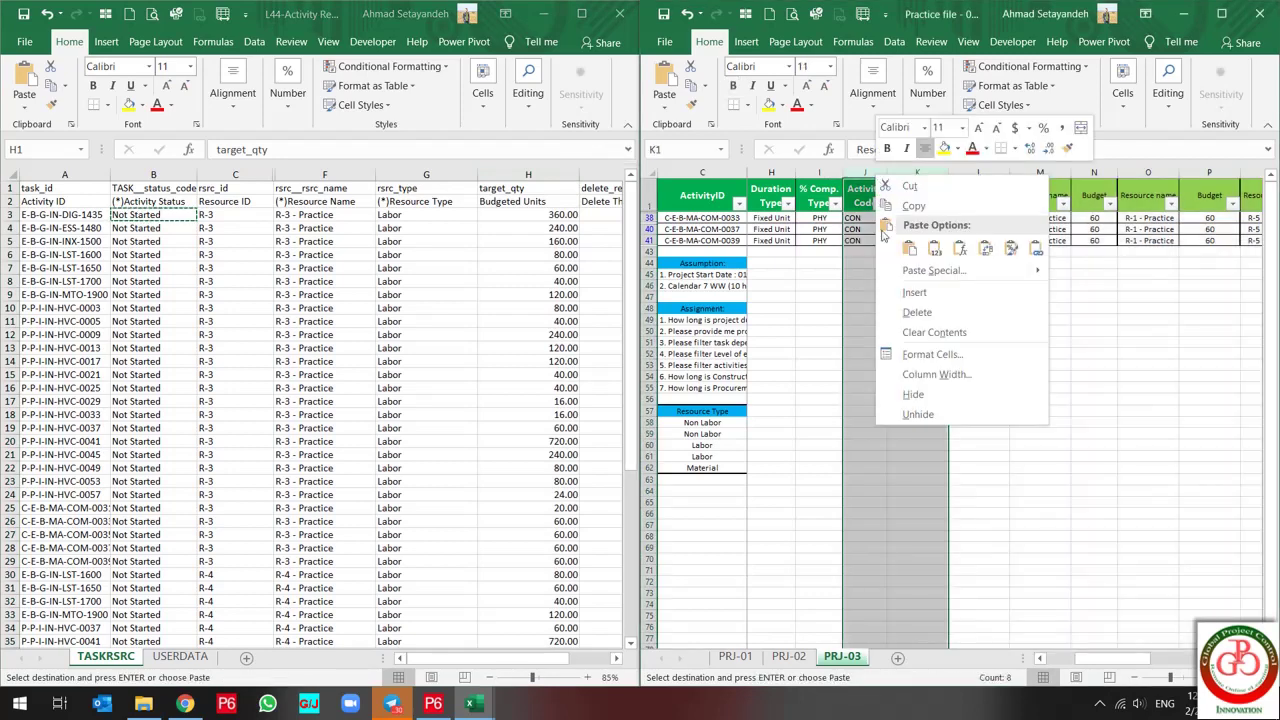
left_click(926, 421)
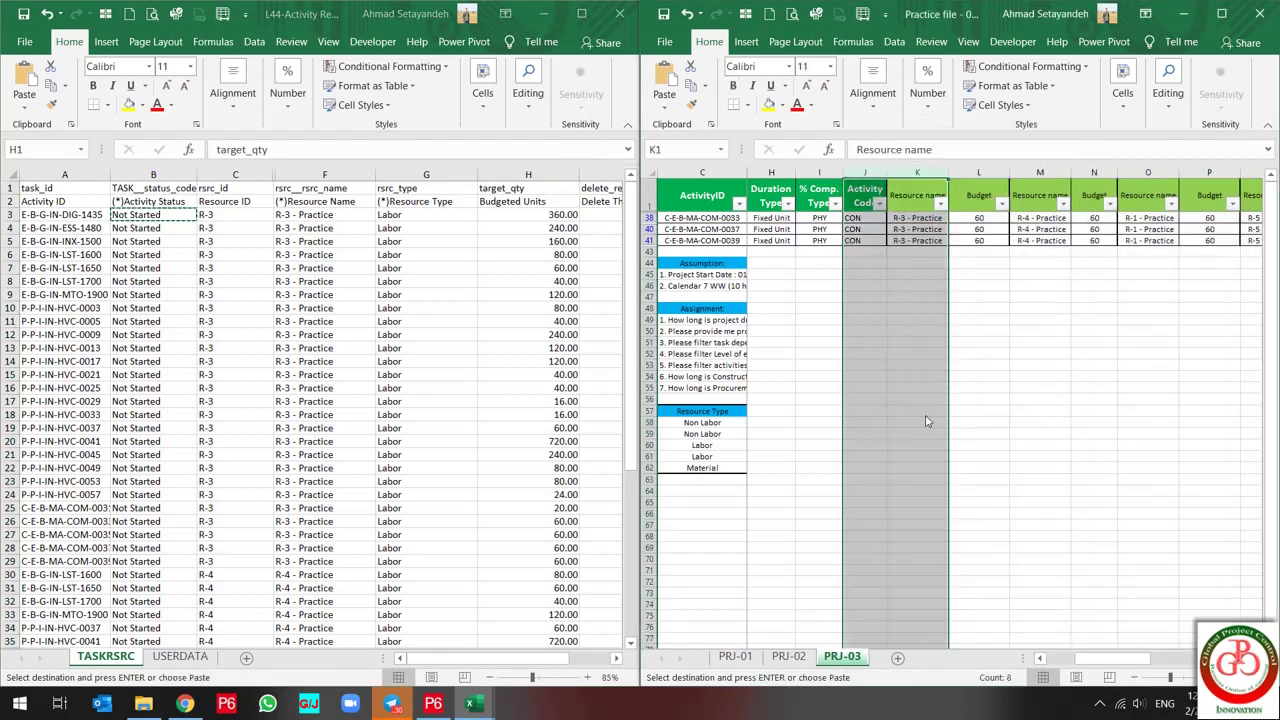
left_click(823, 172)
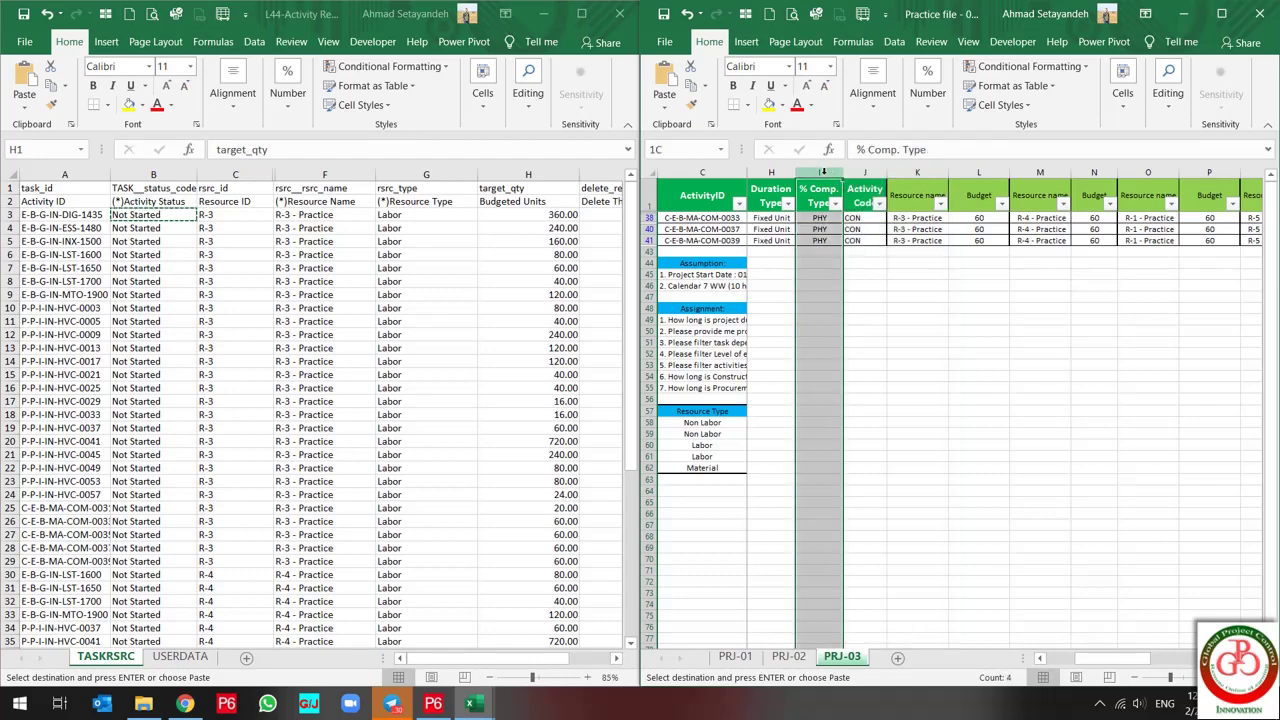
- Clear the filter in PRJ-03 and select Budget columns L, N, P and R together to check their combined total
left_click(962, 175)
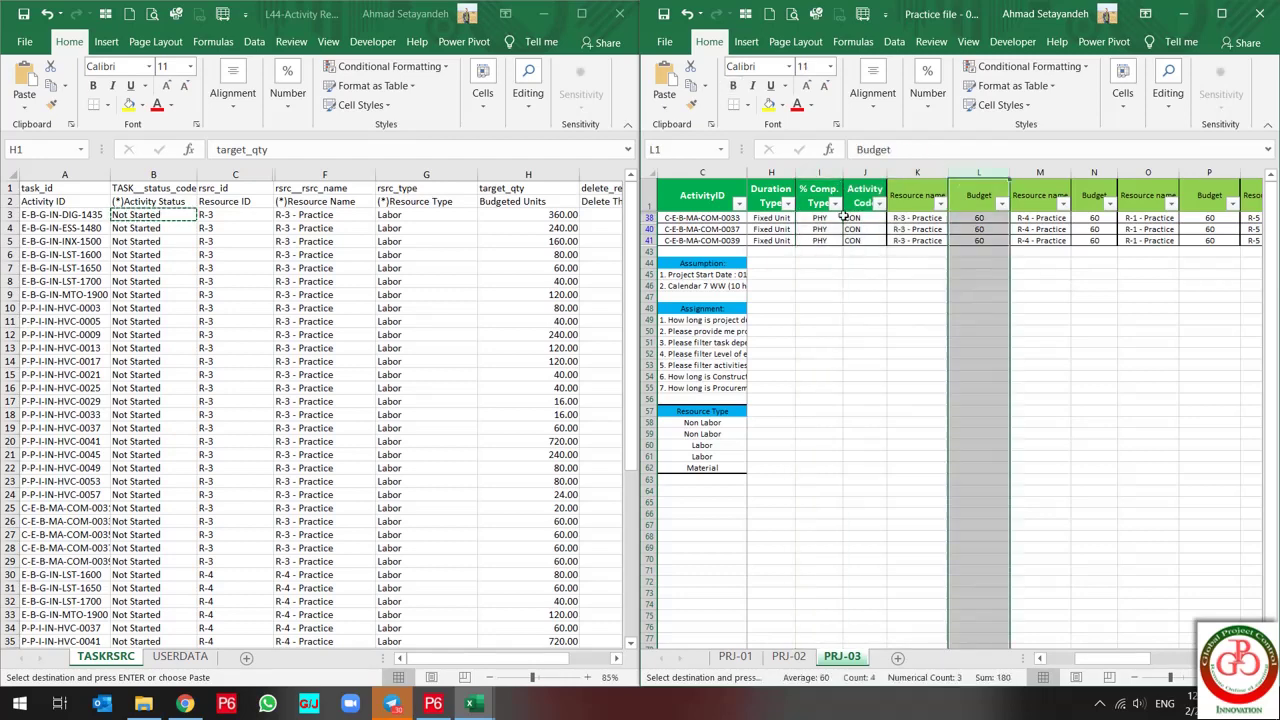
left_click(894, 41)
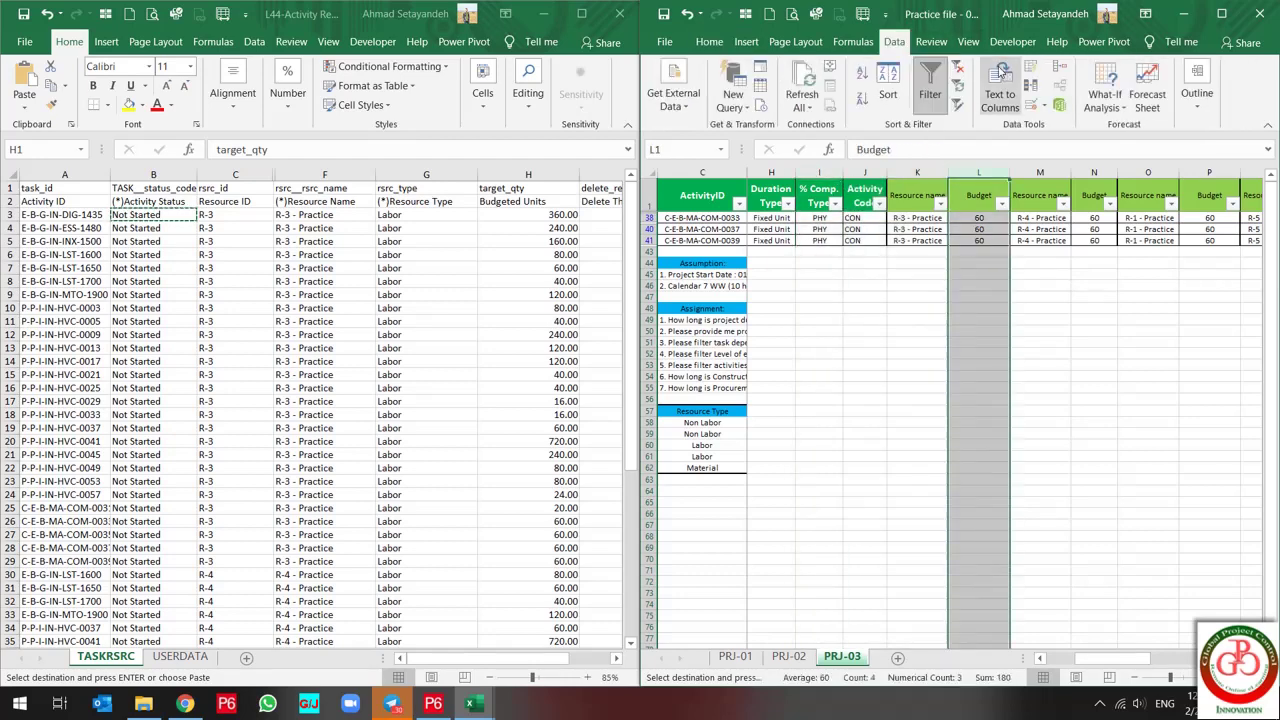
left_click(958, 67)
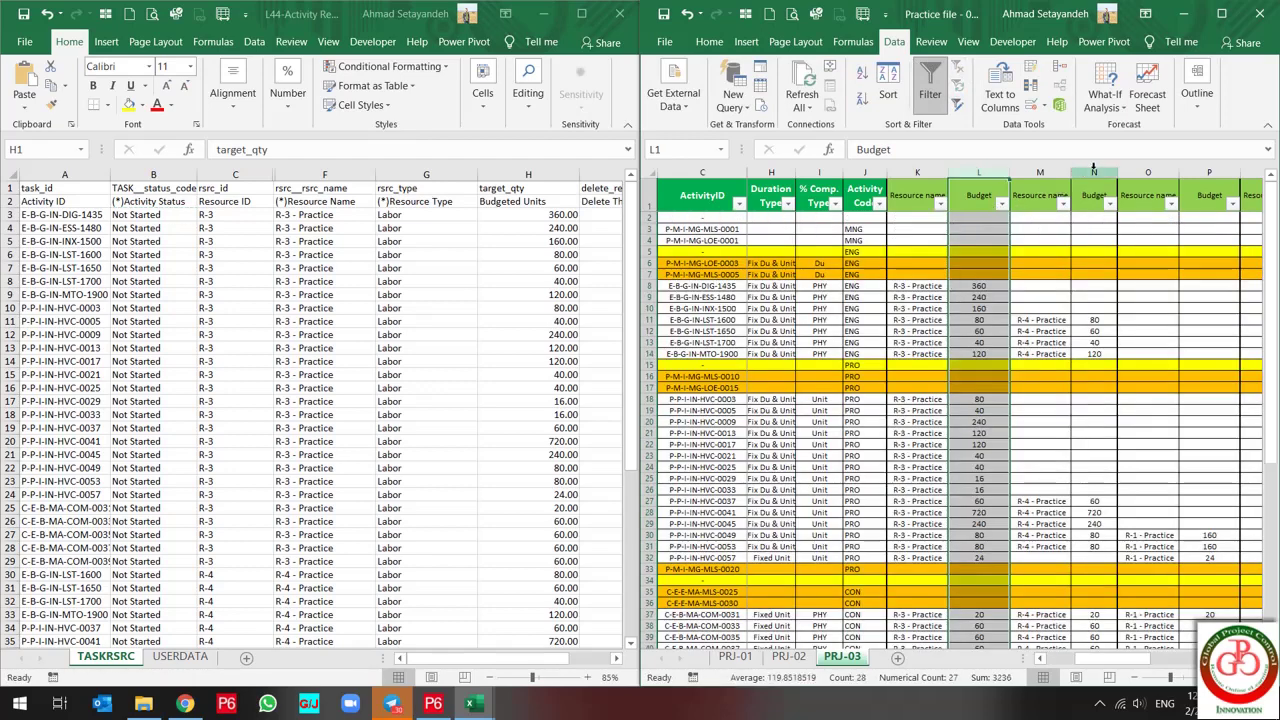
left_click(1093, 172, "ctrl")
scroll(1068, 240, "right", 3)
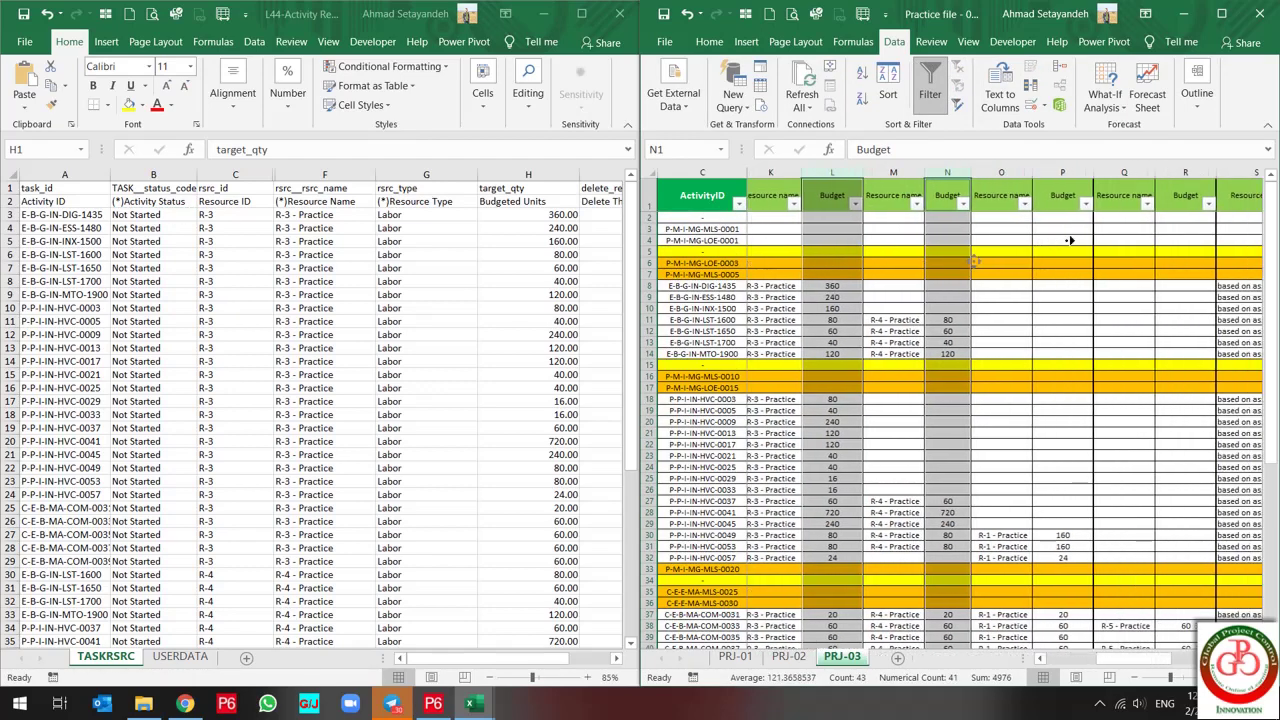
scroll(1068, 240, "right", 1)
left_click(1010, 173, "ctrl")
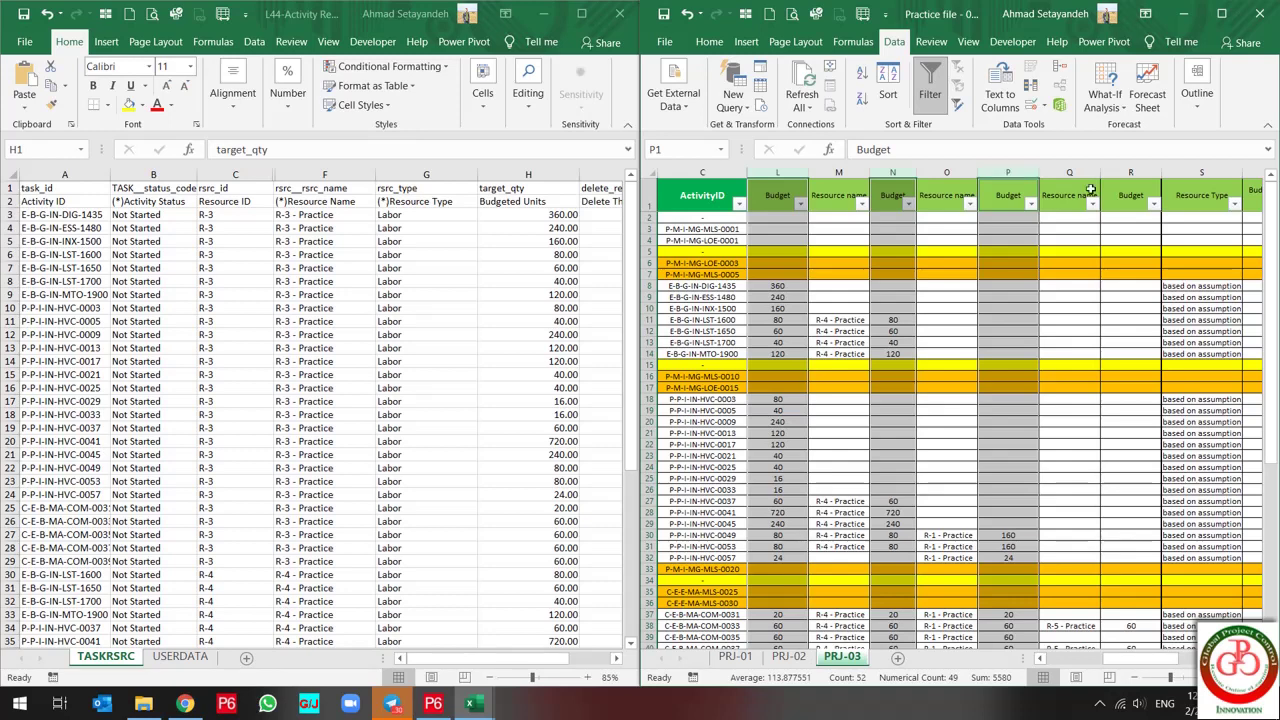
left_click(1140, 172, "ctrl")
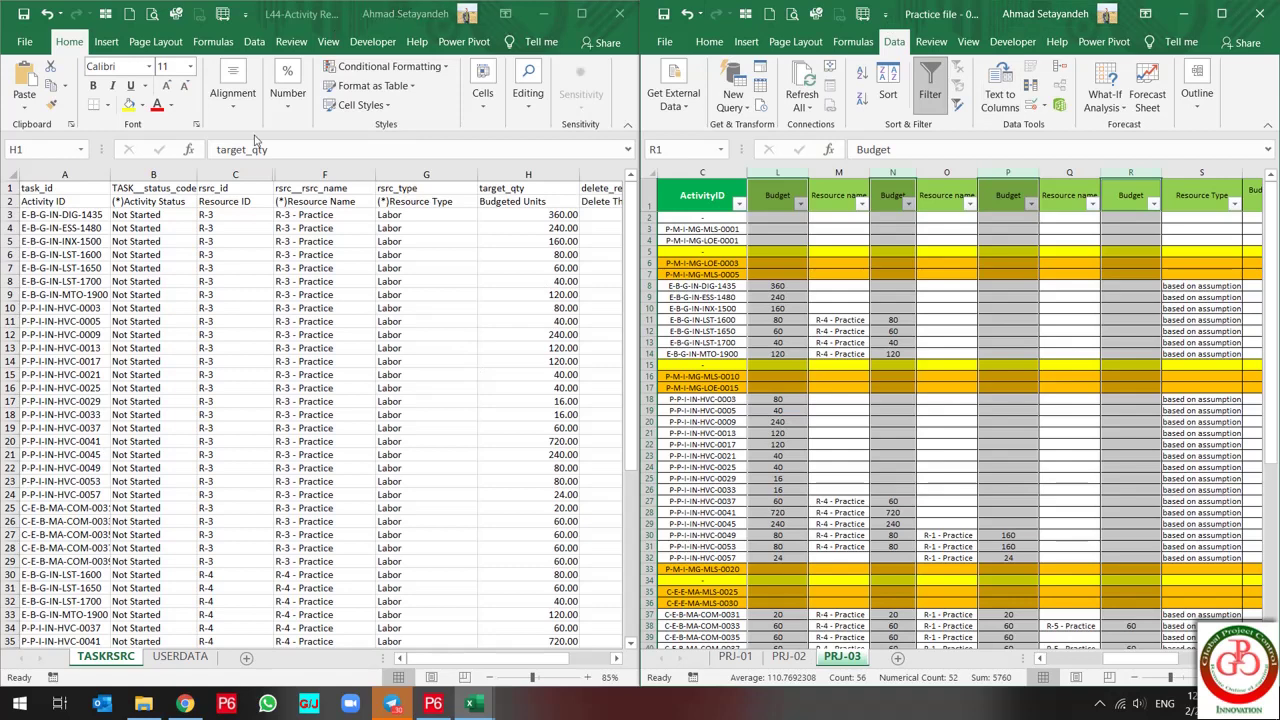
- Close Practice file - 02.xlsx with its changes saved, and maximize the window of the L44 resource assignments workbook
left_click(240, 288)
left_click(60, 268)
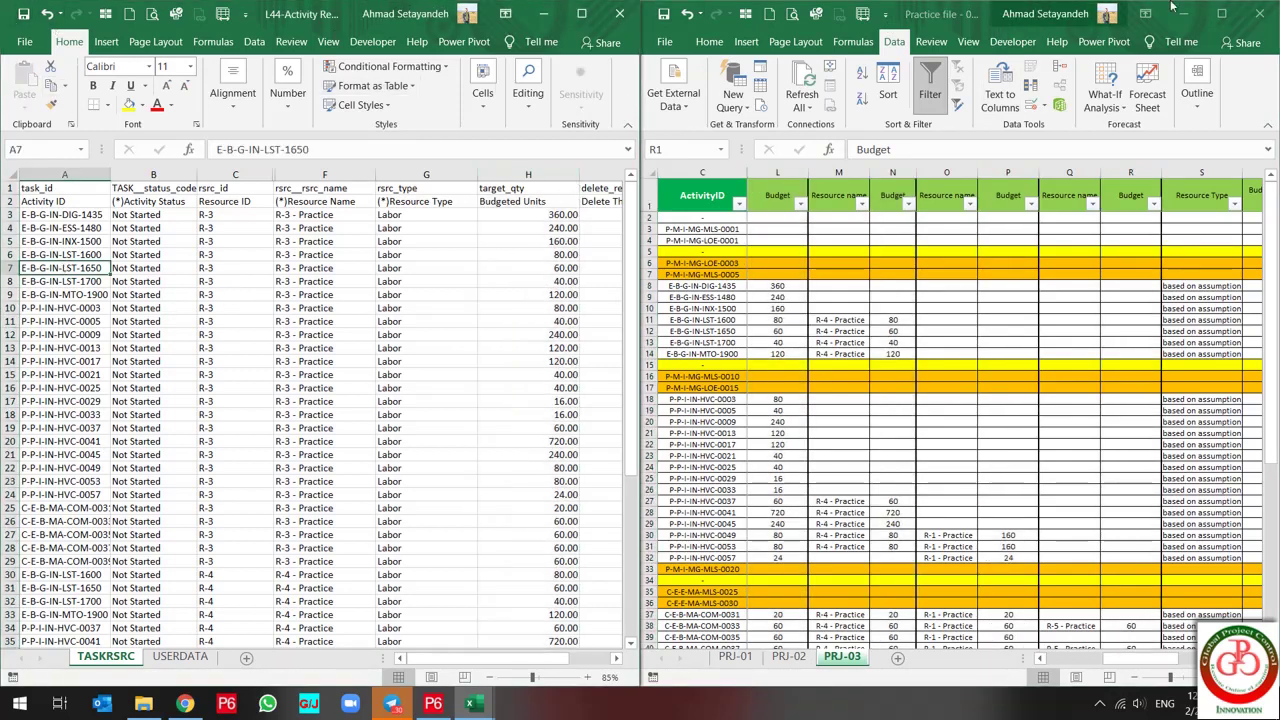
left_click(1260, 14)
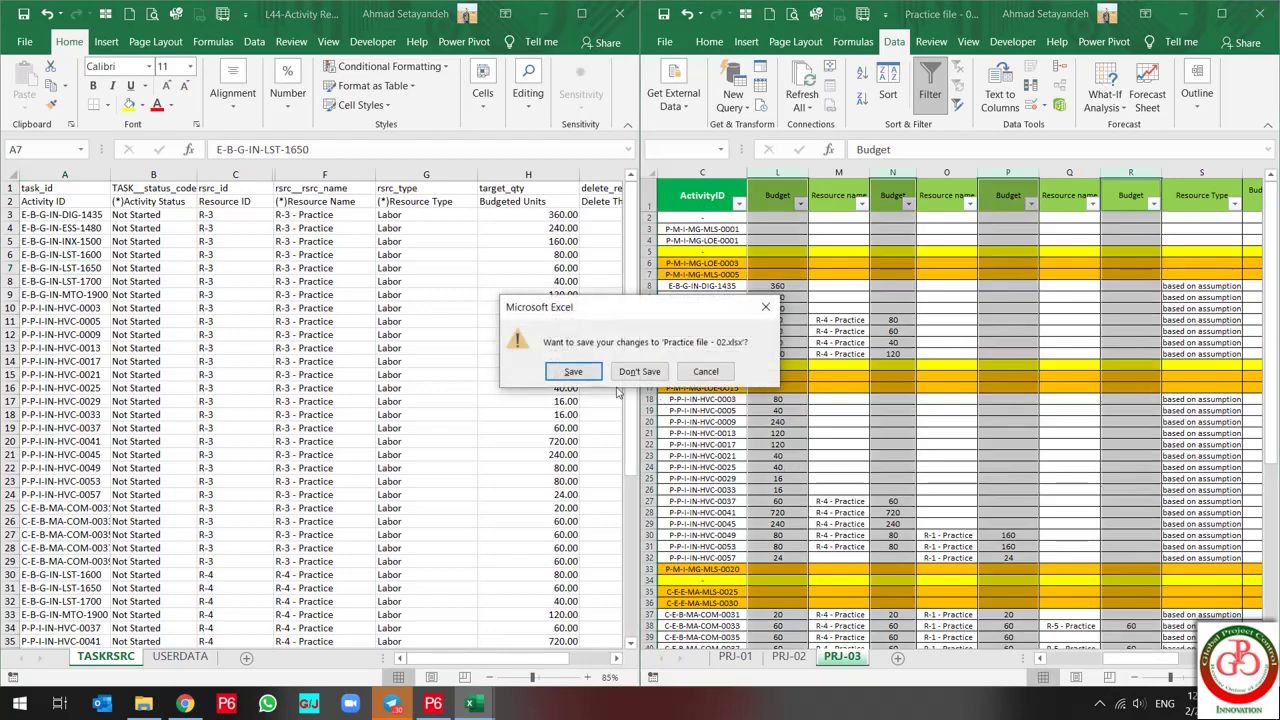
left_click(566, 372)
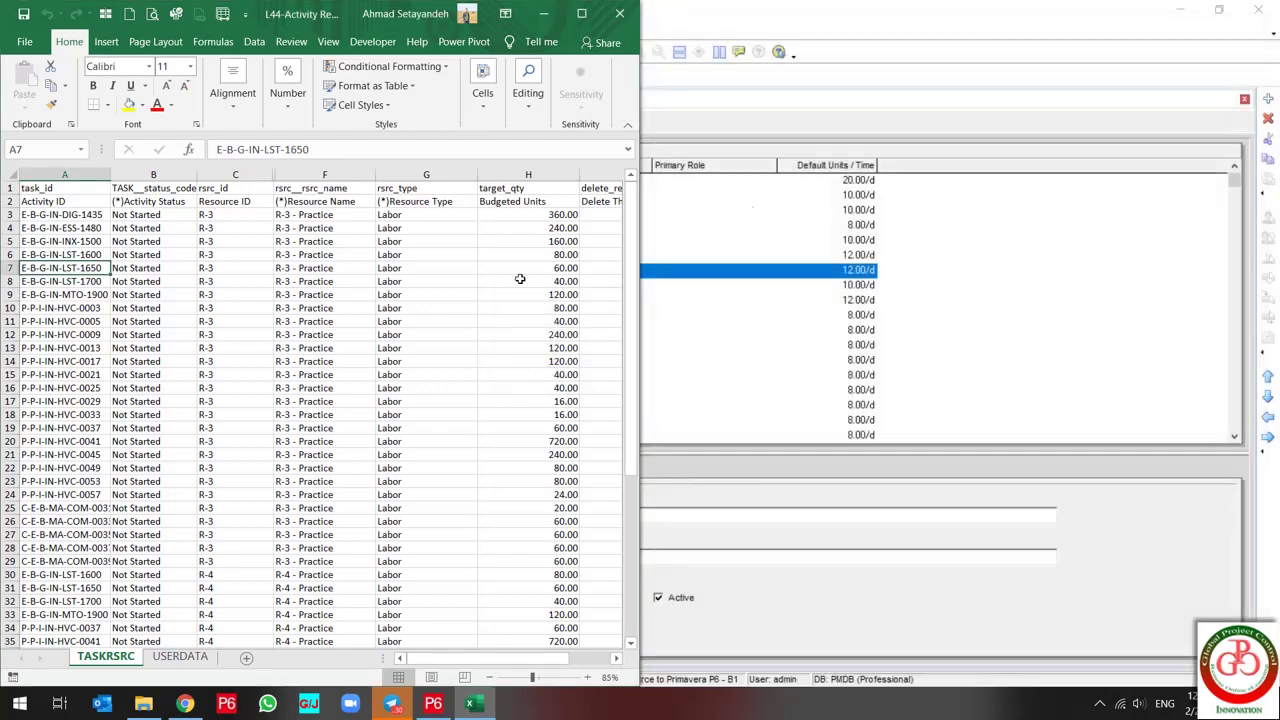
left_click(581, 13)
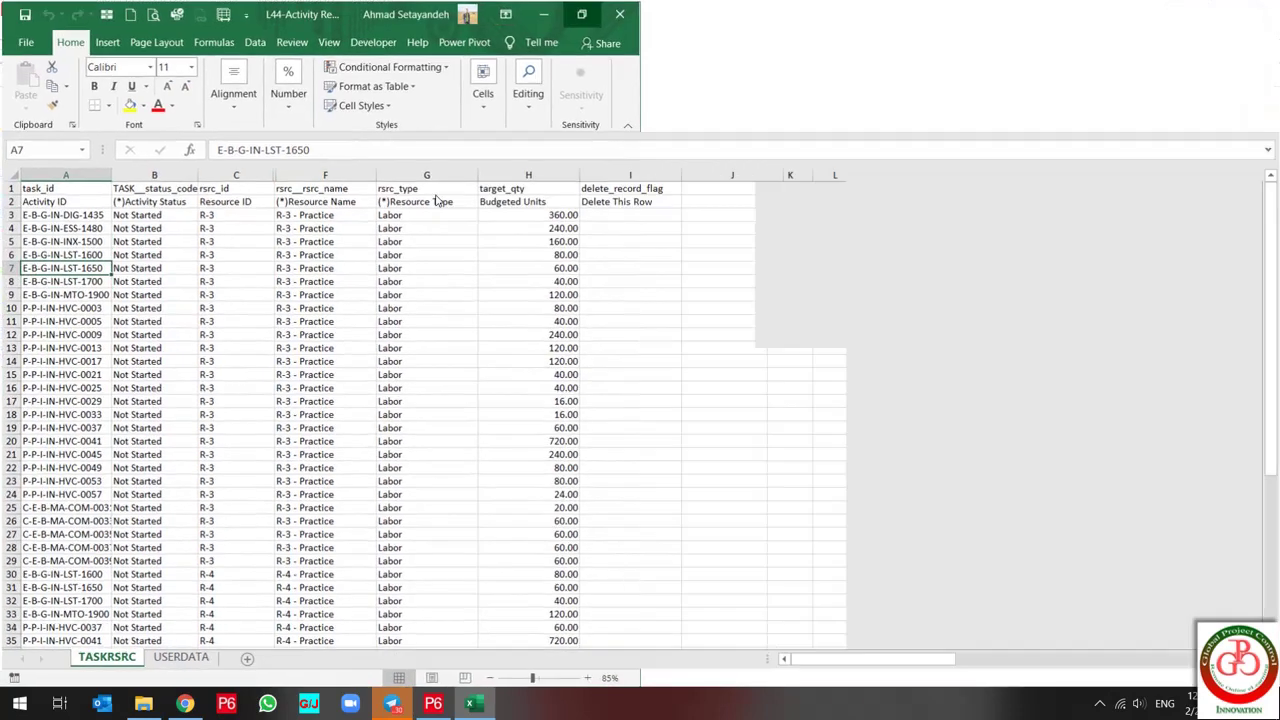
- Copy the entire TASKRSRC sheet and paste it over itself as values only
left_click(12, 177)
right_click(50, 200)
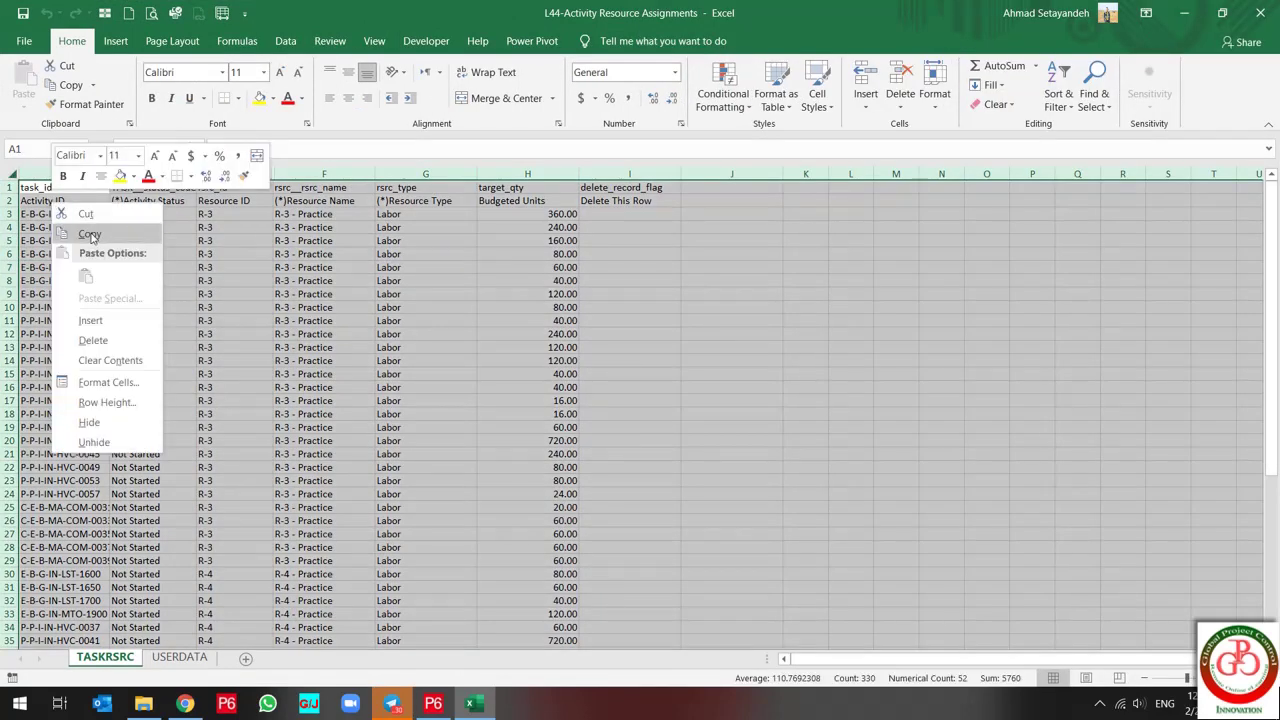
left_click(75, 232)
right_click(47, 208)
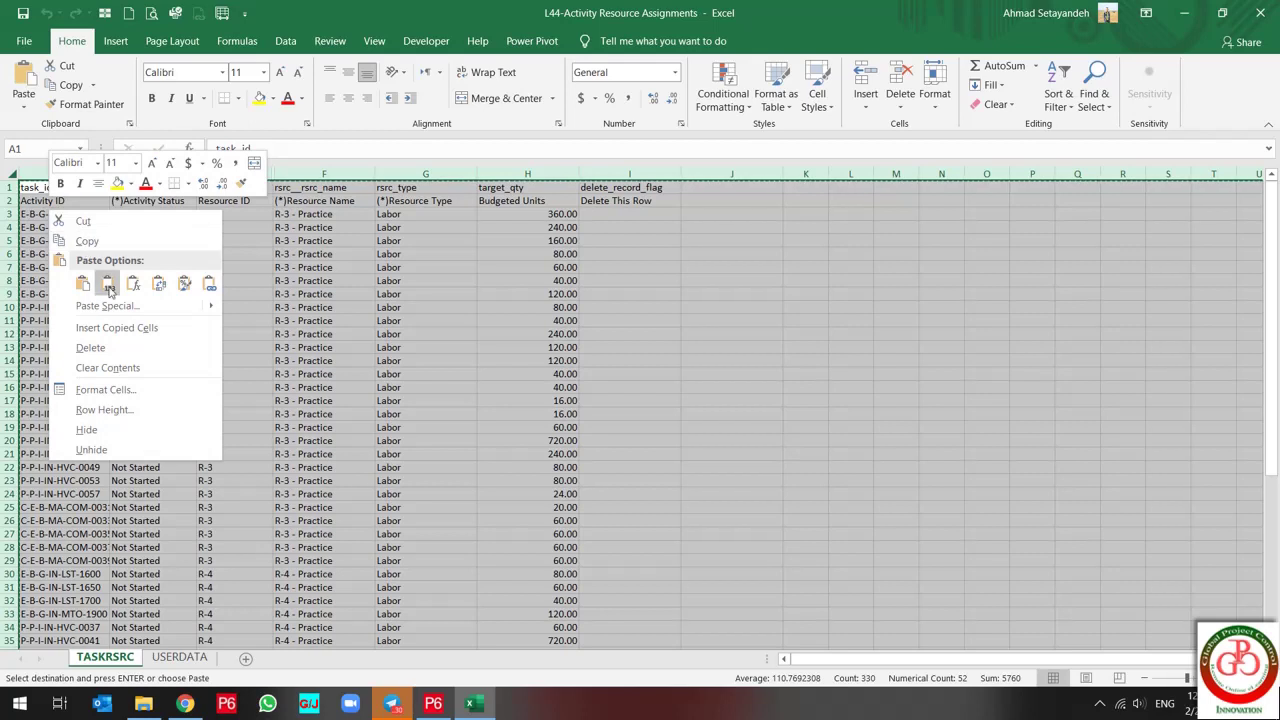
left_click(107, 284)
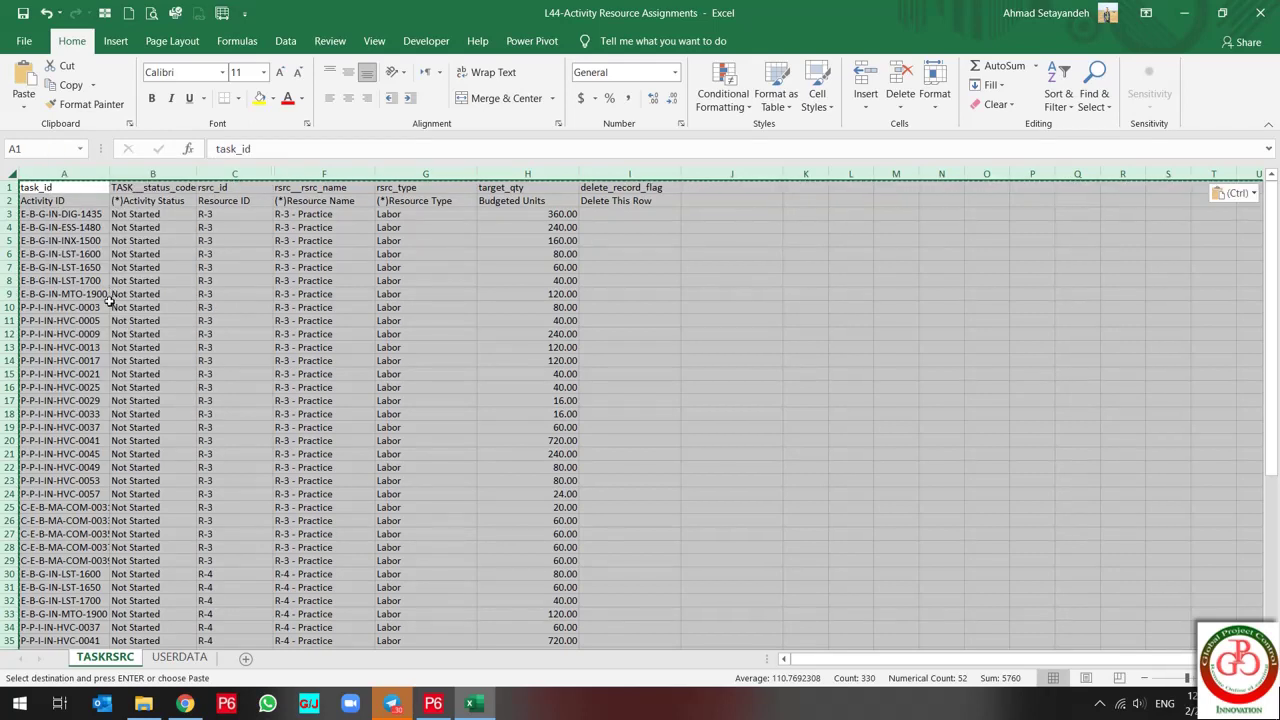
left_click(337, 213)
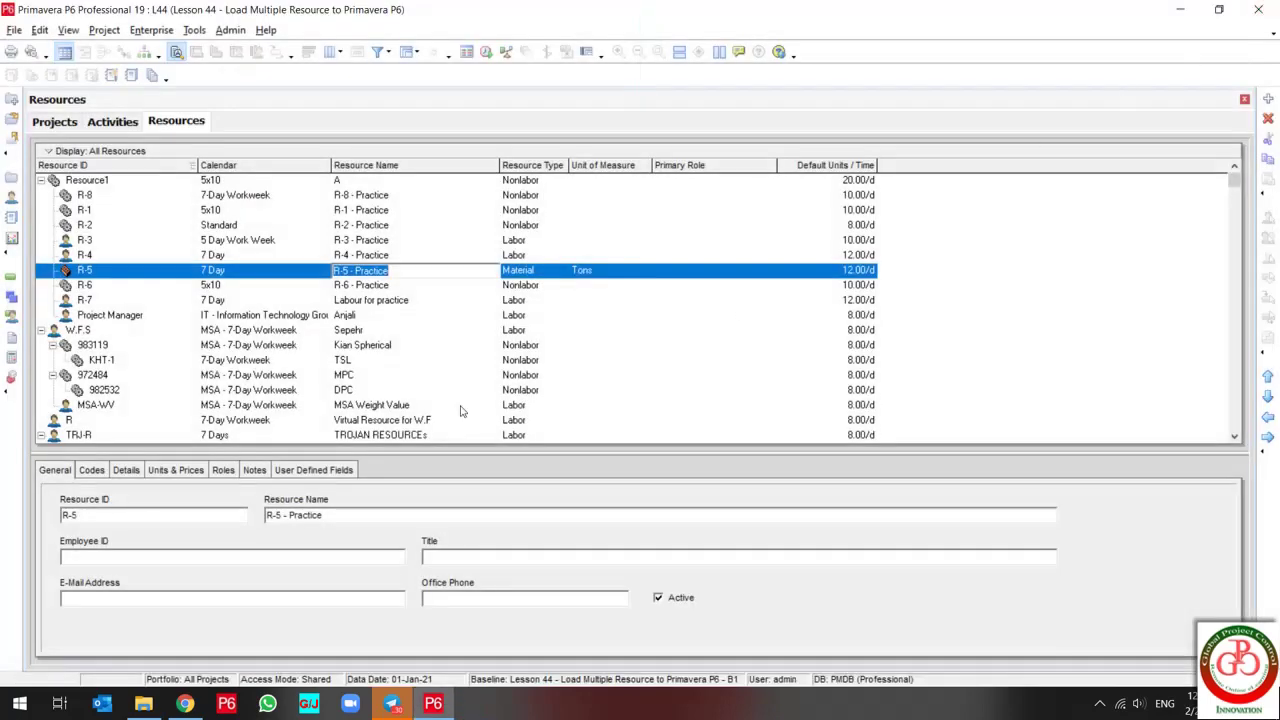
- In Primavera P6, show the L44 activities and start an import using the Spreadsheet (XLSX) format
left_click(295, 275)
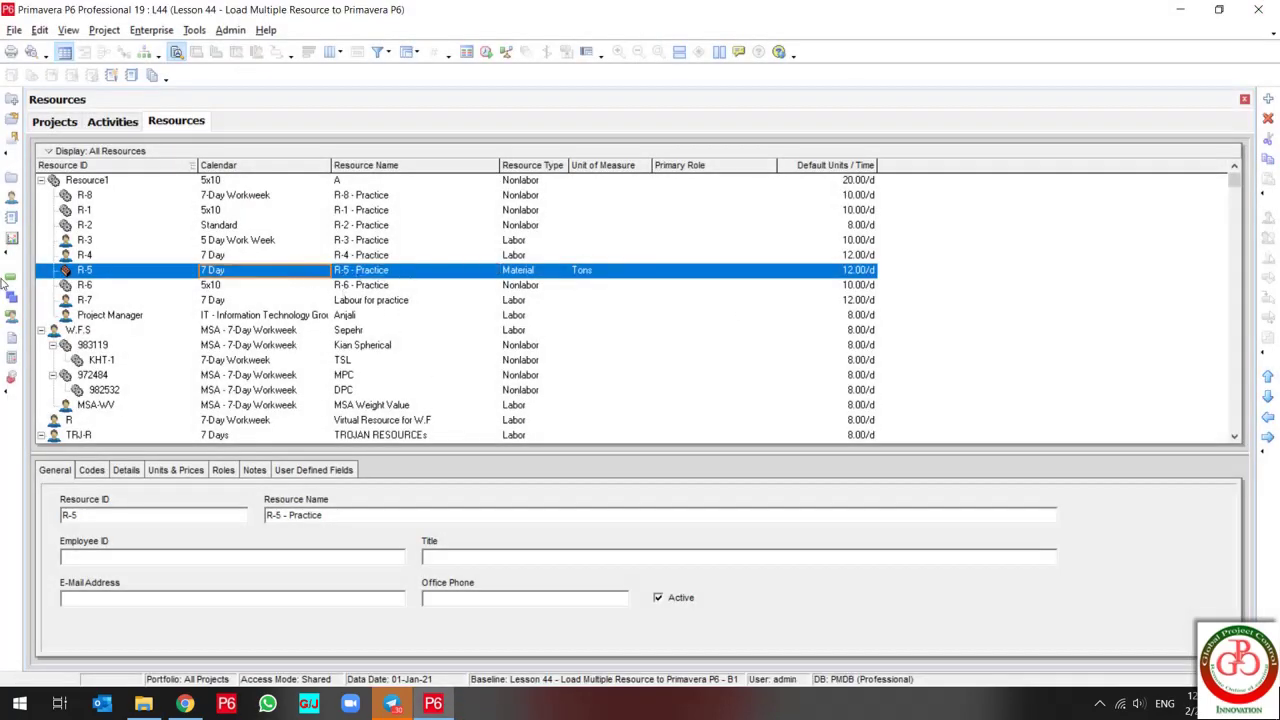
left_click(12, 237)
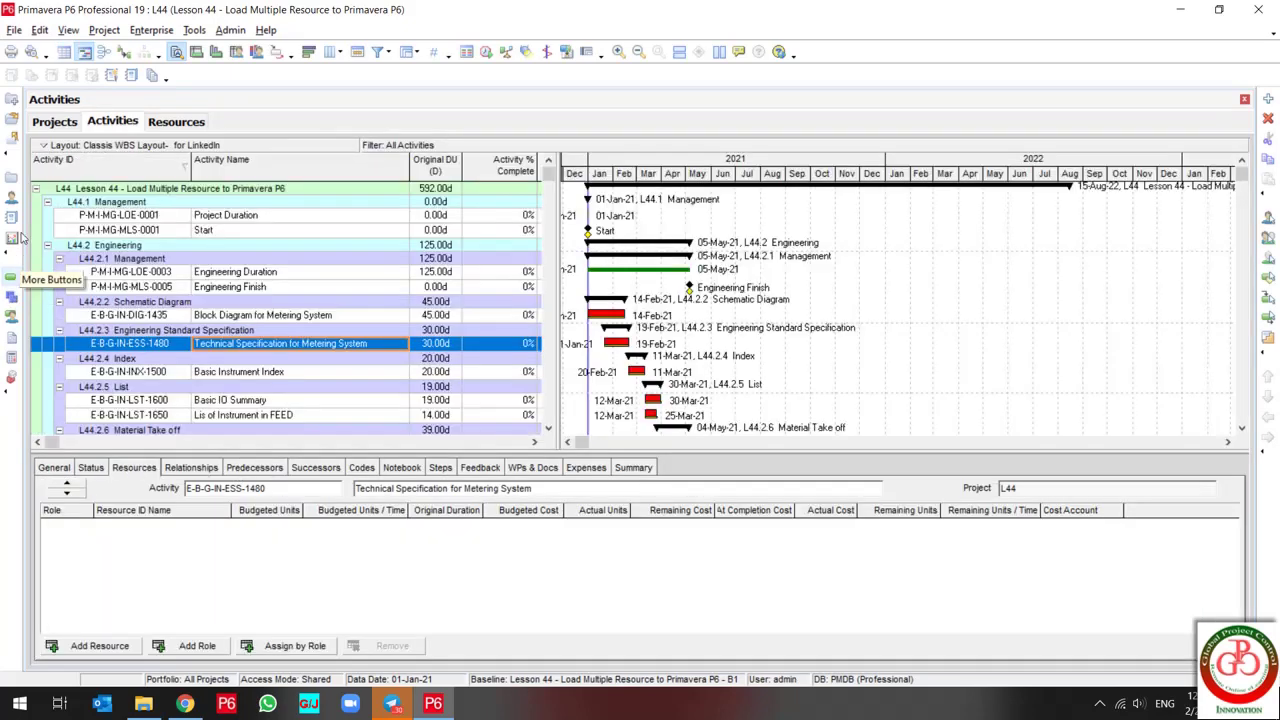
left_click(14, 29)
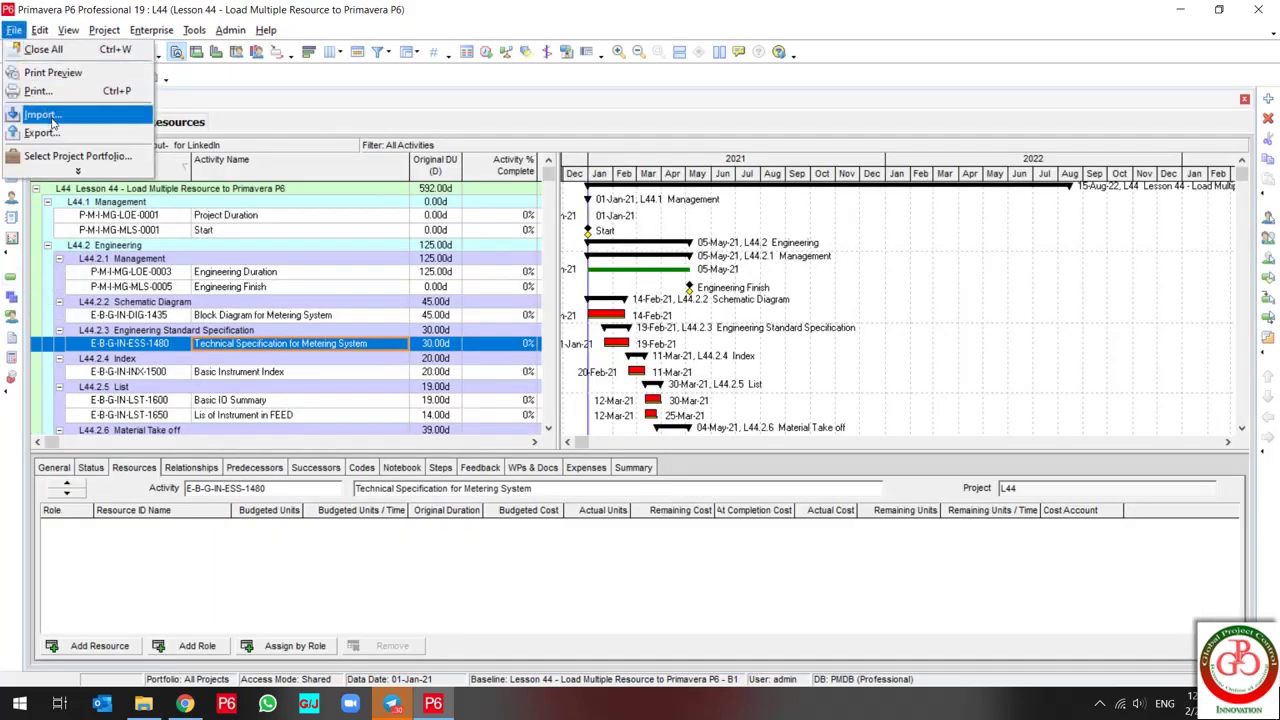
left_click(52, 121)
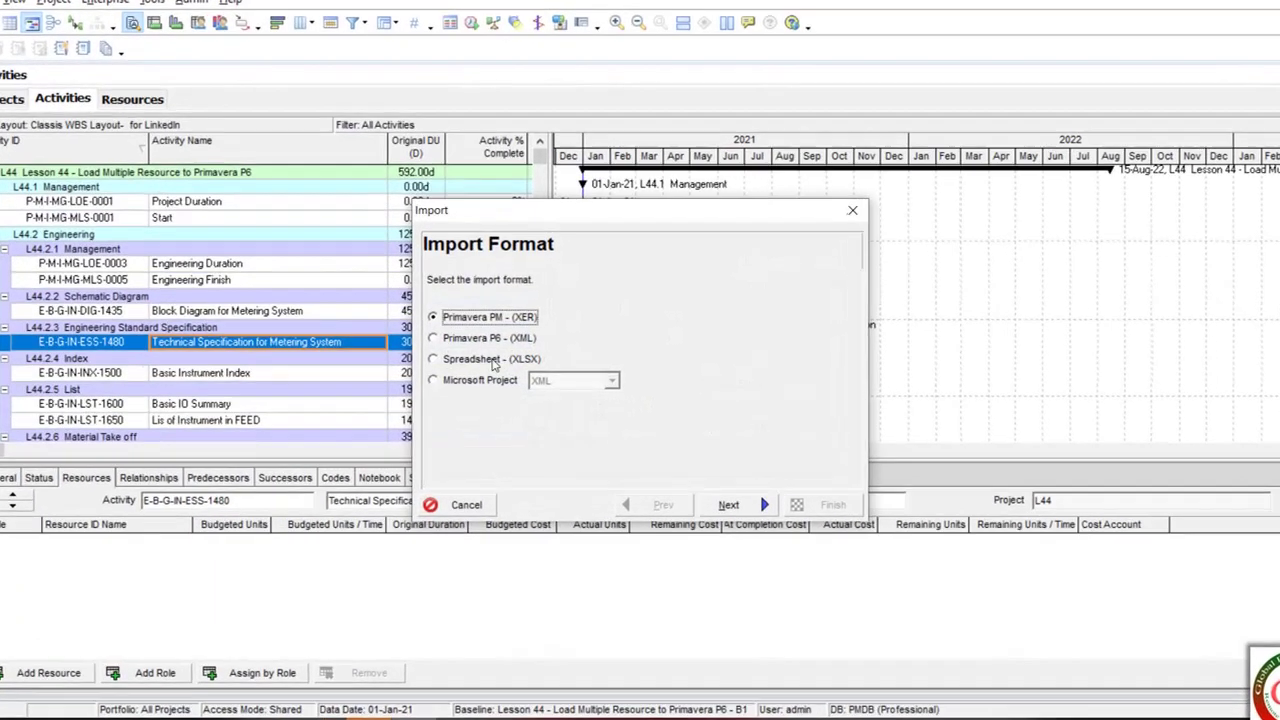
left_click(493, 362)
left_click(726, 503)
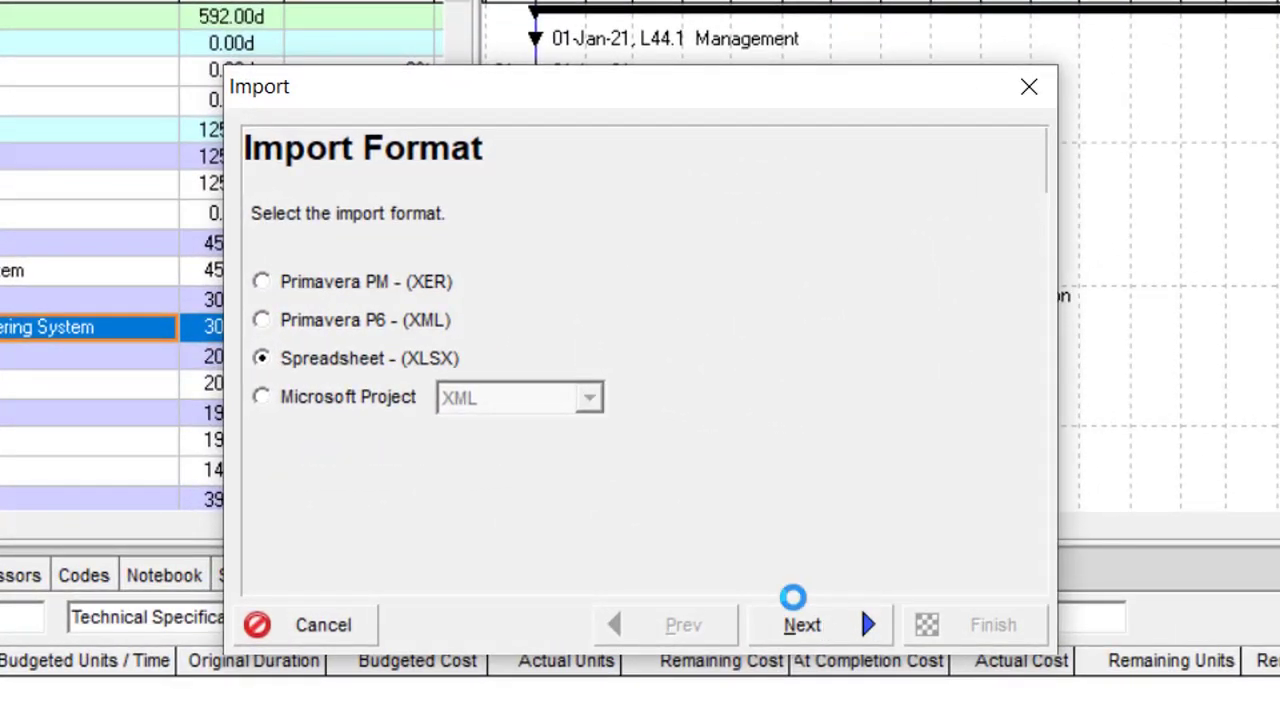
- Choose L44-Activity Resource Assignments from the Load Resource folder on the Desktop as the Excel file to import
left_click(832, 440)
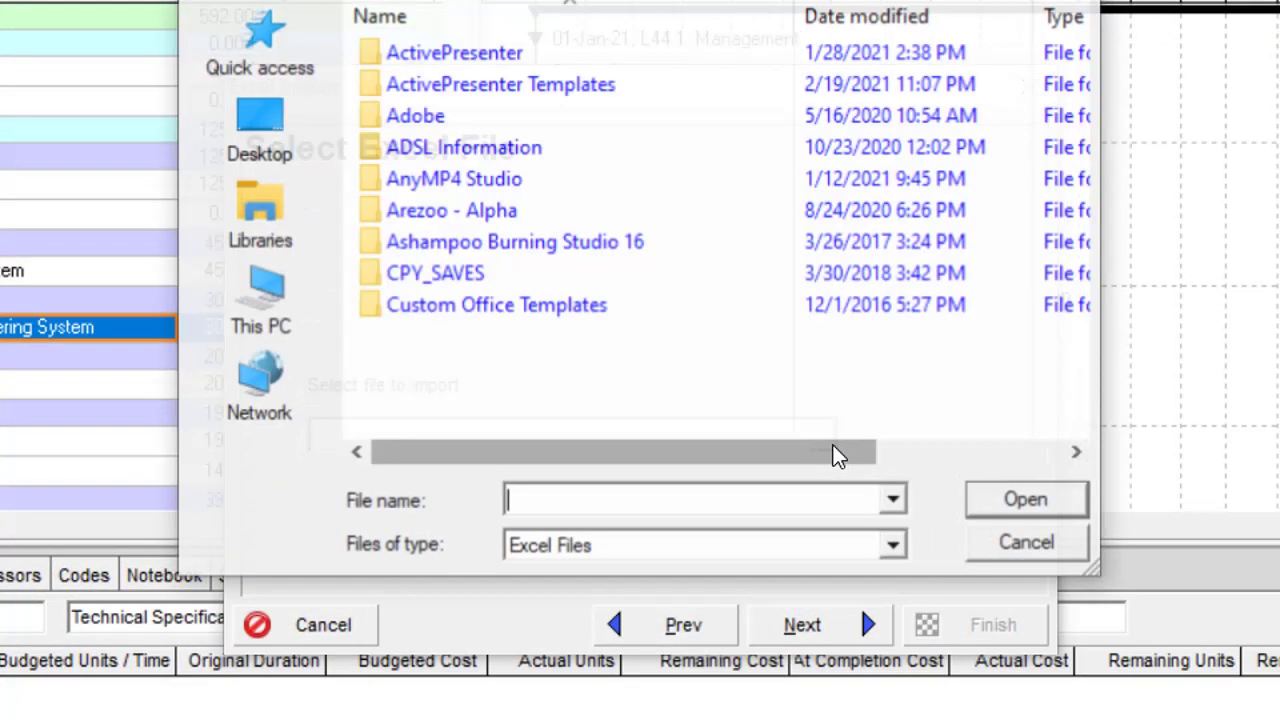
left_click(320, 149)
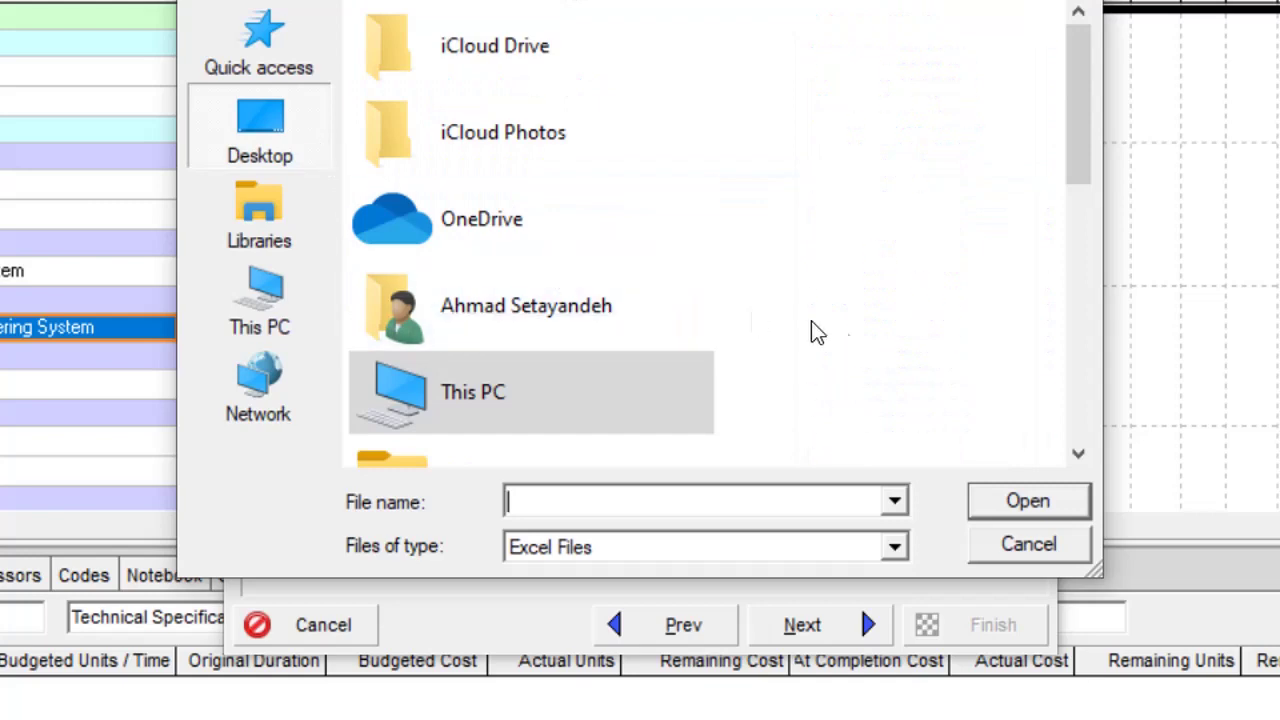
scroll(854, 331, "down", 5)
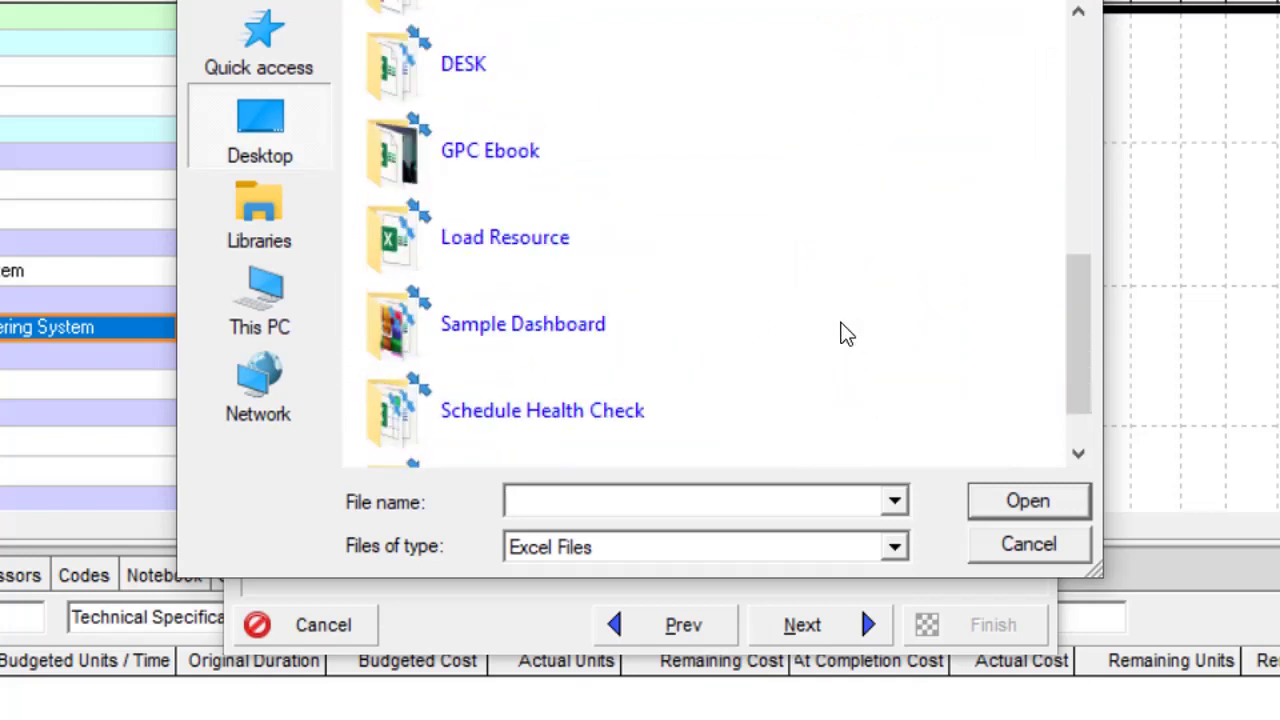
double_click(518, 244)
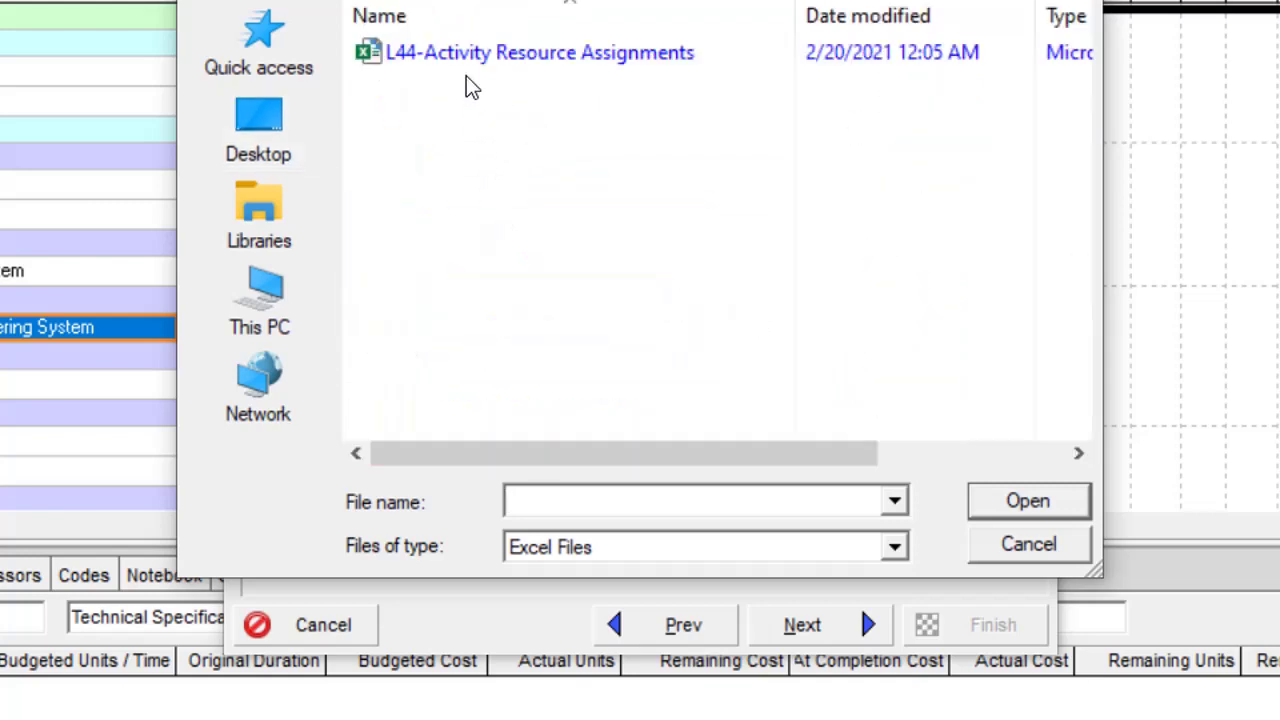
left_click(466, 60)
key("Return")
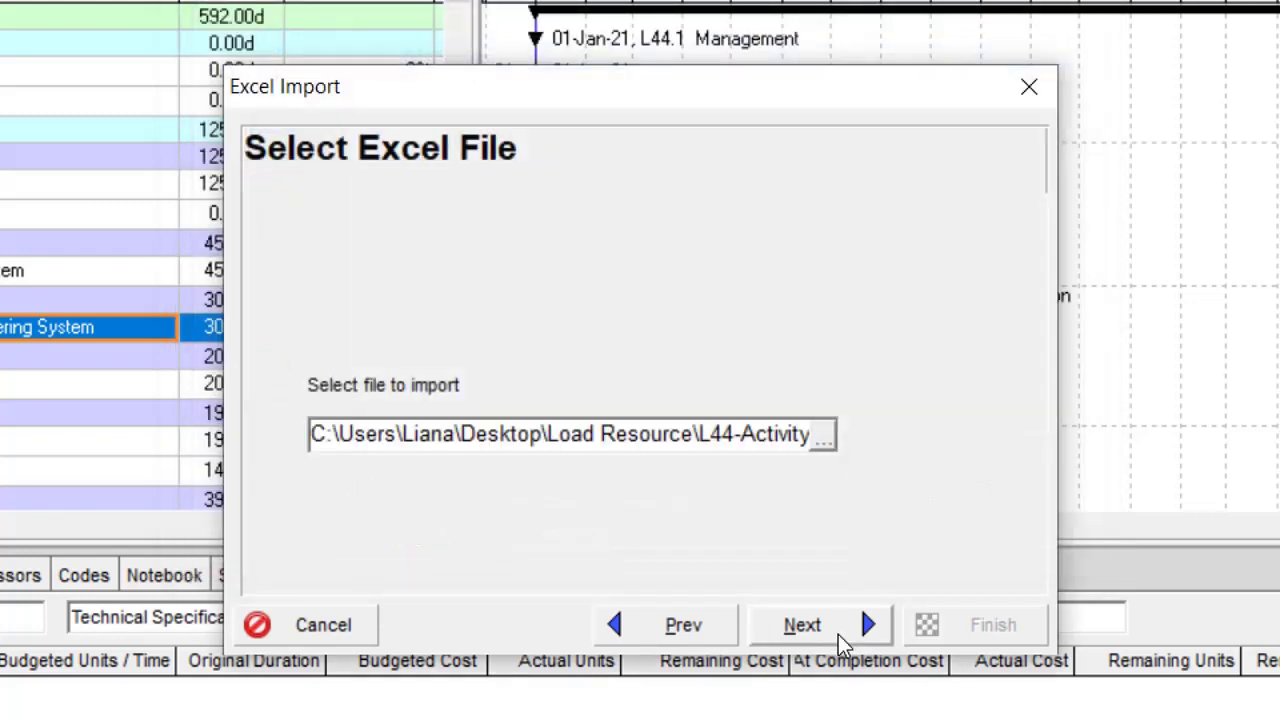
left_click(838, 634)
- Set the import type to Resource Assignments and choose existing project L44 as the import destination
left_click(500, 517)
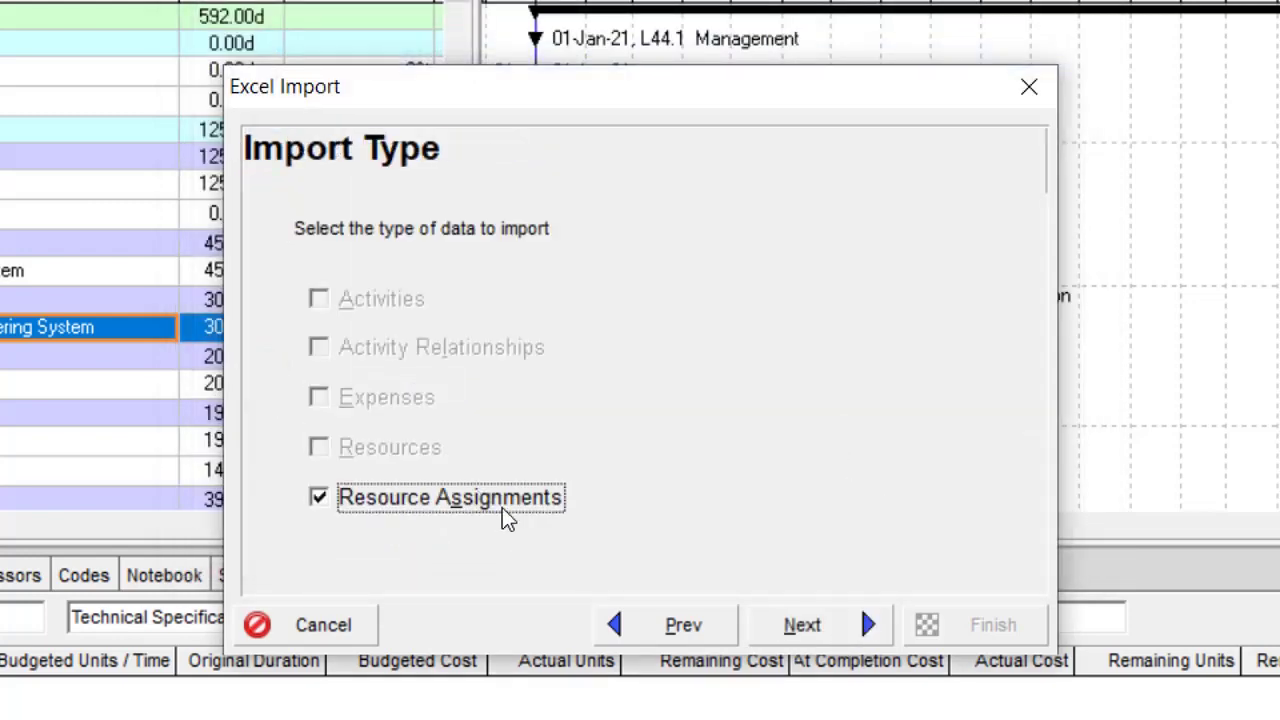
left_click(826, 625)
left_click(820, 395)
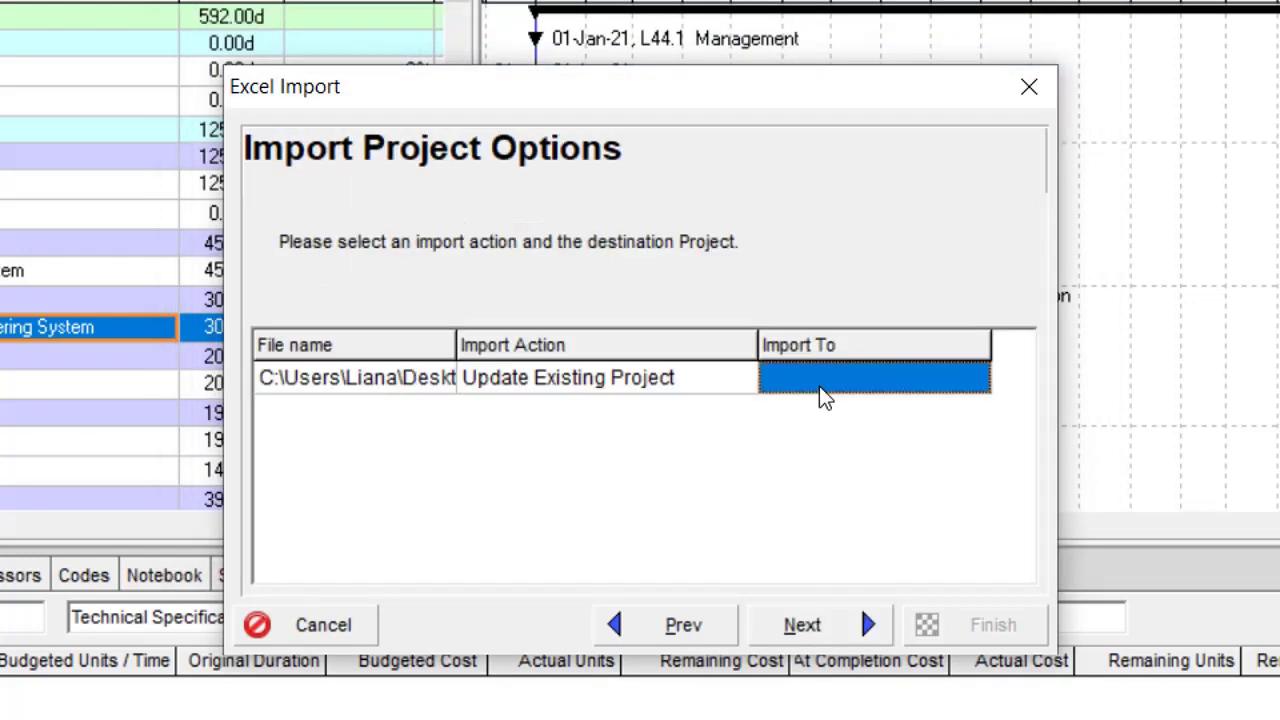
left_click(973, 381)
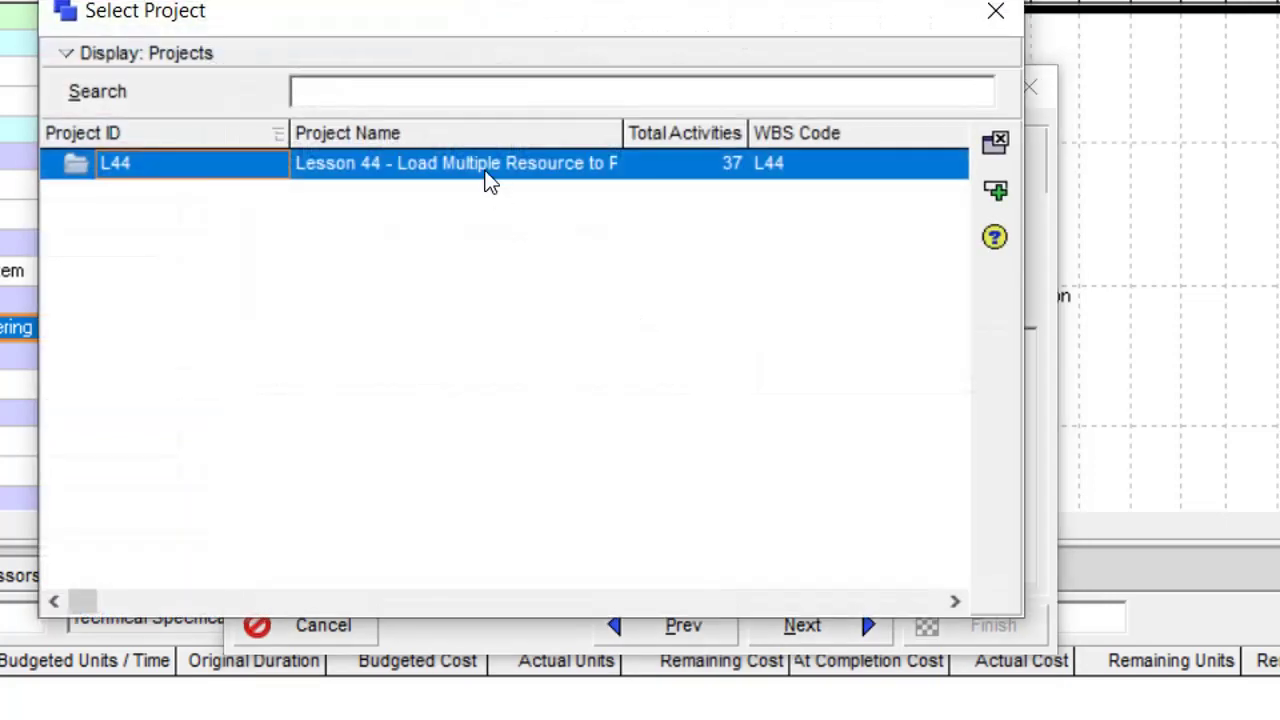
double_click(488, 170)
- Run the resource assignments import from the summary and close the import result
left_click(775, 637)
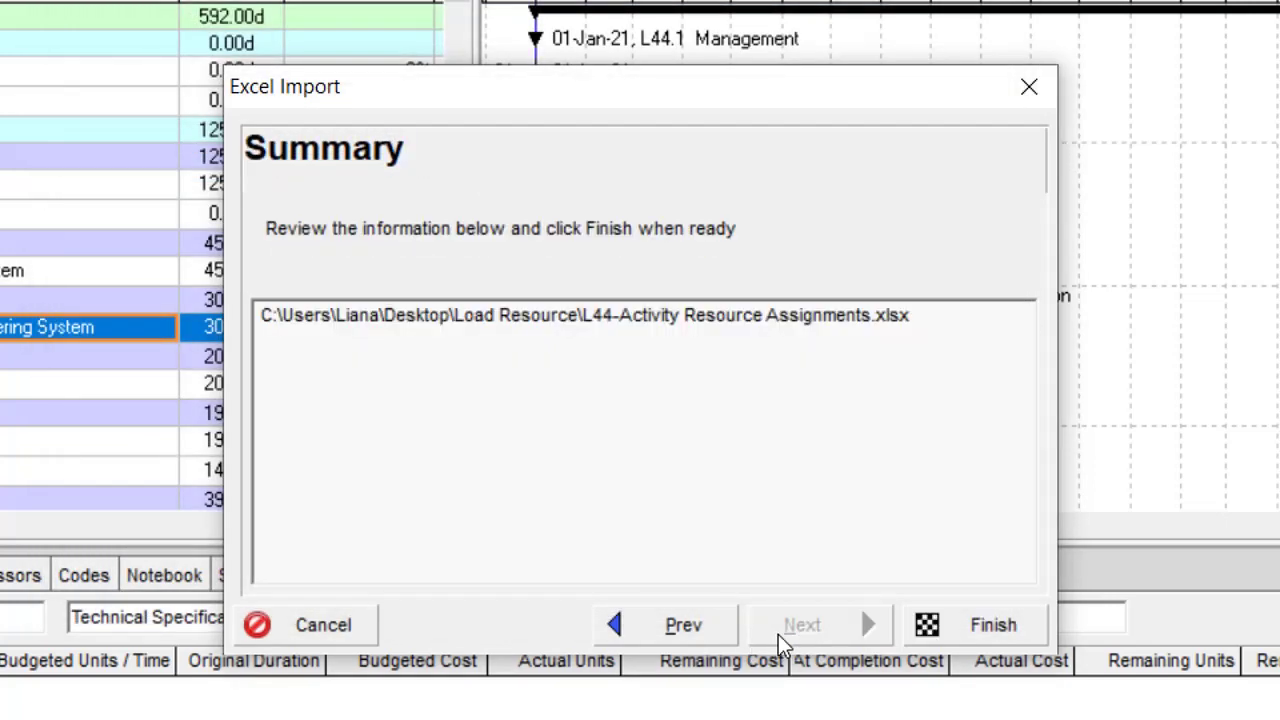
left_click(941, 637)
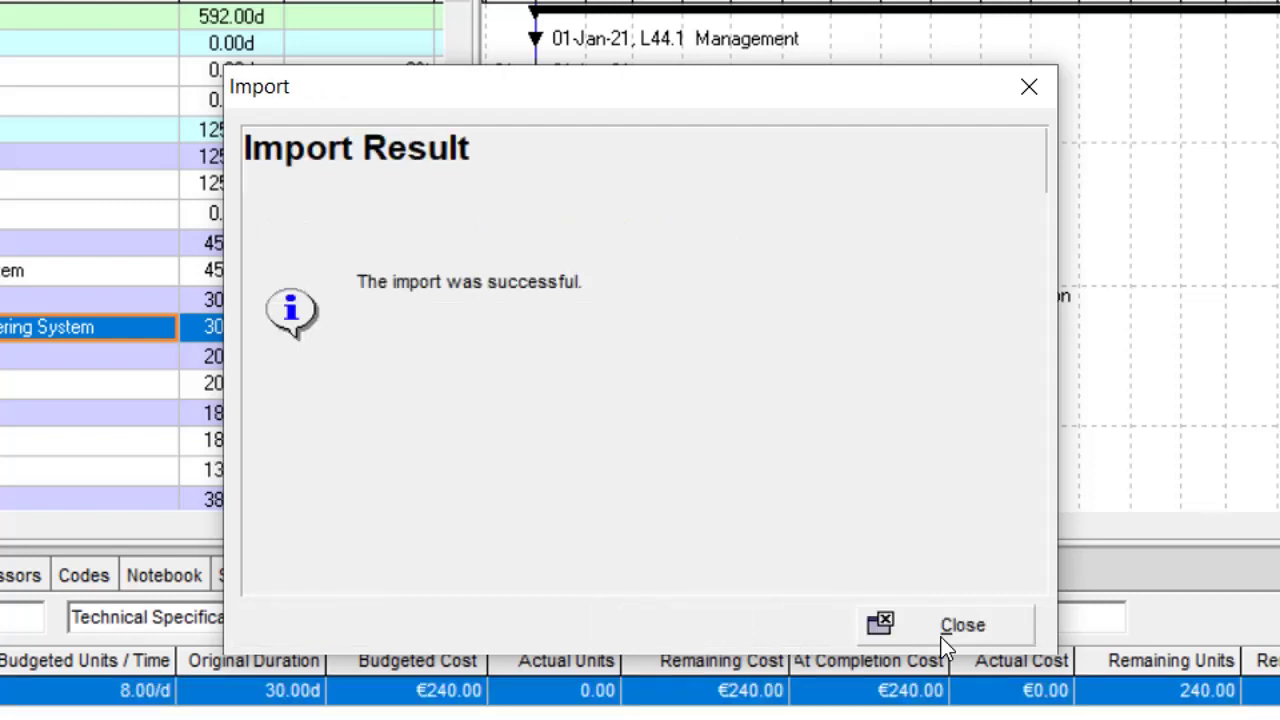
left_click(941, 637)
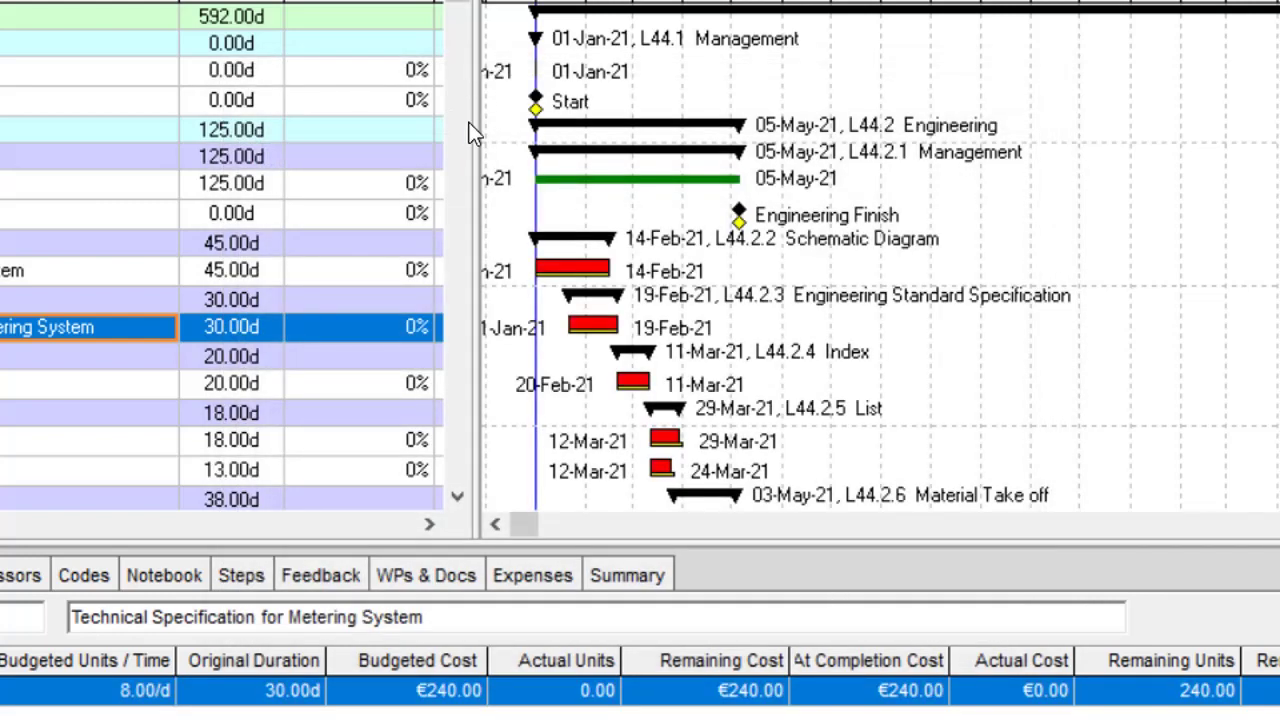
- Widen the activity table to reveal its nonlabor units and cost columns, and review the resources assigned to E-B-G-IN-DIG-1435
left_click_drag(473, 133, 1186, 224)
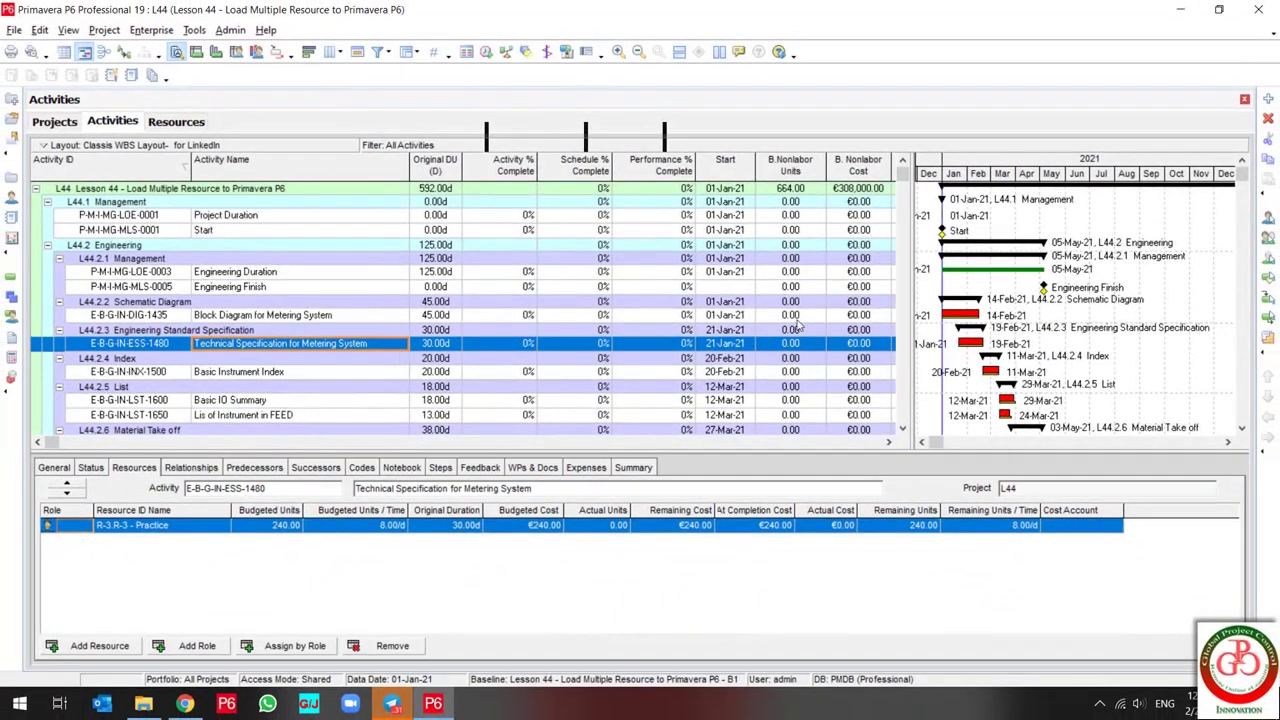
left_click(831, 302)
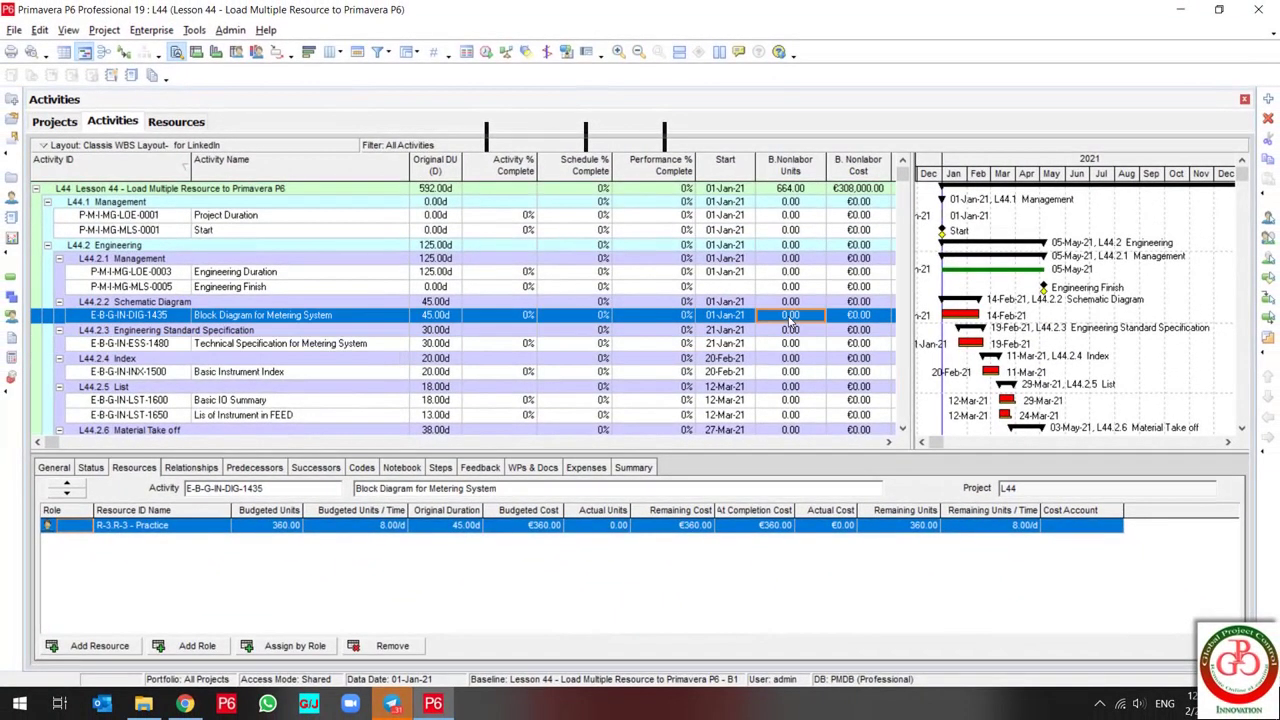
scroll(790, 320, "down", 1)
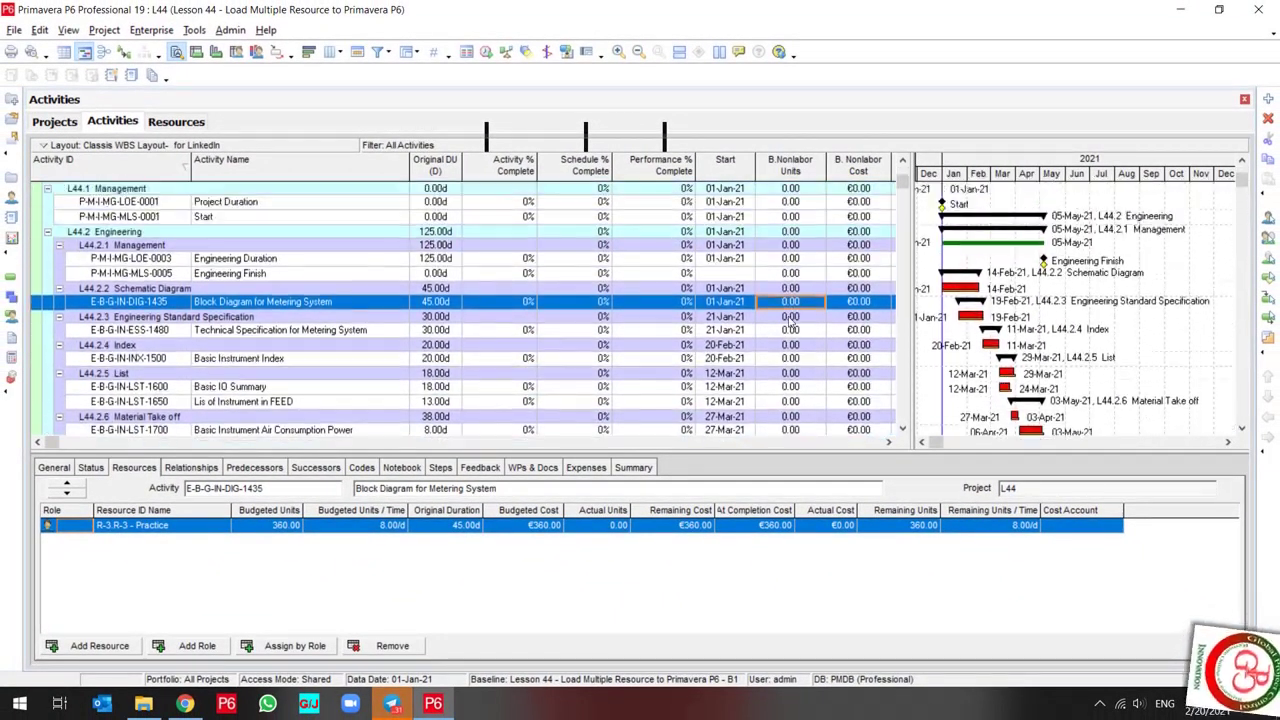
scroll(790, 320, "up", 1)
scroll(790, 320, "down", 3)
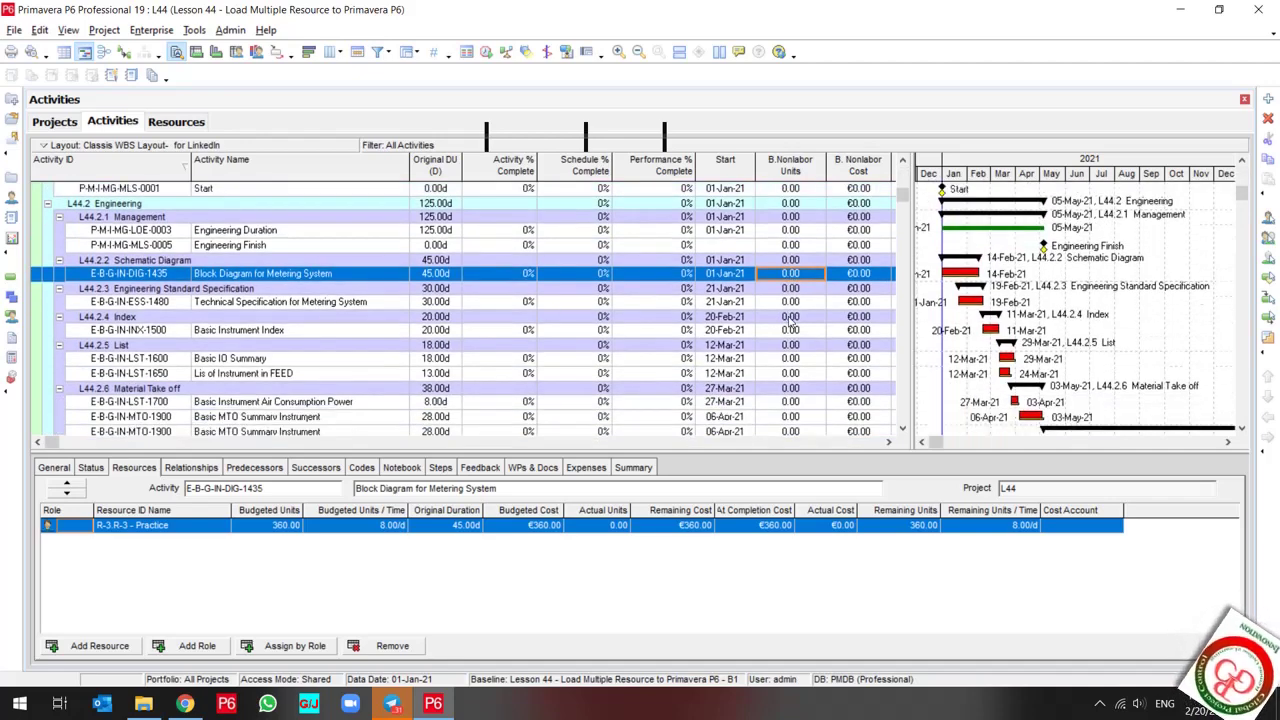
scroll(790, 320, "up", 3)
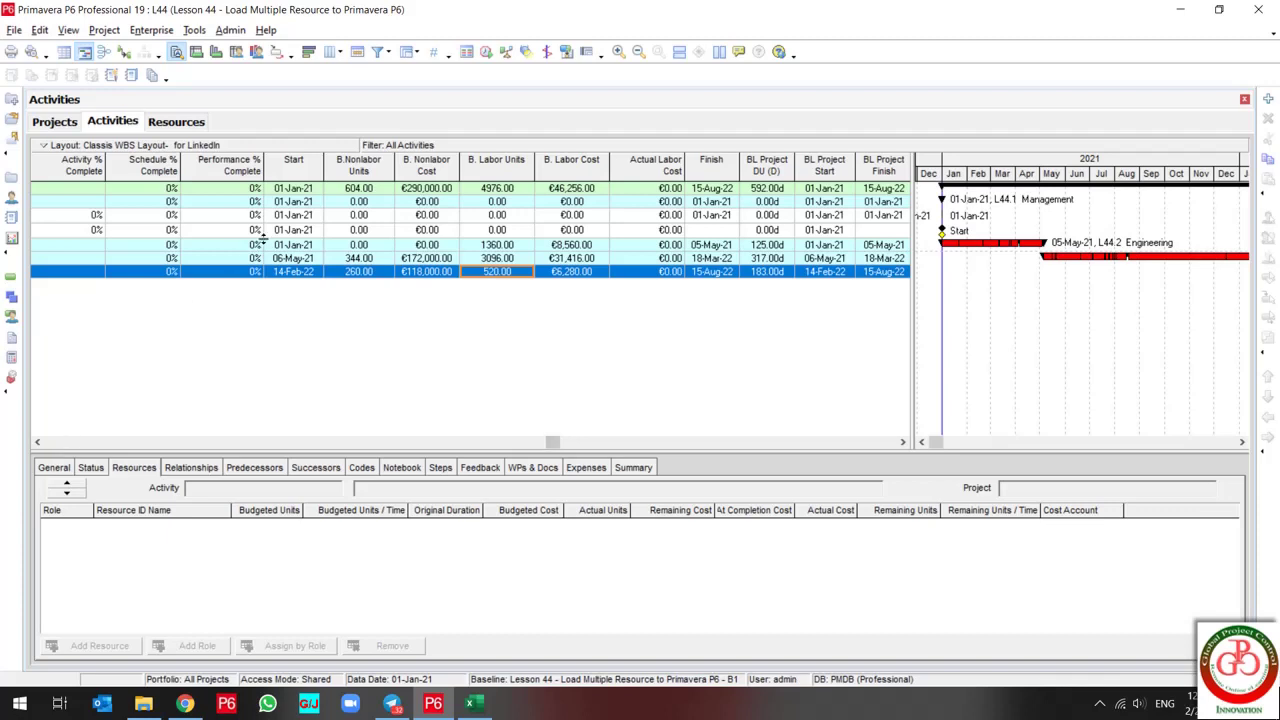
- Compare the project's budgeted nonlabor units in P6 with the total of Budget column P in PRJ-03 in Excel
left_click(355, 189)
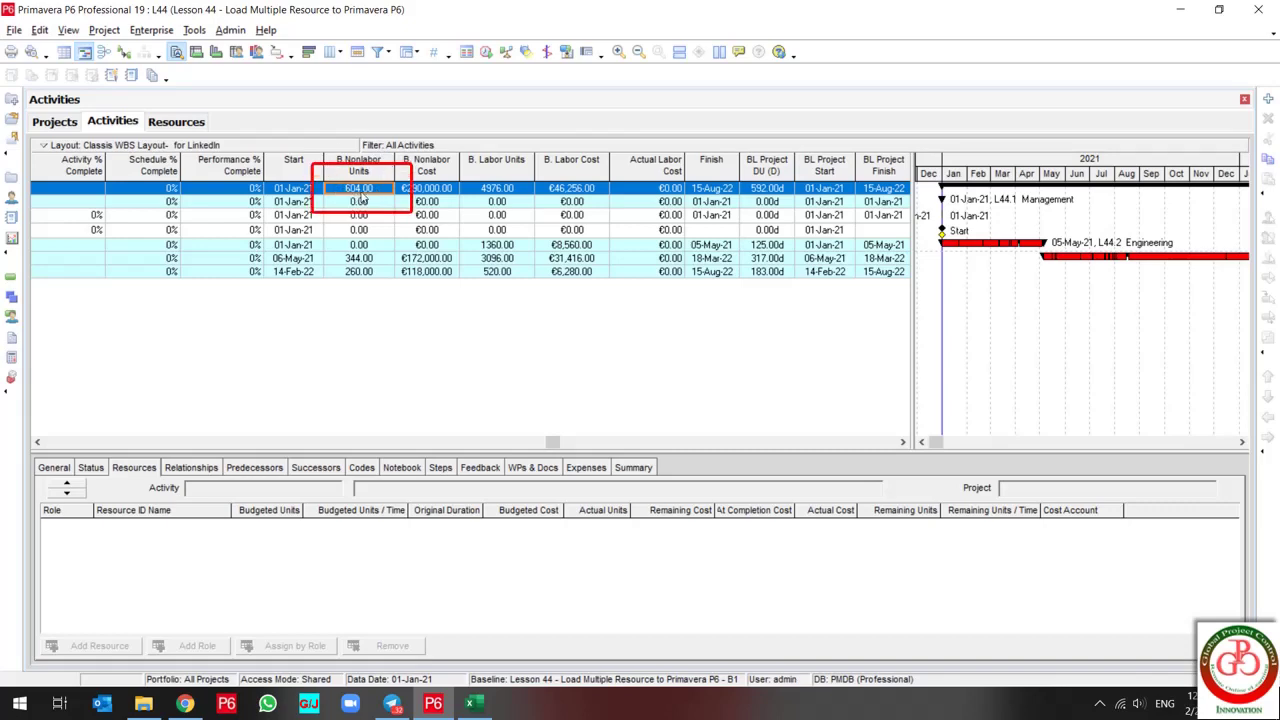
left_click(470, 703)
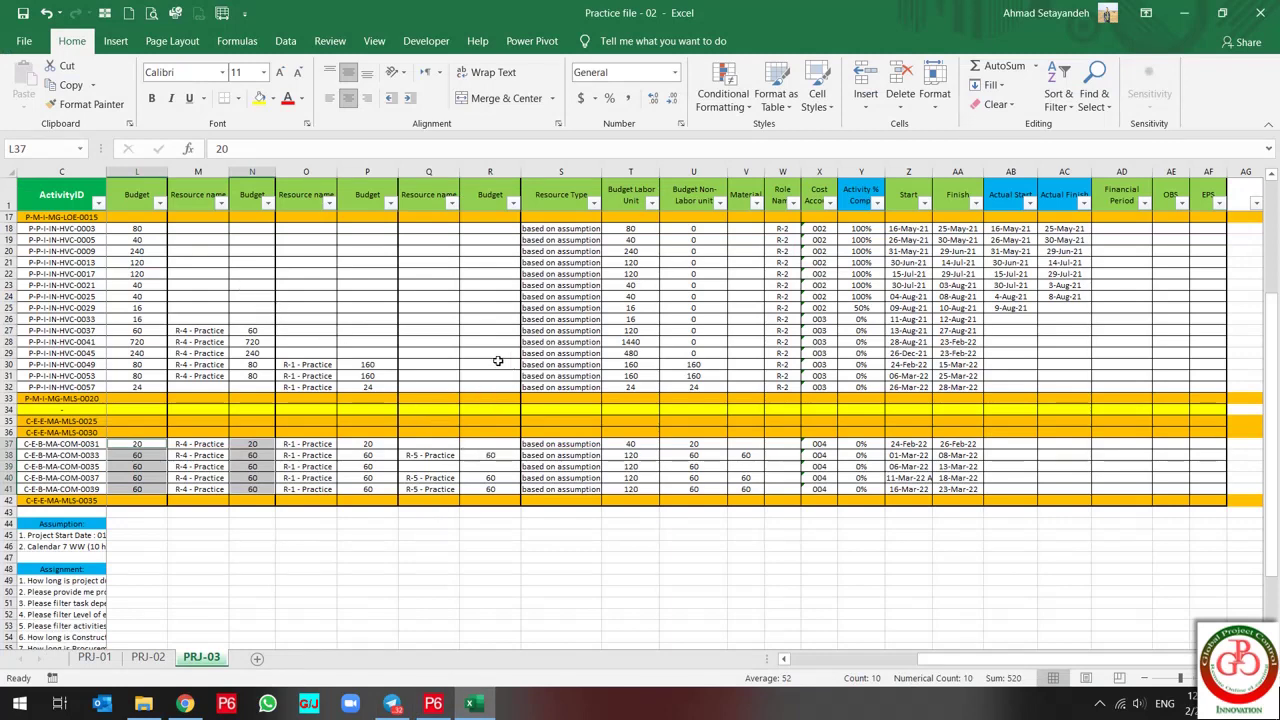
left_click(383, 171)
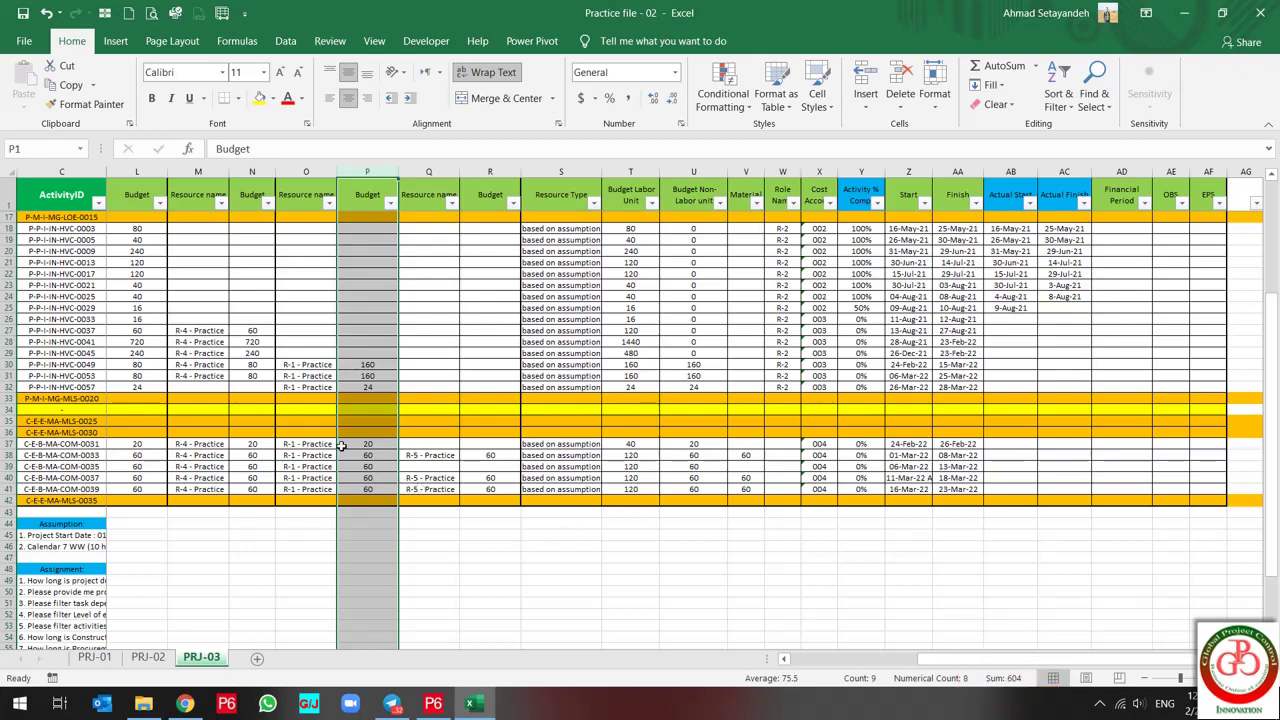
- Check the combined total of Budget columns N and L against the project's budgeted labor units in Primavera P6
left_click(255, 165)
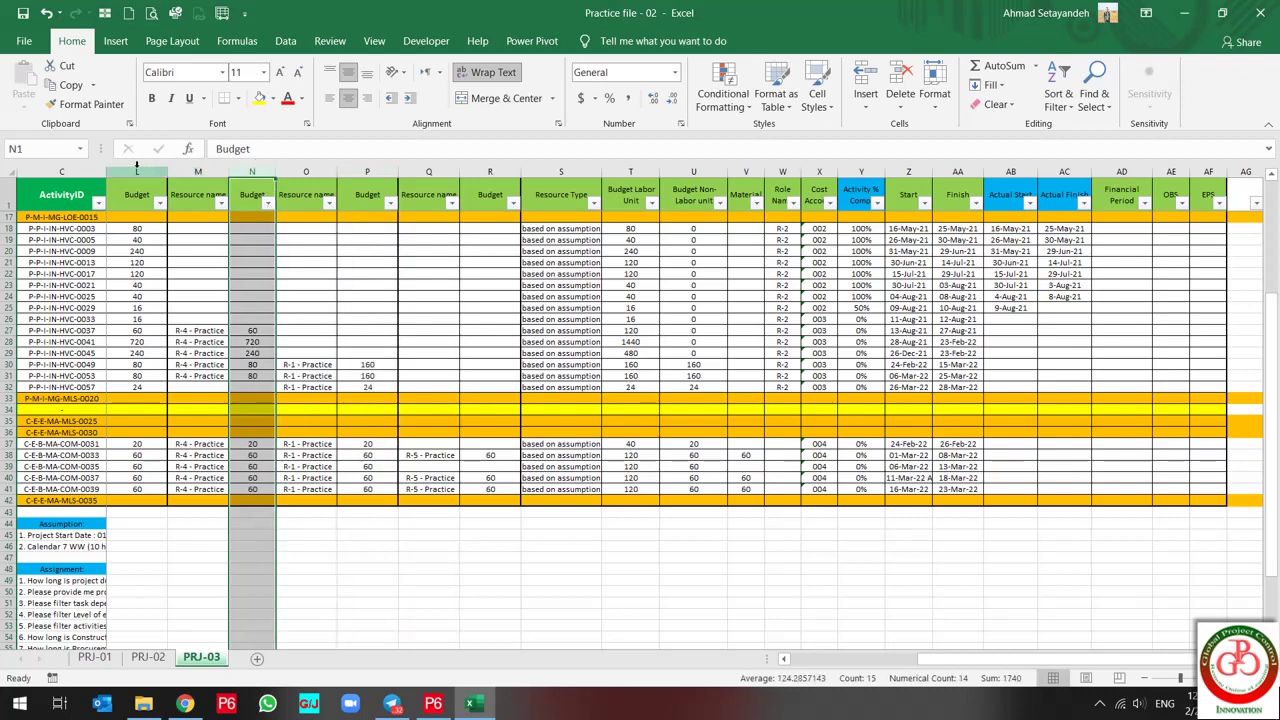
left_click(137, 166, "ctrl")
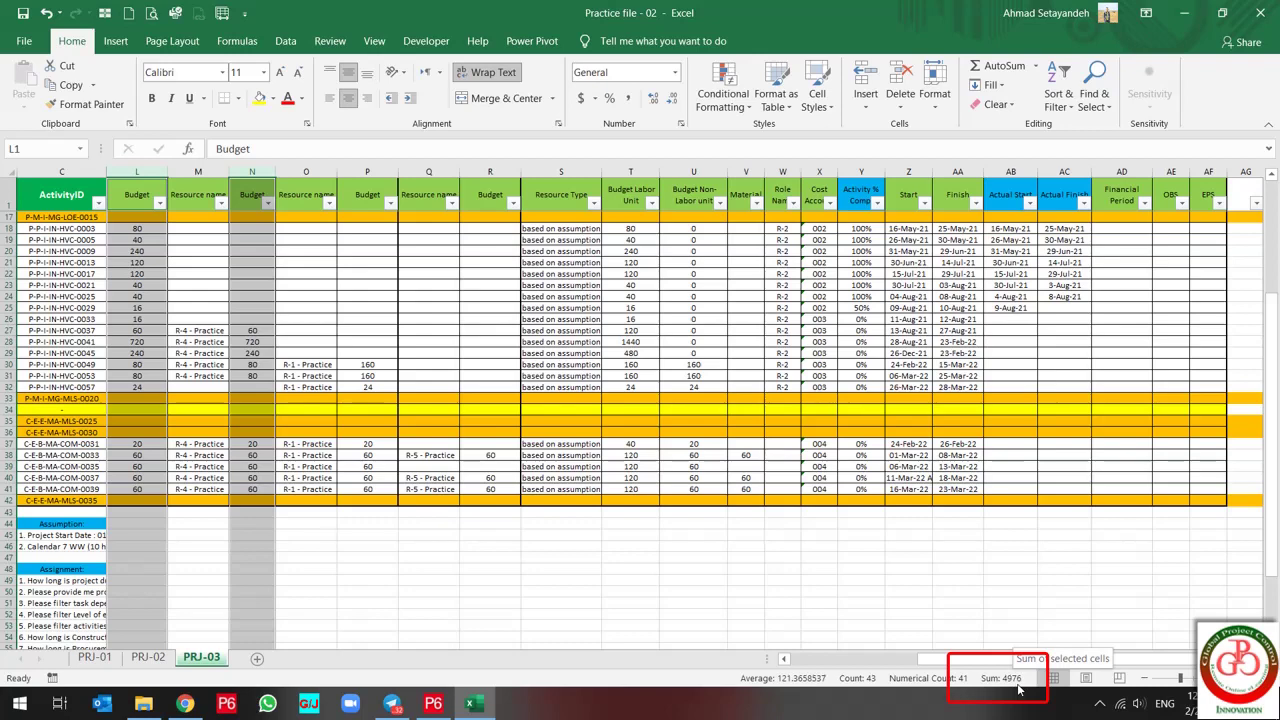
left_click(433, 703)
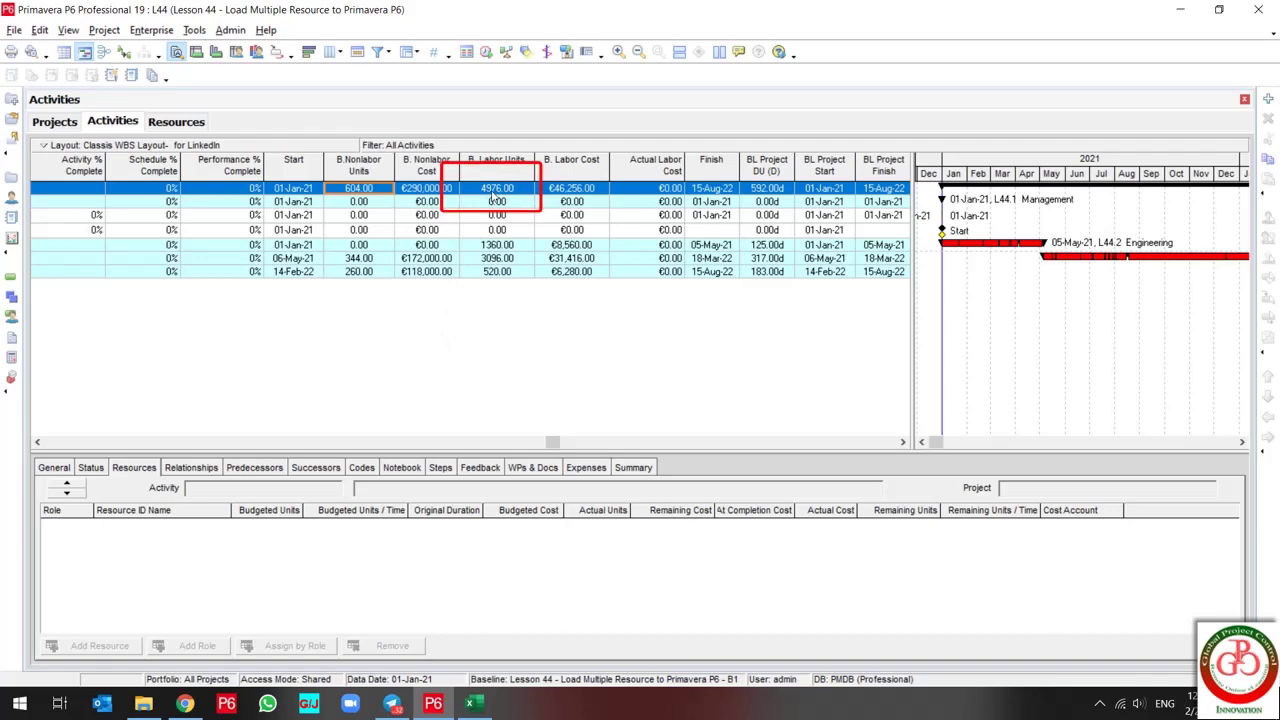
key("alt+Tab")
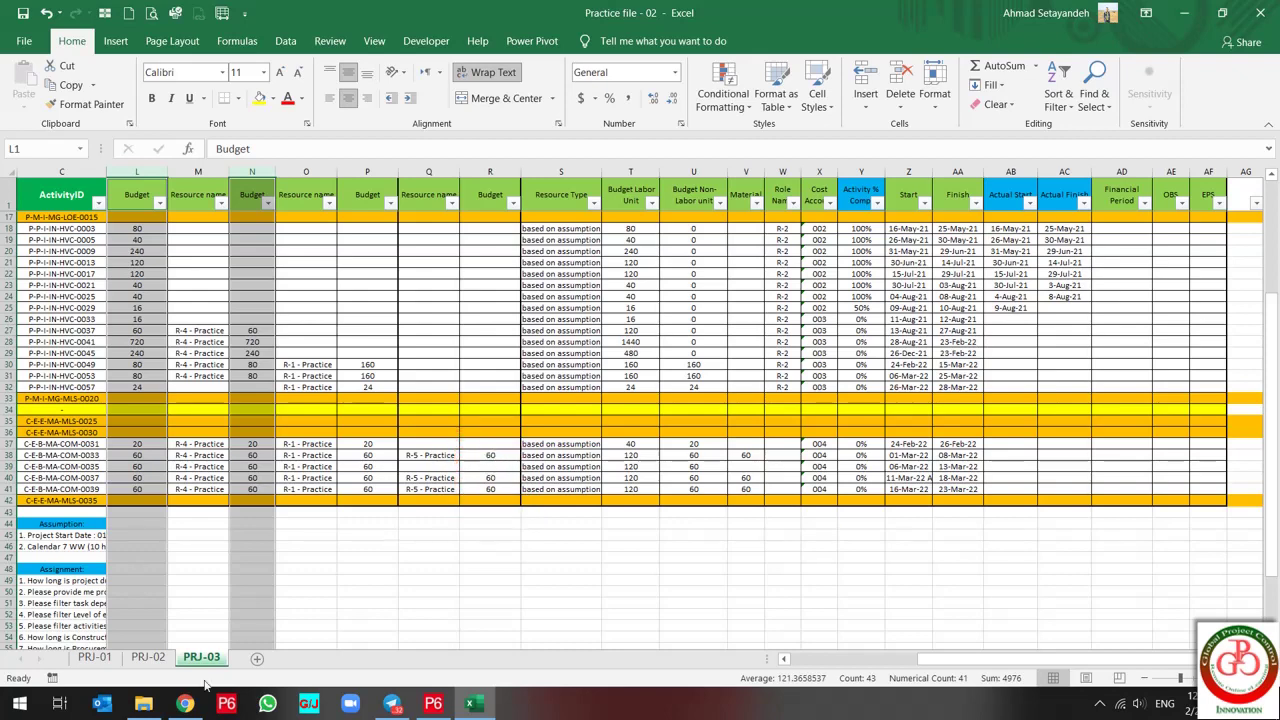
- Check the R-5 - Practice group's budgeted units in P6 Resource Assignments against Budget column R in Excel
left_click(433, 703)
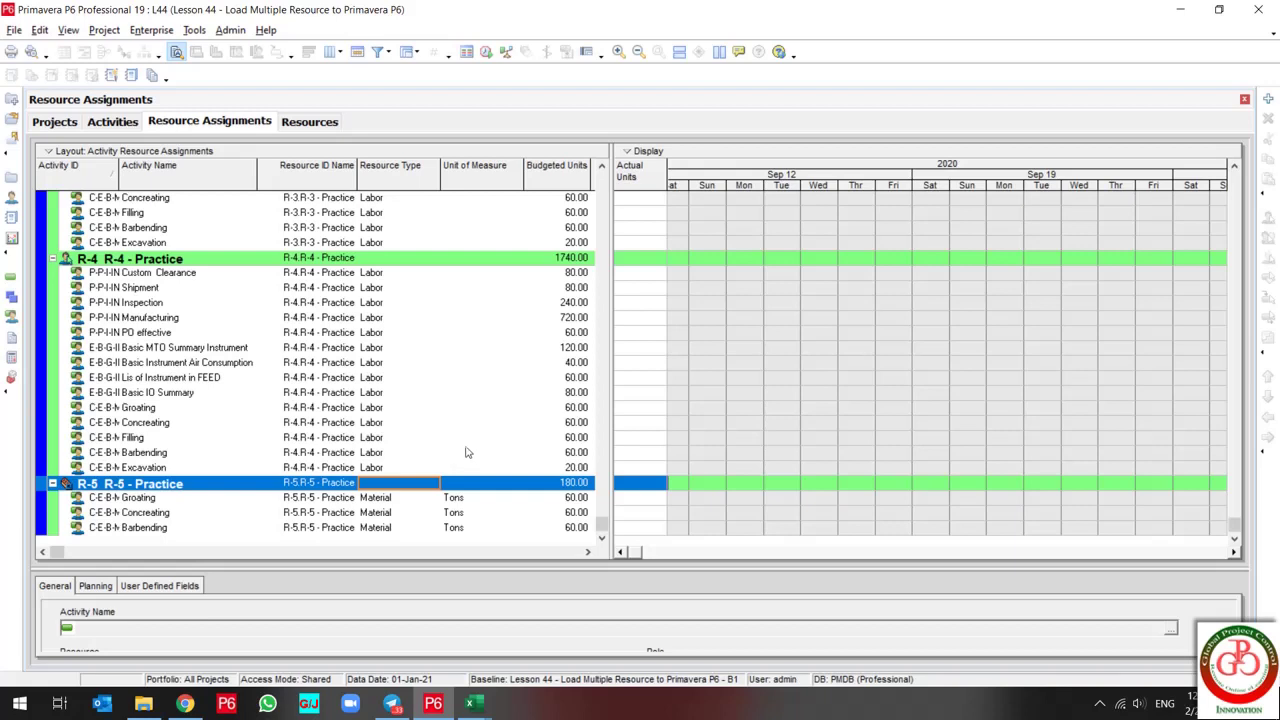
left_click(141, 485)
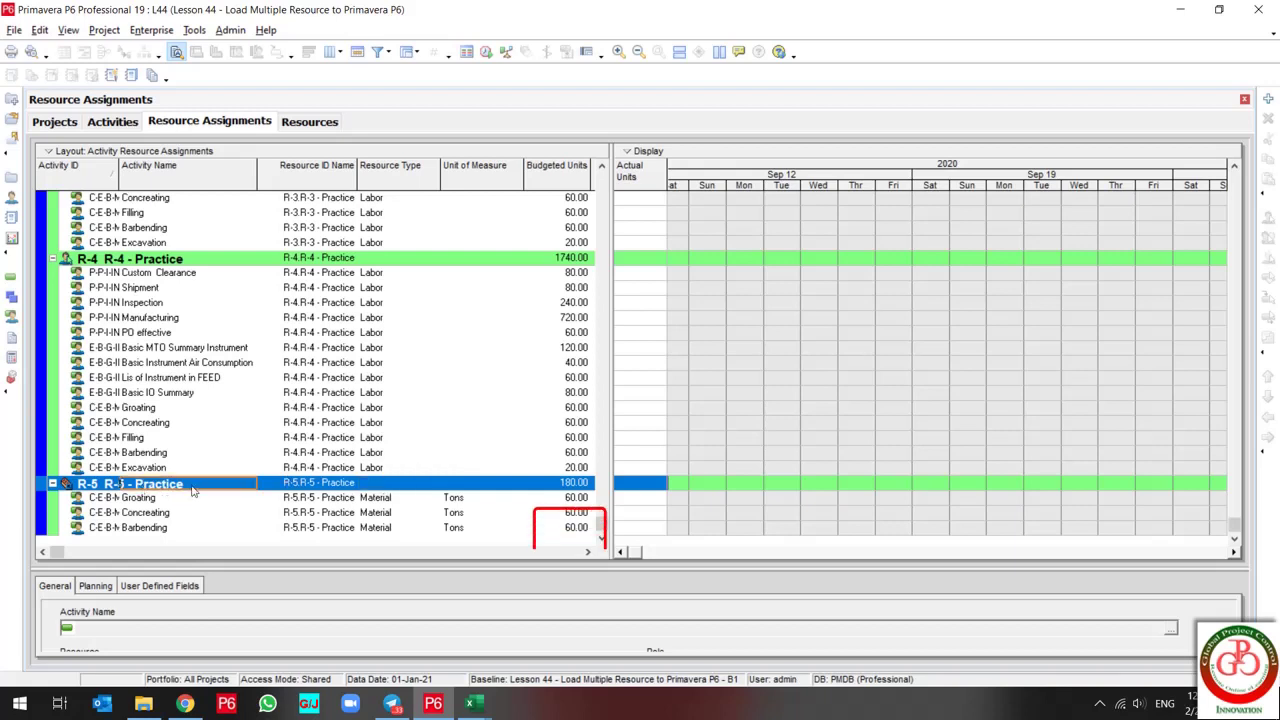
left_click(577, 485)
key("alt+Tab")
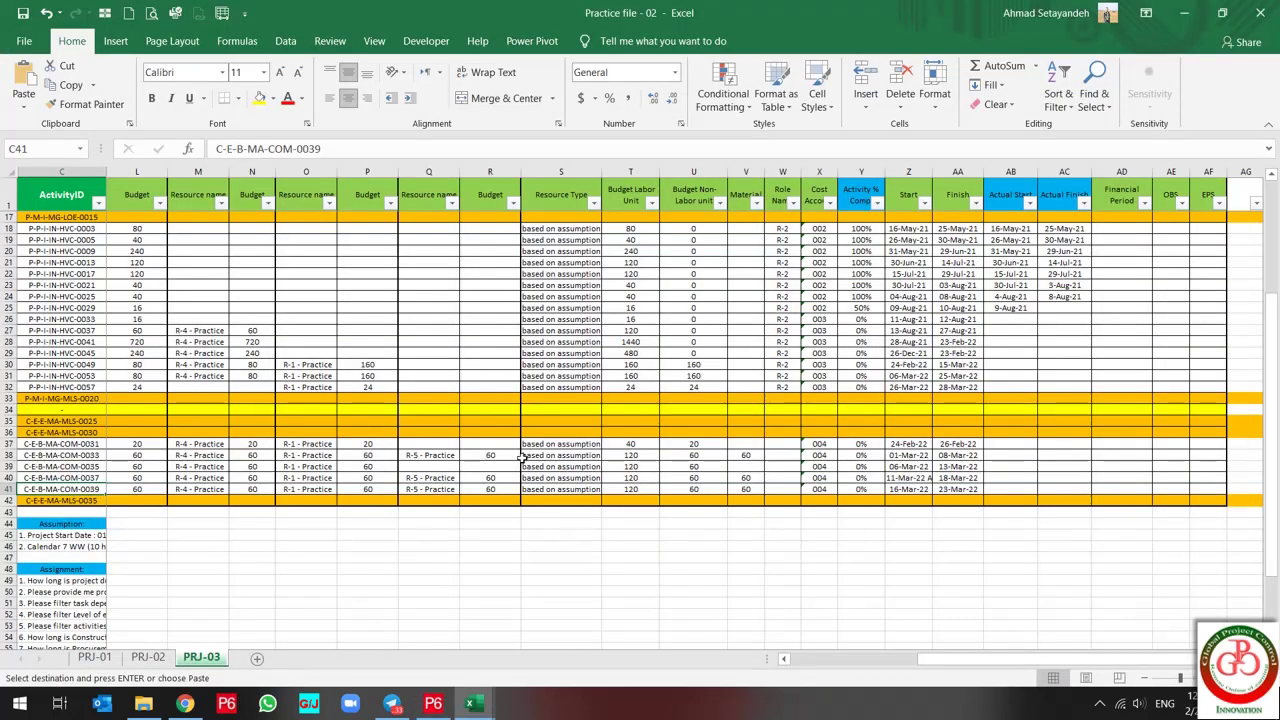
- Return to Primavera P6 and review the resource assignments down to the R-4 and R-5 groups
key("alt+Tab")
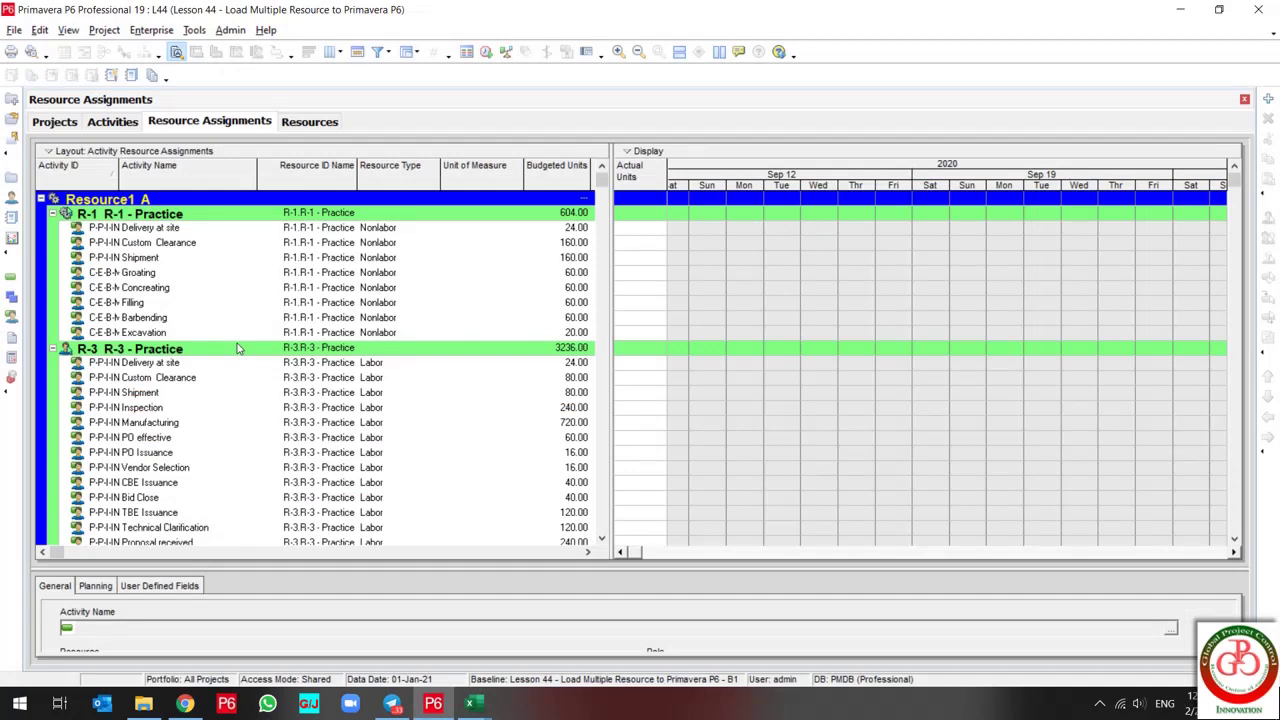
scroll(200, 420, "down", 10)
left_click(157, 484)
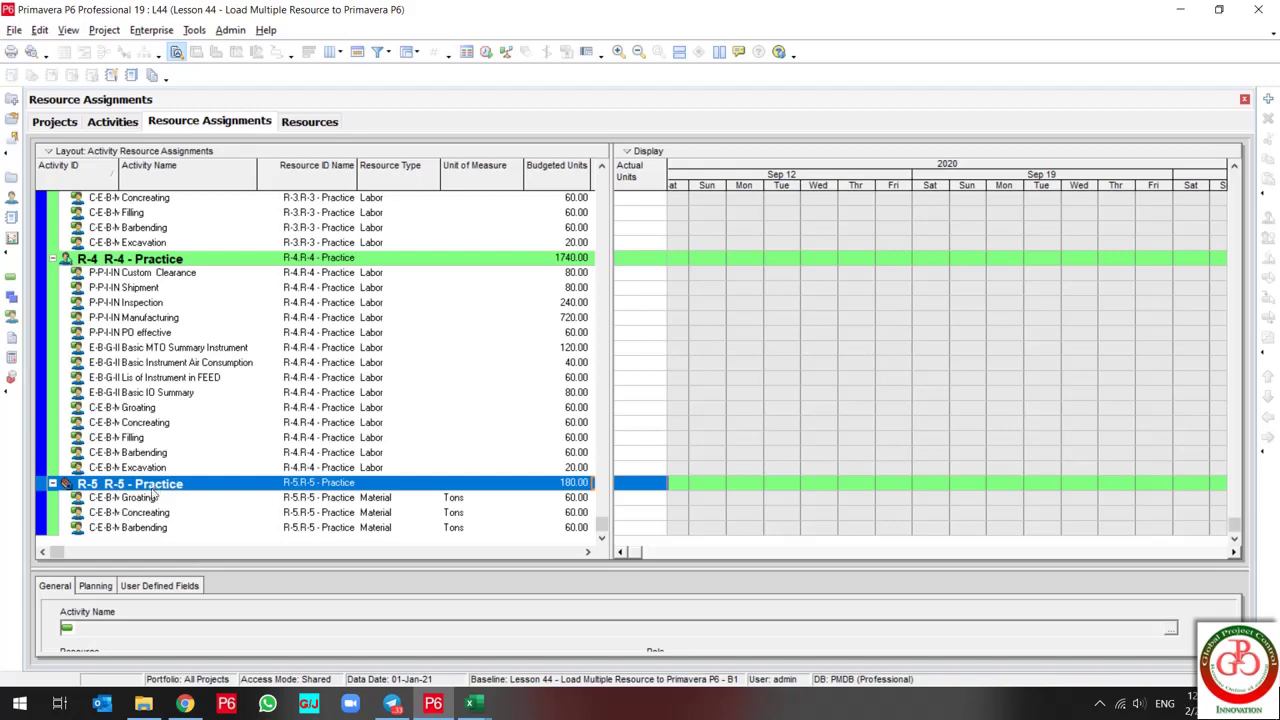
key("Up")
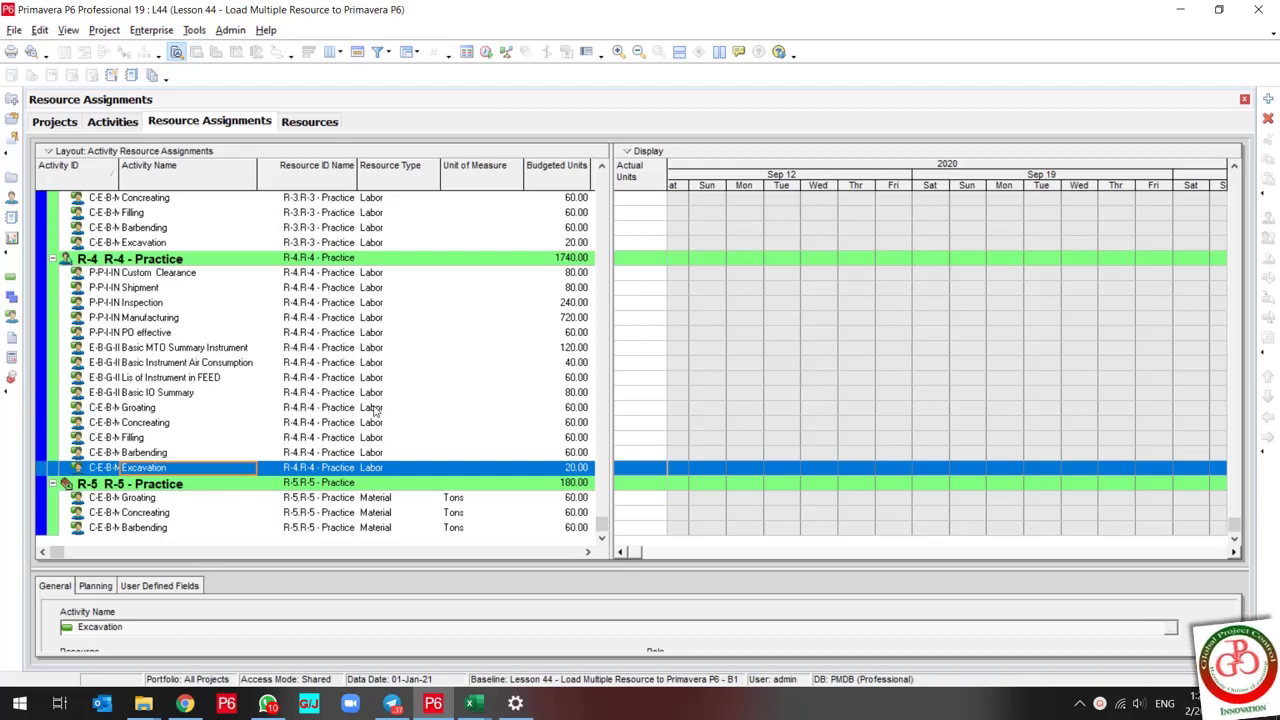